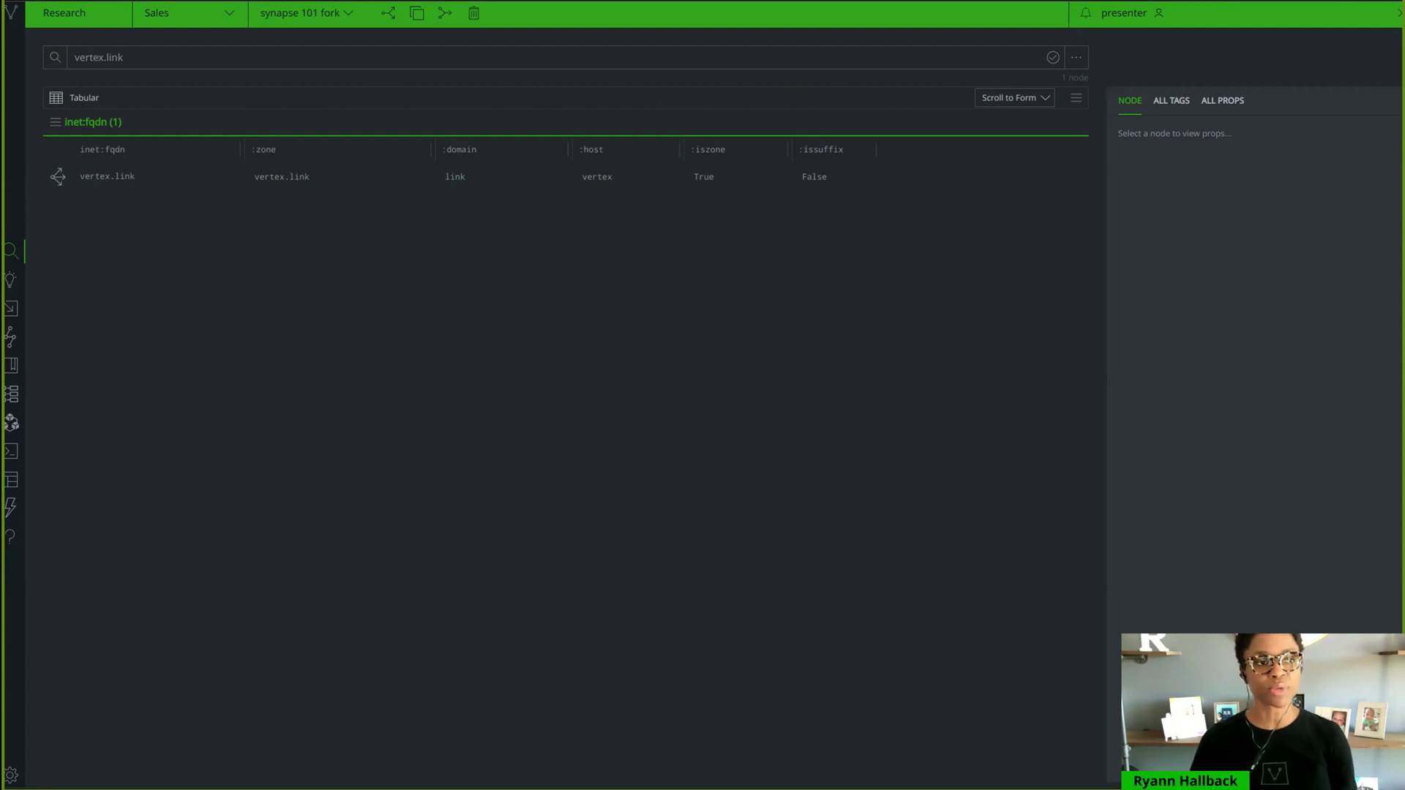
key(ctrl+Tab)
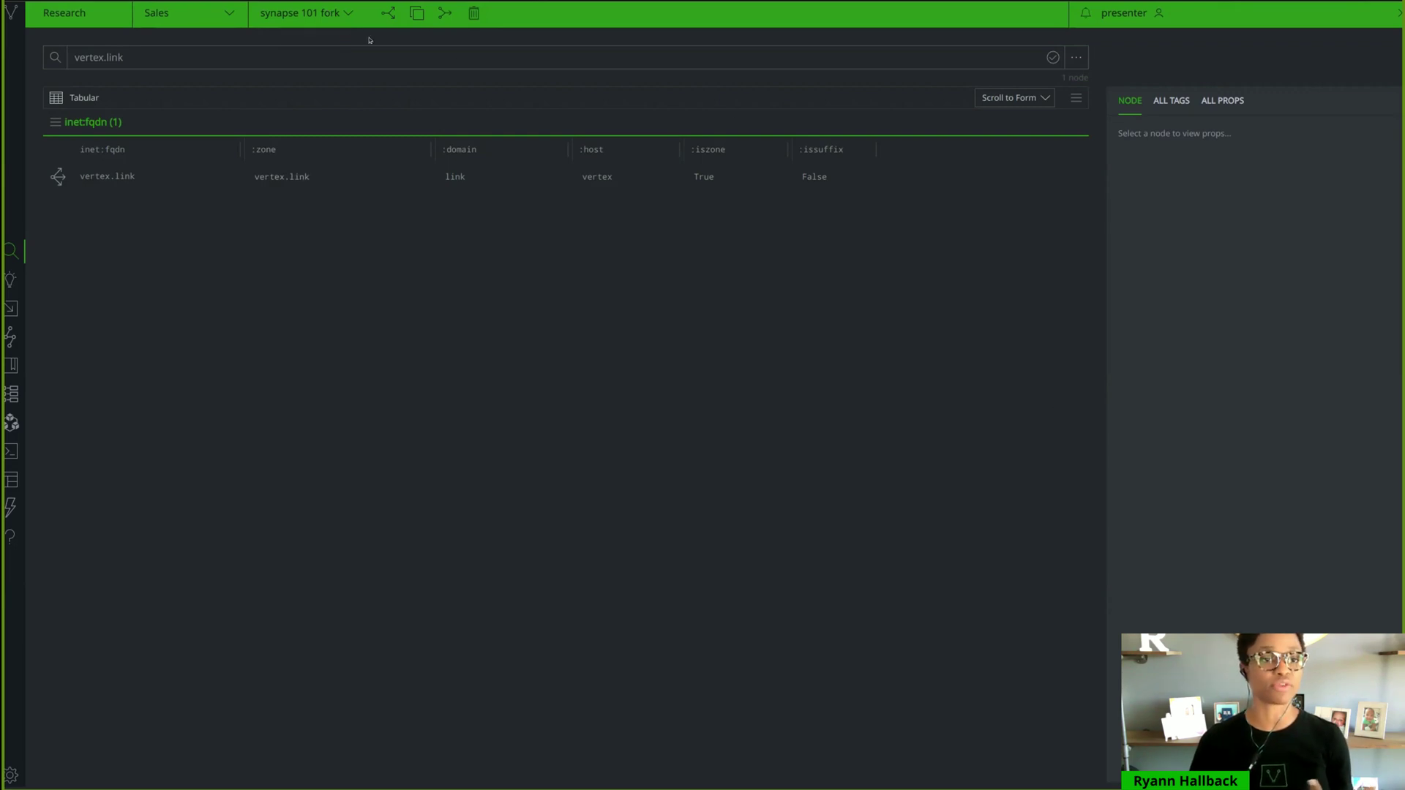
click(333, 13)
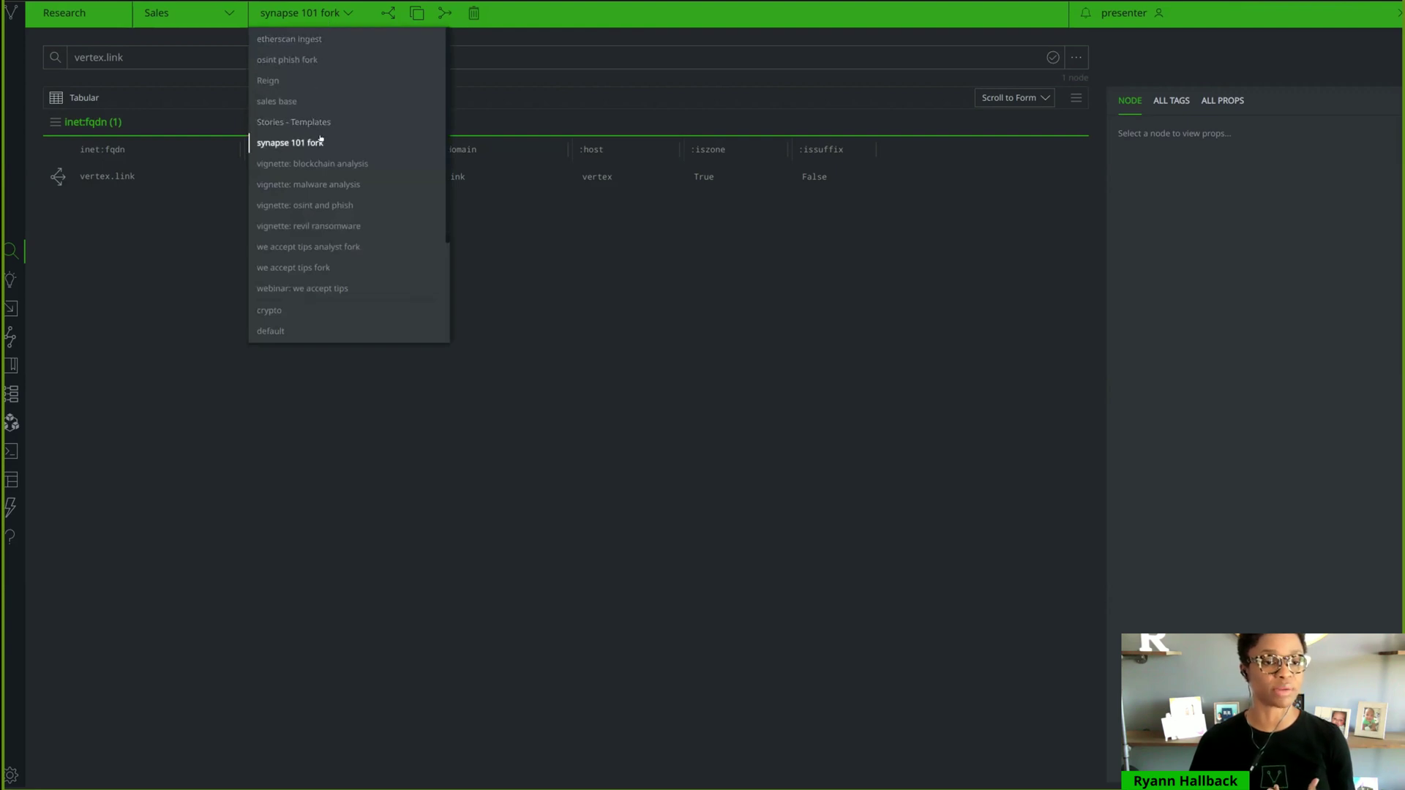
click(340, 10)
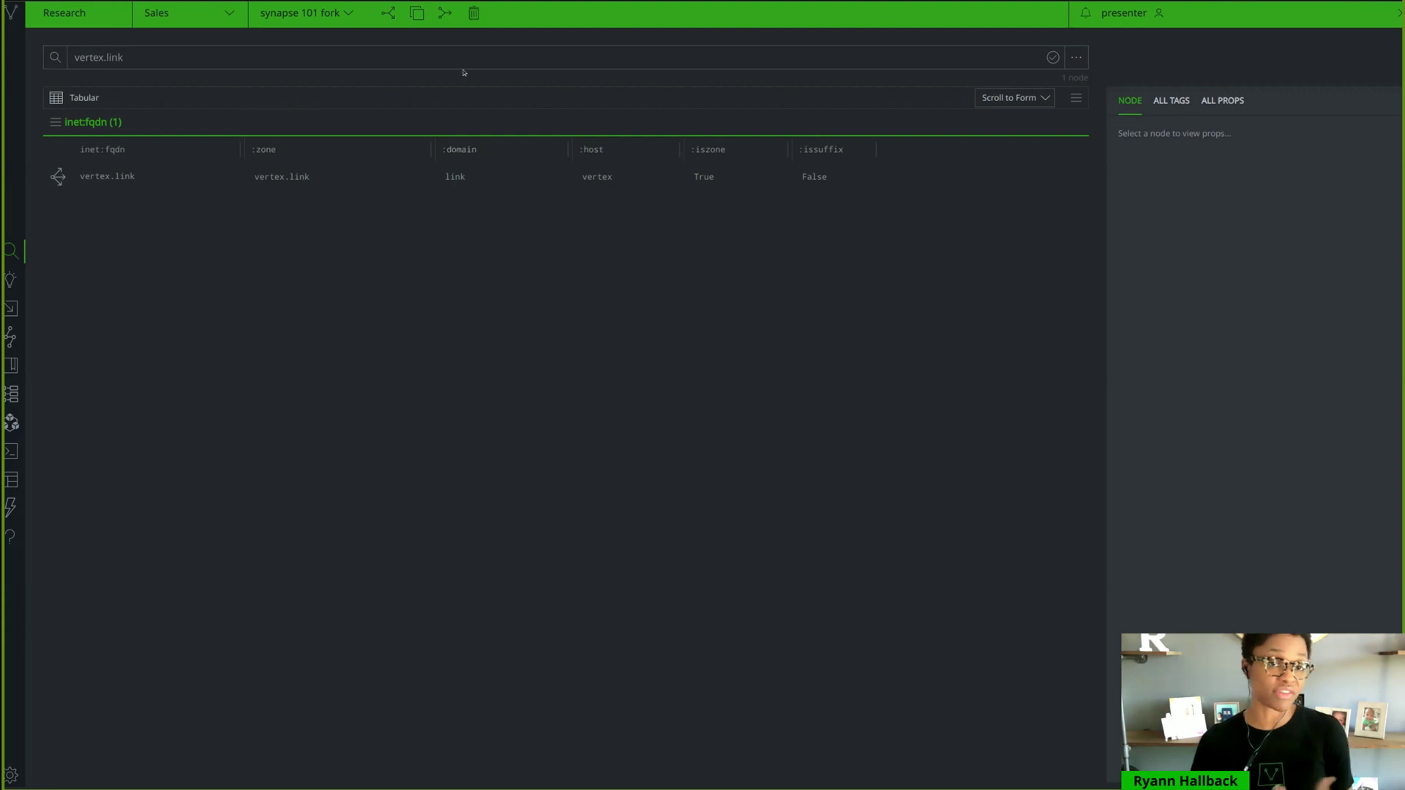
Step: Switch the query bar to Storm mode and run the query proj:ticket
click(445, 54)
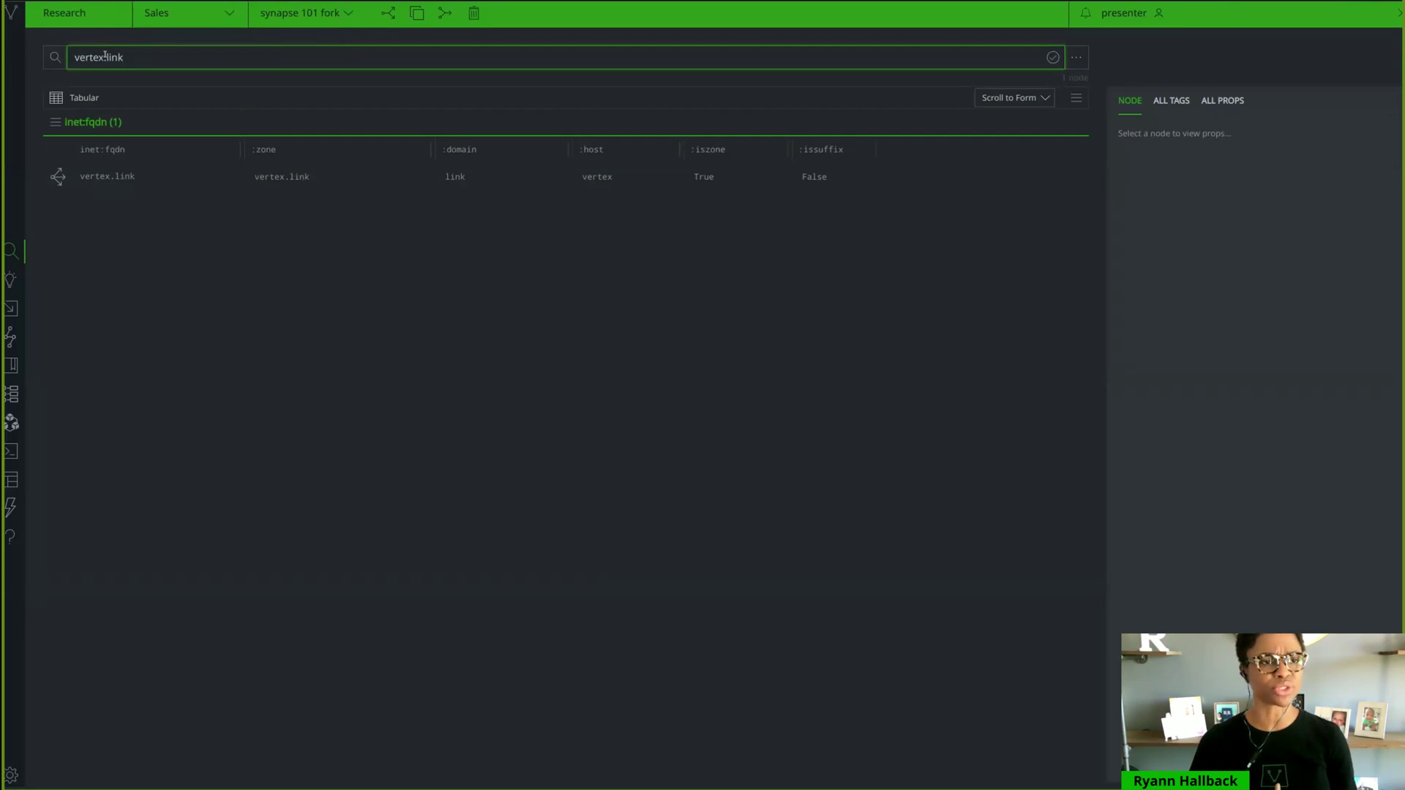
click(55, 57)
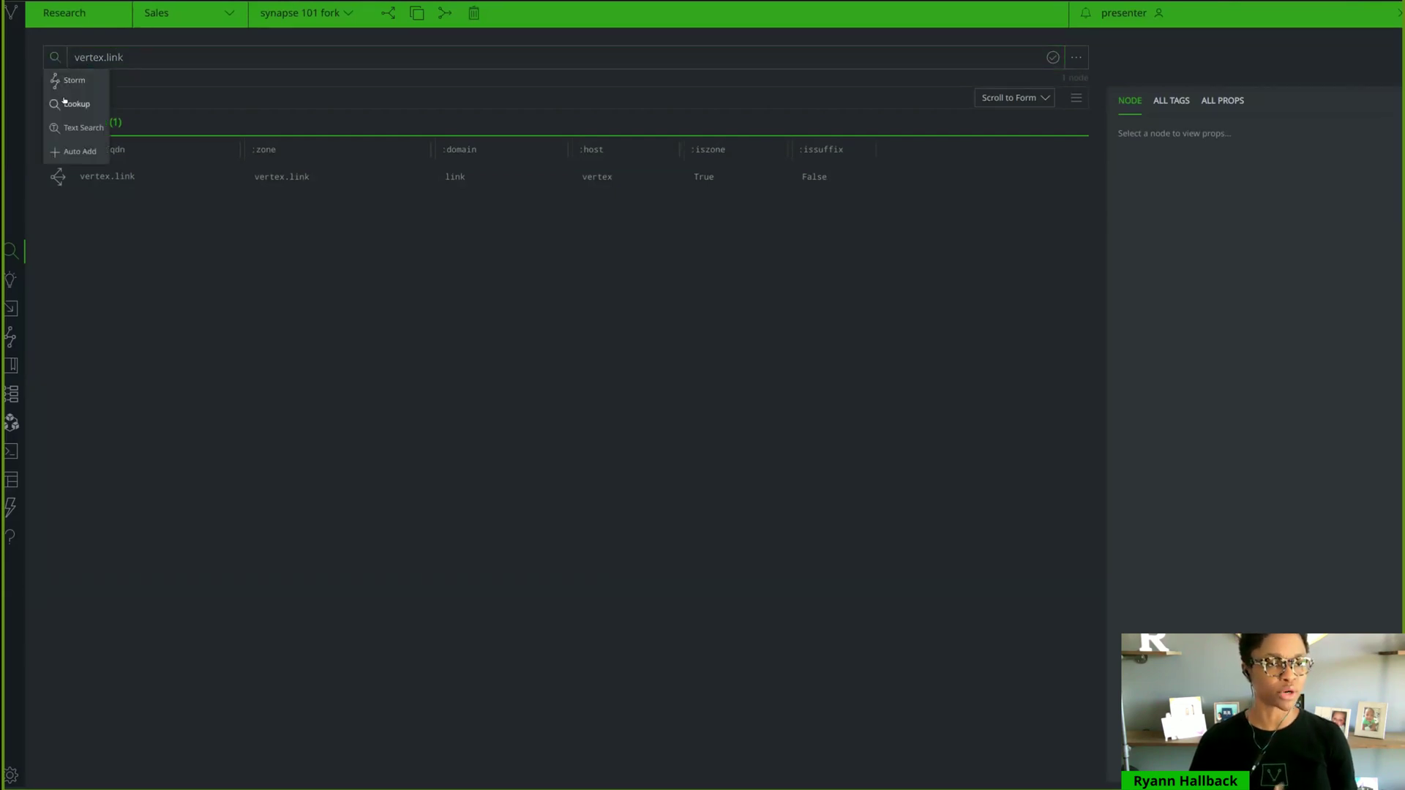
click(73, 80)
triple_click(132, 52)
text(pro)
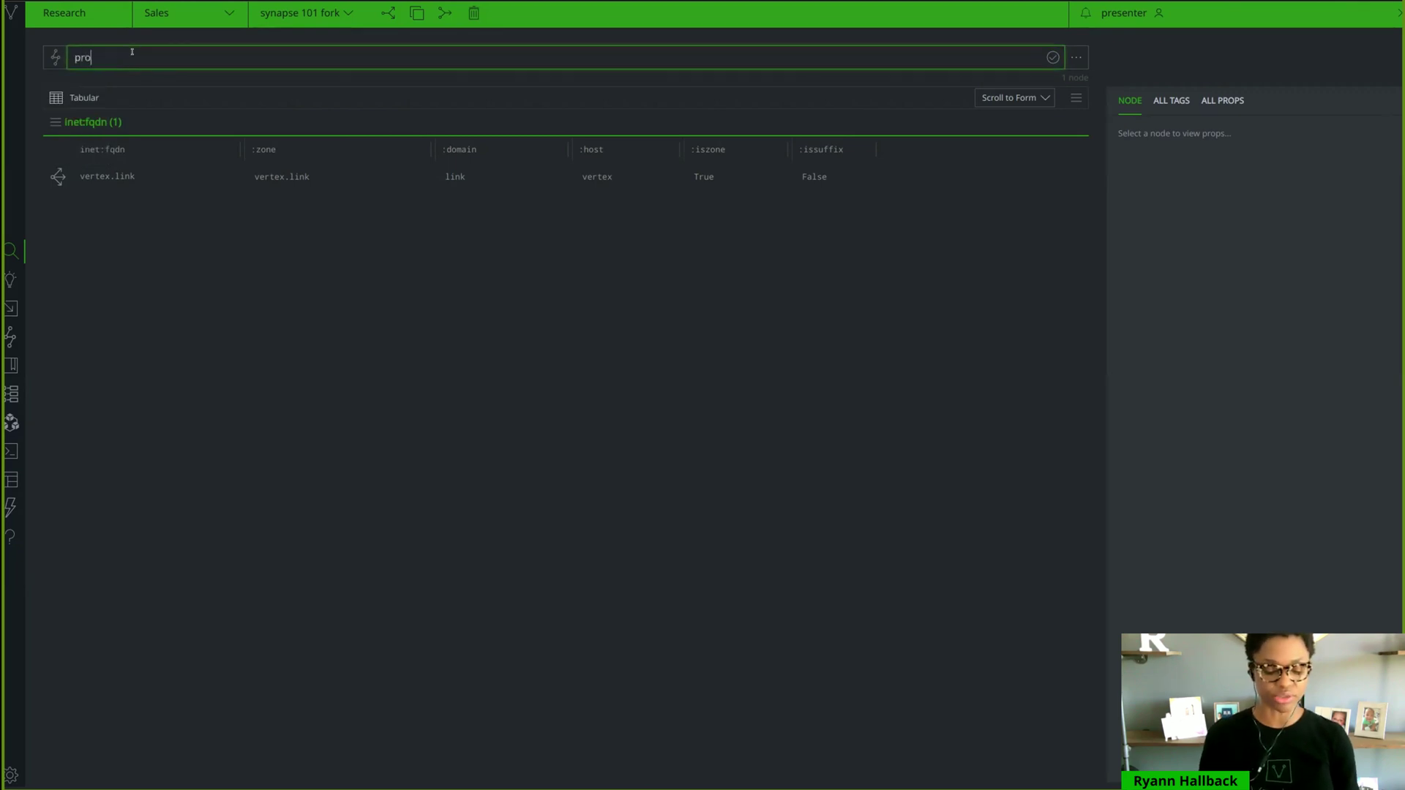
text(j:ticket)
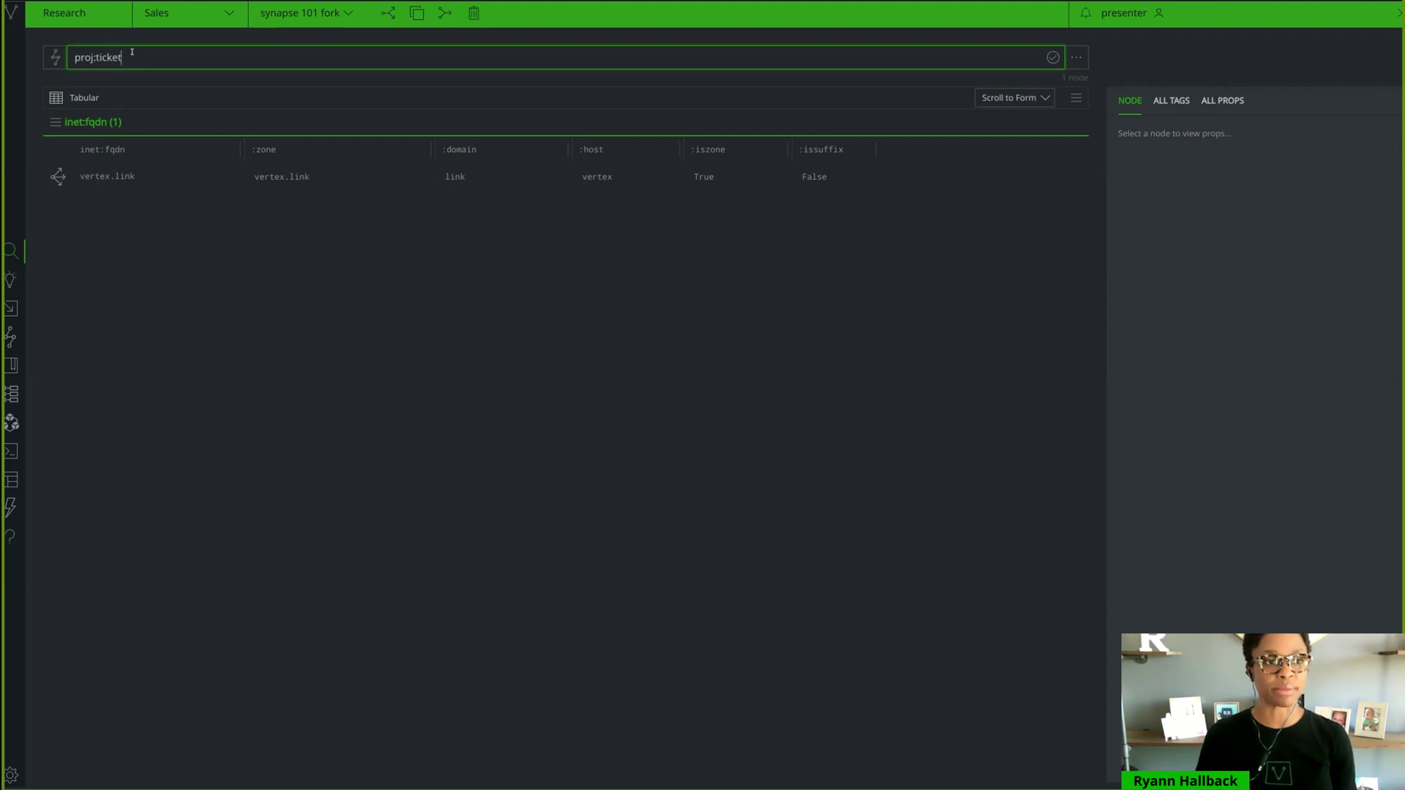
key(Return)
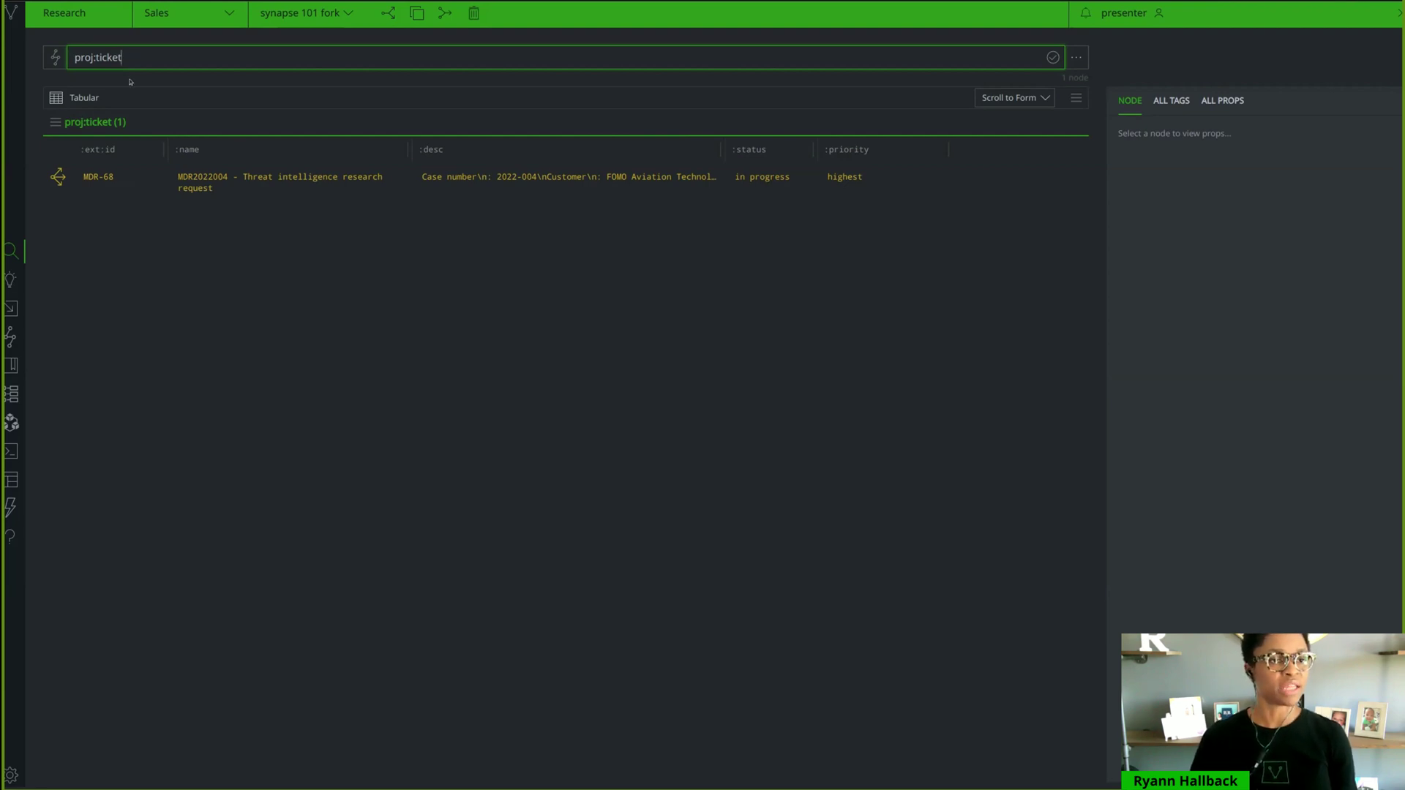
Step: Inspect the MDR-68 ticket's properties and check the scheduled cron jobs in the admin area before returning to the research results
click(105, 174)
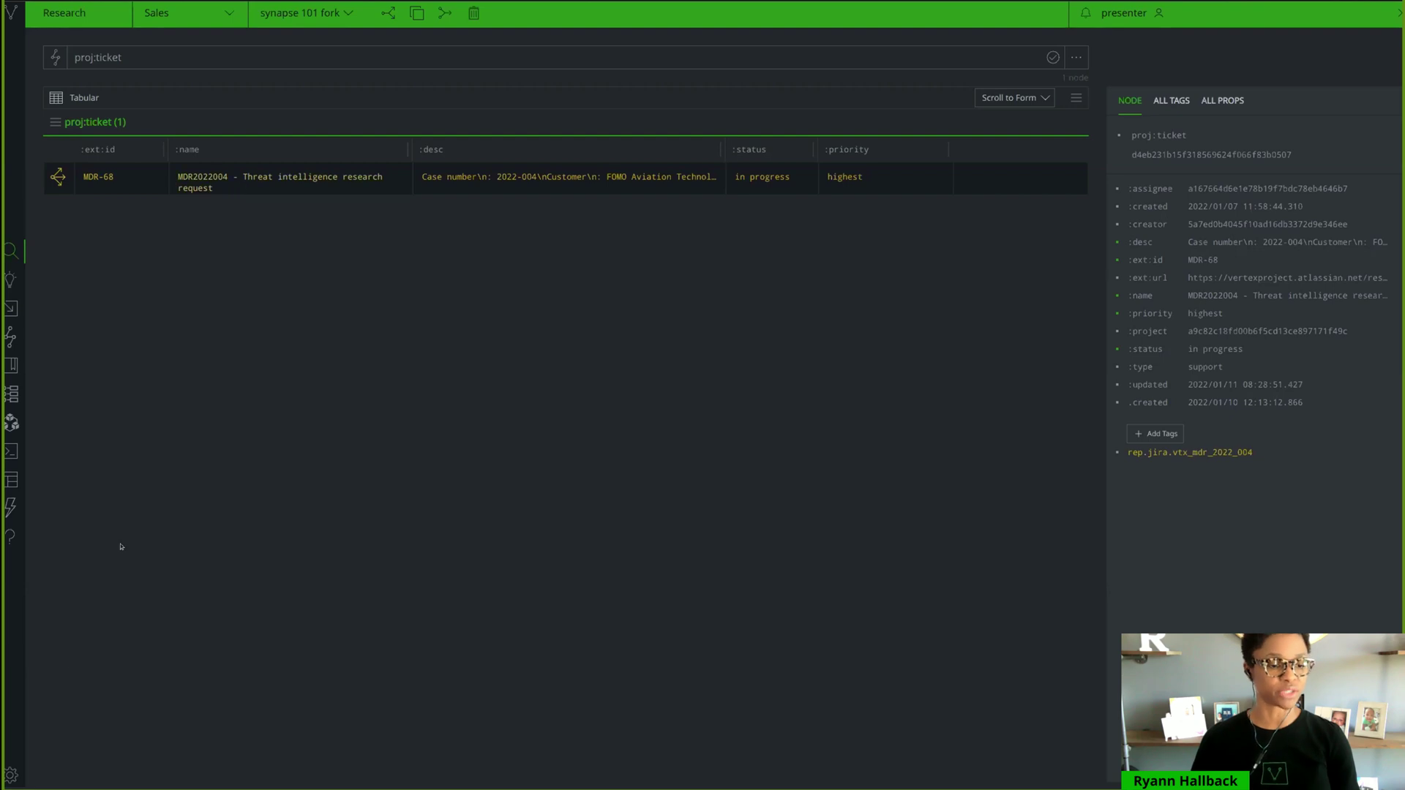
click(10, 772)
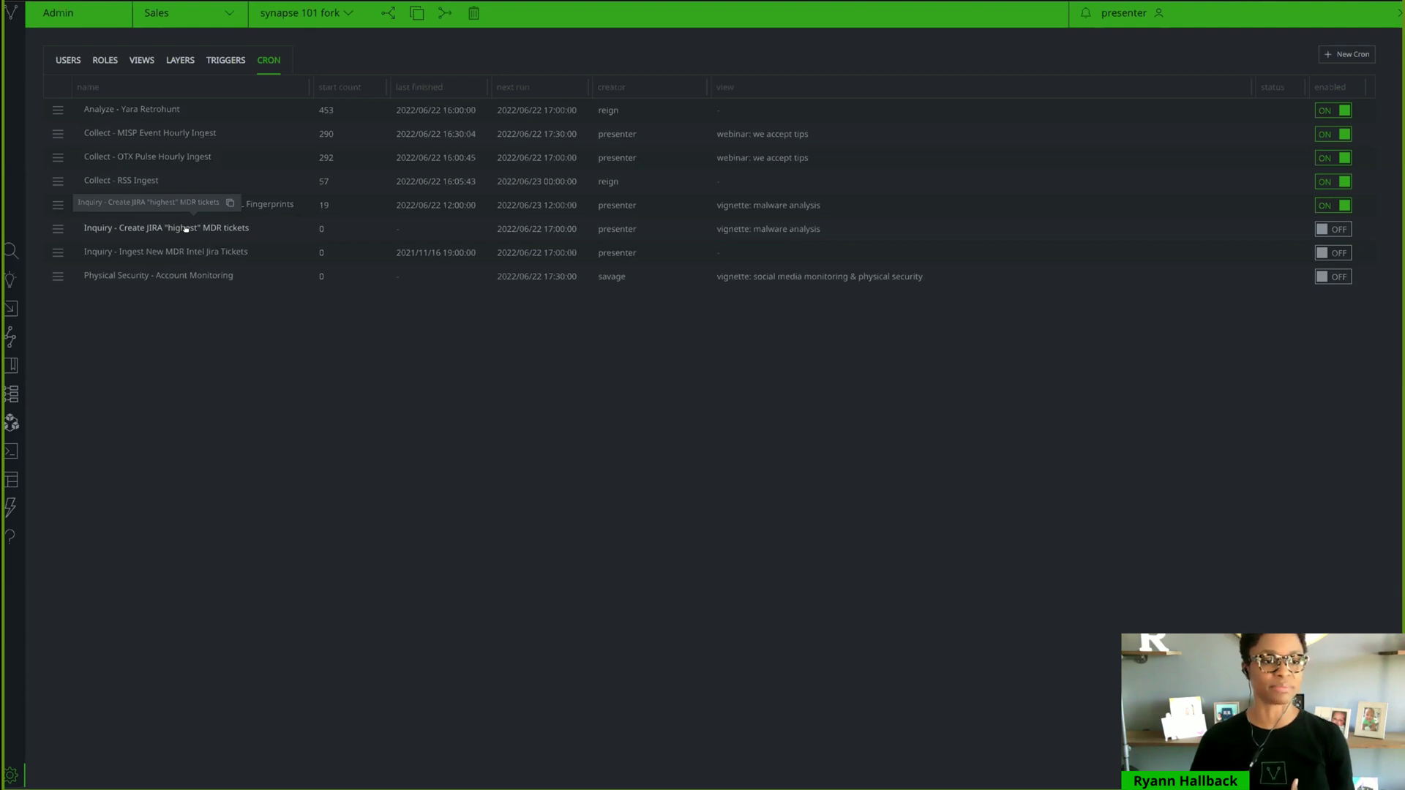
click(8, 251)
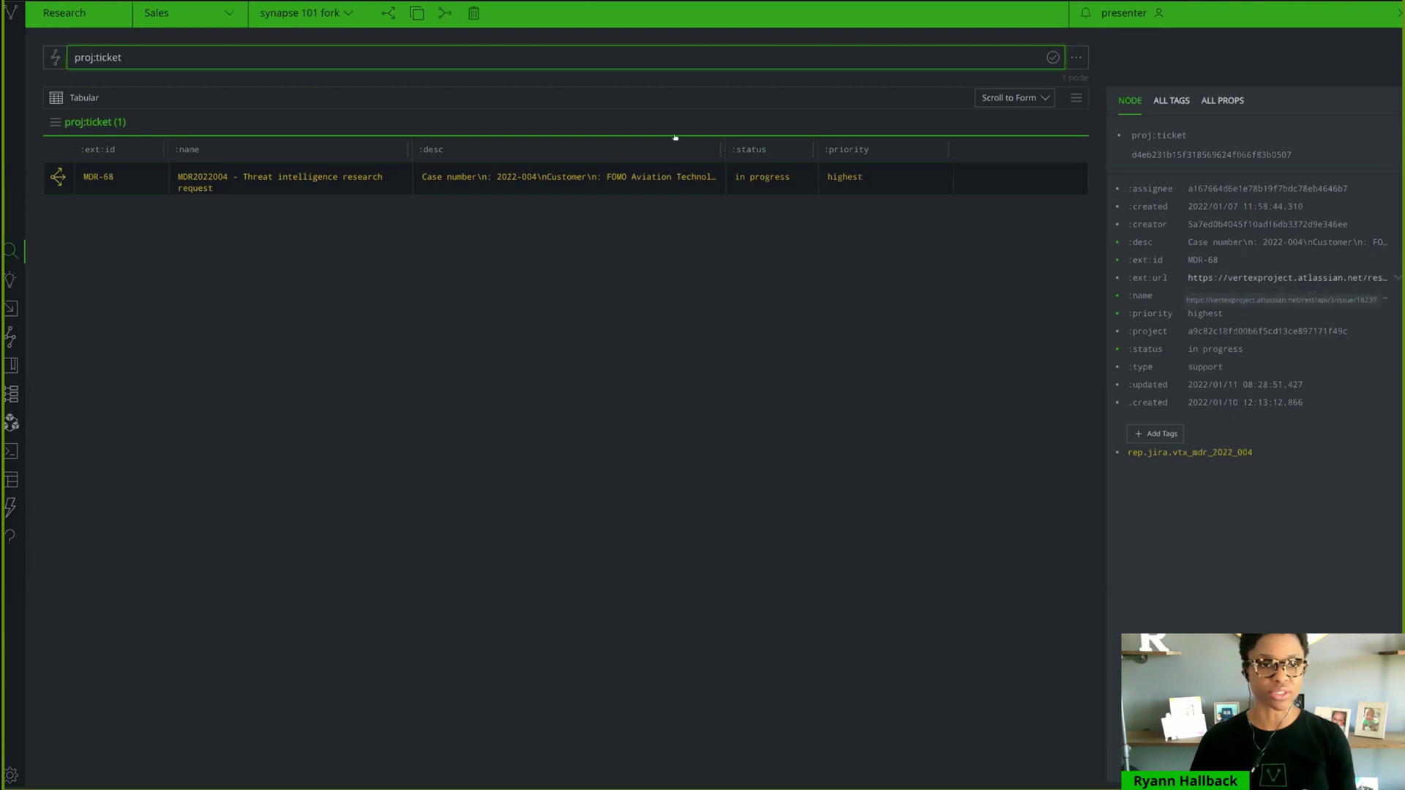
Step: Explore from the MDR-68 ticket to its connected nodes and run a multi-query on the three file:bytes nodes
click(57, 175)
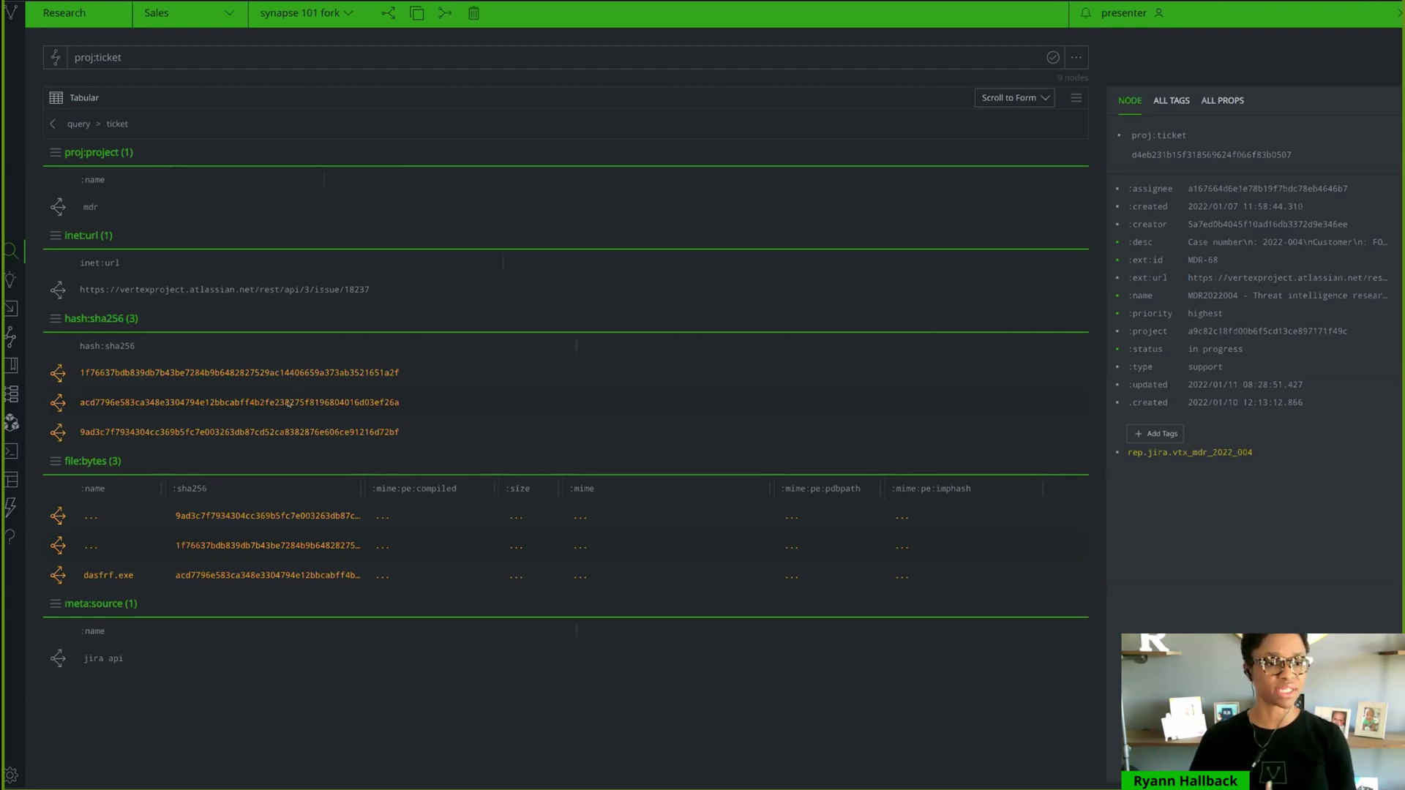
click(263, 517)
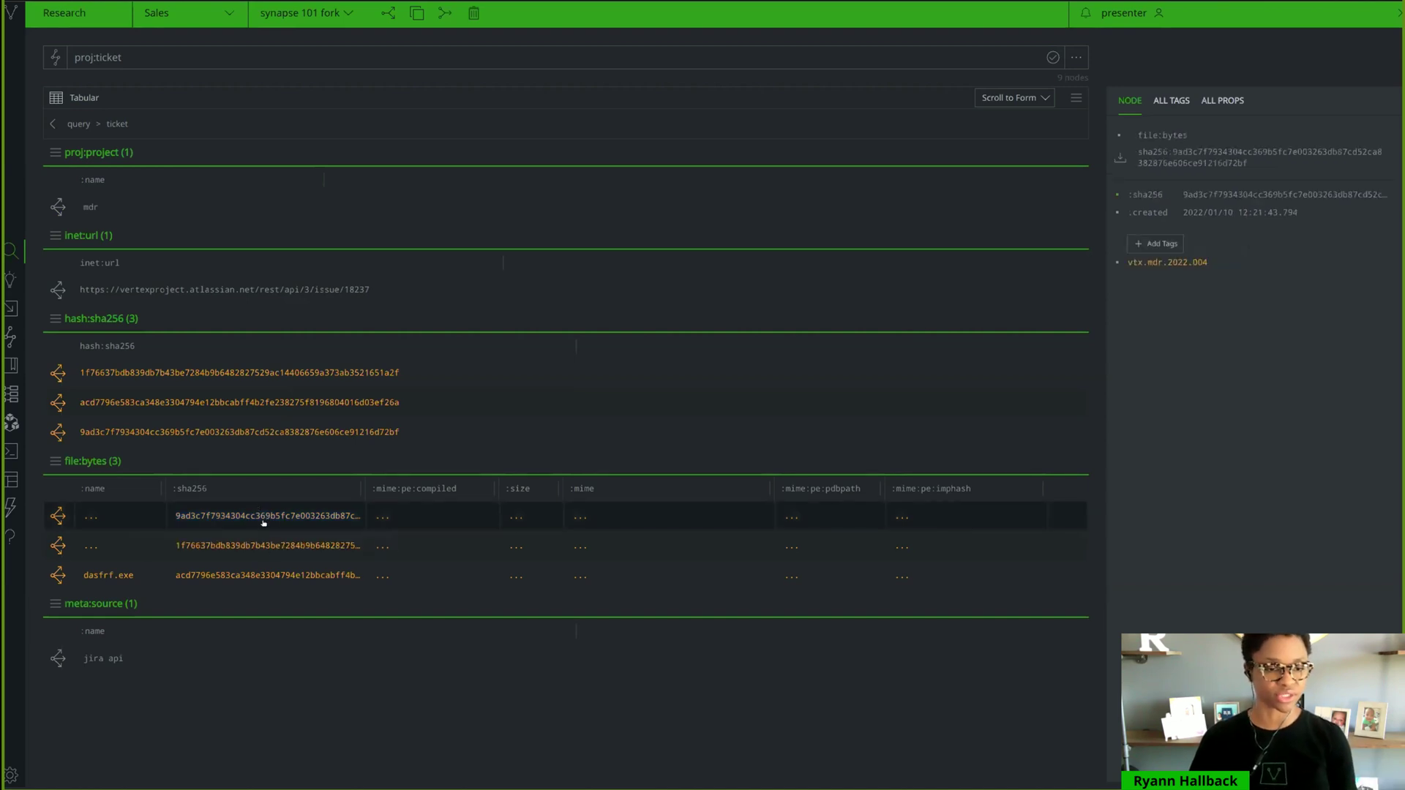
shift+click(264, 575)
right_click(265, 575)
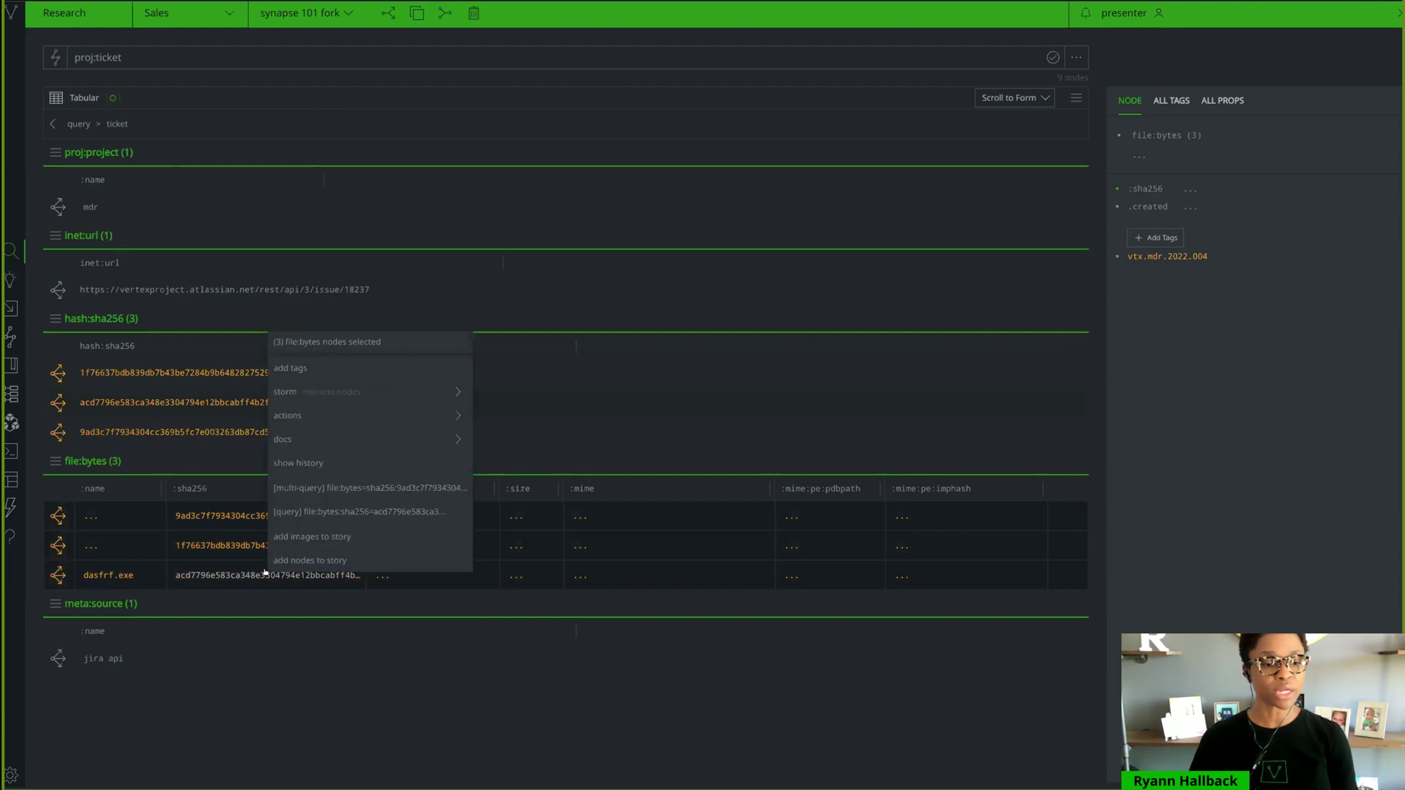
click(322, 487)
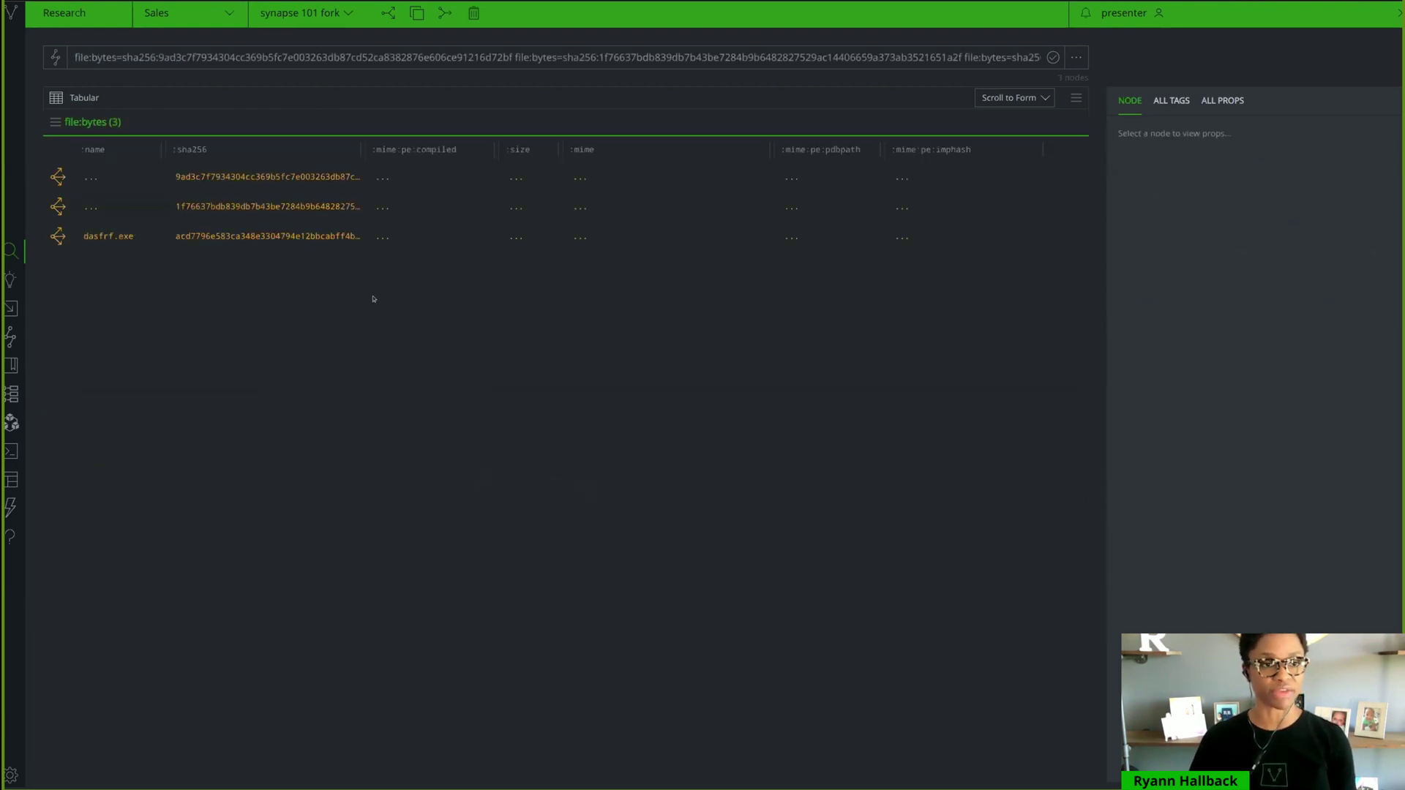
Step: Inspect the node details of the first two file:bytes results
click(285, 187)
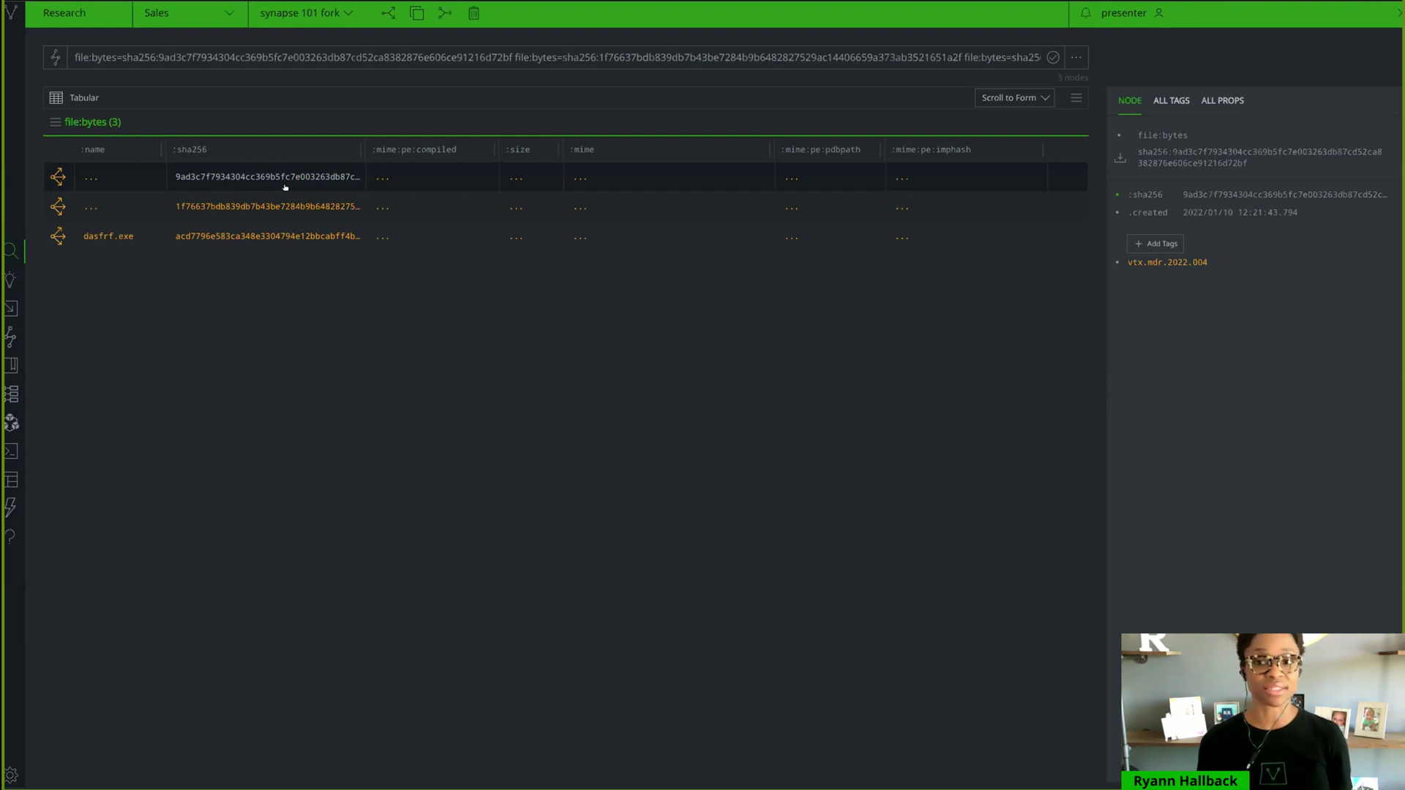
click(322, 205)
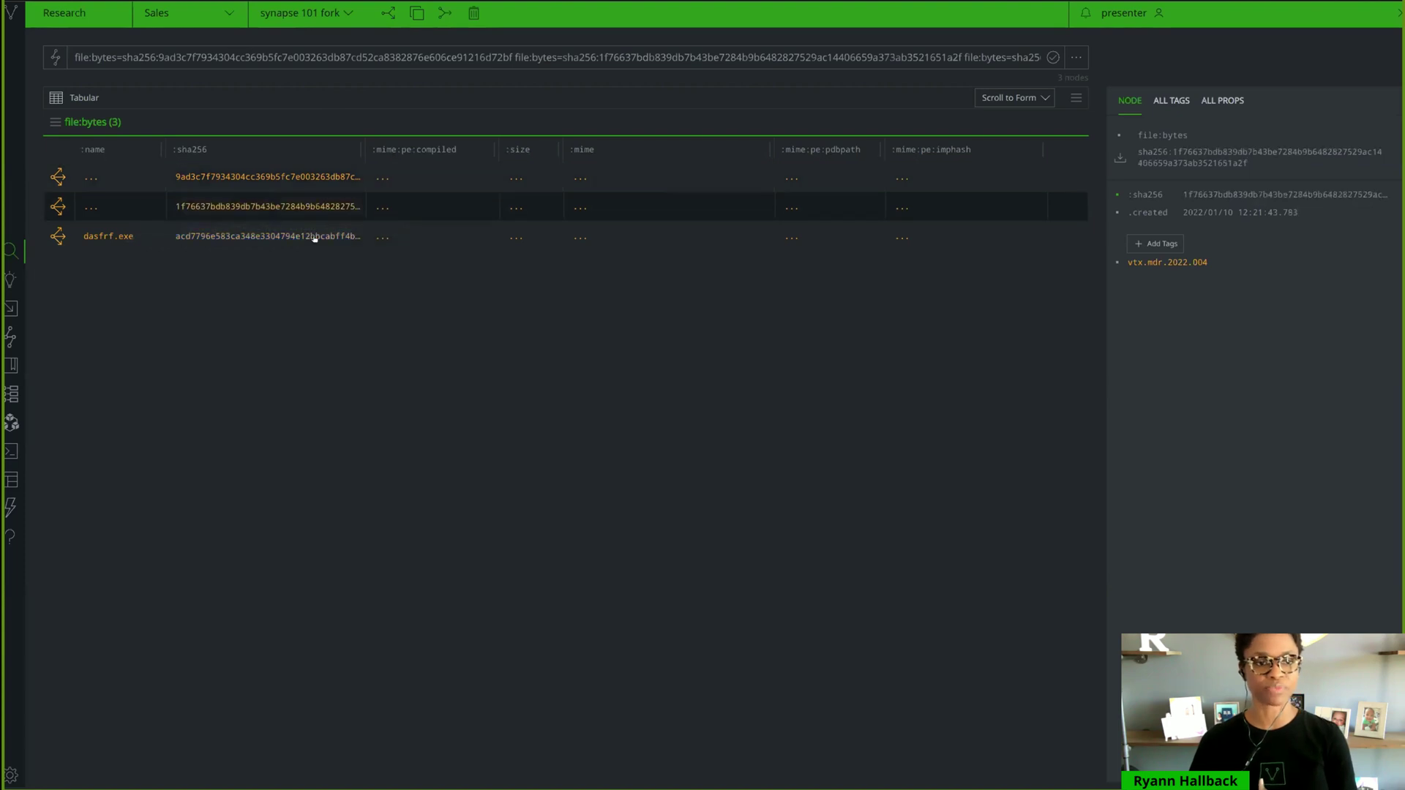
click(307, 174)
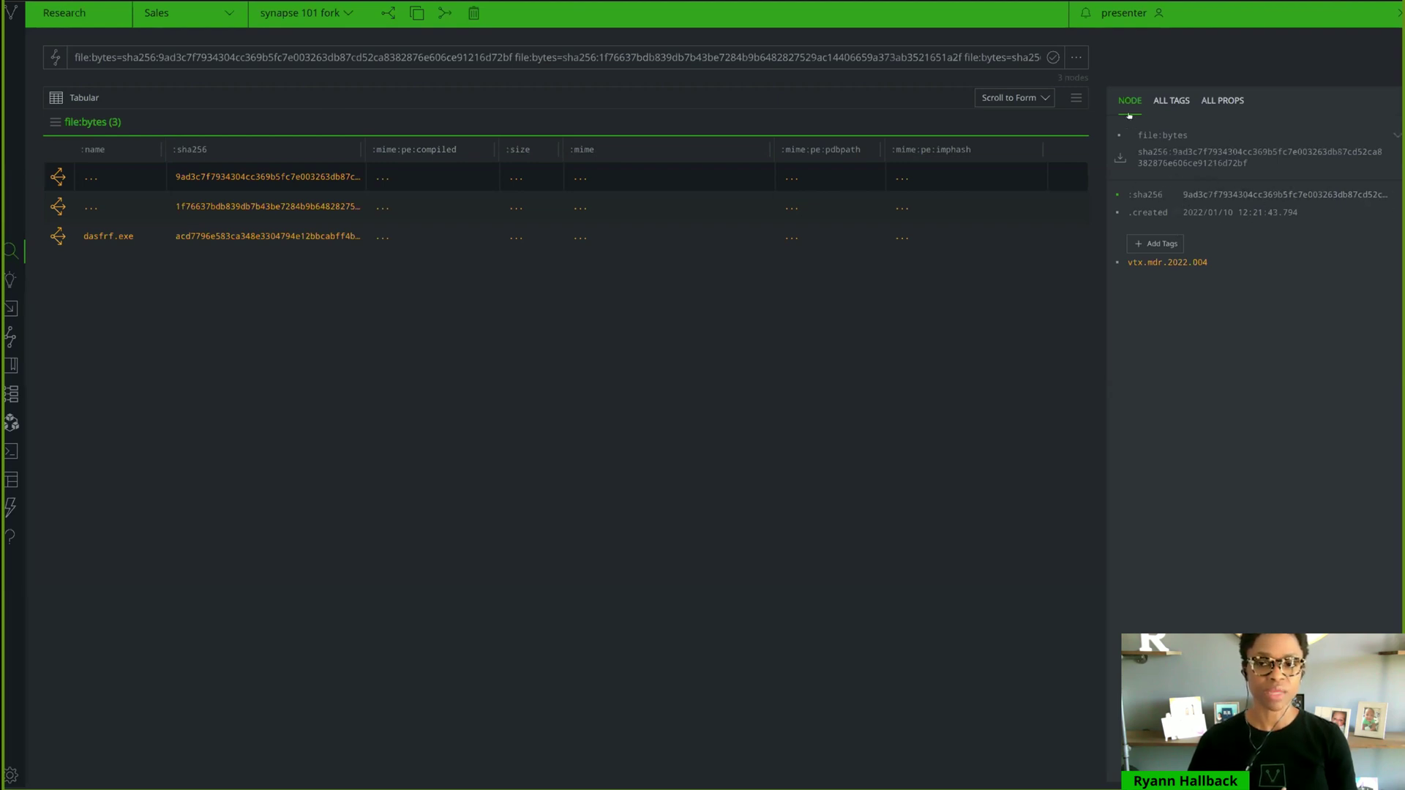
Step: Review all possible properties of the second file:bytes node, and check the node details and vtx.mdr.2022.004 tag of dasfrf.exe
click(700, 205)
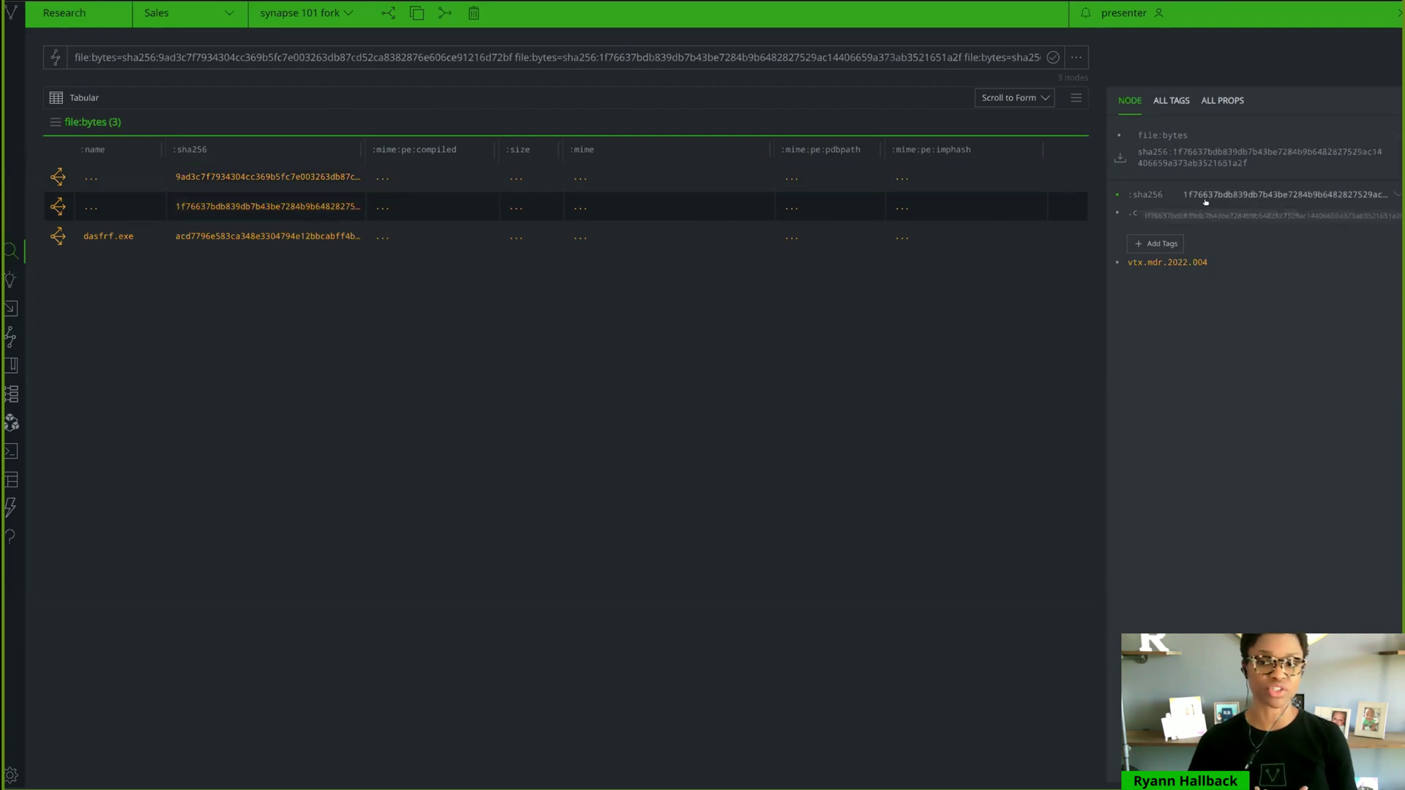
click(1215, 104)
mouse_move(1152, 127)
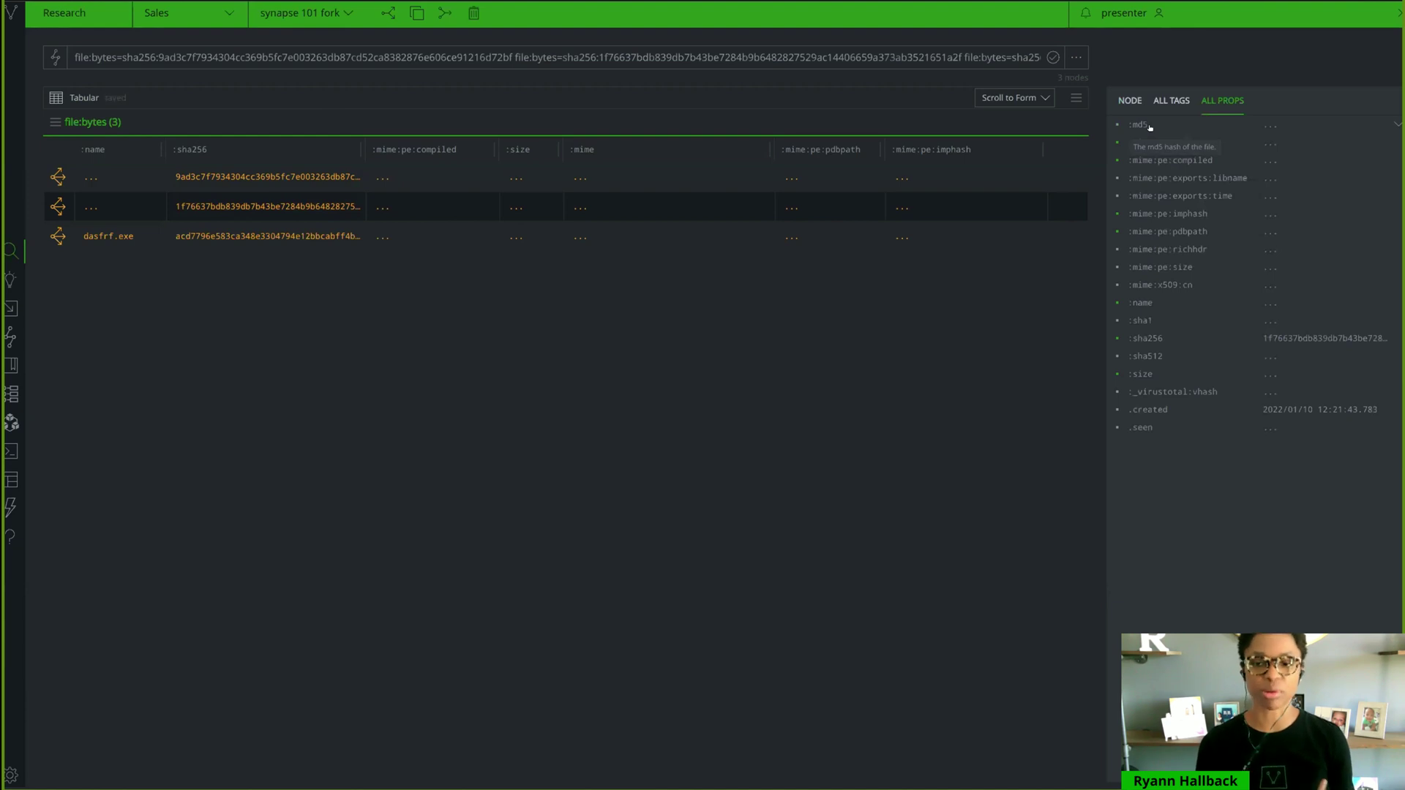
mouse_move(1160, 156)
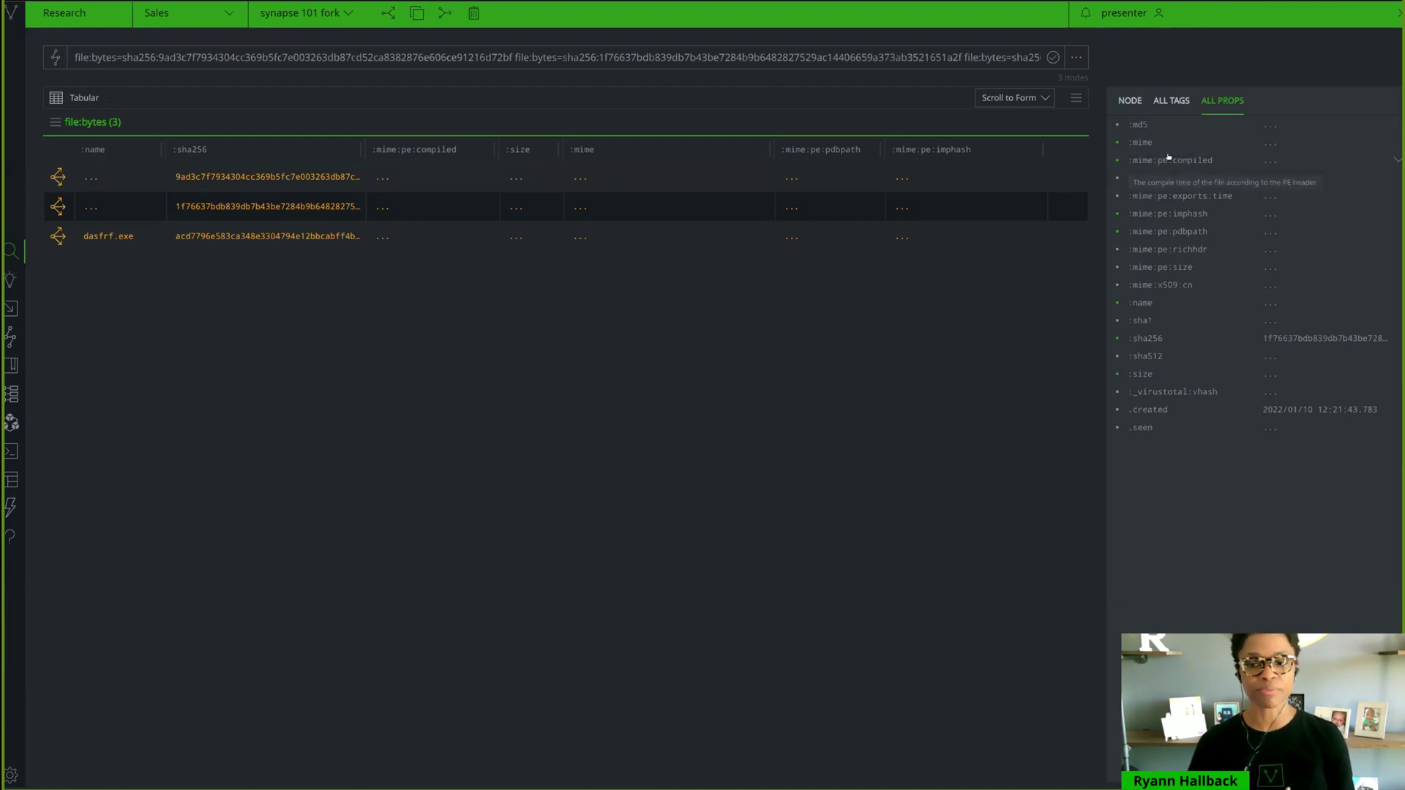
mouse_move(1205, 207)
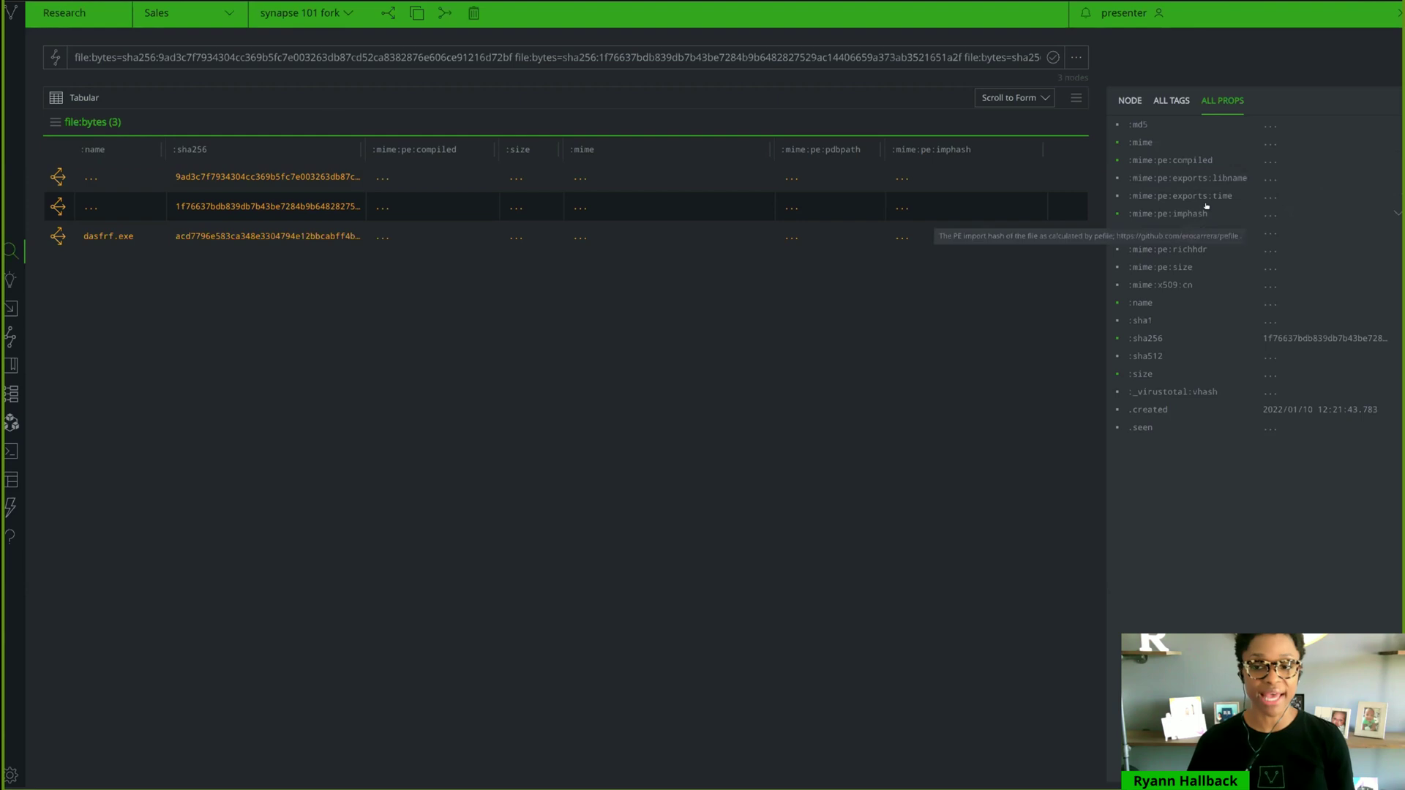
mouse_move(1200, 264)
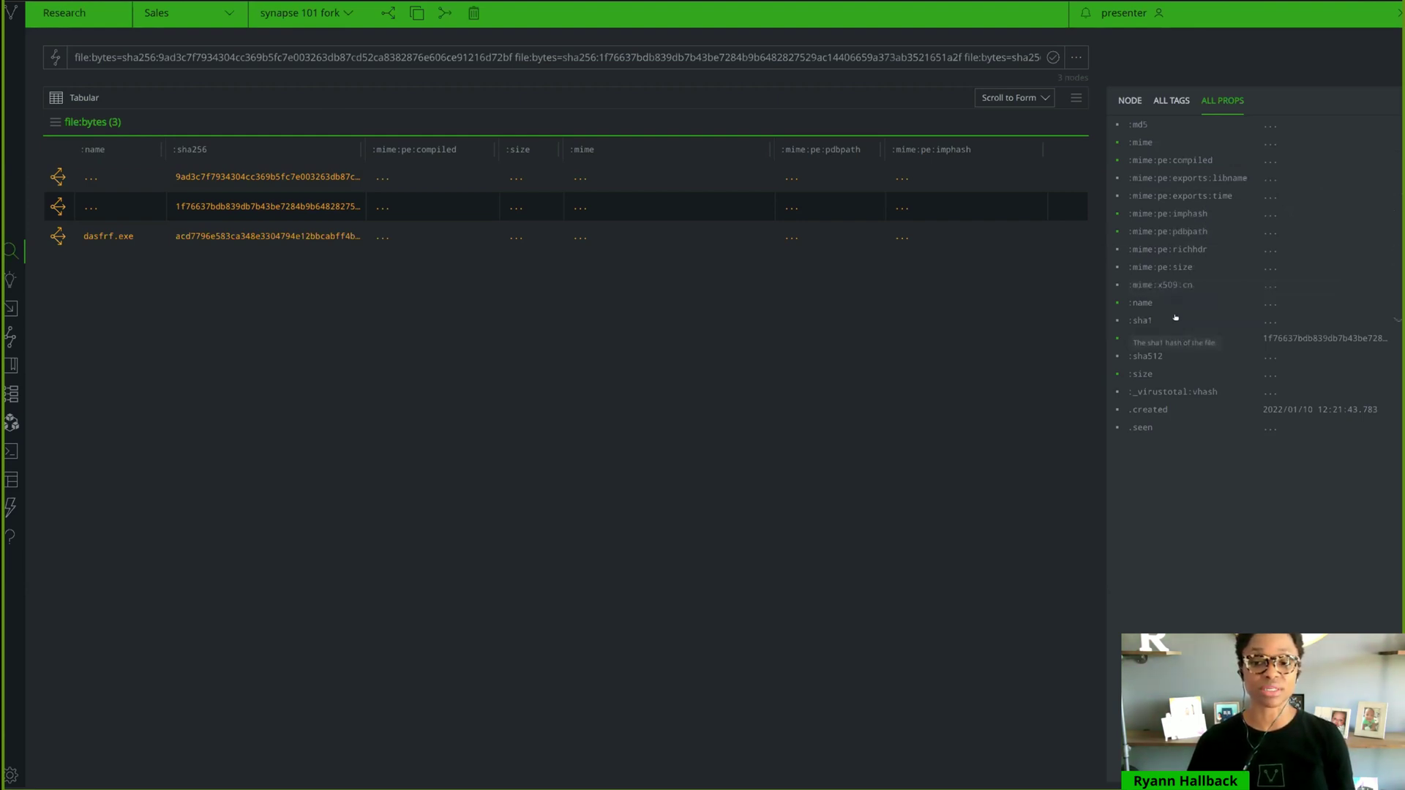
click(1141, 110)
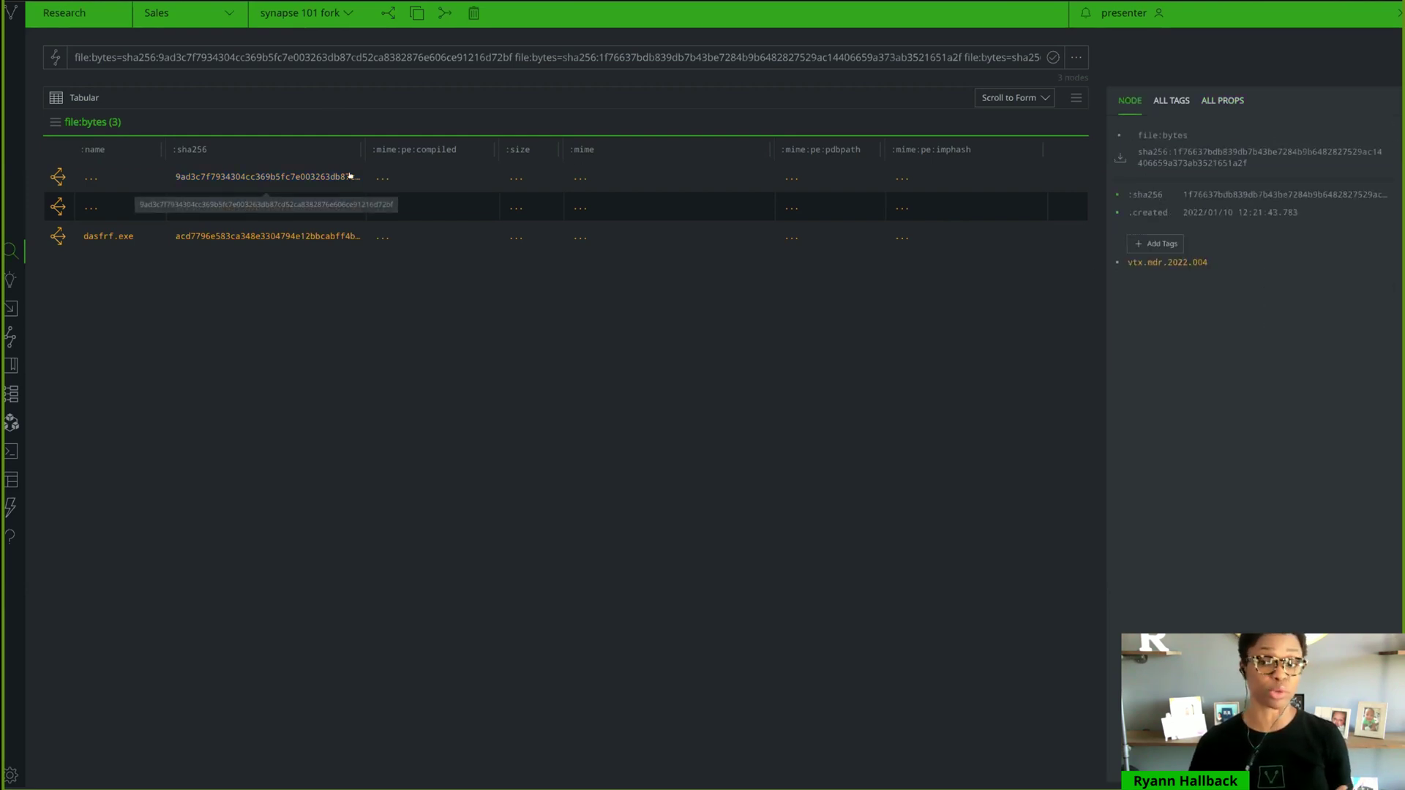
click(336, 229)
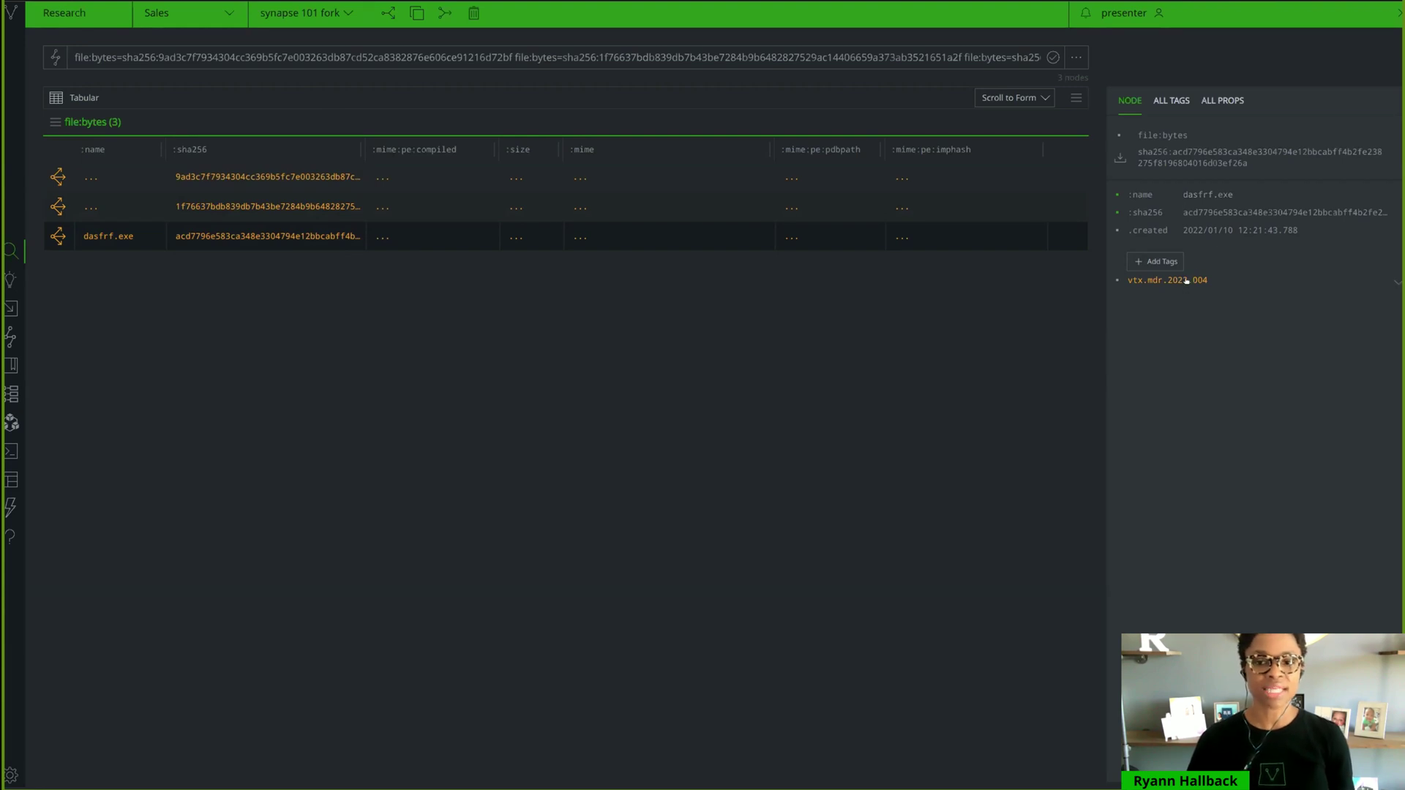
mouse_move(1185, 280)
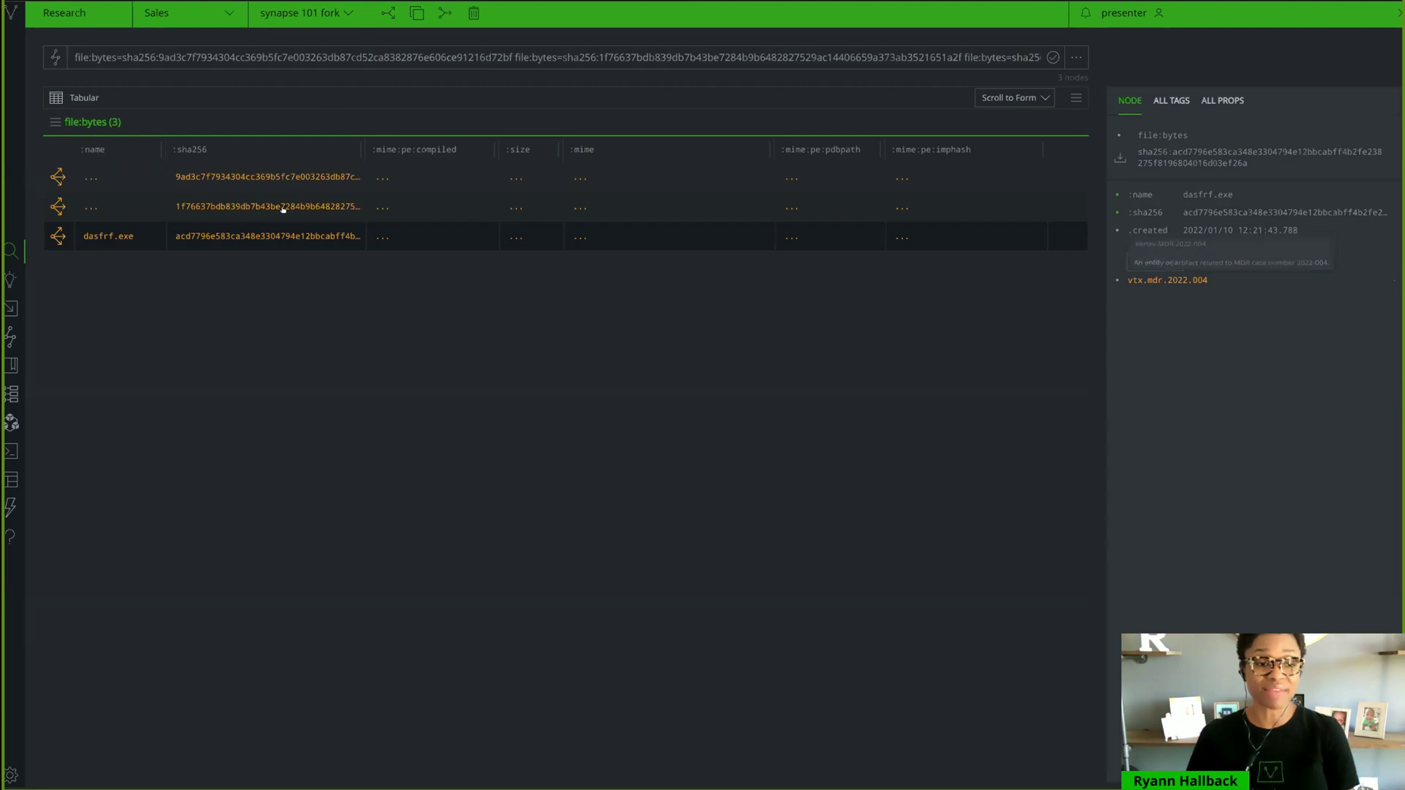
Step: Explore the connections of all three file:bytes nodes together, and return to the query results with the first file selected
ctrl+click(280, 181)
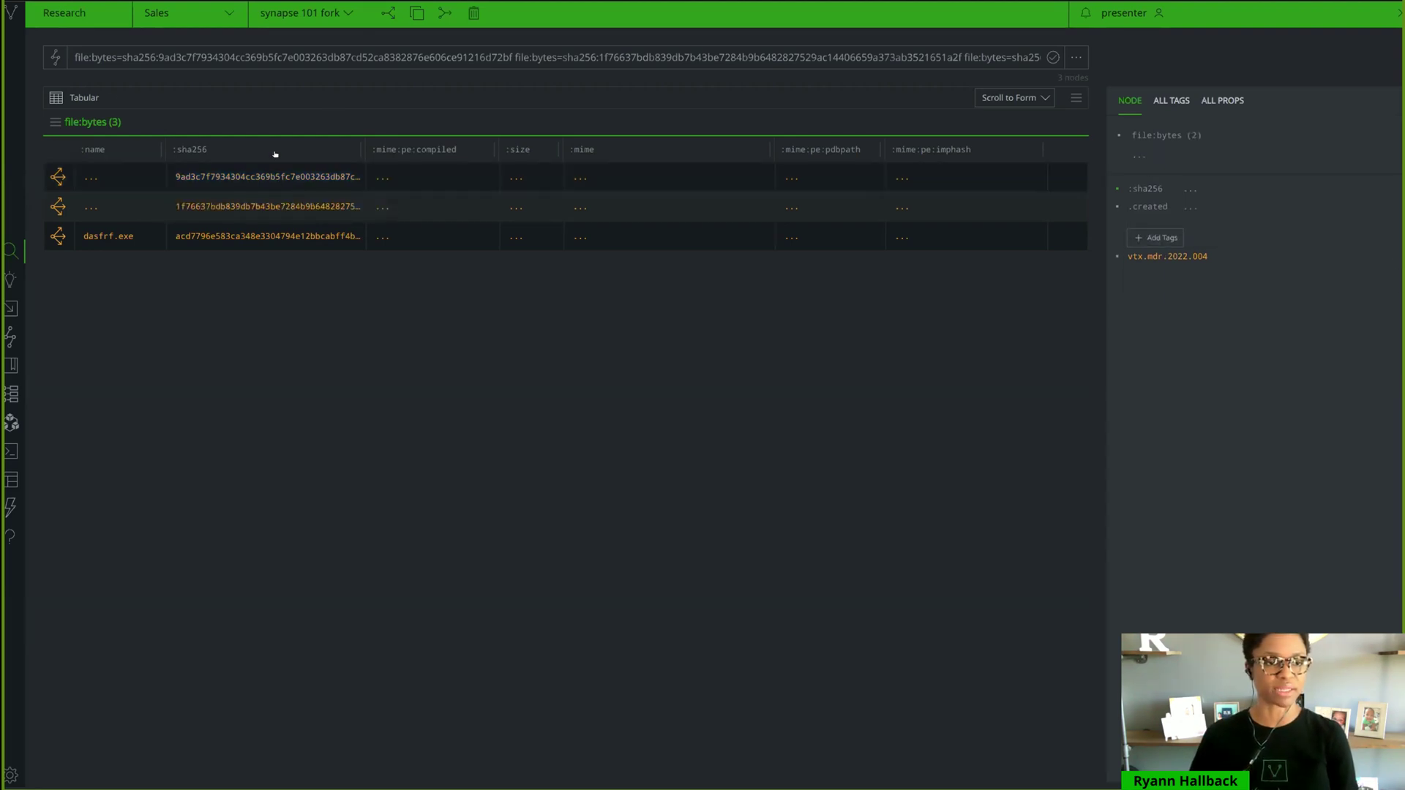
ctrl+click(213, 209)
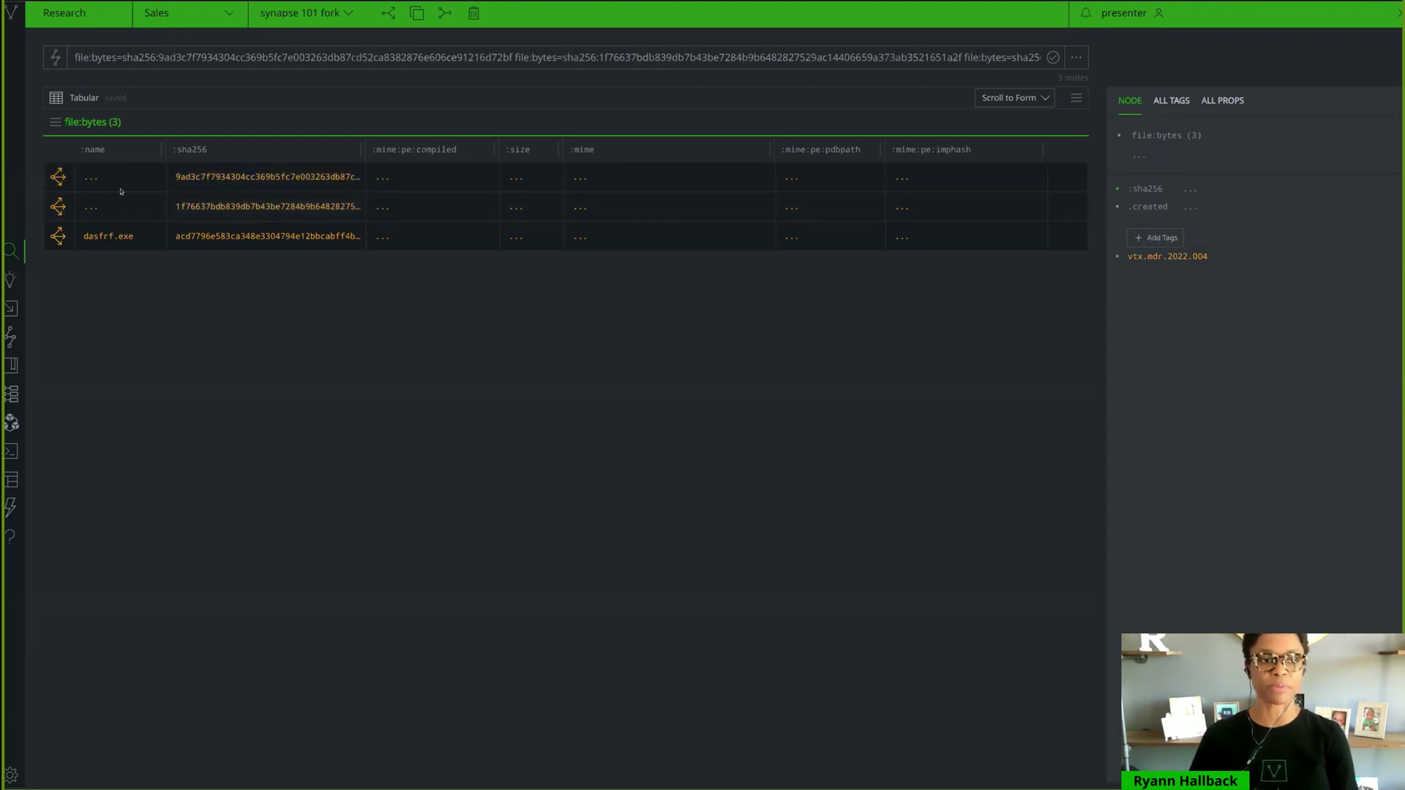
click(58, 177)
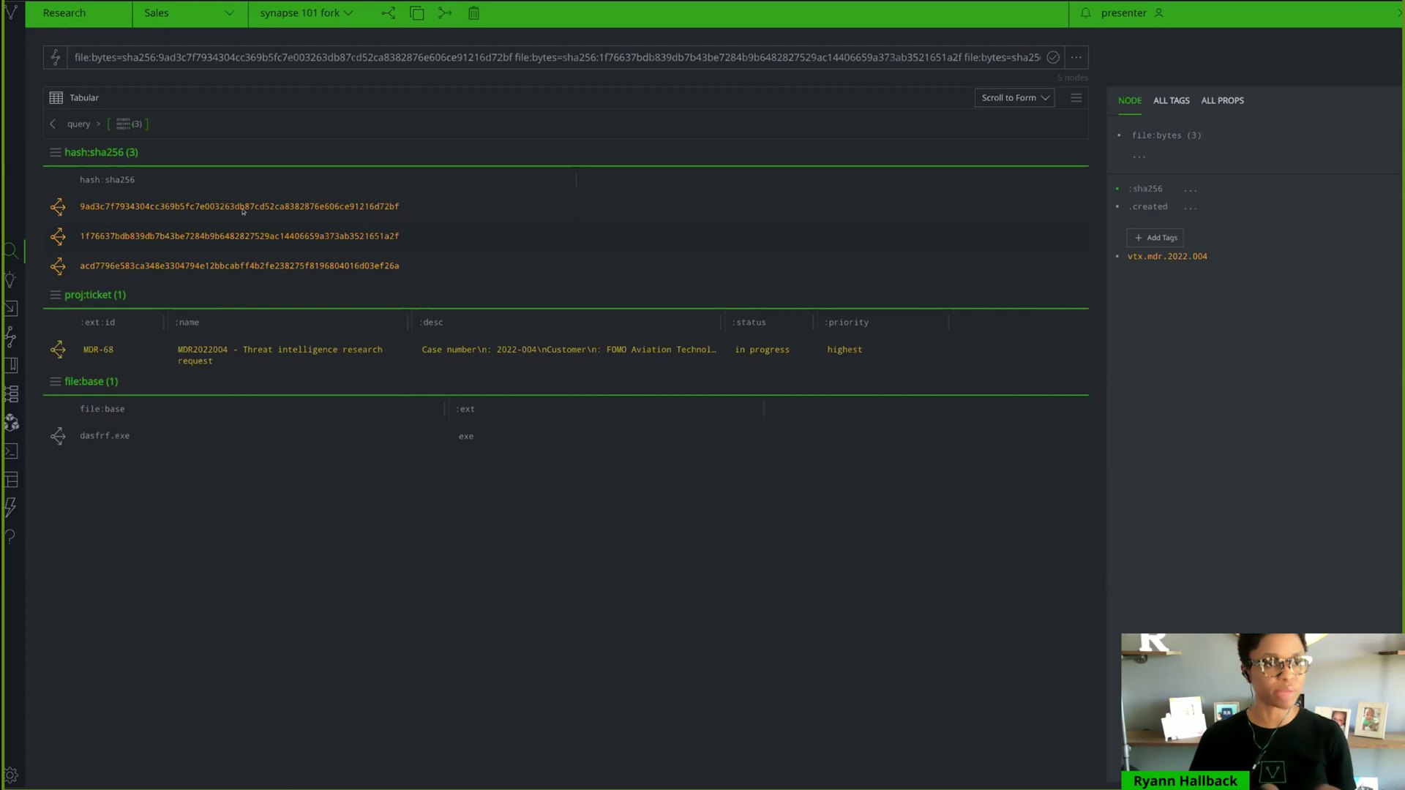
click(78, 123)
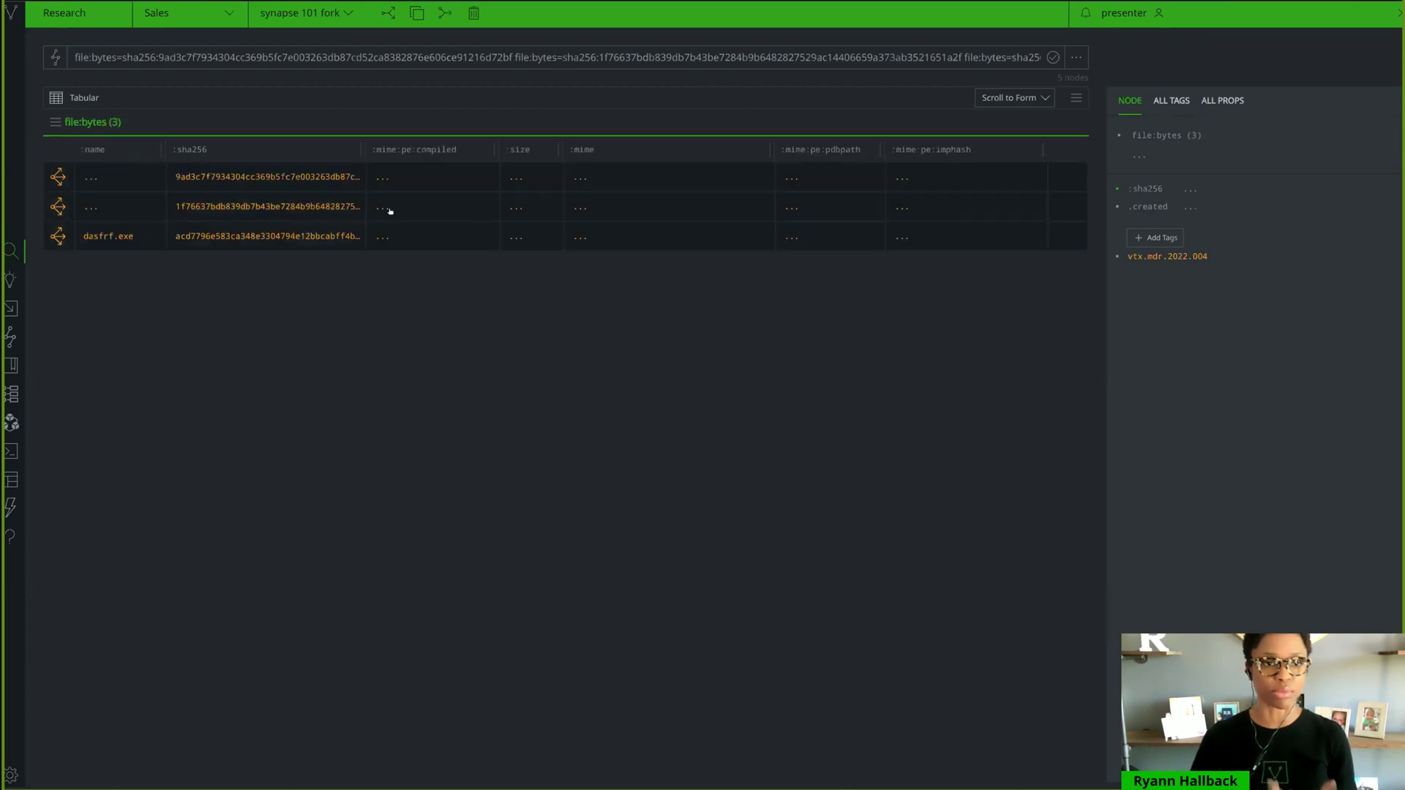
click(330, 179)
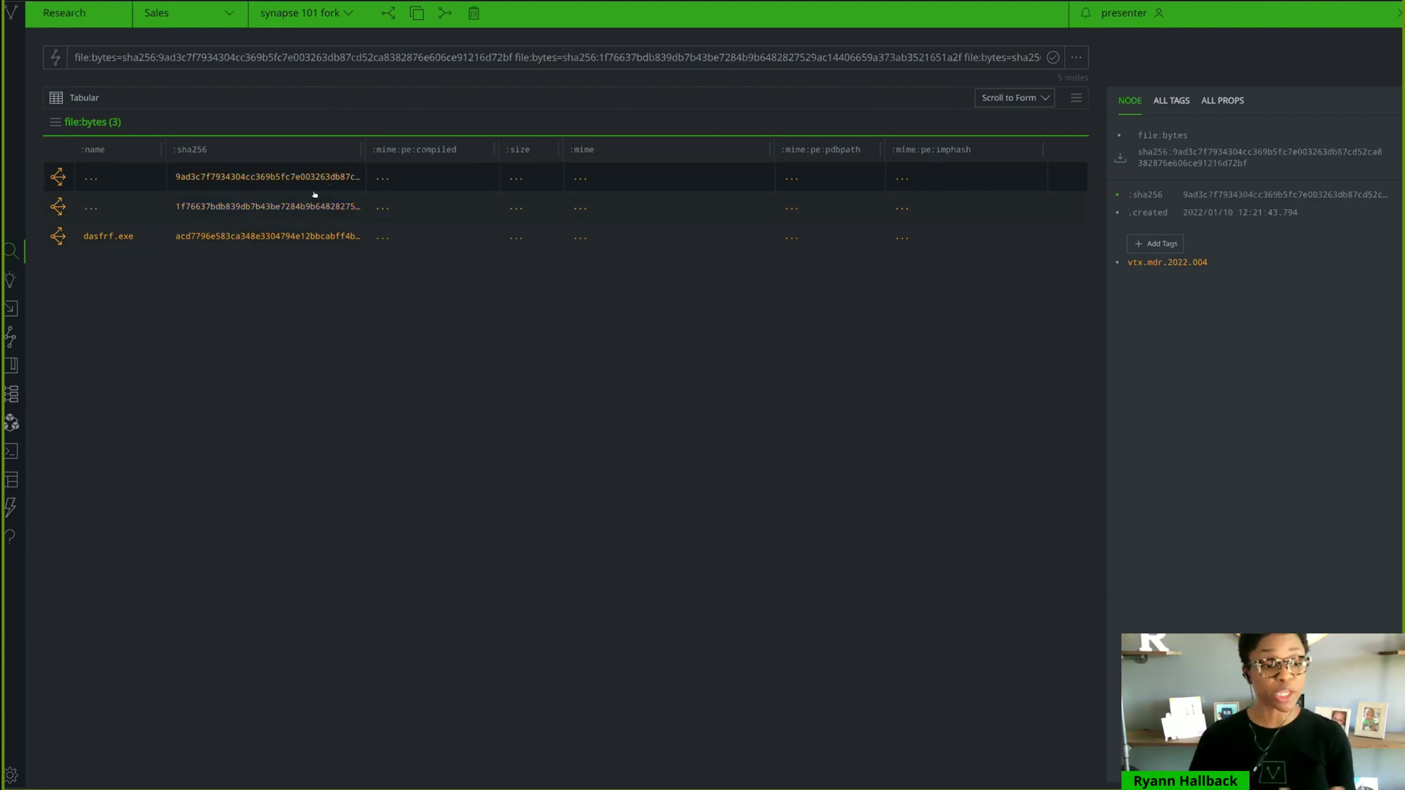
Step: Look through the installed Rapid Power-Ups and return to the file:bytes research results
click(10, 506)
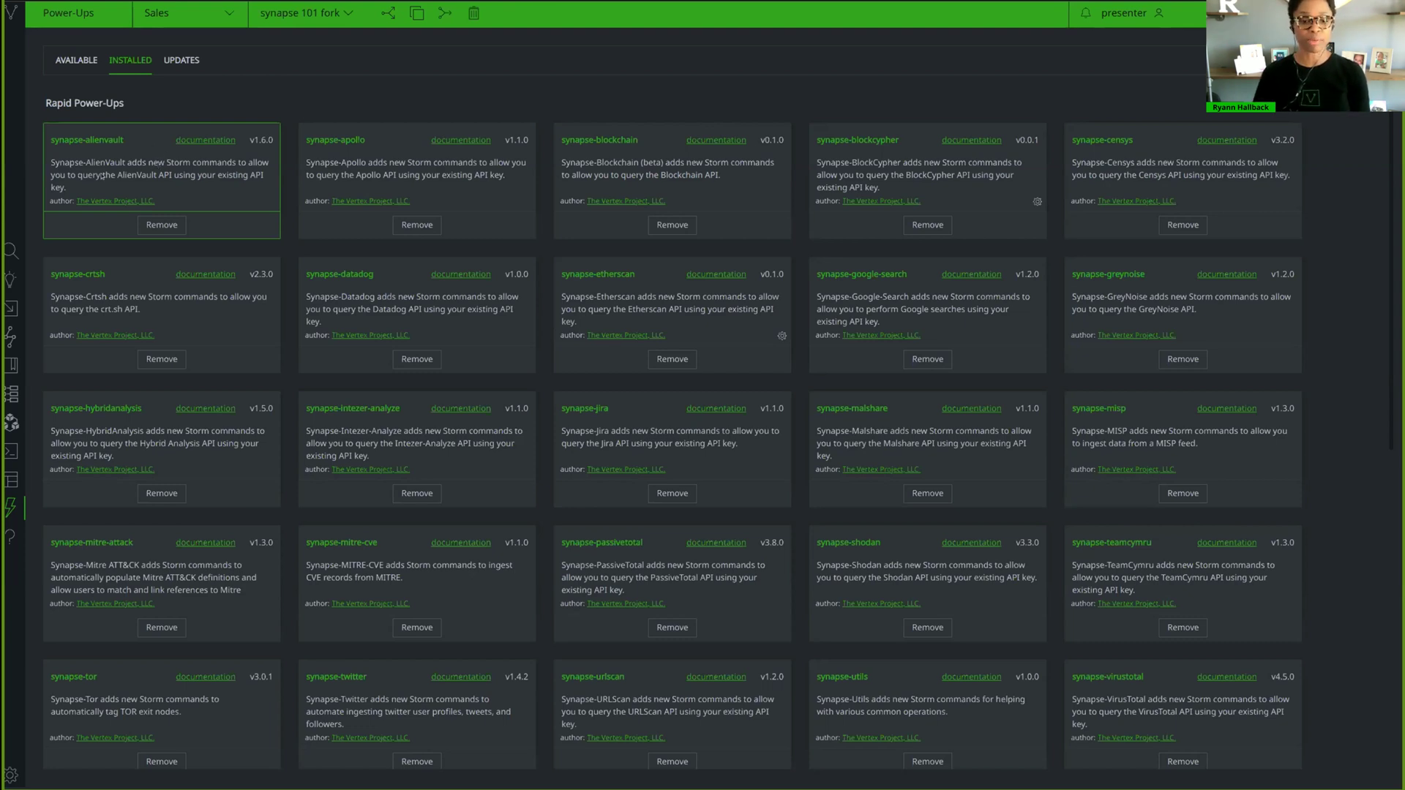
scroll(482, 419, down, 1)
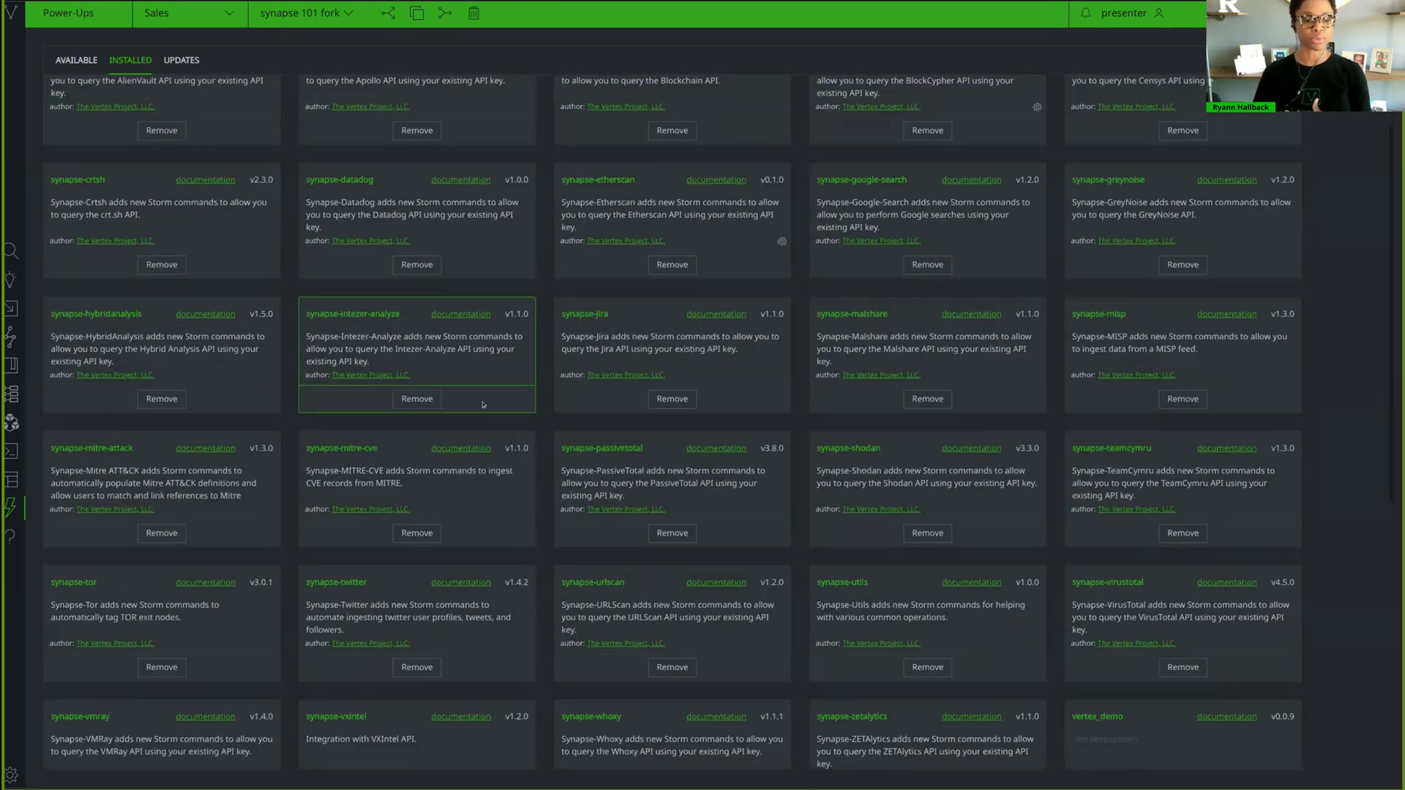
scroll(409, 395, up, 1)
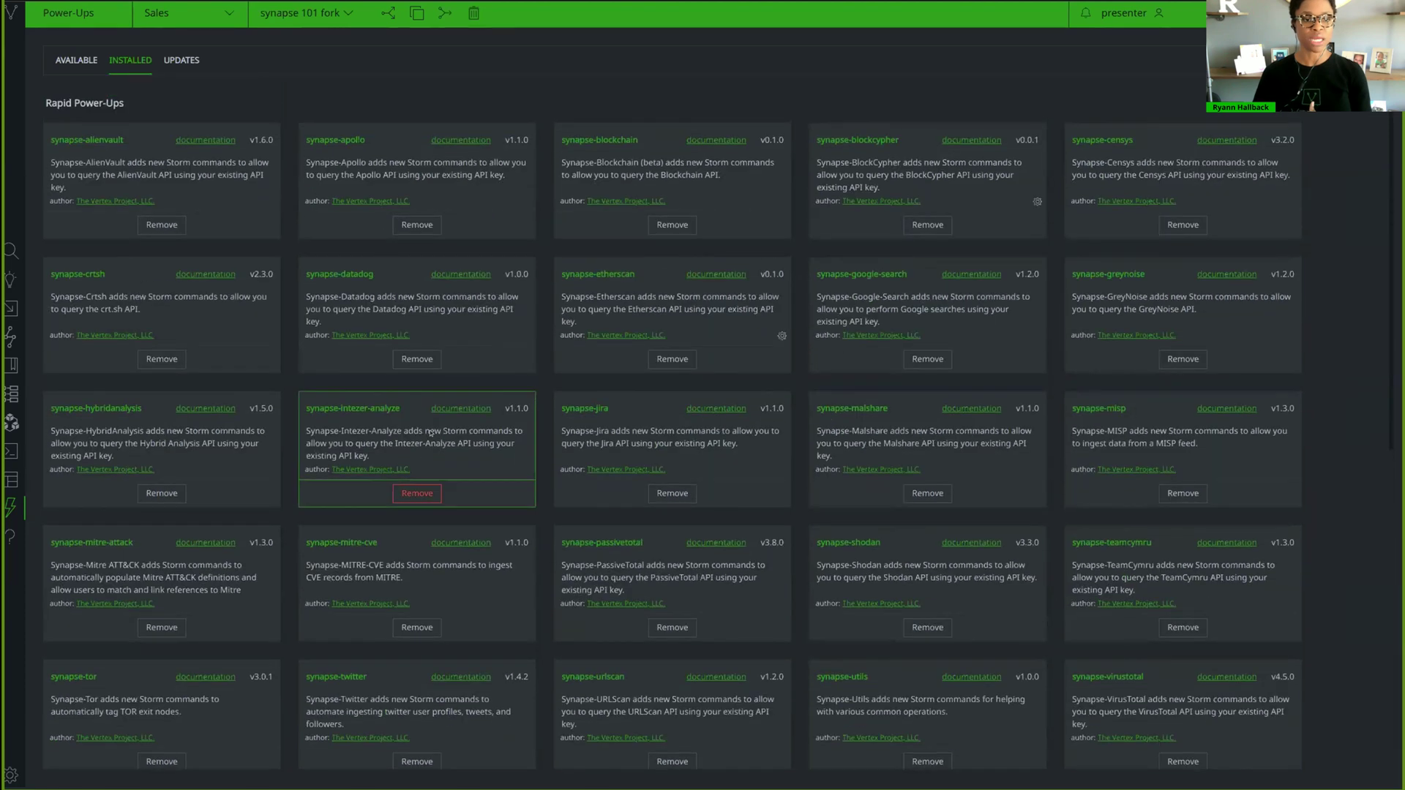
click(15, 246)
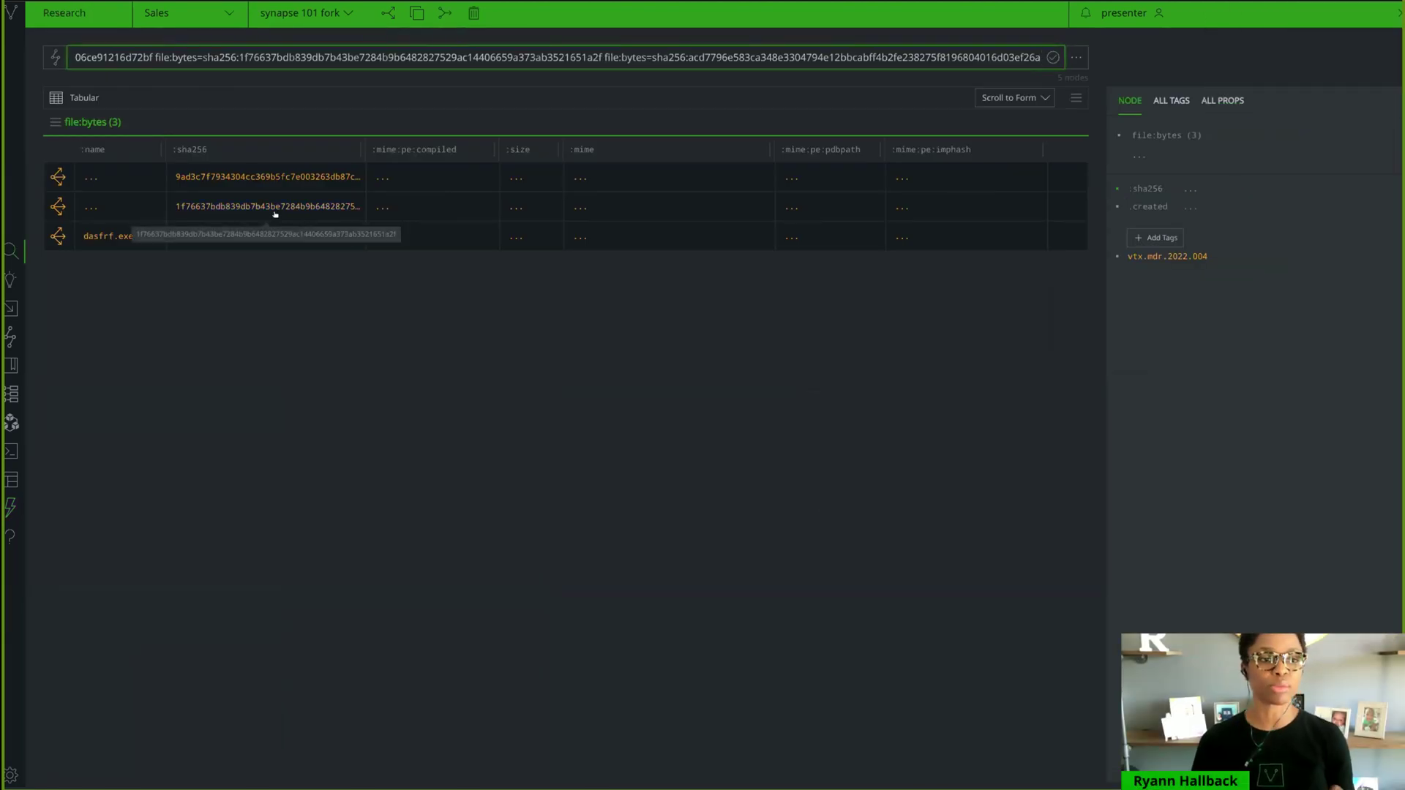
Step: Run the macro-enrich action on all three selected file:bytes nodes
right_click(320, 176)
mouse_move(346, 258)
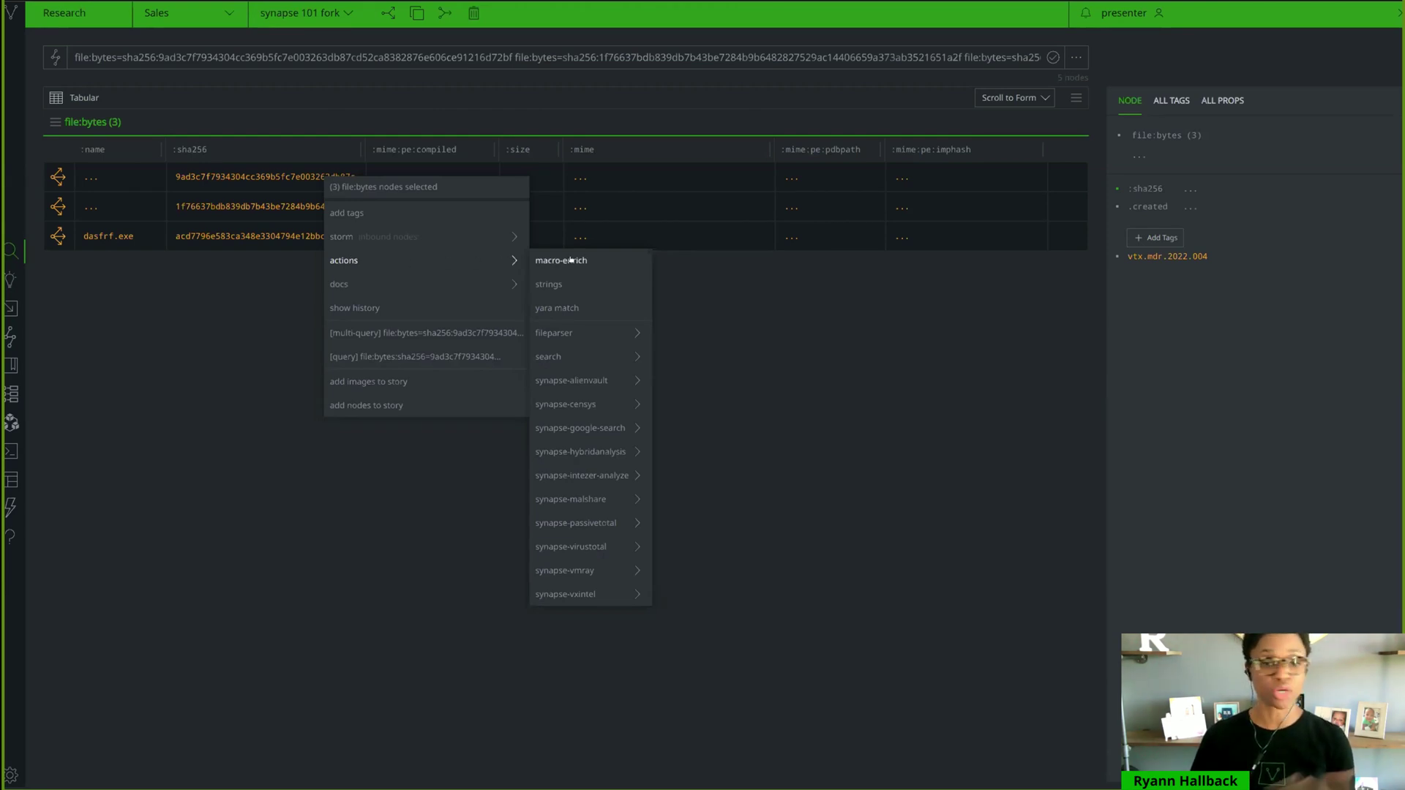
mouse_move(584, 381)
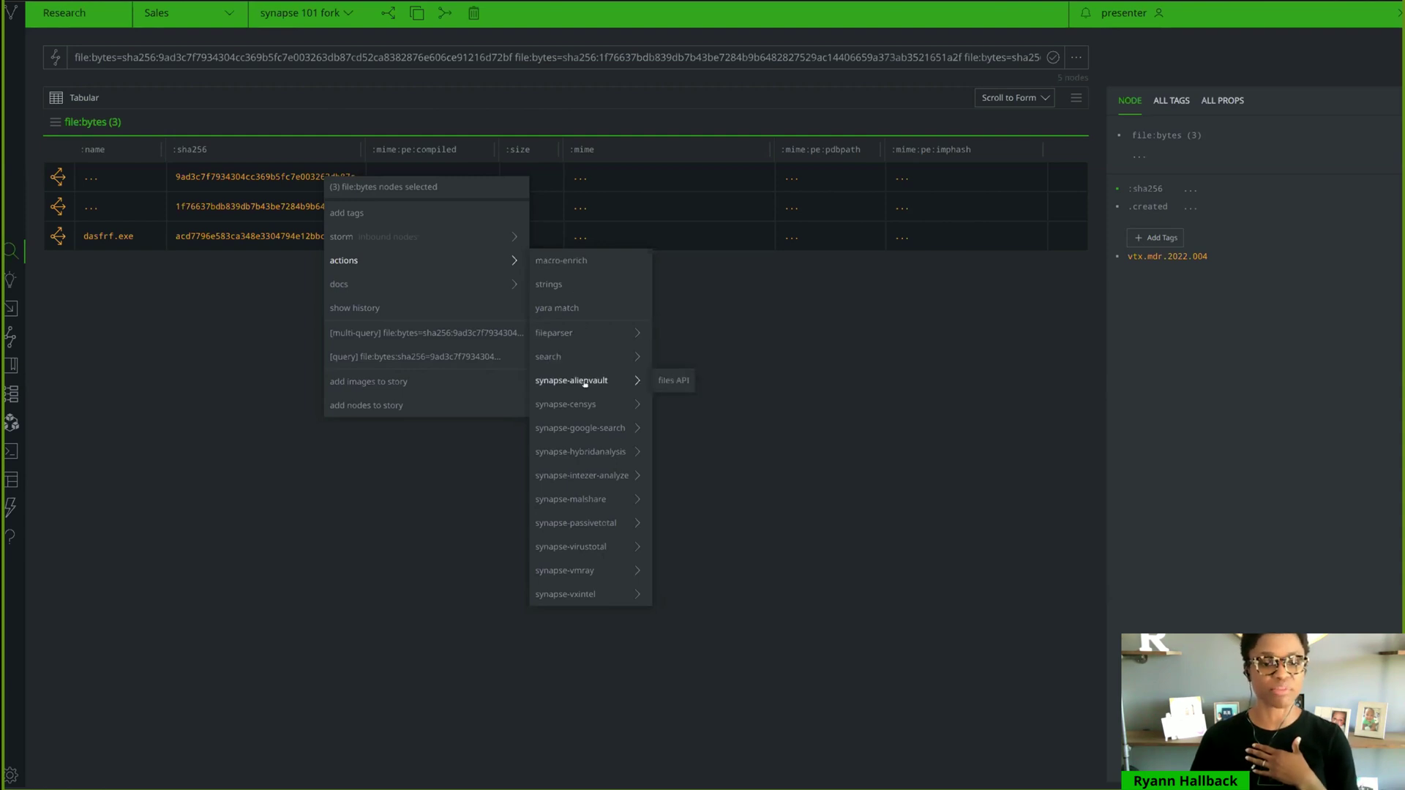
mouse_move(578, 427)
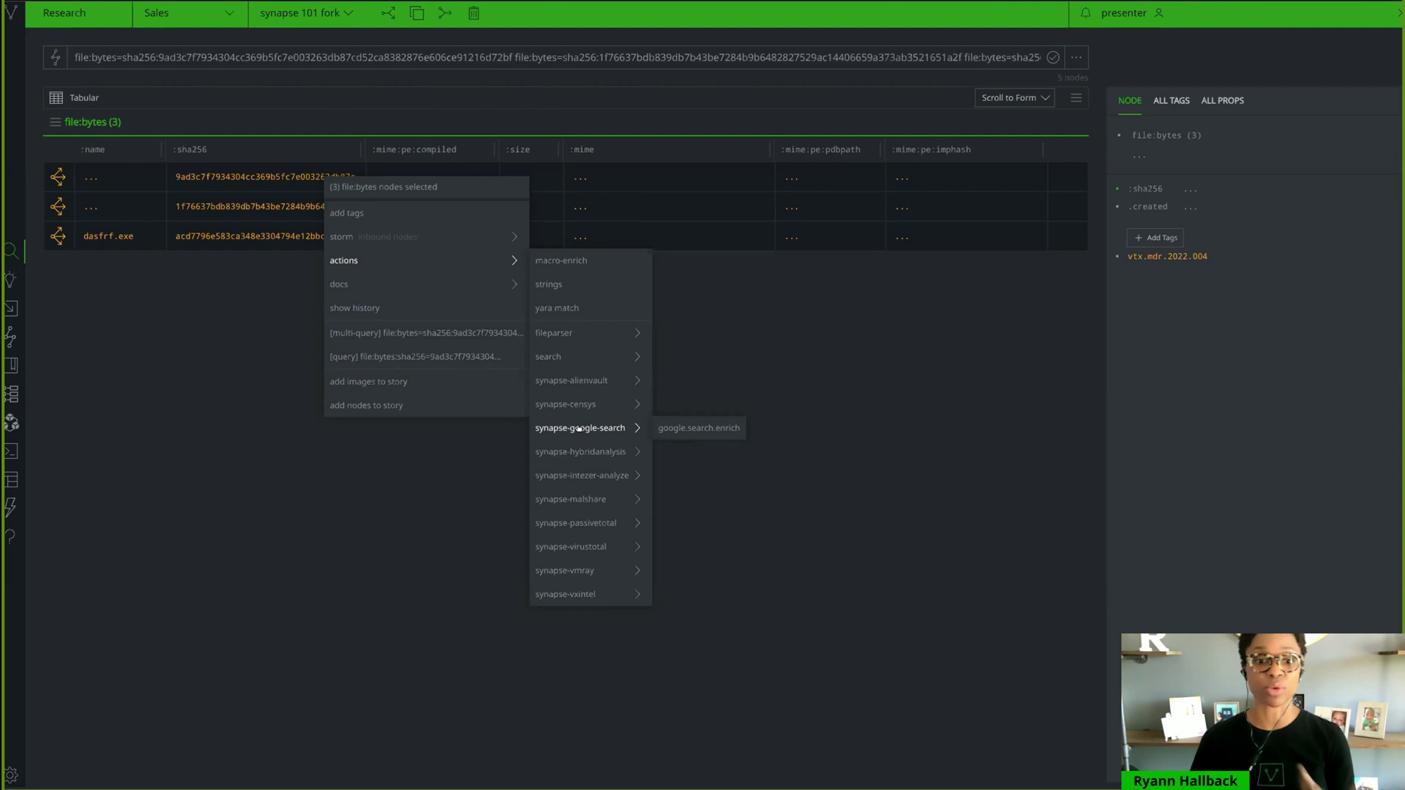
mouse_move(580, 451)
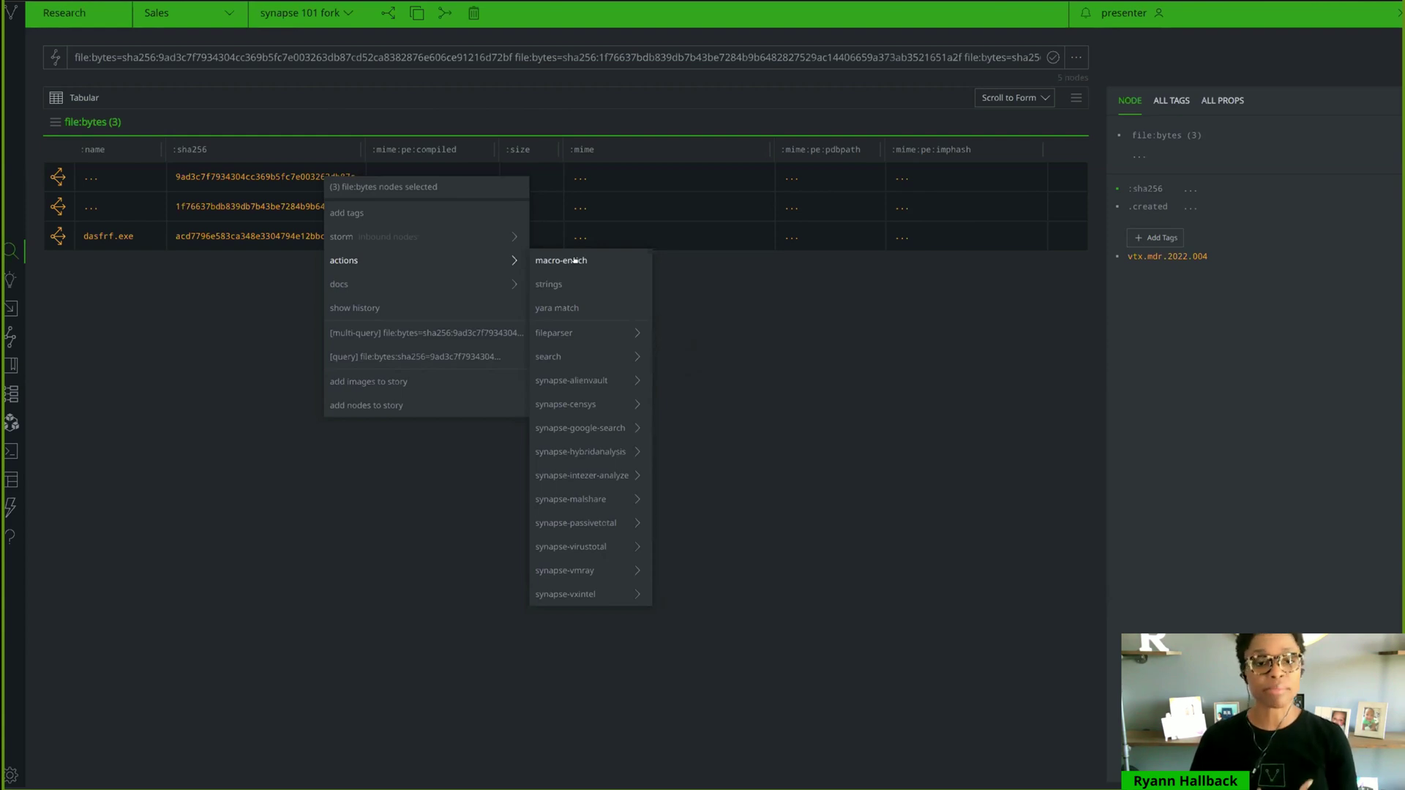
click(574, 260)
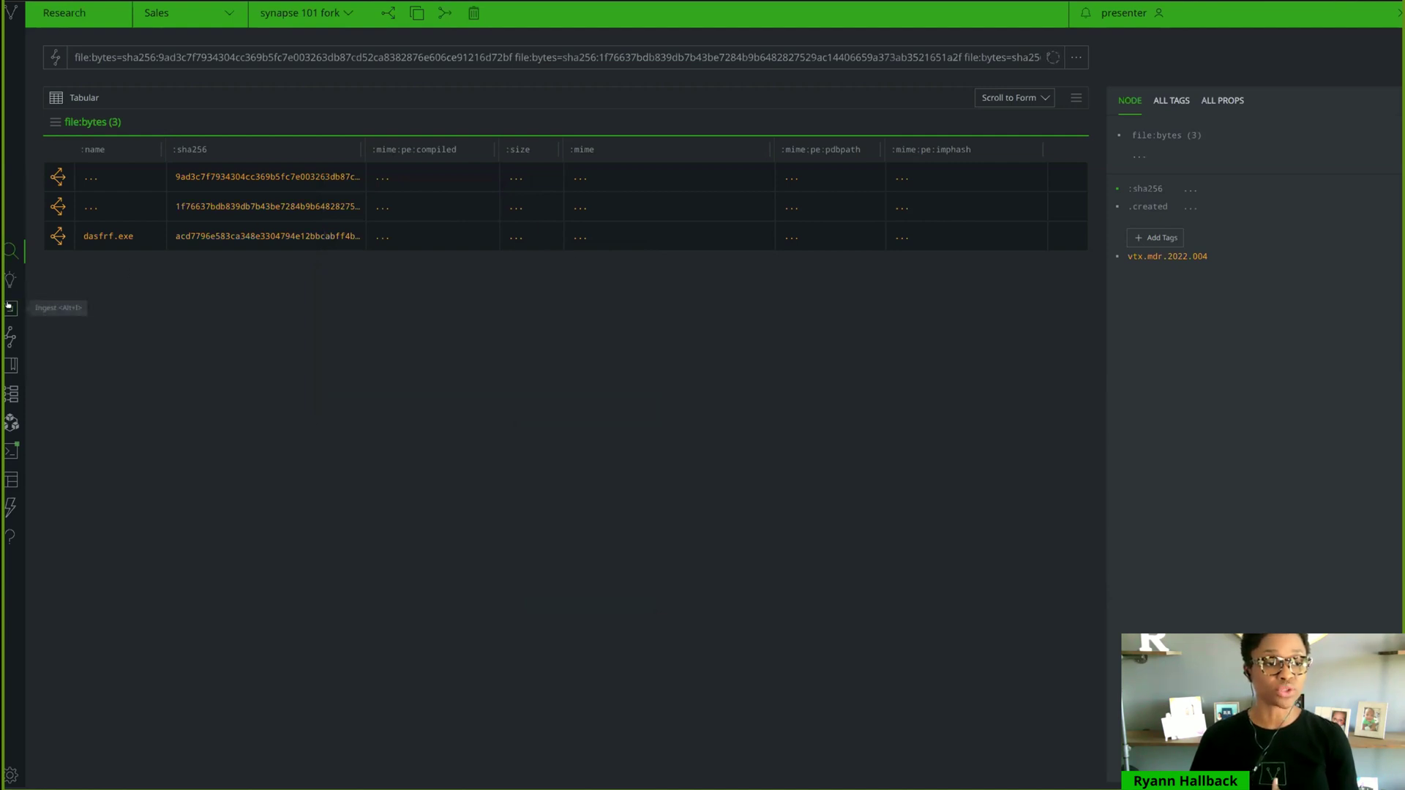
Step: Examine the enrich macro's code in the Storm Editor, including the Power-Up commands for file:bytes nodes, and return to the research results
click(8, 335)
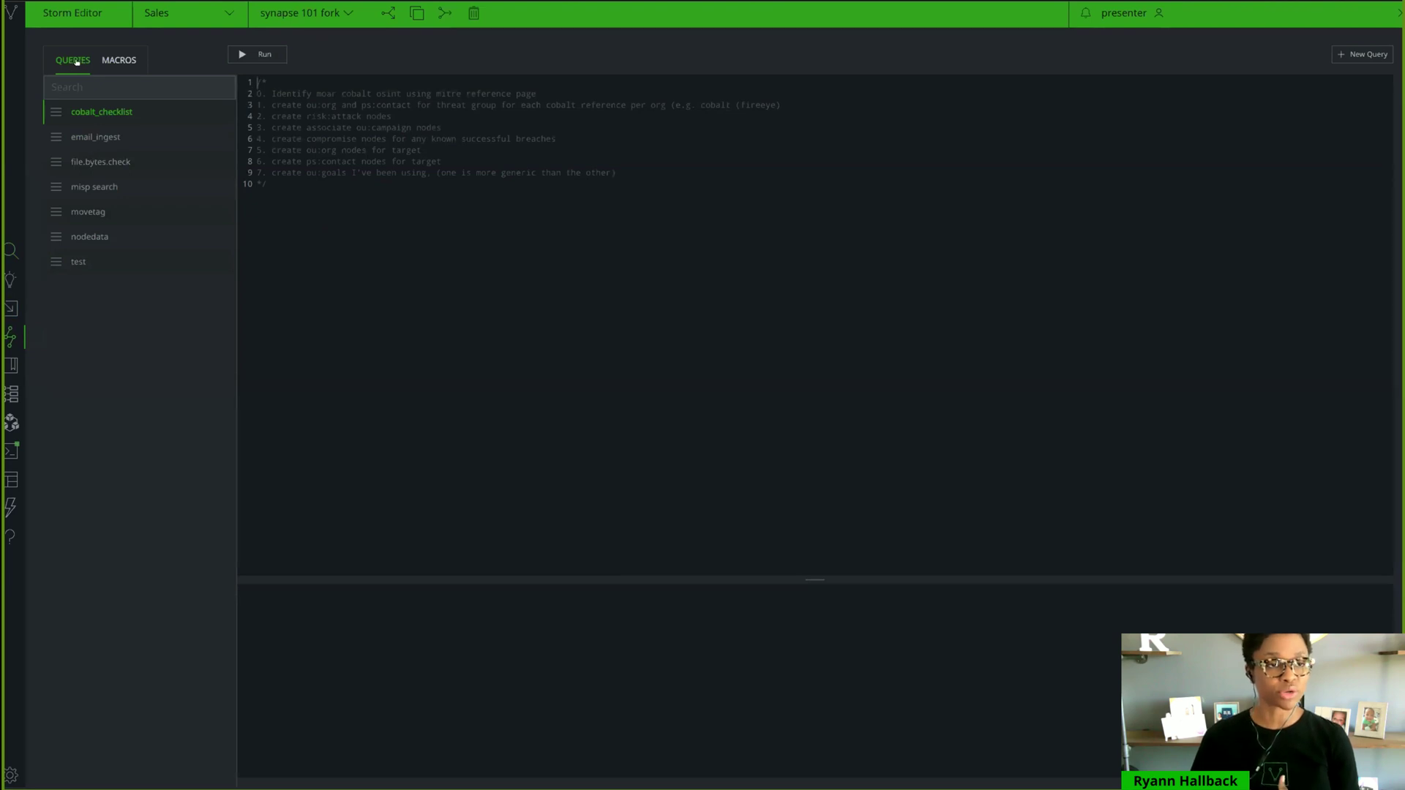
click(119, 60)
click(112, 83)
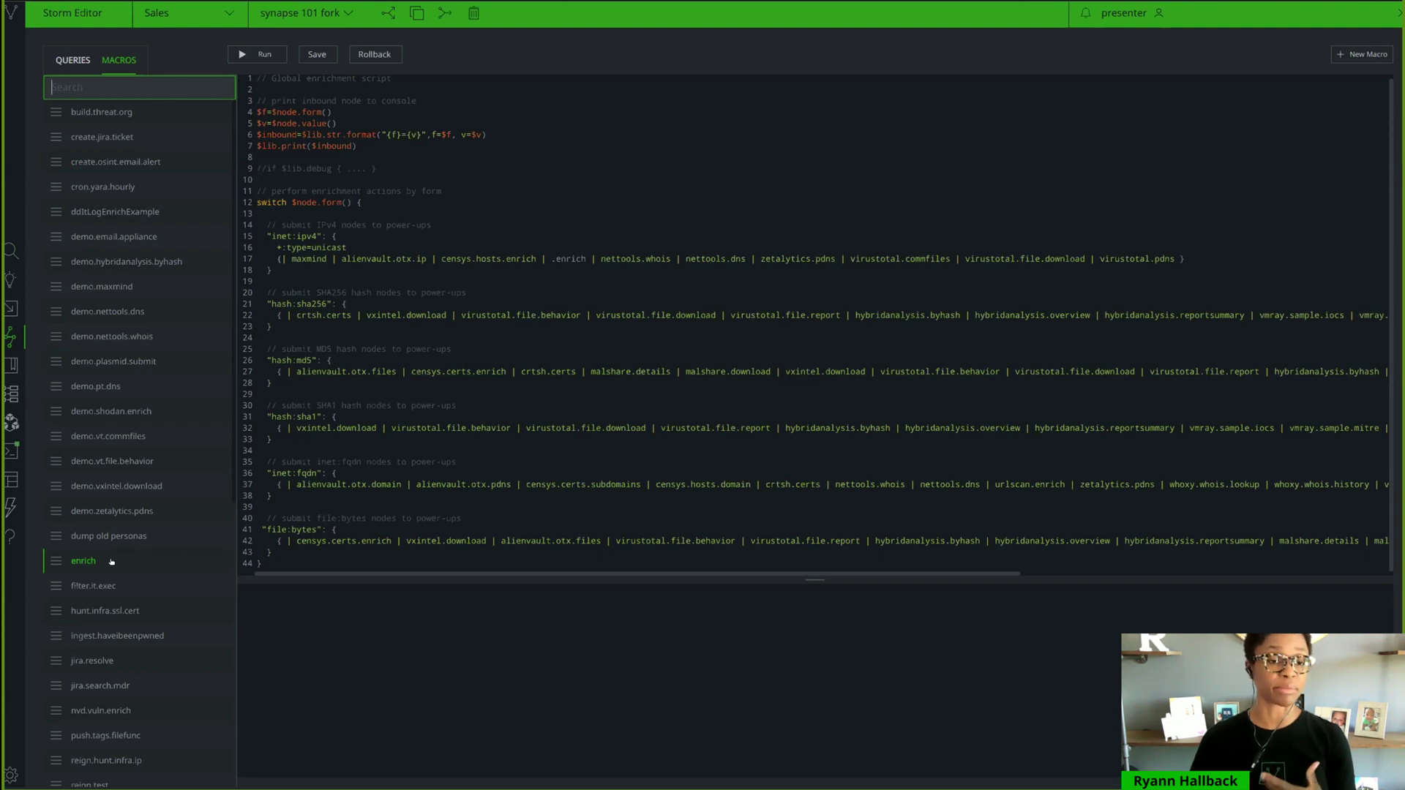
drag(341, 203, 291, 203)
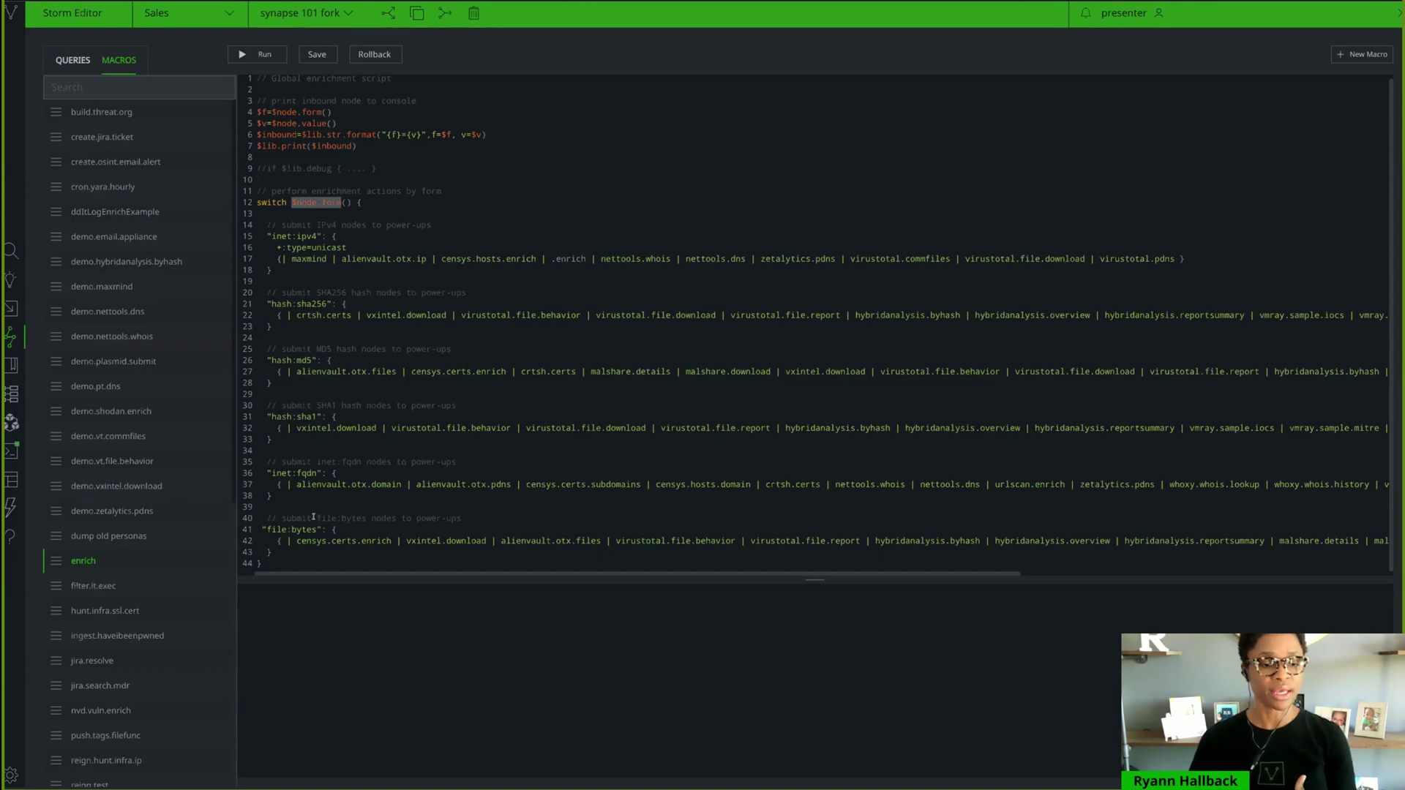
drag(317, 529, 267, 519)
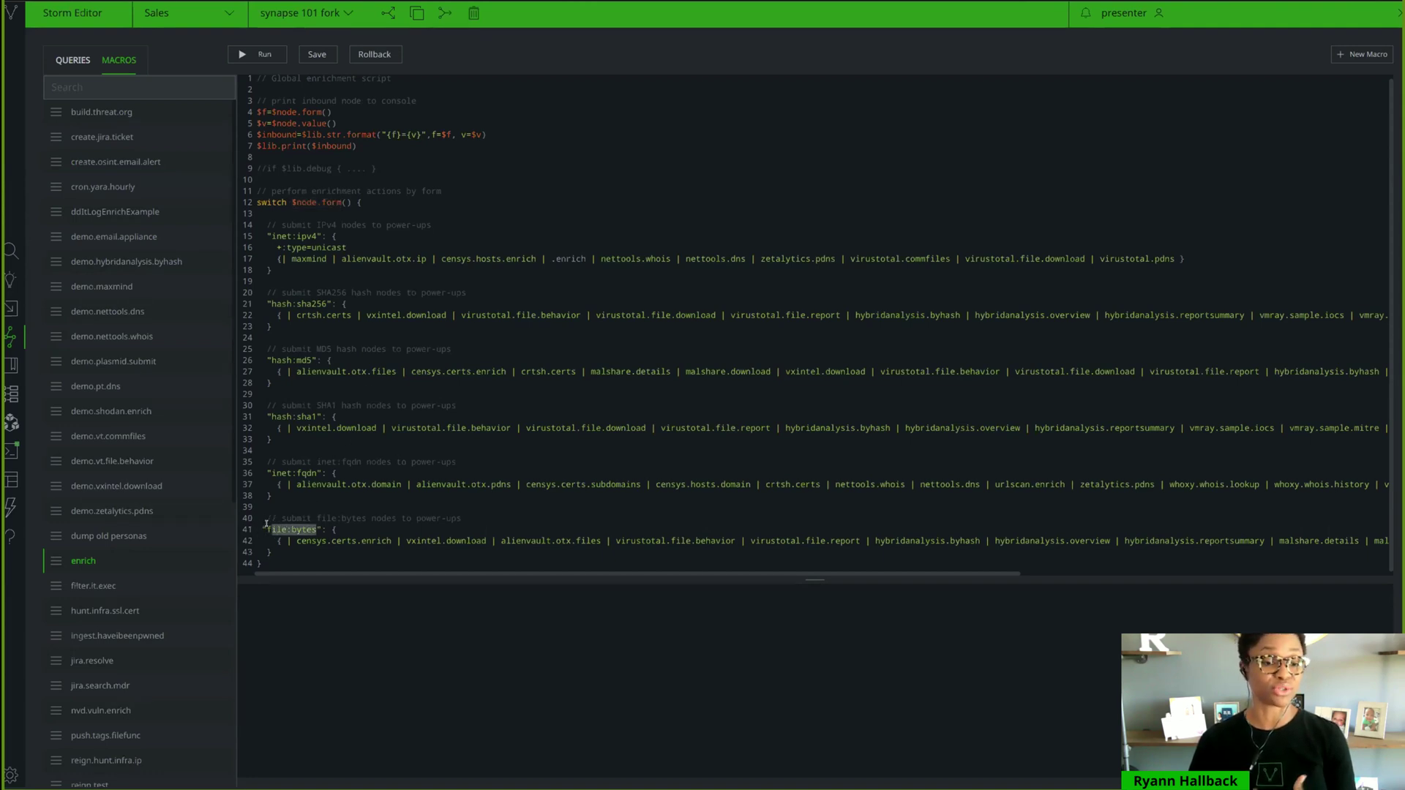
drag(277, 539, 437, 540)
double_click(641, 541)
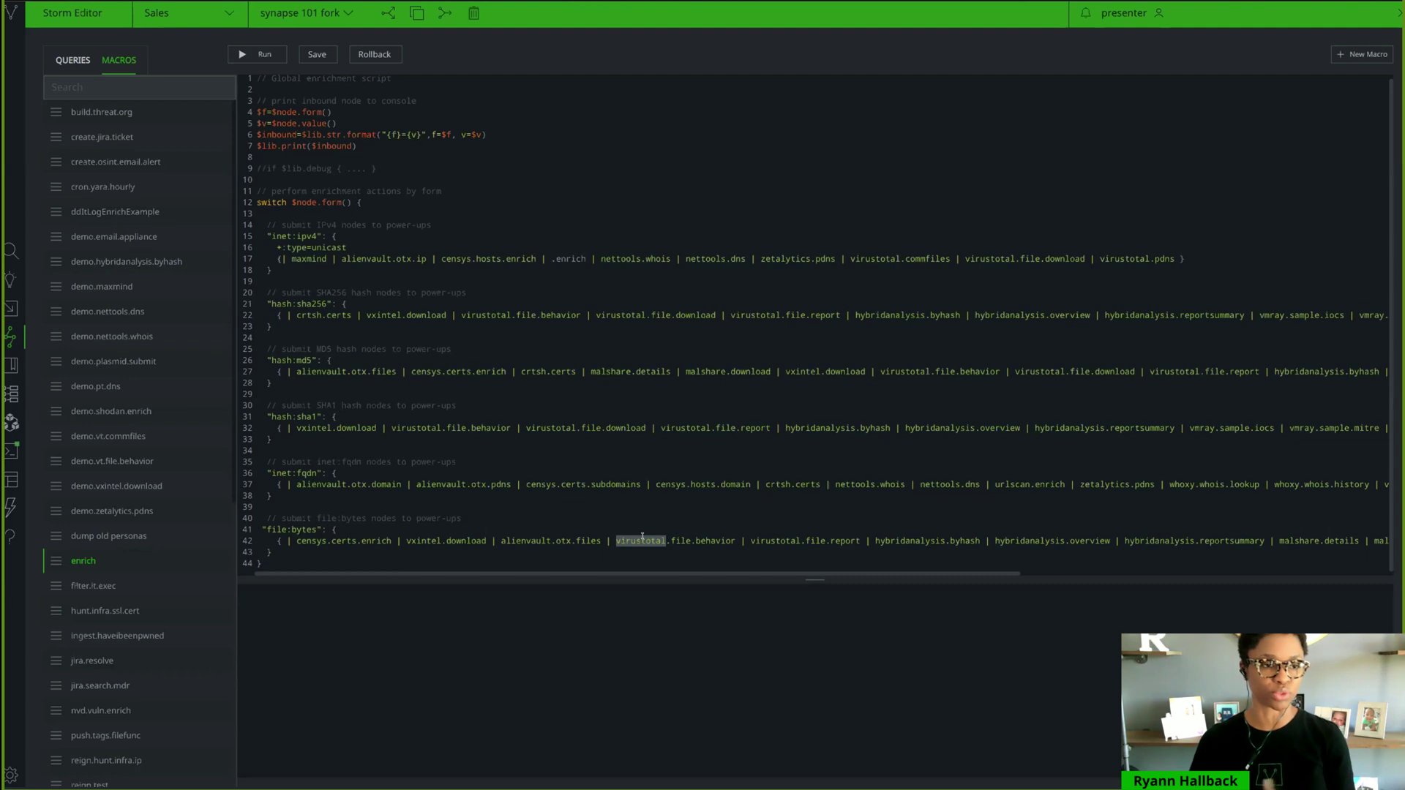
click(11, 250)
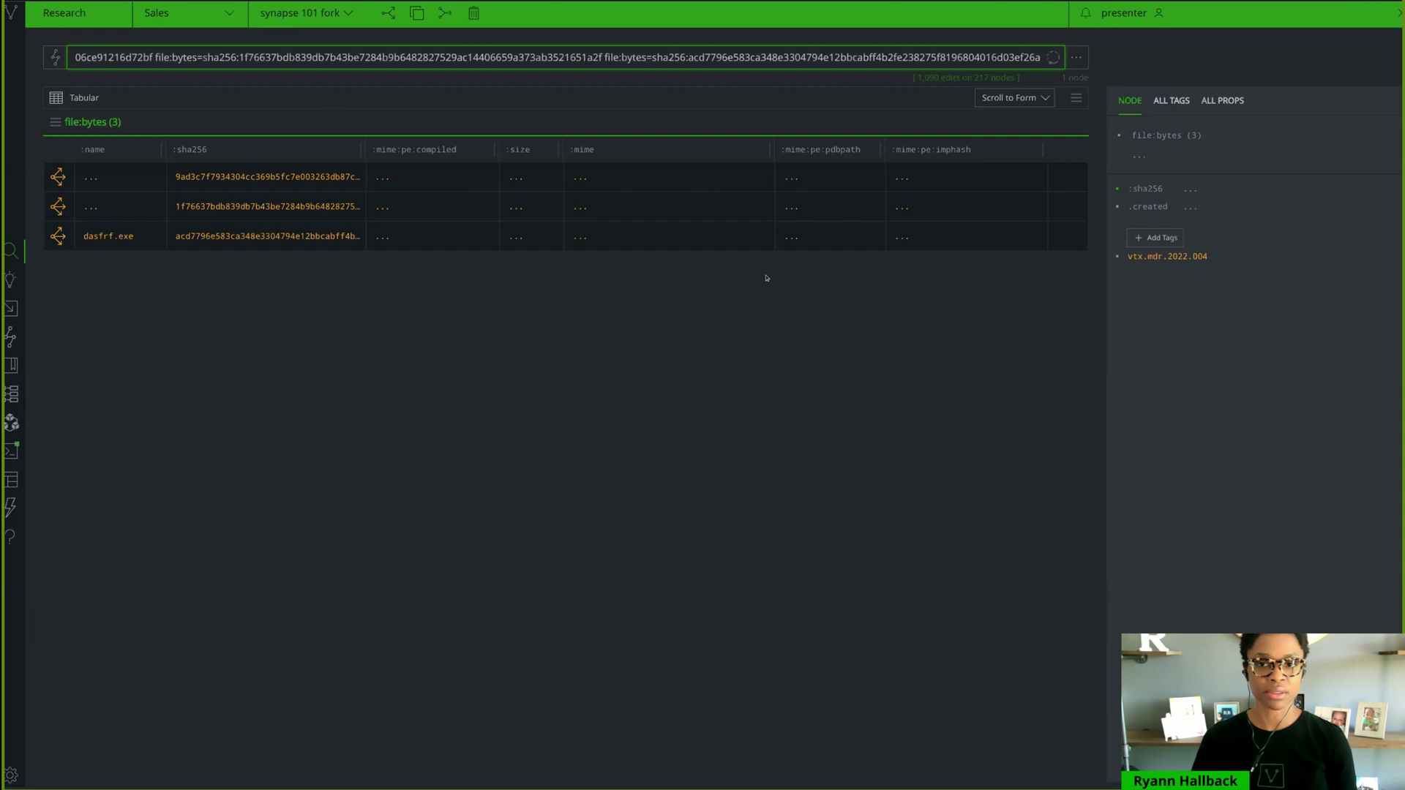
Step: Check the node details of each of the three file:bytes results while the enrichment runs
click(978, 71)
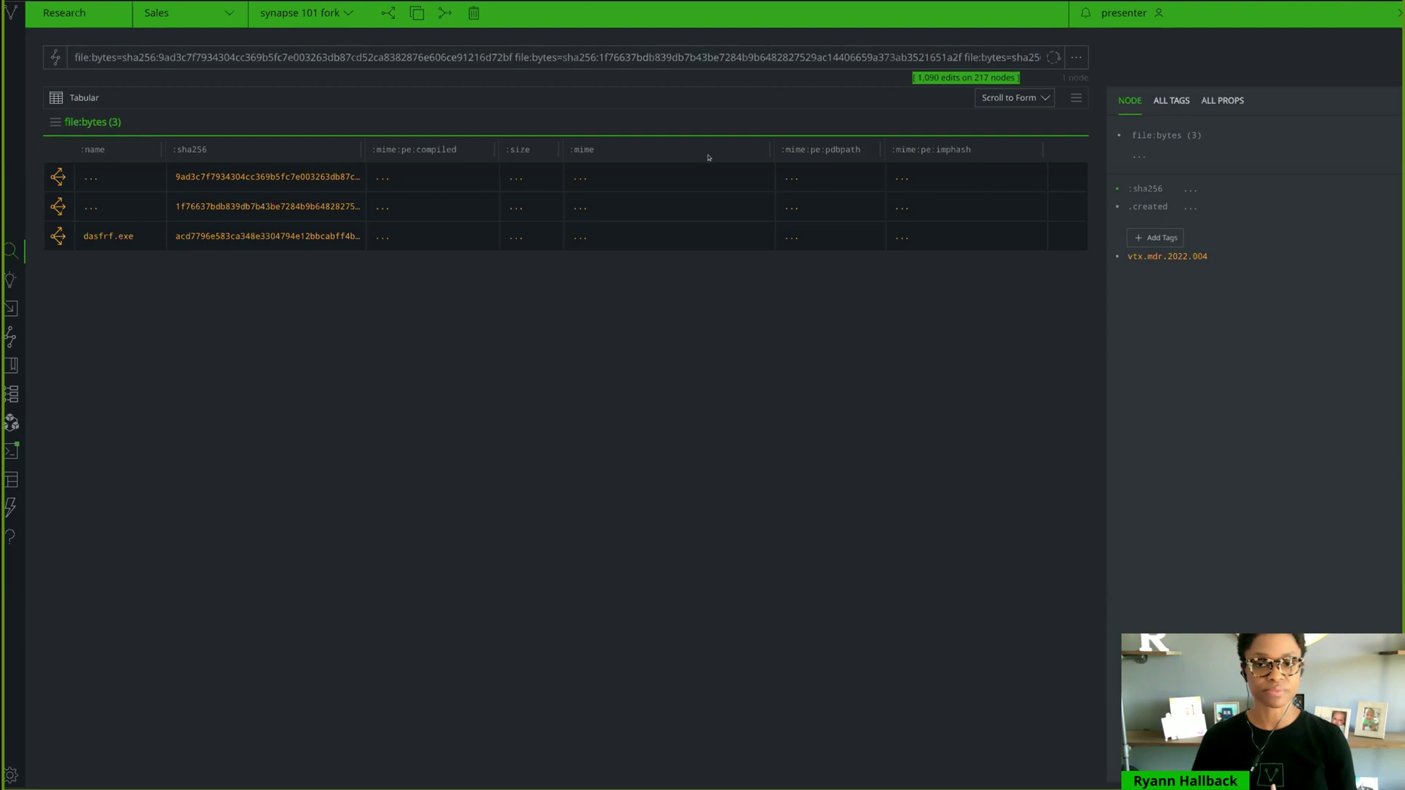
click(751, 168)
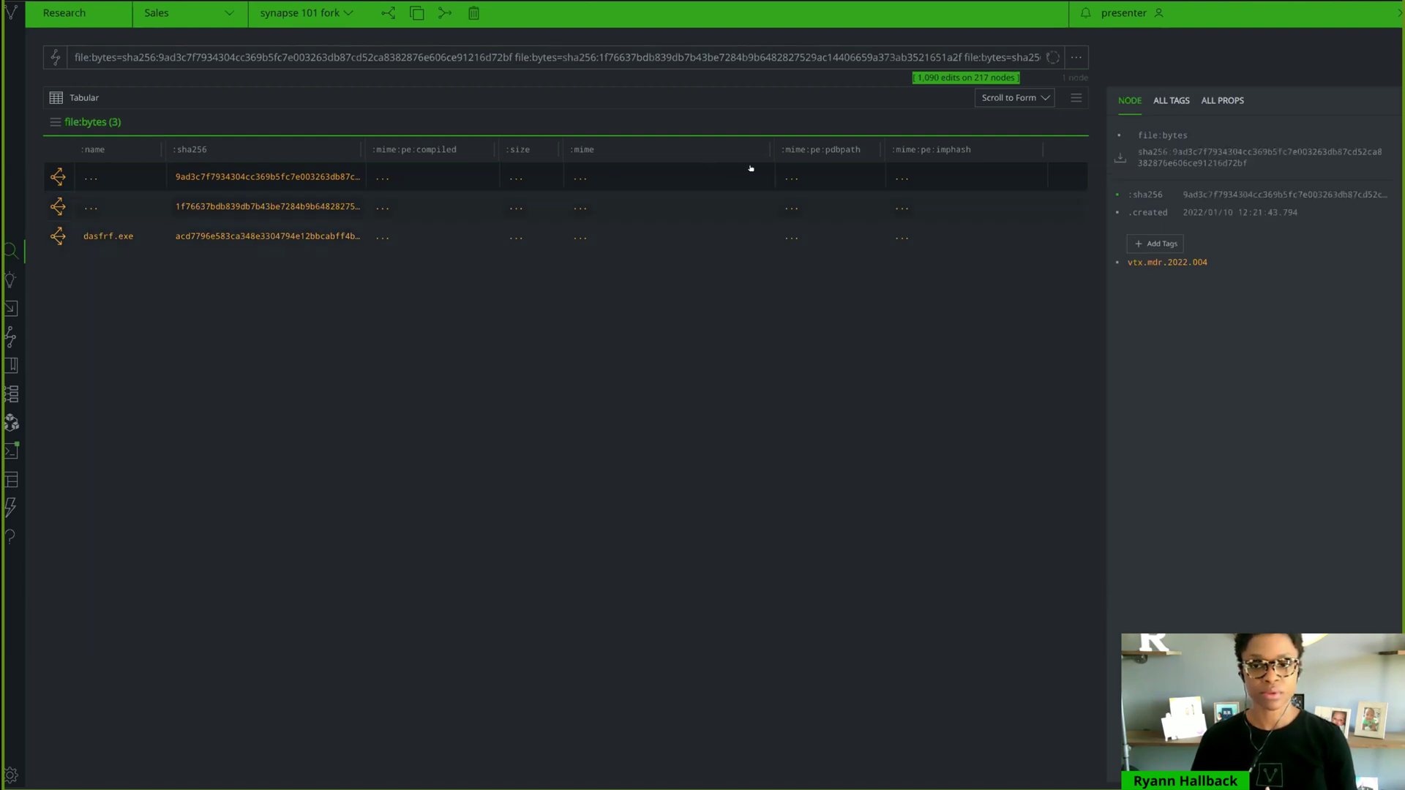
click(333, 208)
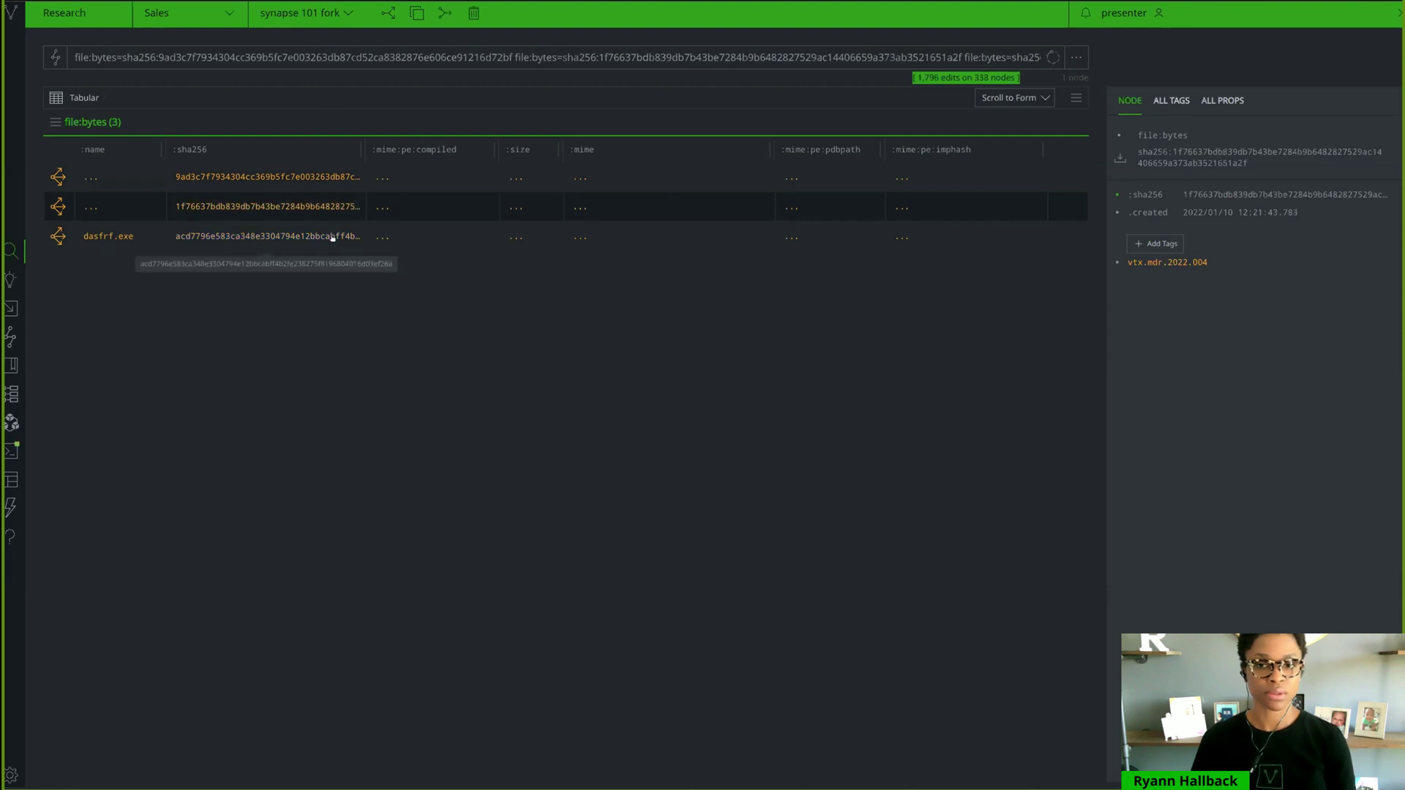
click(333, 238)
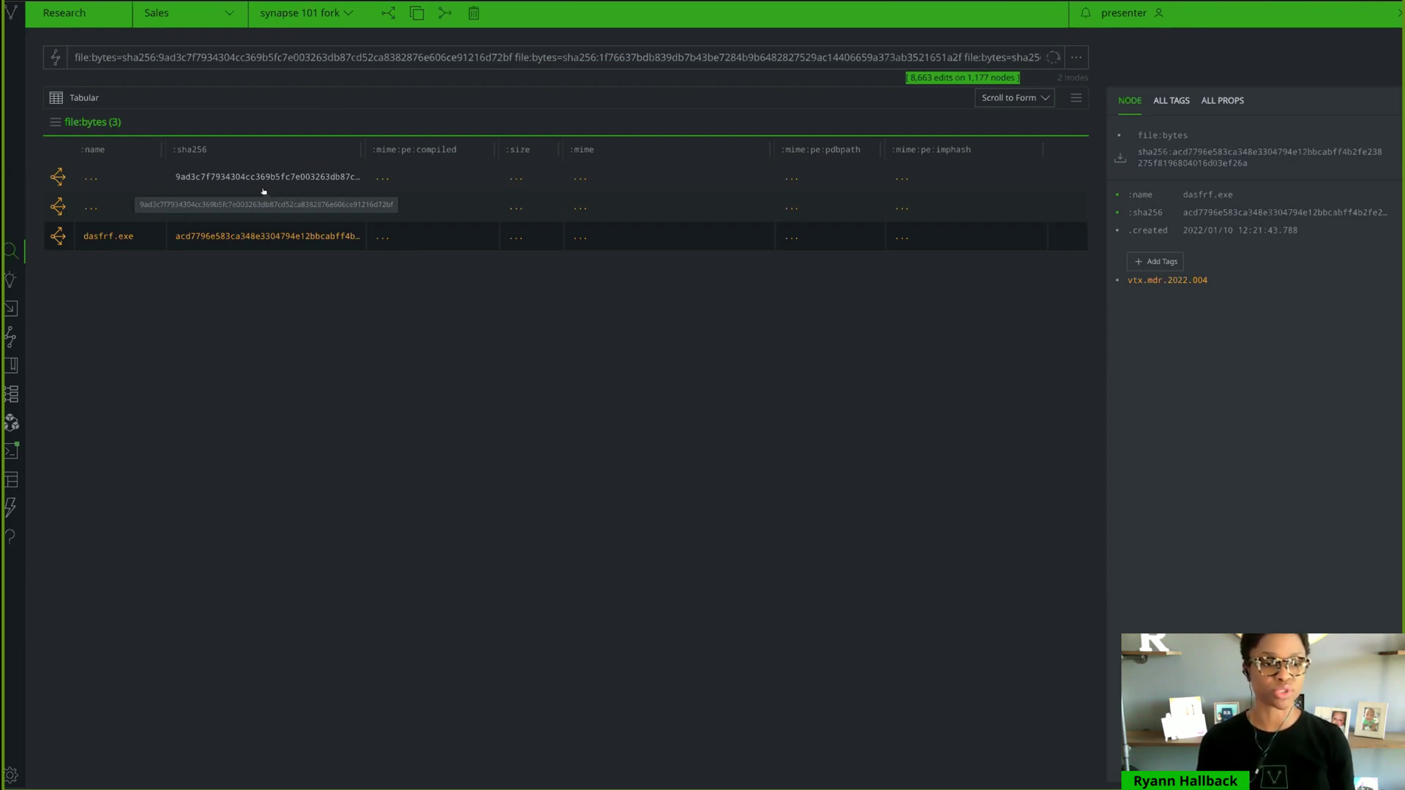
Step: Review the configured automation triggers in the admin settings and return to the file:bytes results
click(11, 775)
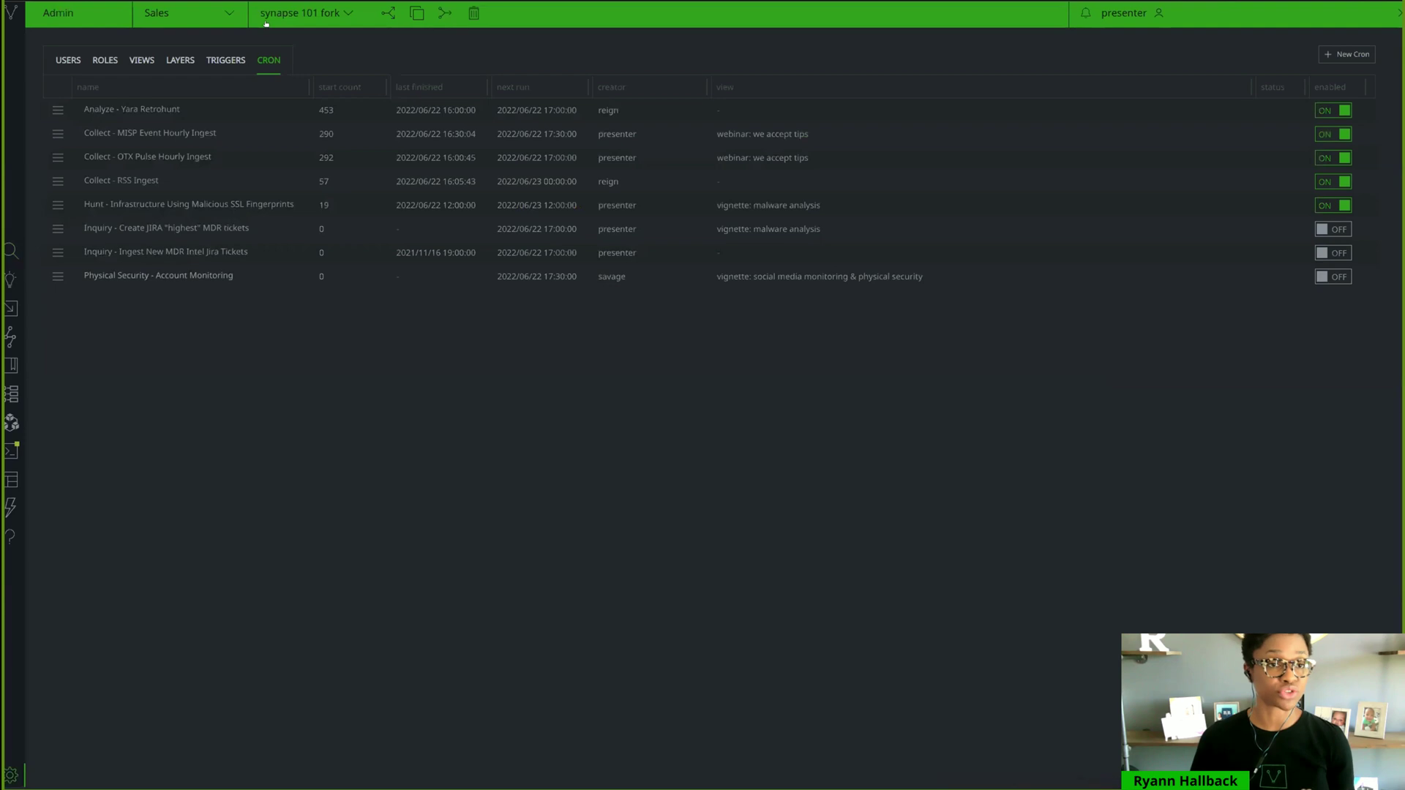
click(218, 59)
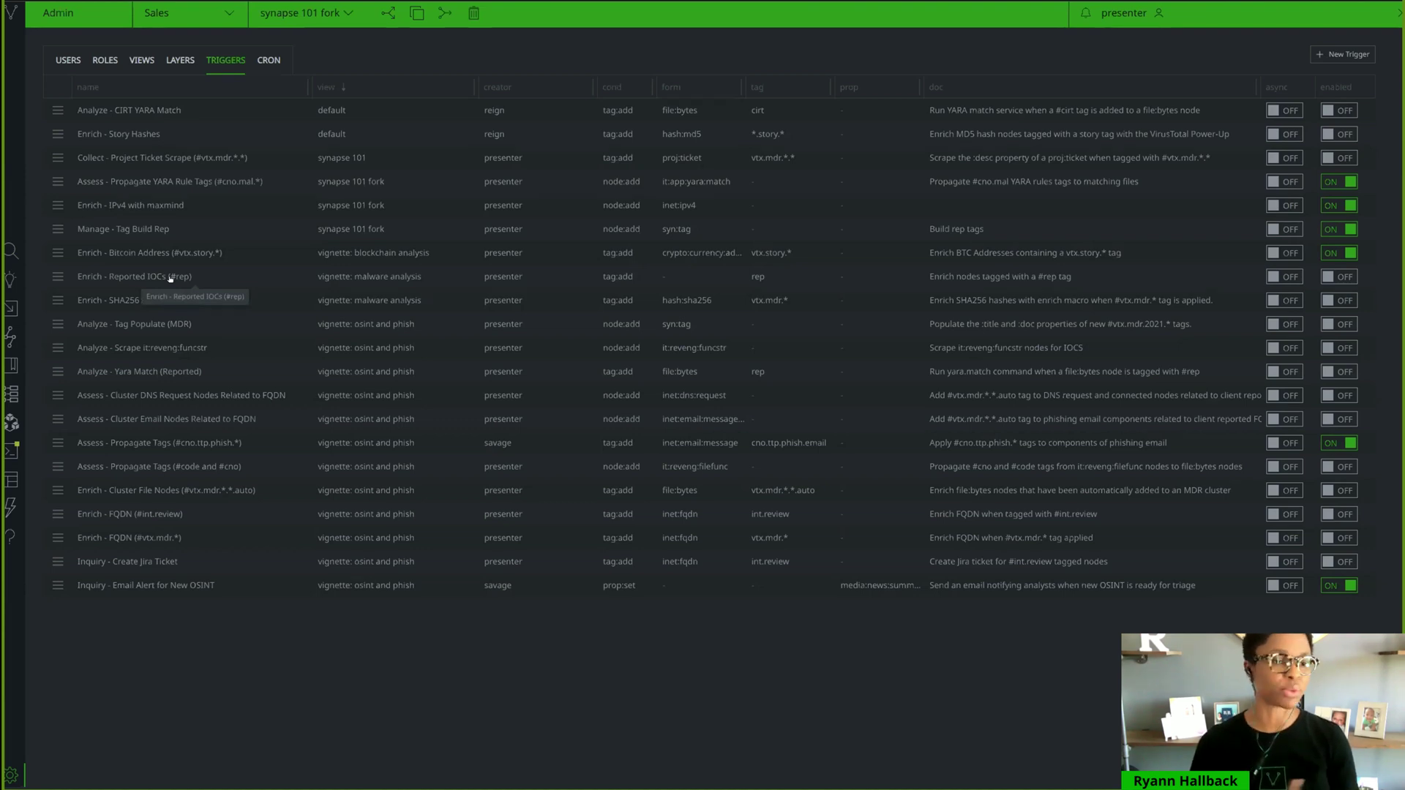
click(13, 250)
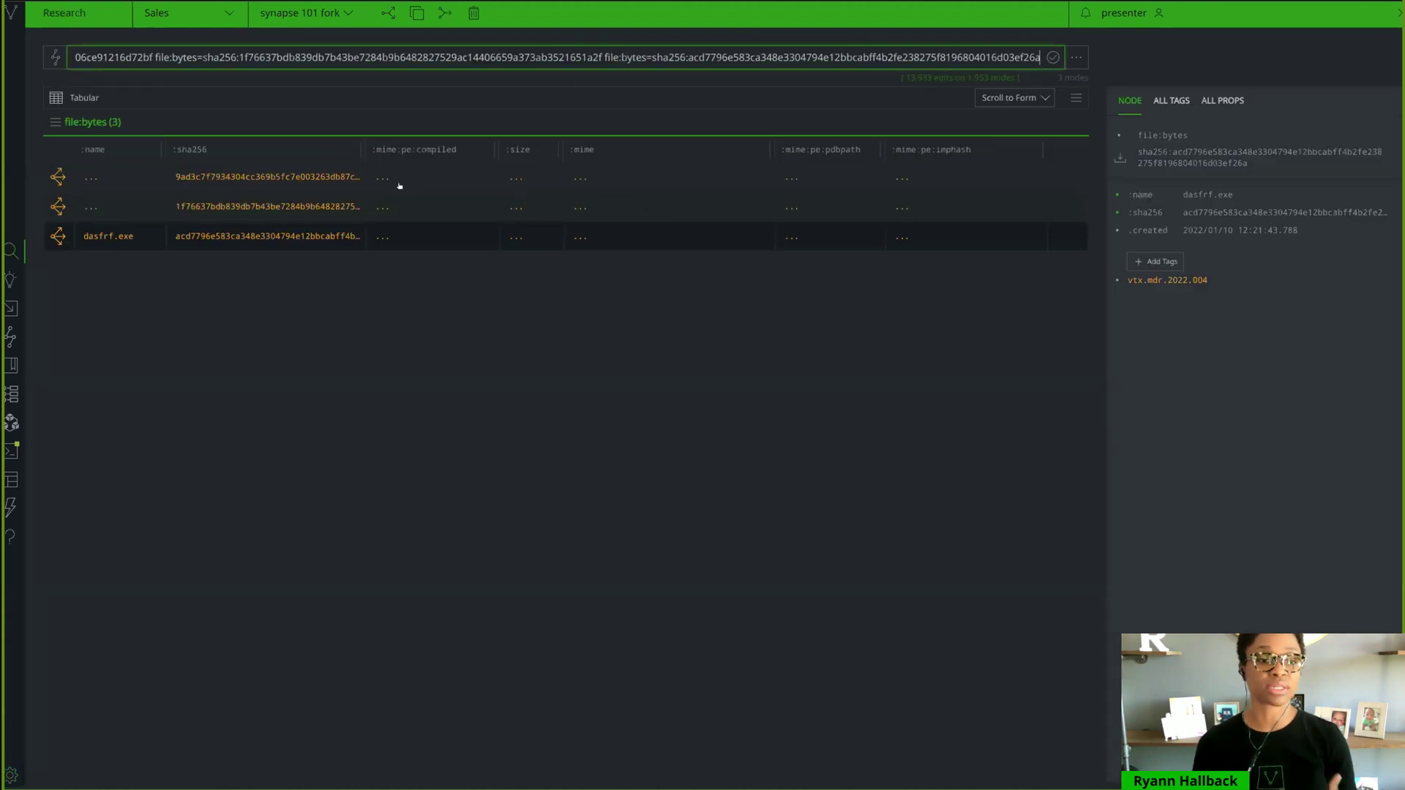
Step: Inspect the first file's enriched properties and tags, and rerun the three-file query to refresh the results table
click(293, 183)
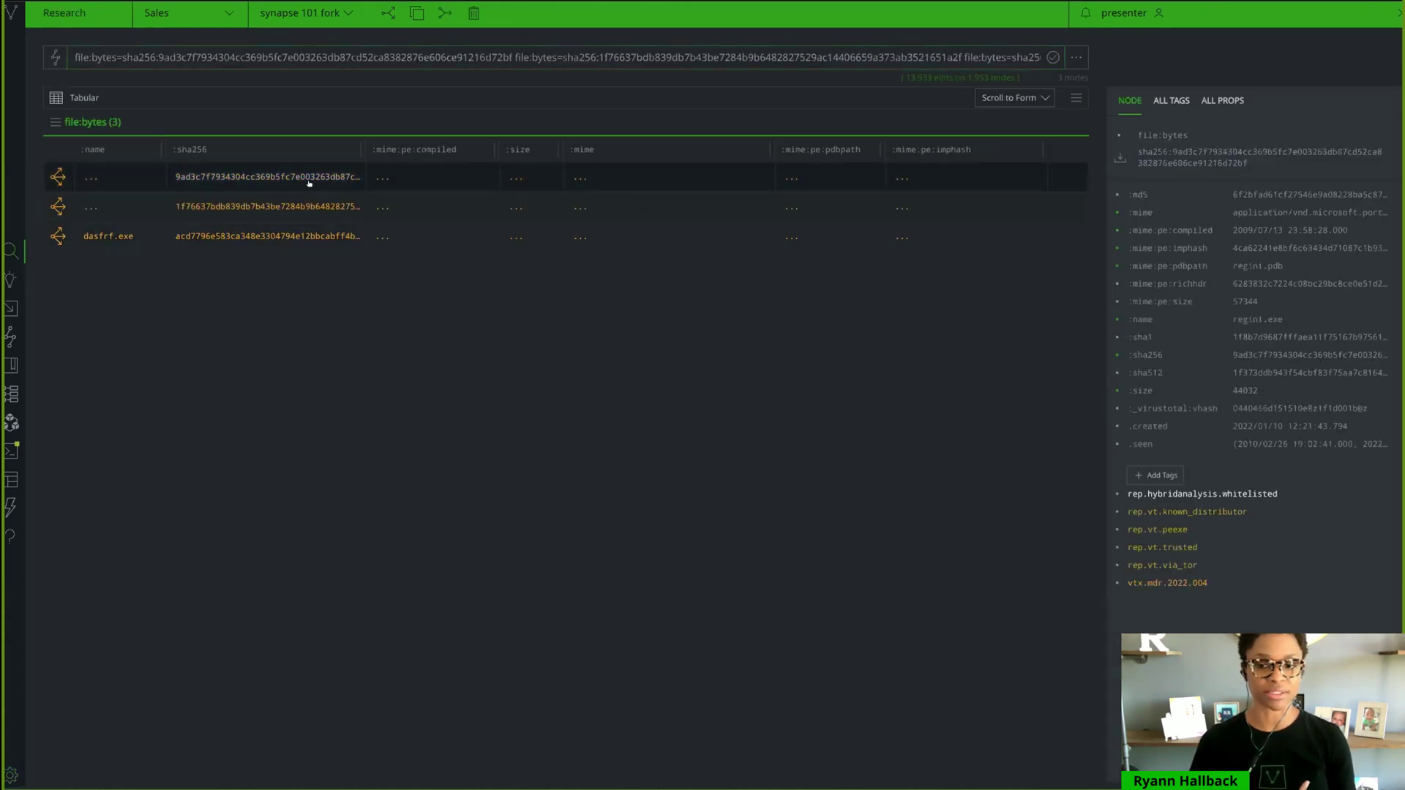
click(376, 57)
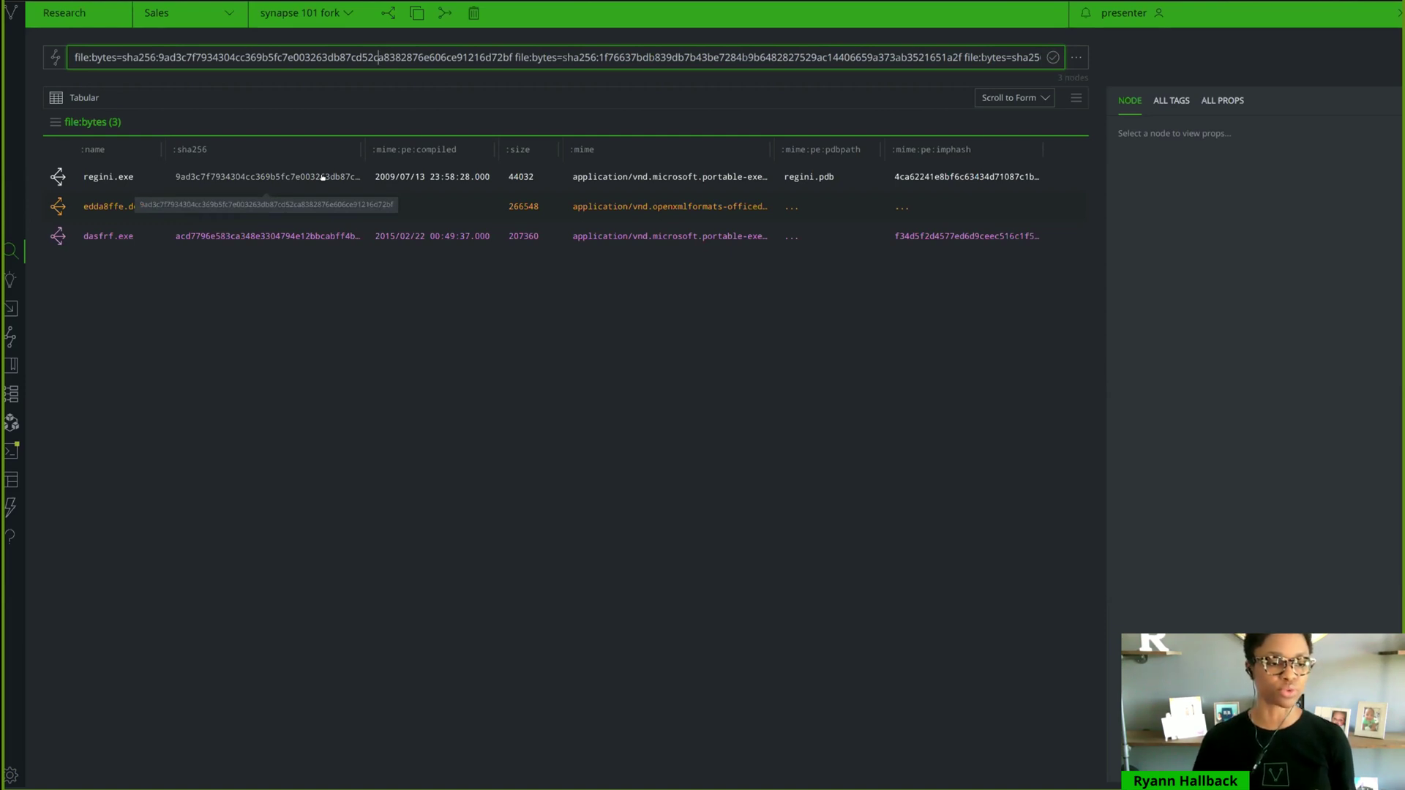
Step: Review the tag colors of the Sales workspace and return to the file:bytes results
click(9, 483)
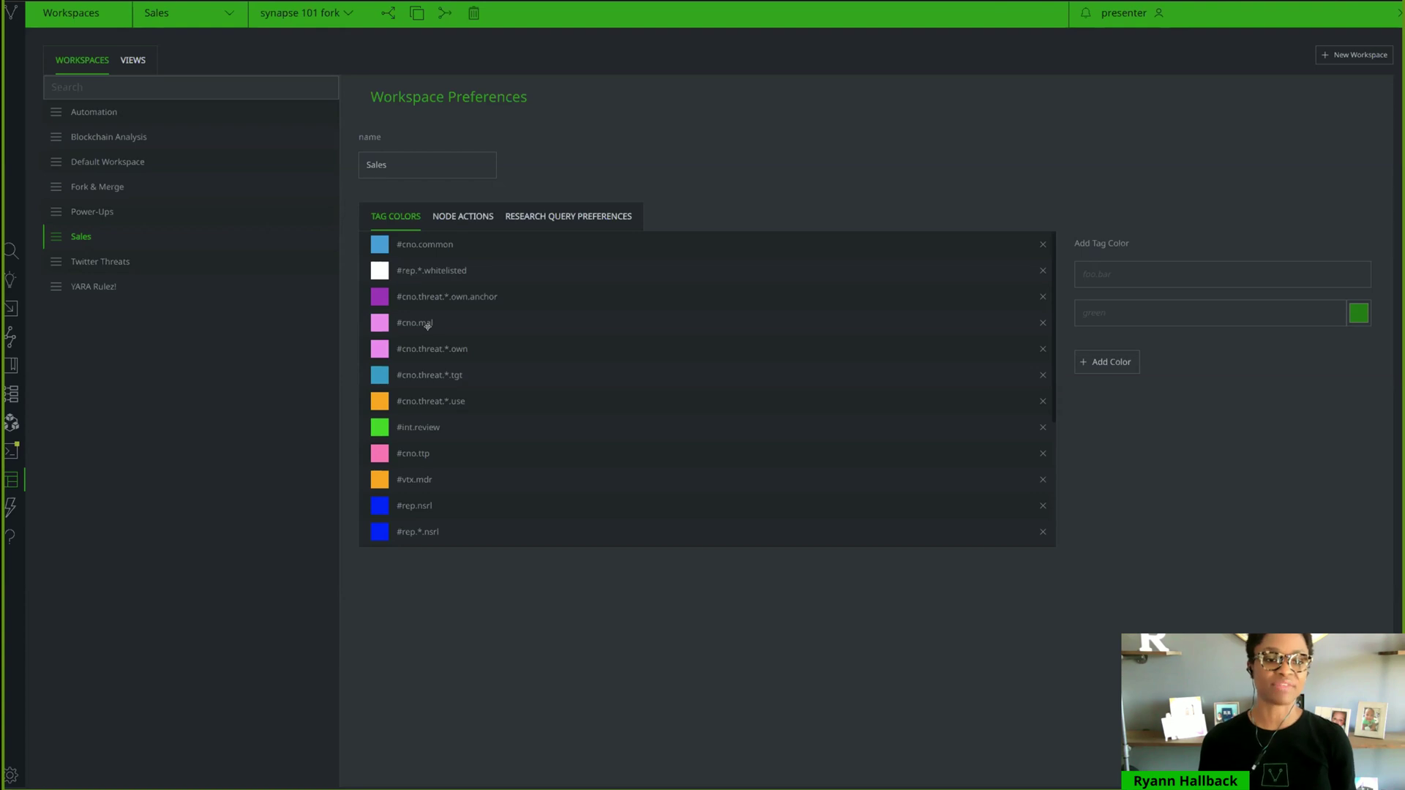
click(10, 250)
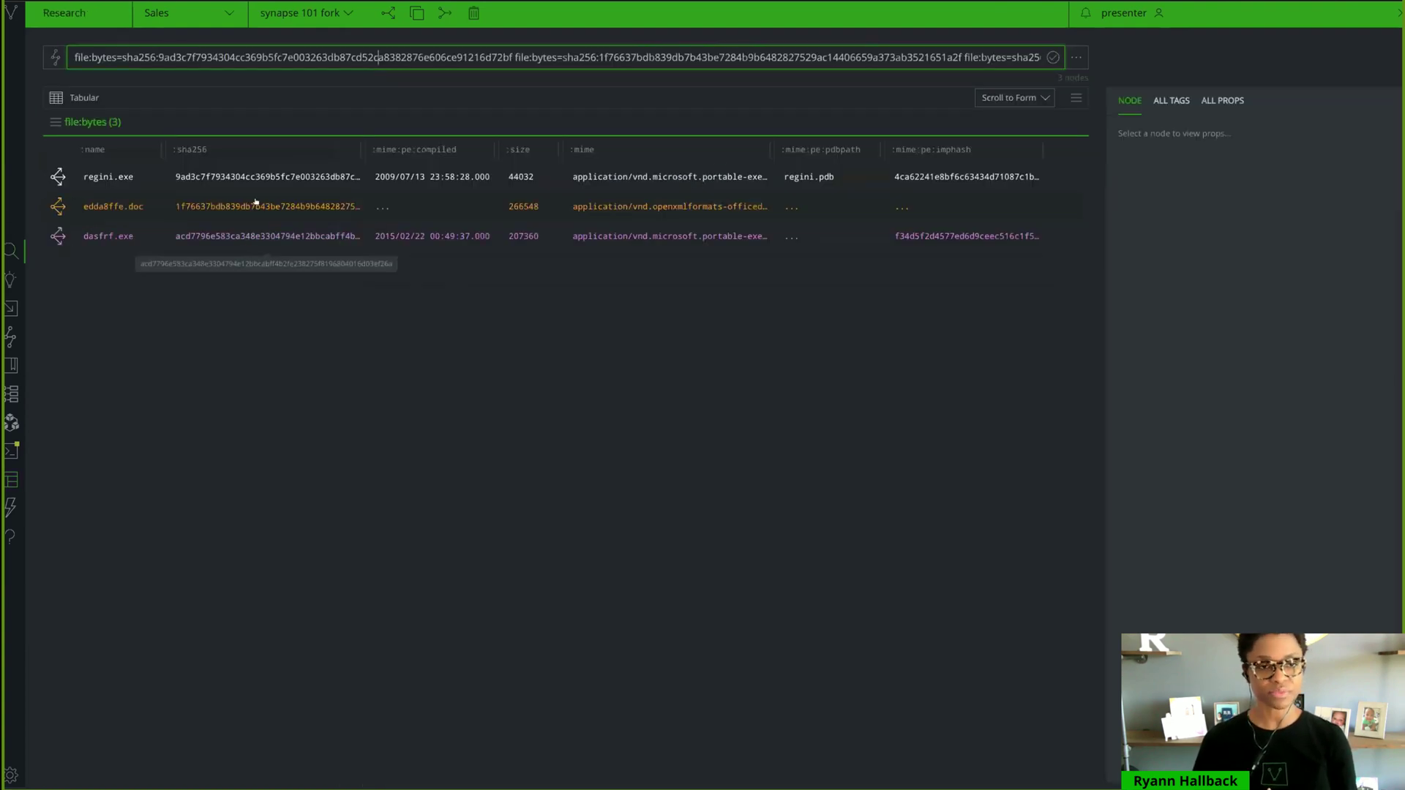
Step: Inspect regini.exe, explore the connections of all three files together, and return to the query results
click(263, 176)
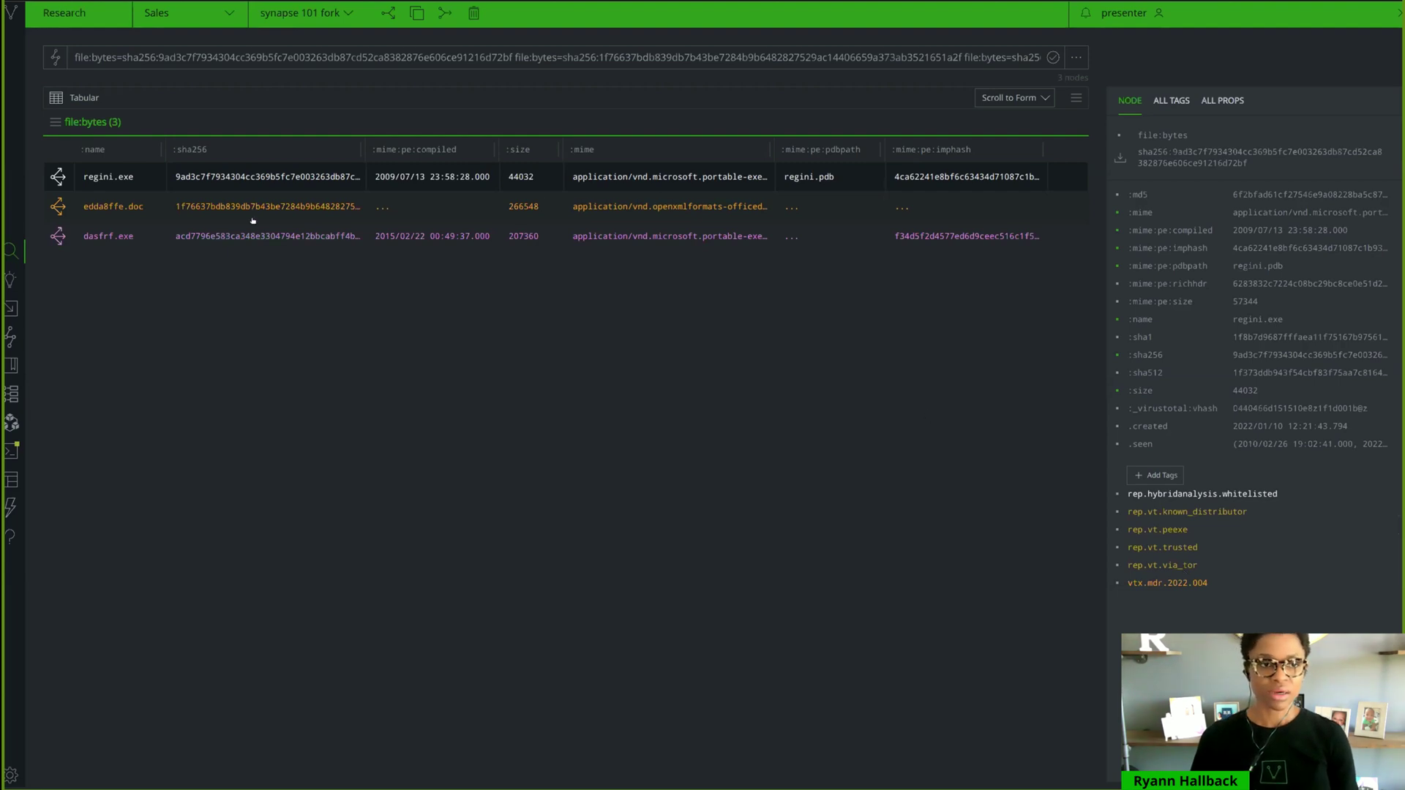
click(59, 179)
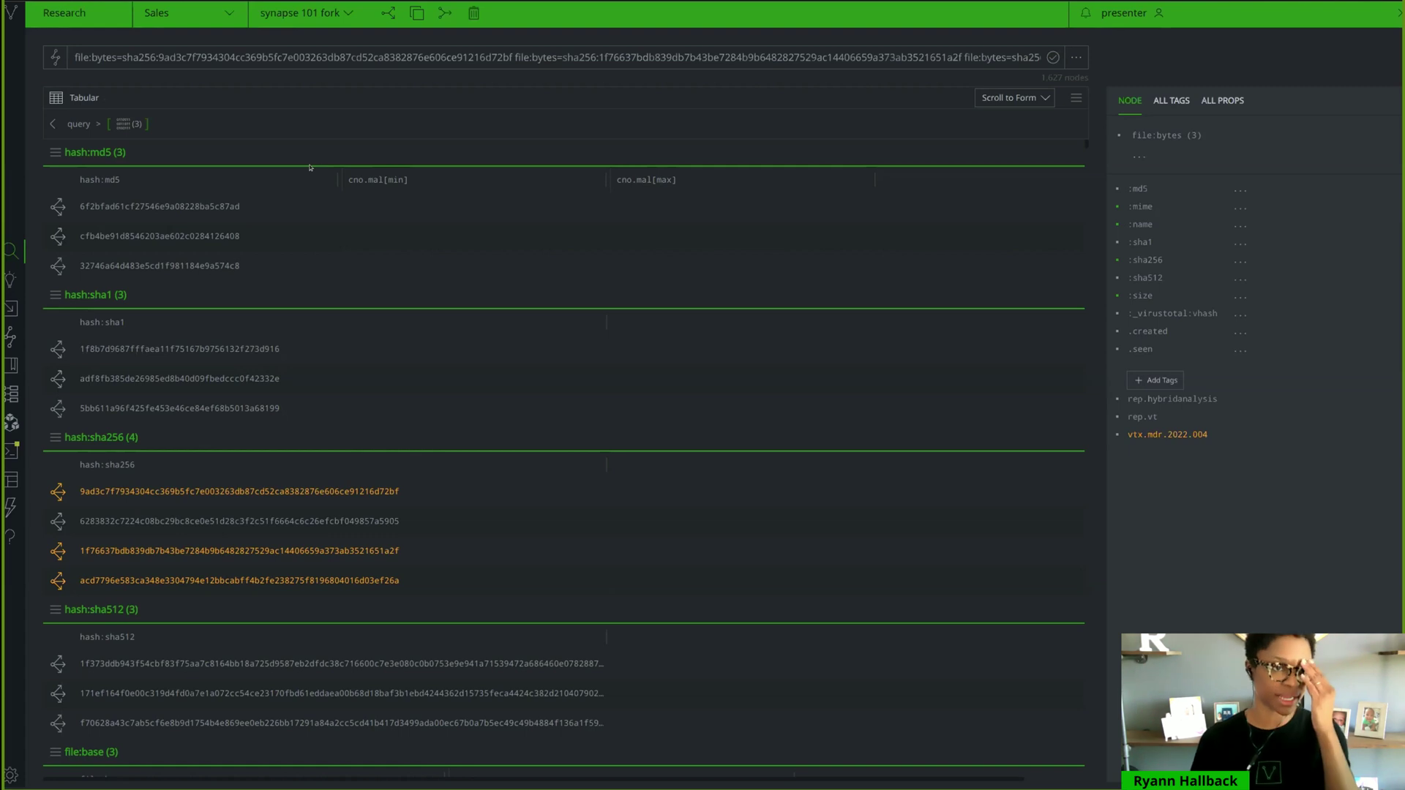
click(68, 120)
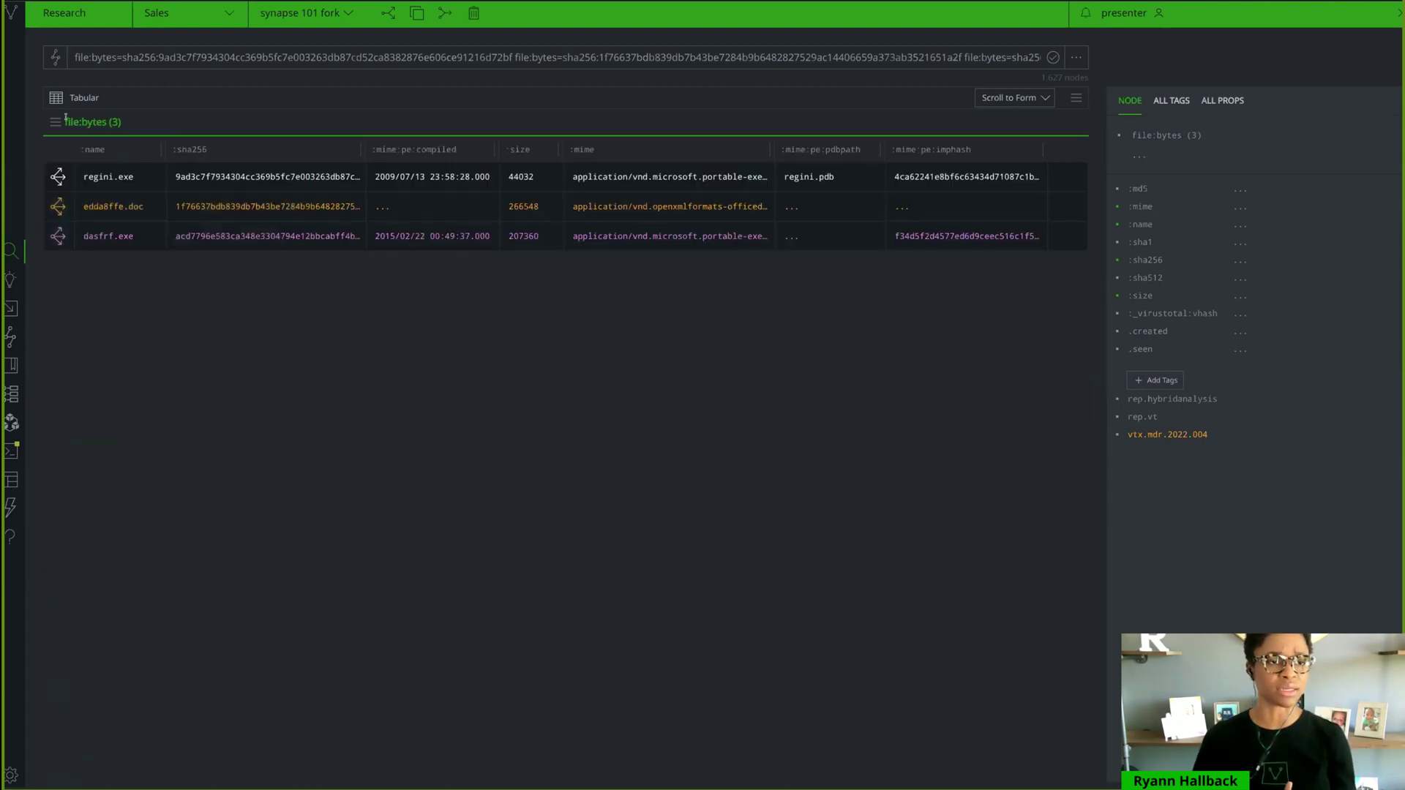
Step: Examine the reputation tags on regini.exe, reading the description of rep.hybridanalysis.whitelisted
click(316, 170)
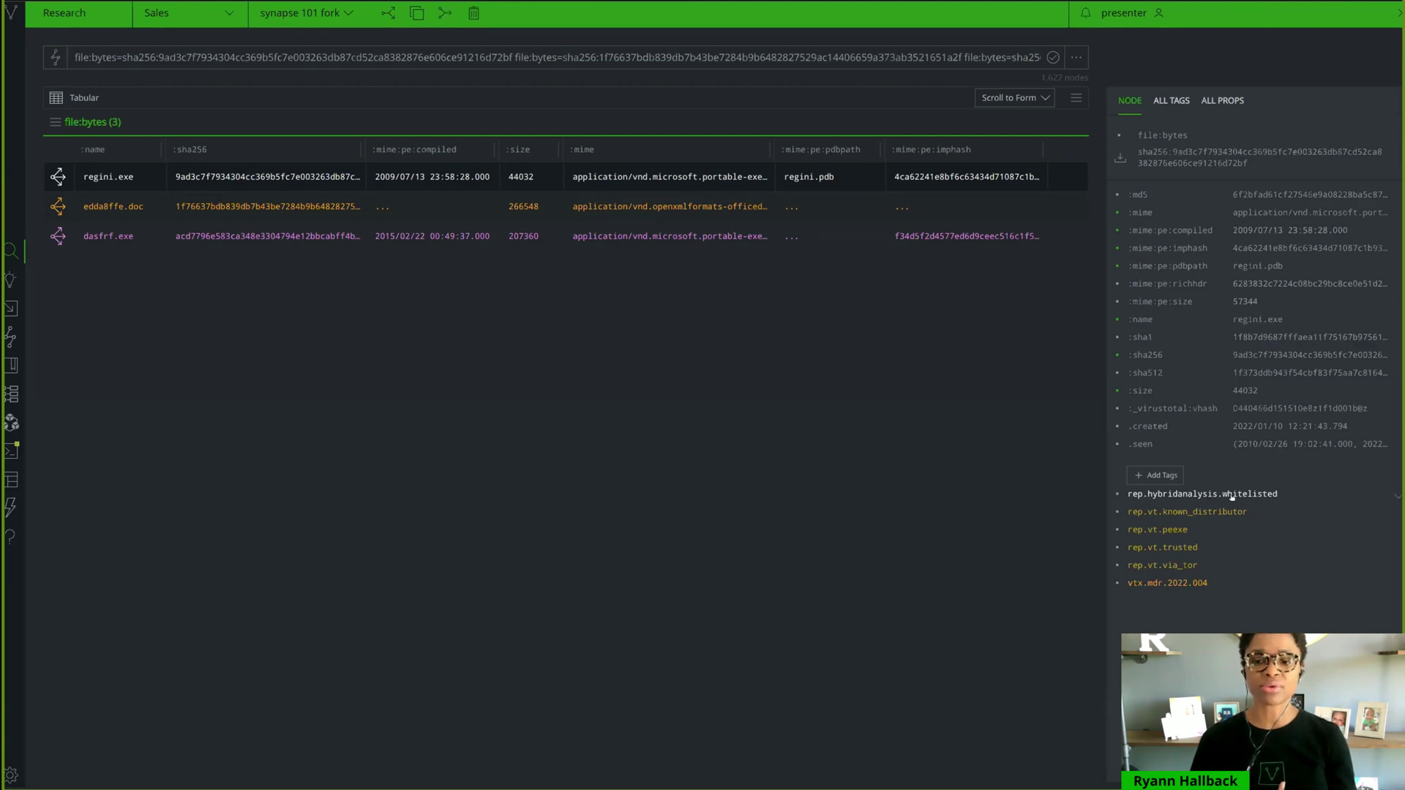
mouse_move(1199, 496)
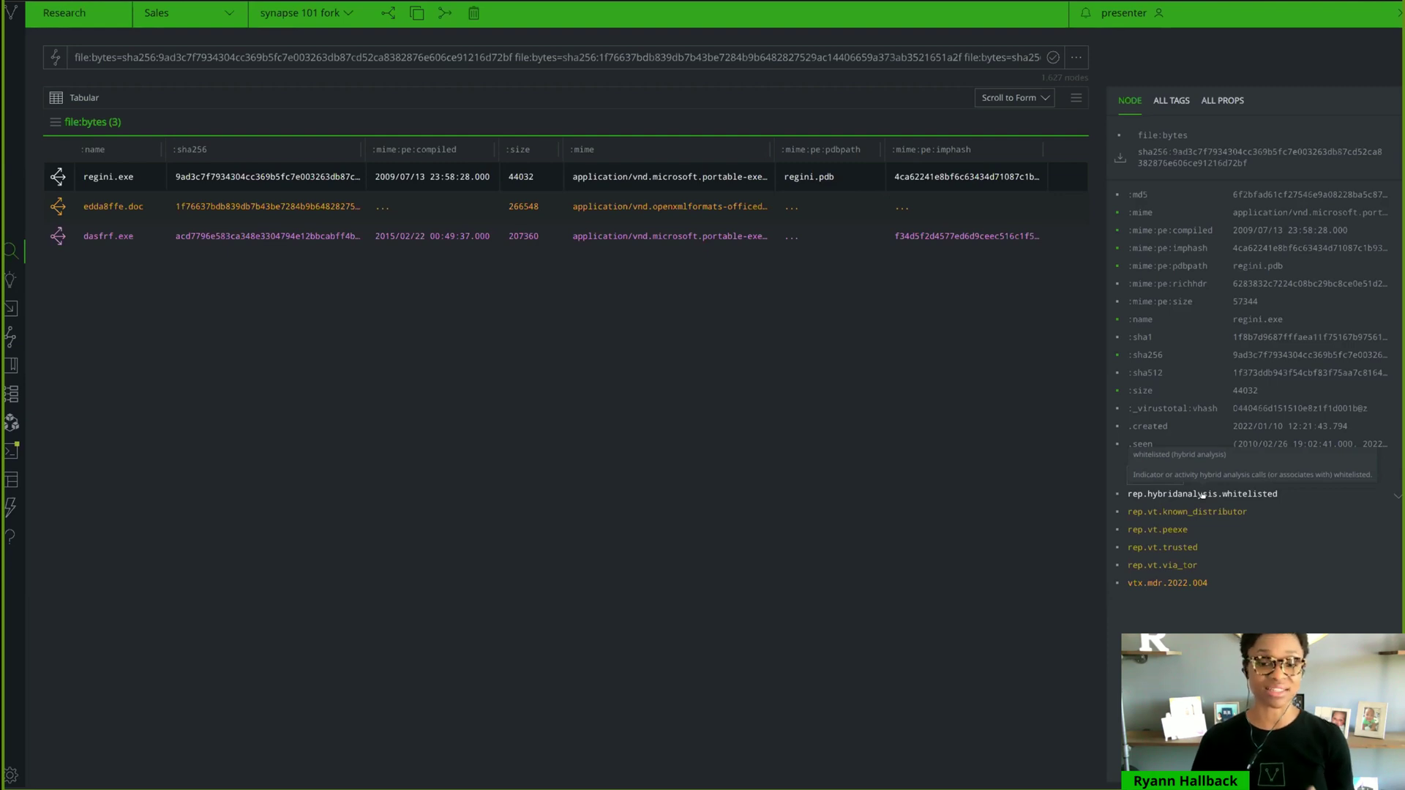
mouse_move(1244, 496)
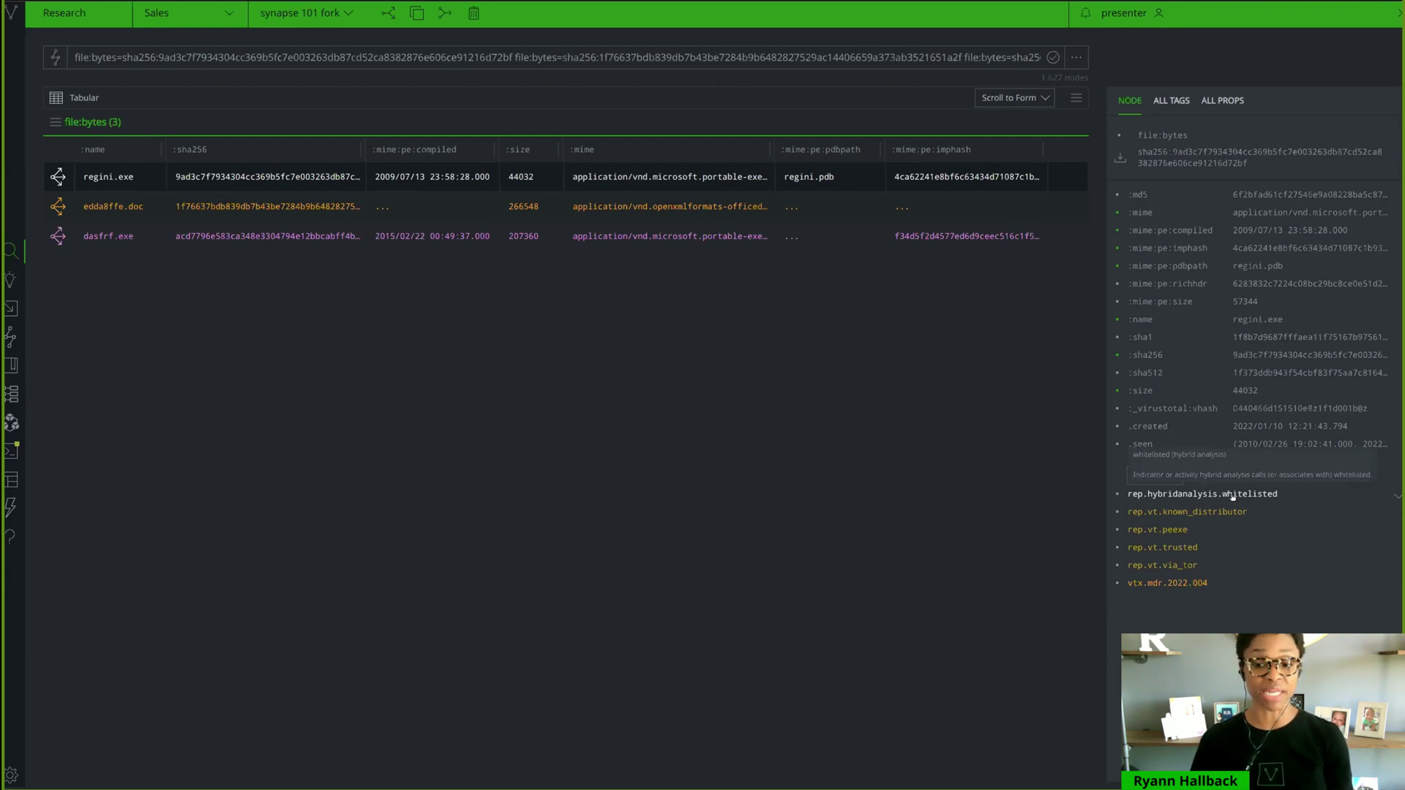
mouse_move(1146, 514)
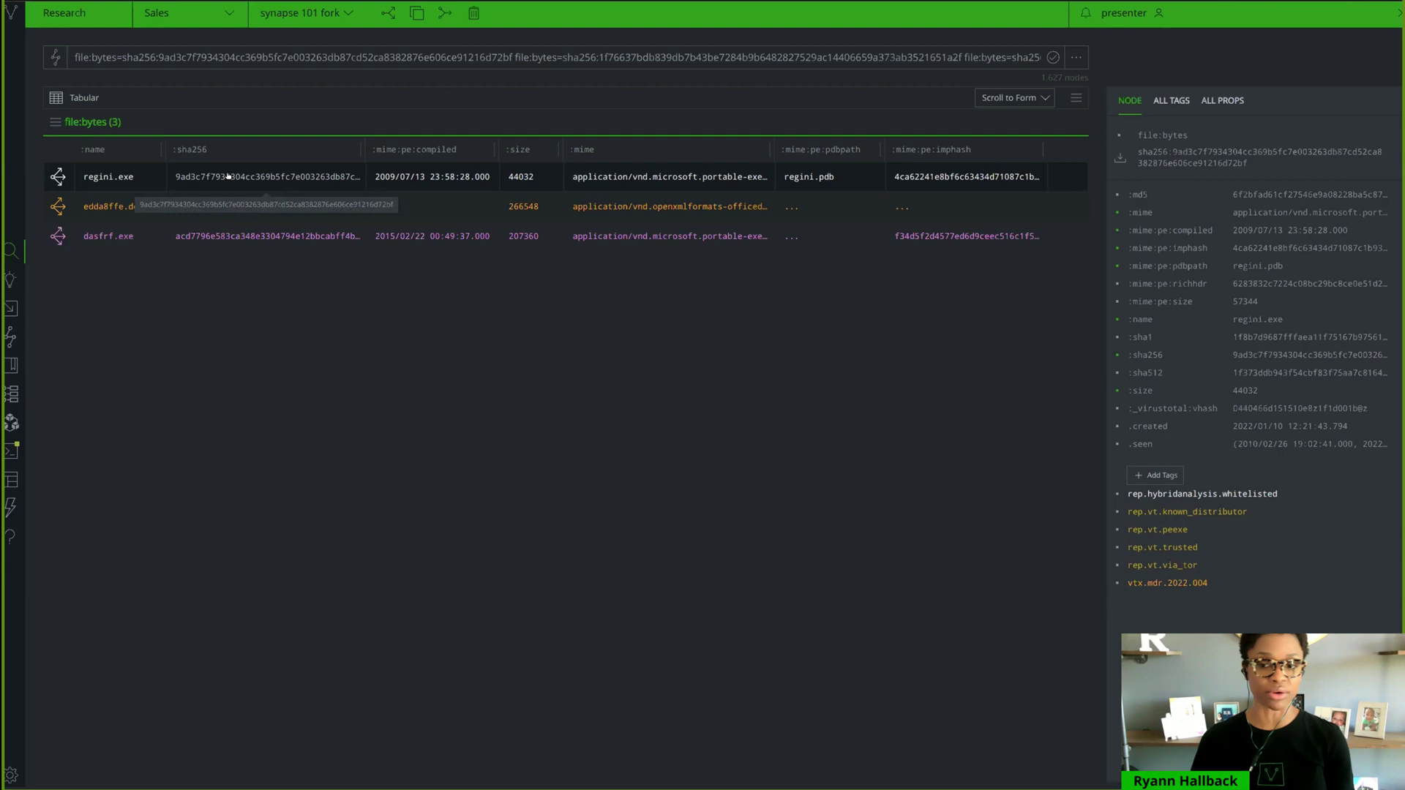
Step: Explore the nodes connected to regini.exe, viewing the file:path results and the file:mime:pe:vsvers:info results
click(58, 176)
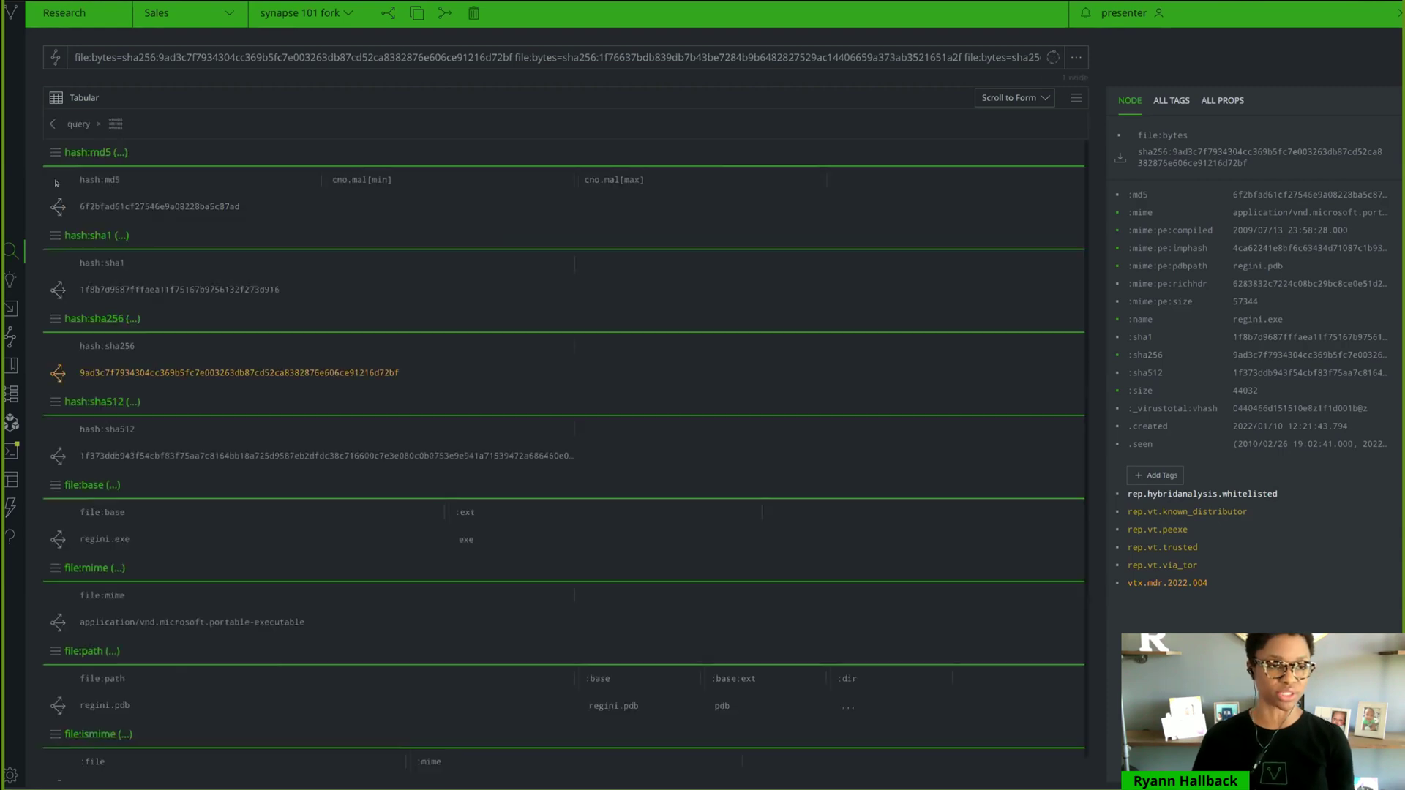
click(1035, 98)
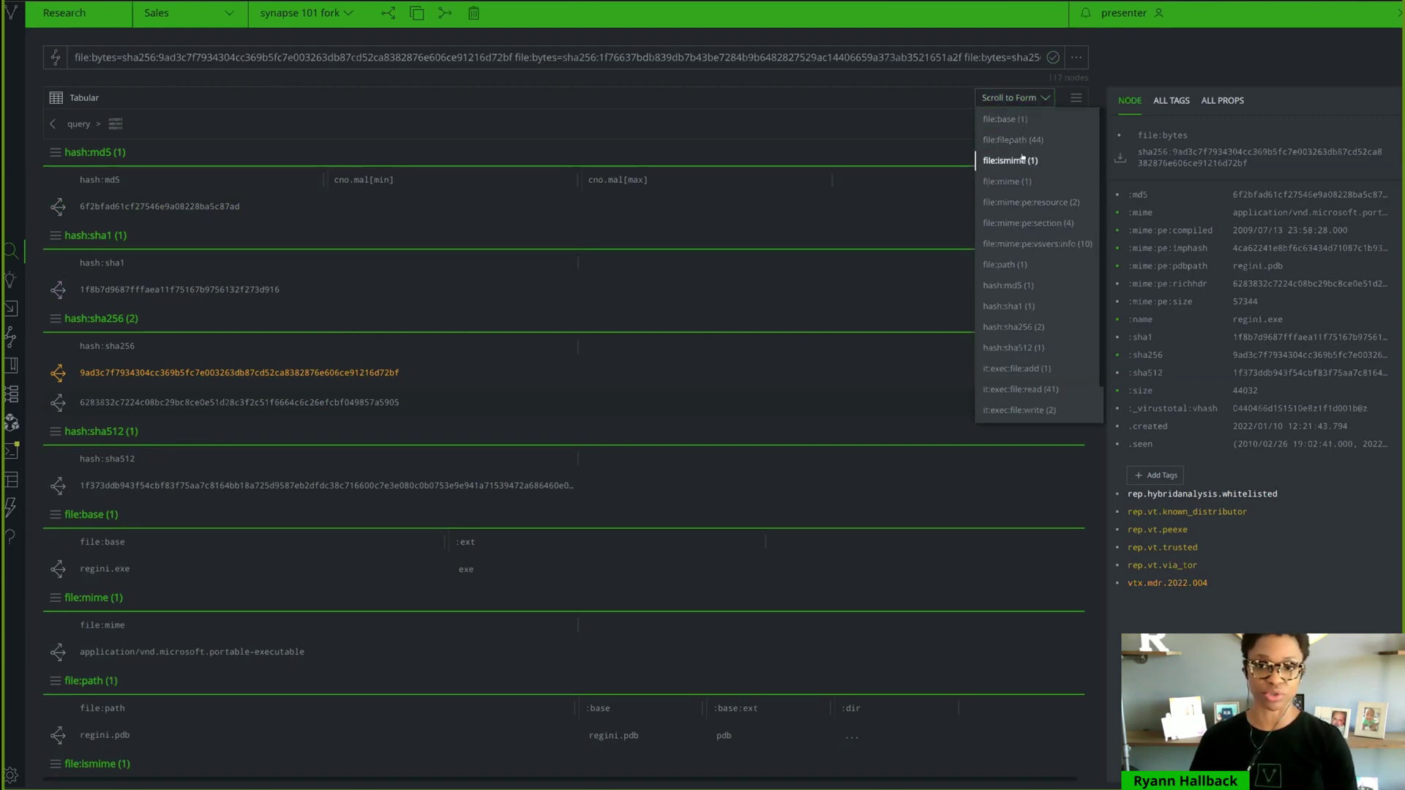
click(1013, 264)
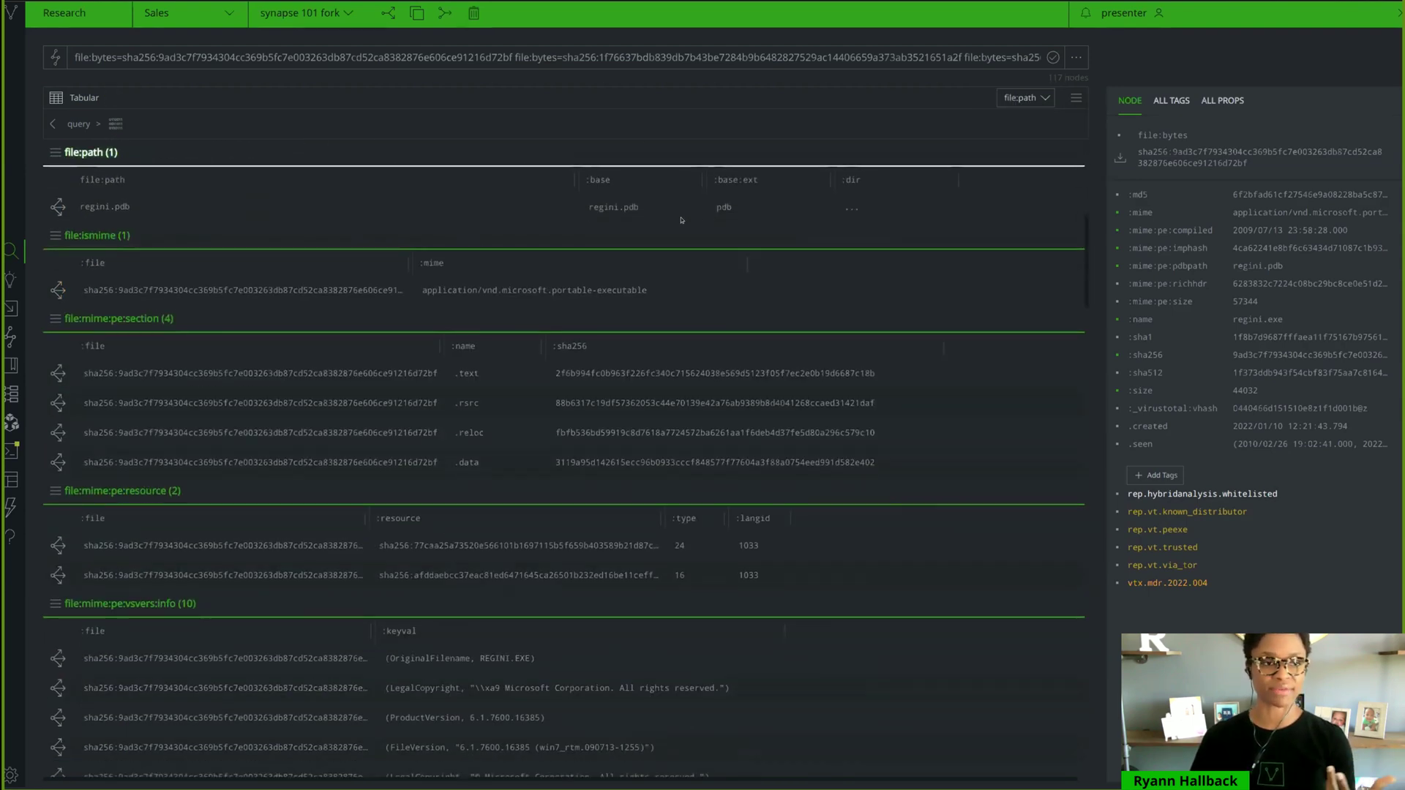
click(1022, 95)
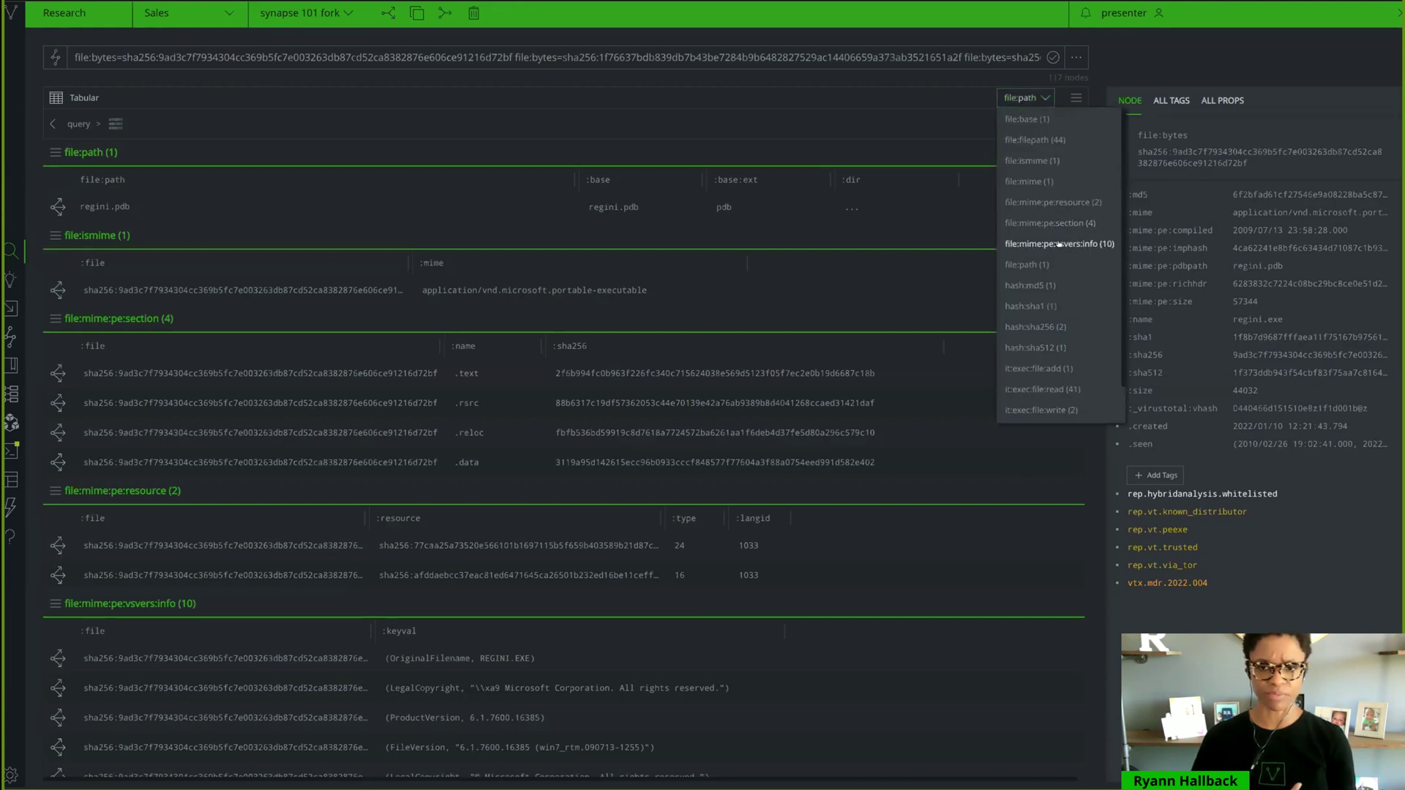
scroll(1079, 234, down, 2)
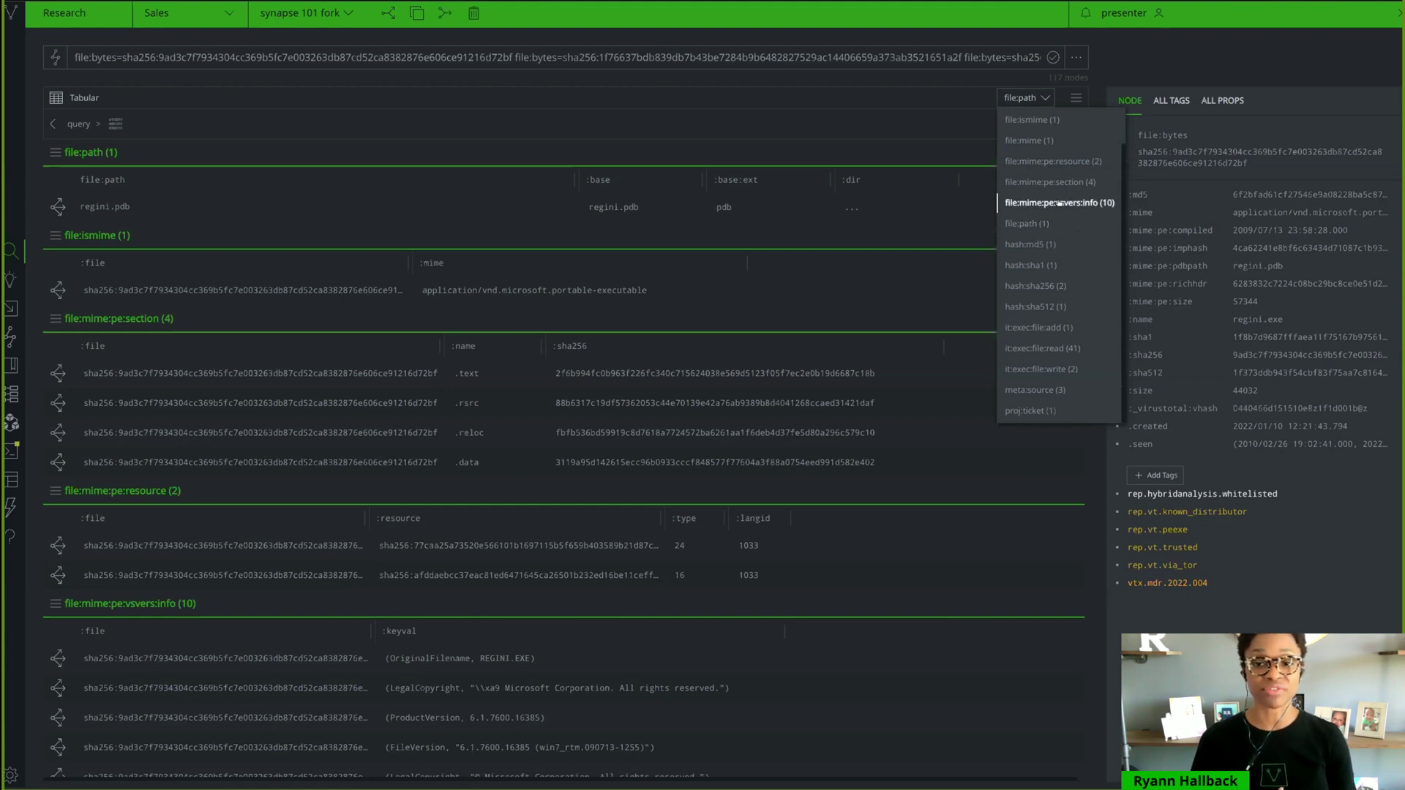
click(1058, 203)
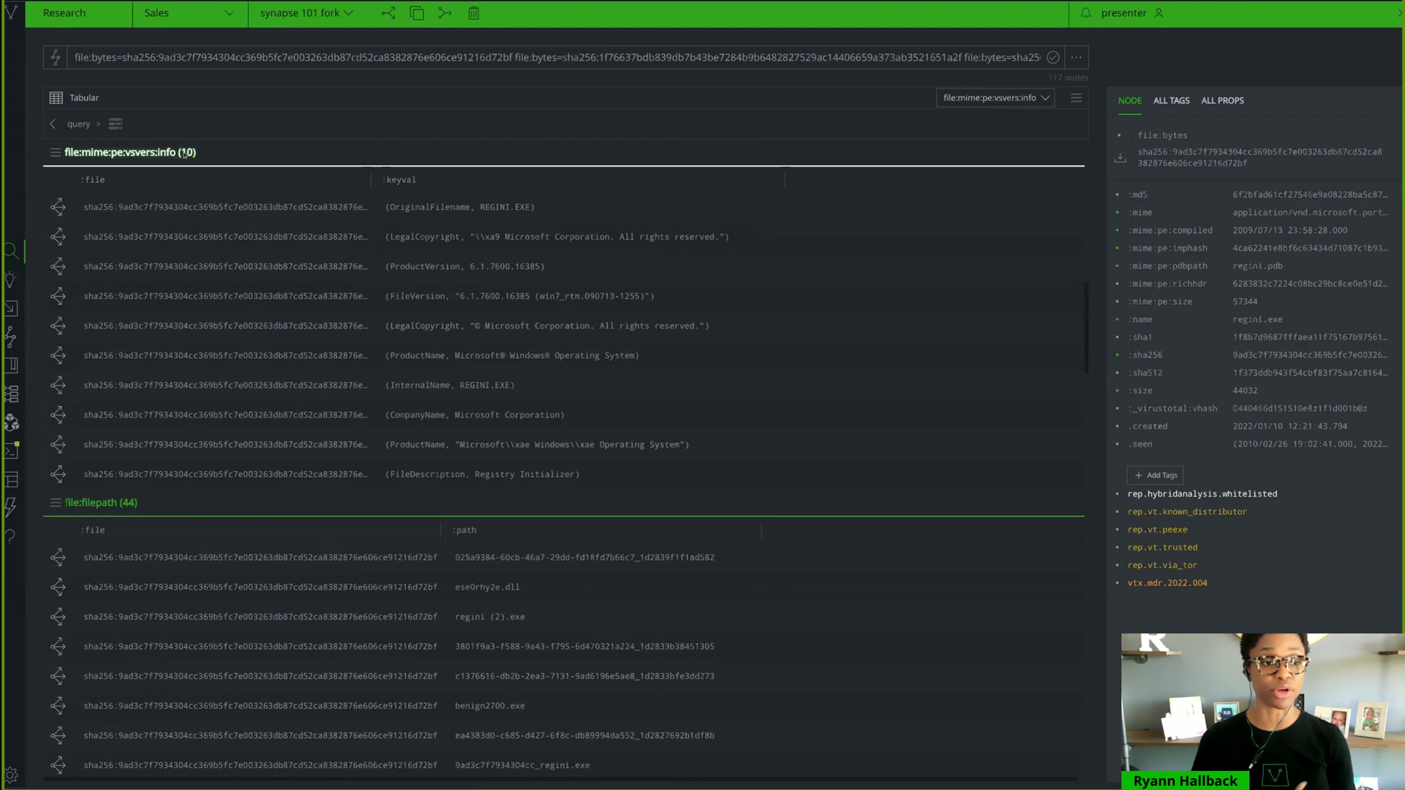
Step: Inspect the OriginalFilename entry in the file:mime:pe:vsvers:info results, return to the three-file query results, and review regini.exe's tags
click(188, 196)
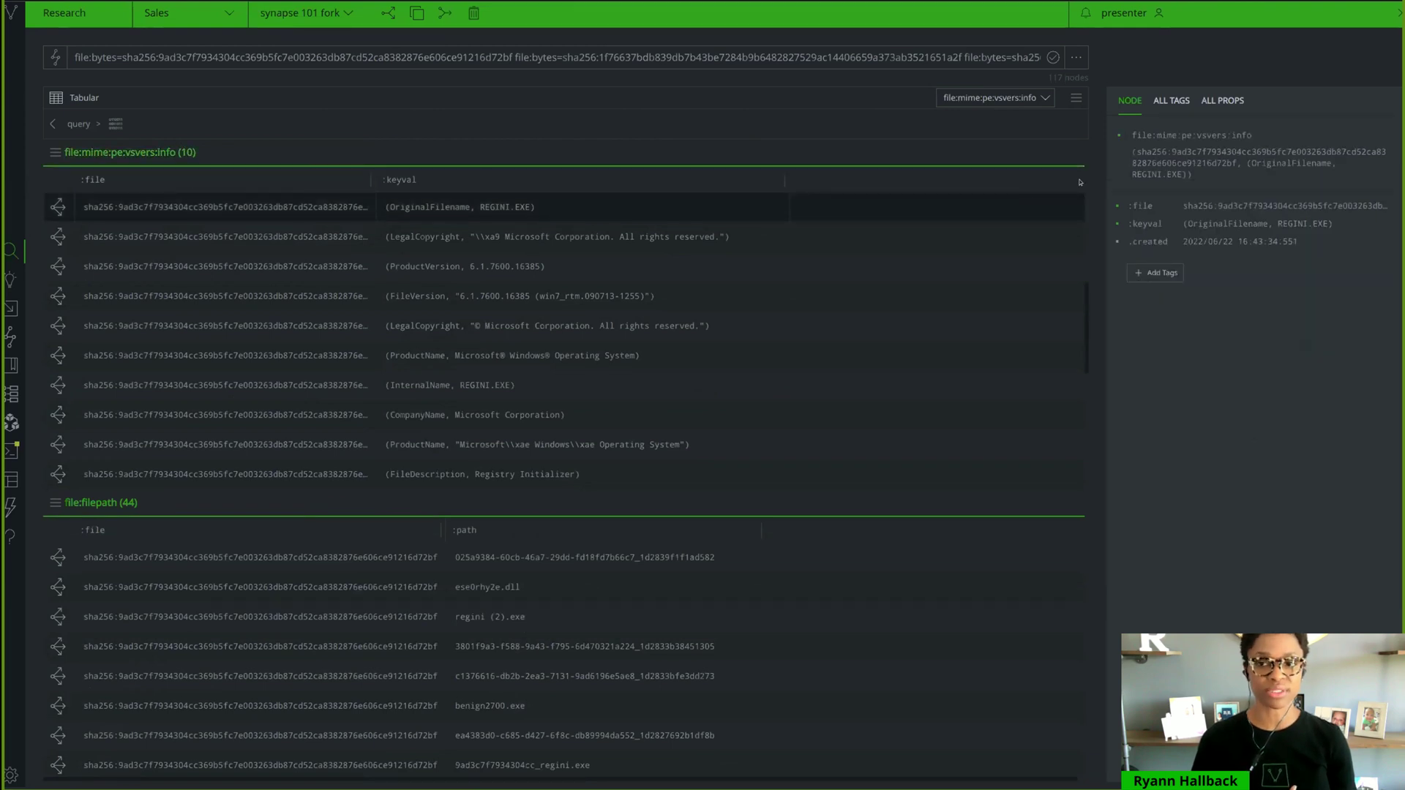
mouse_move(1155, 137)
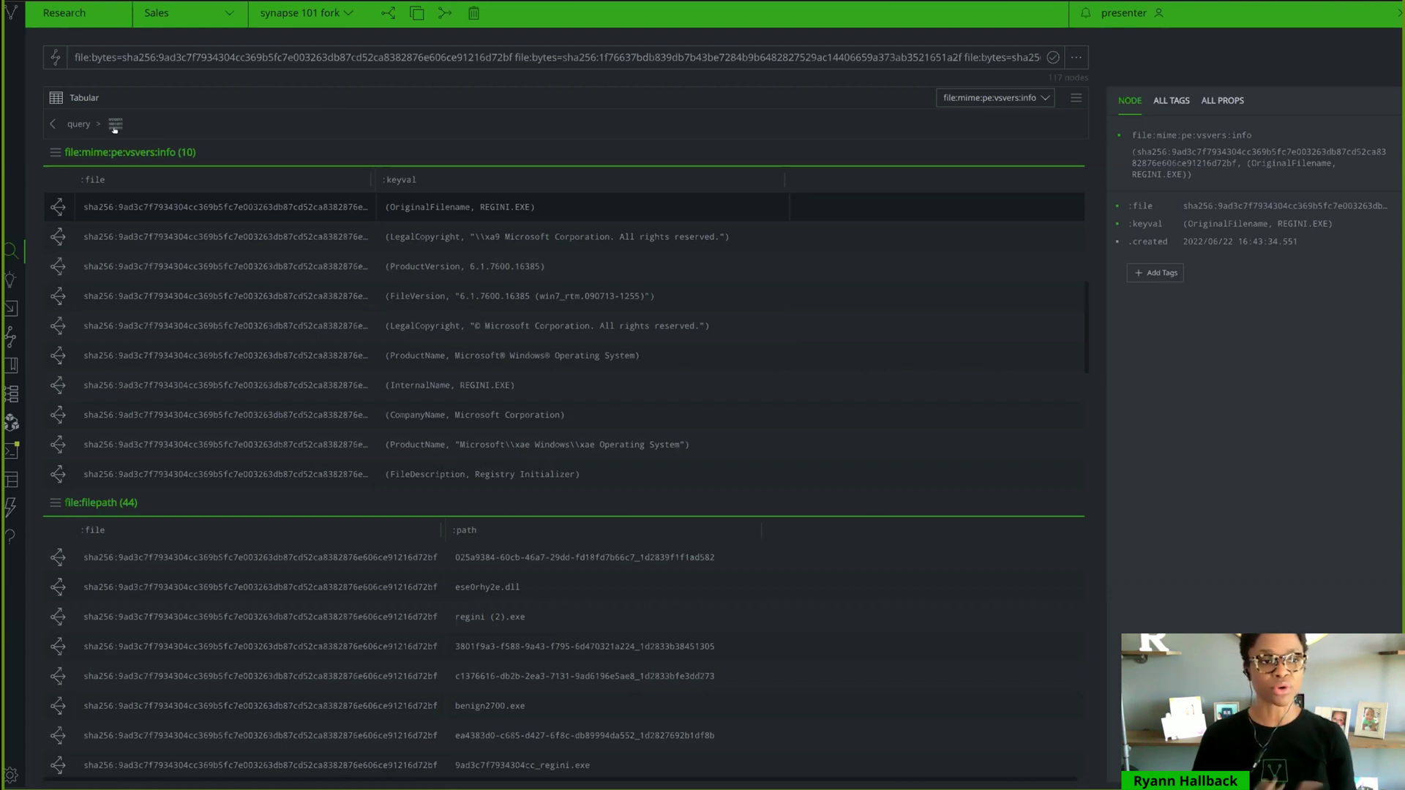
click(79, 123)
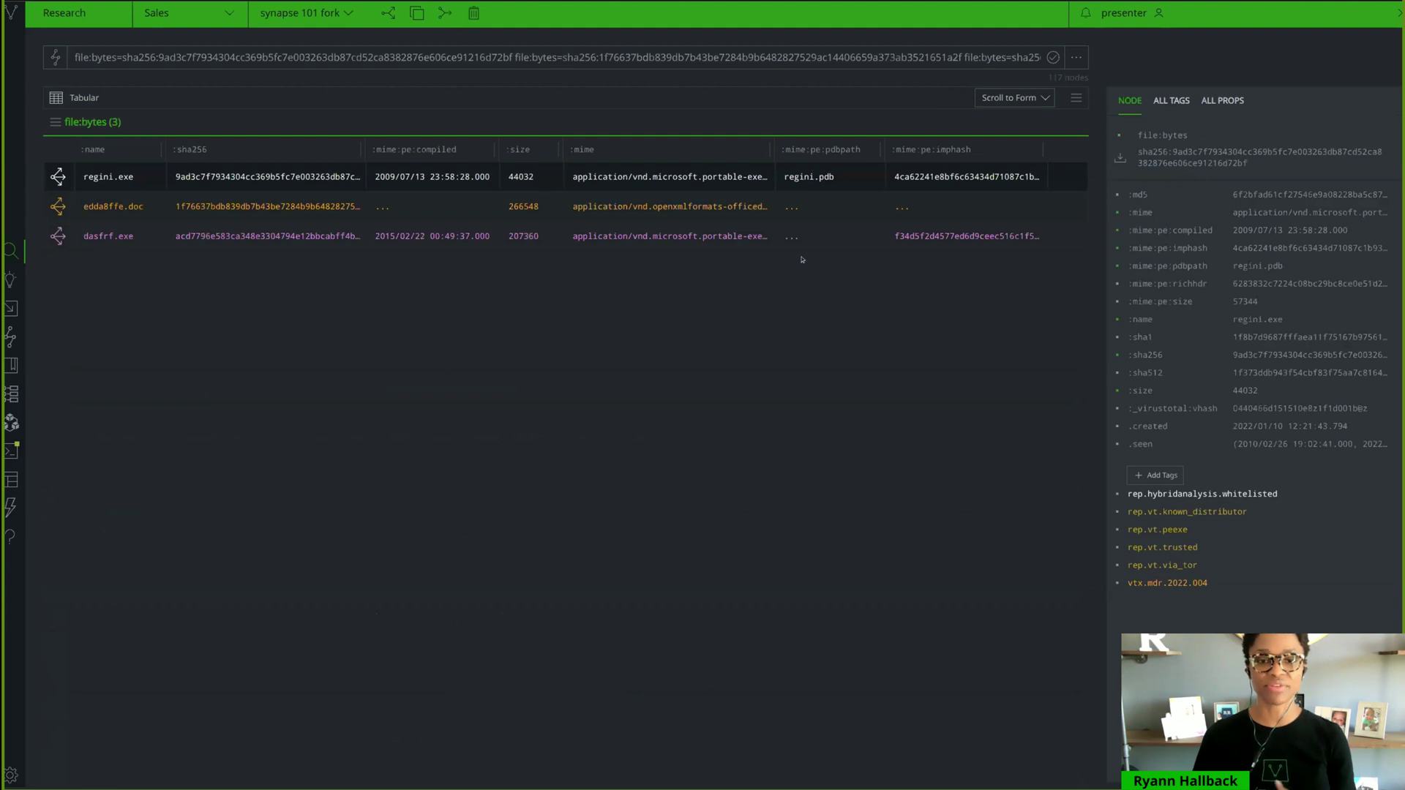
mouse_move(1239, 491)
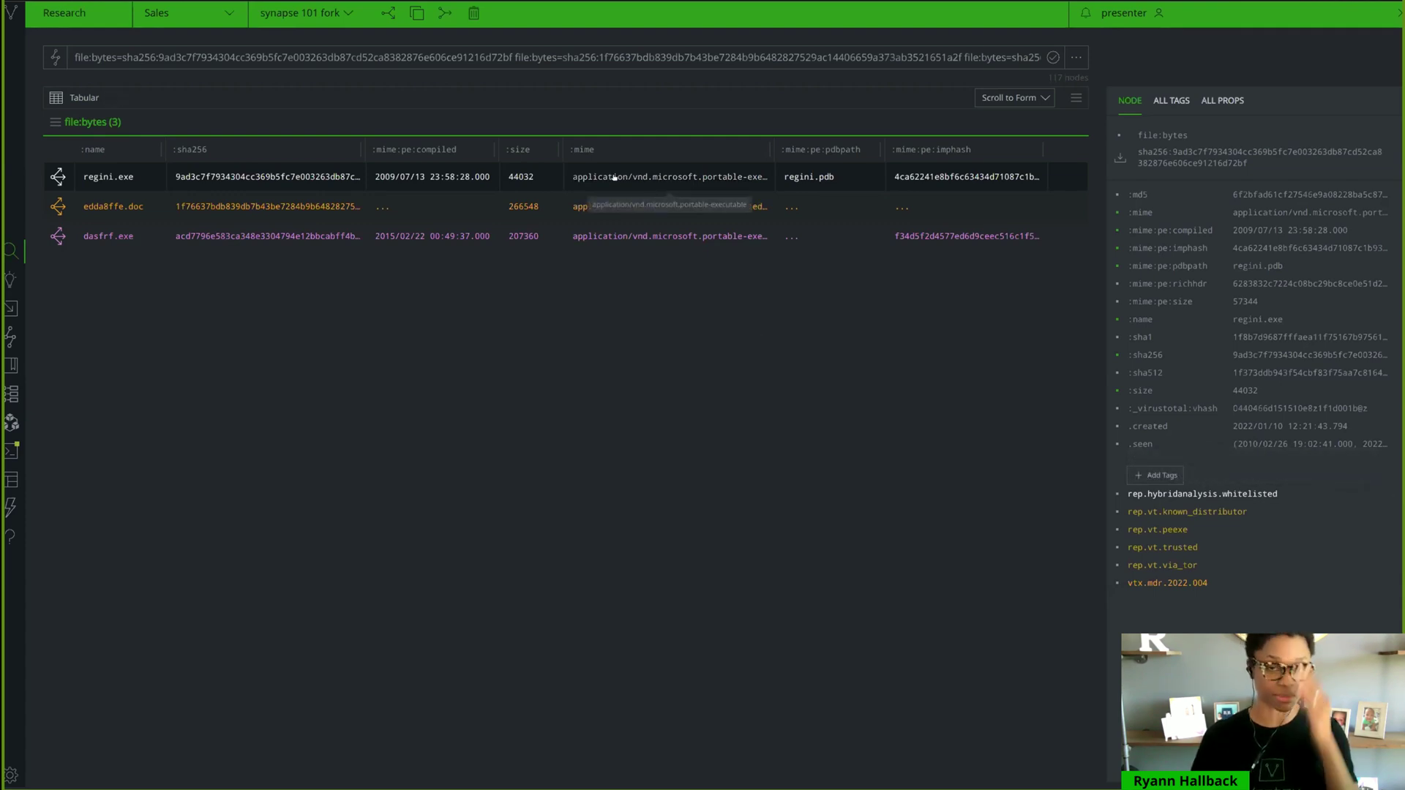
Step: Select dasfrf.exe and query for file:bytes nodes that share its :mime:pe:compiled time
click(522, 208)
click(513, 237)
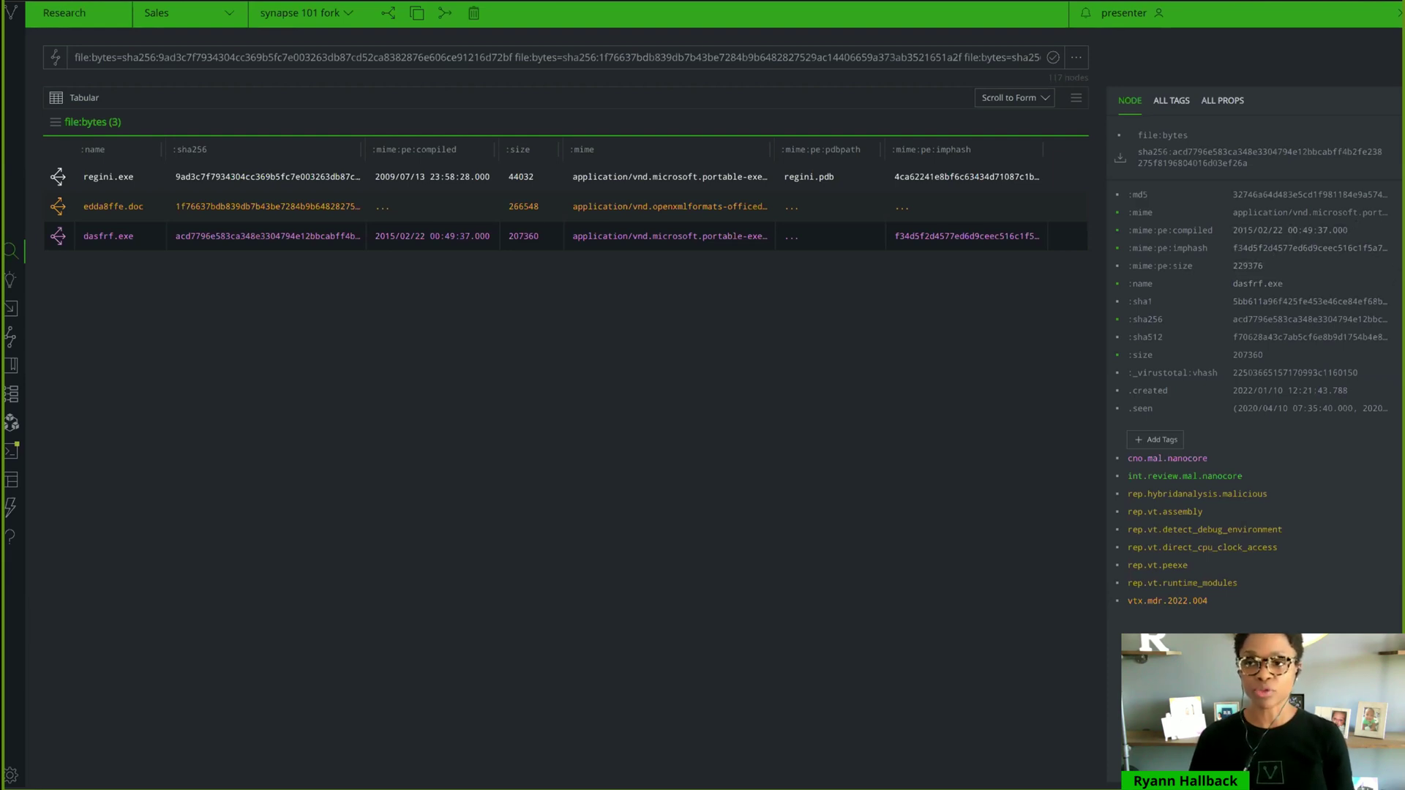
click(1395, 230)
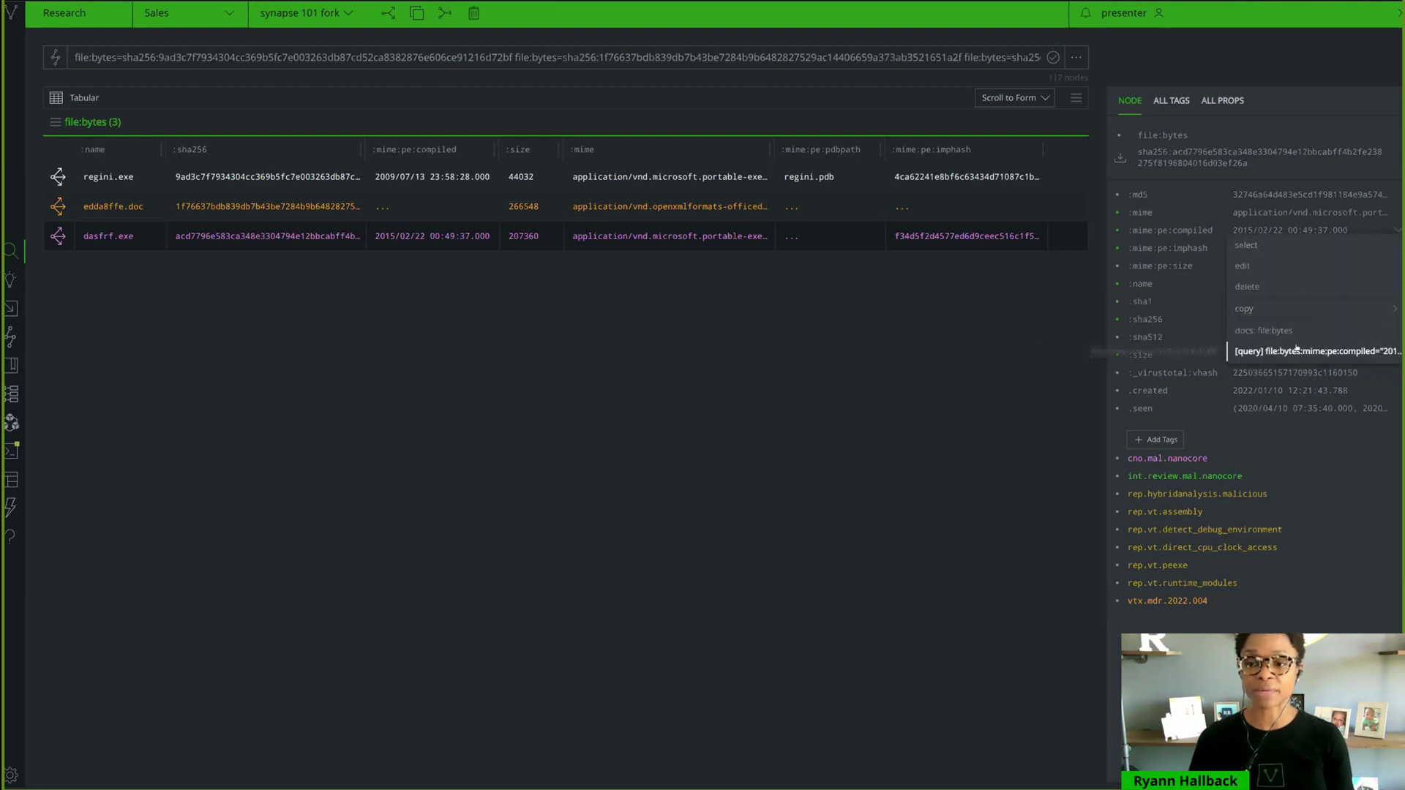
click(1287, 351)
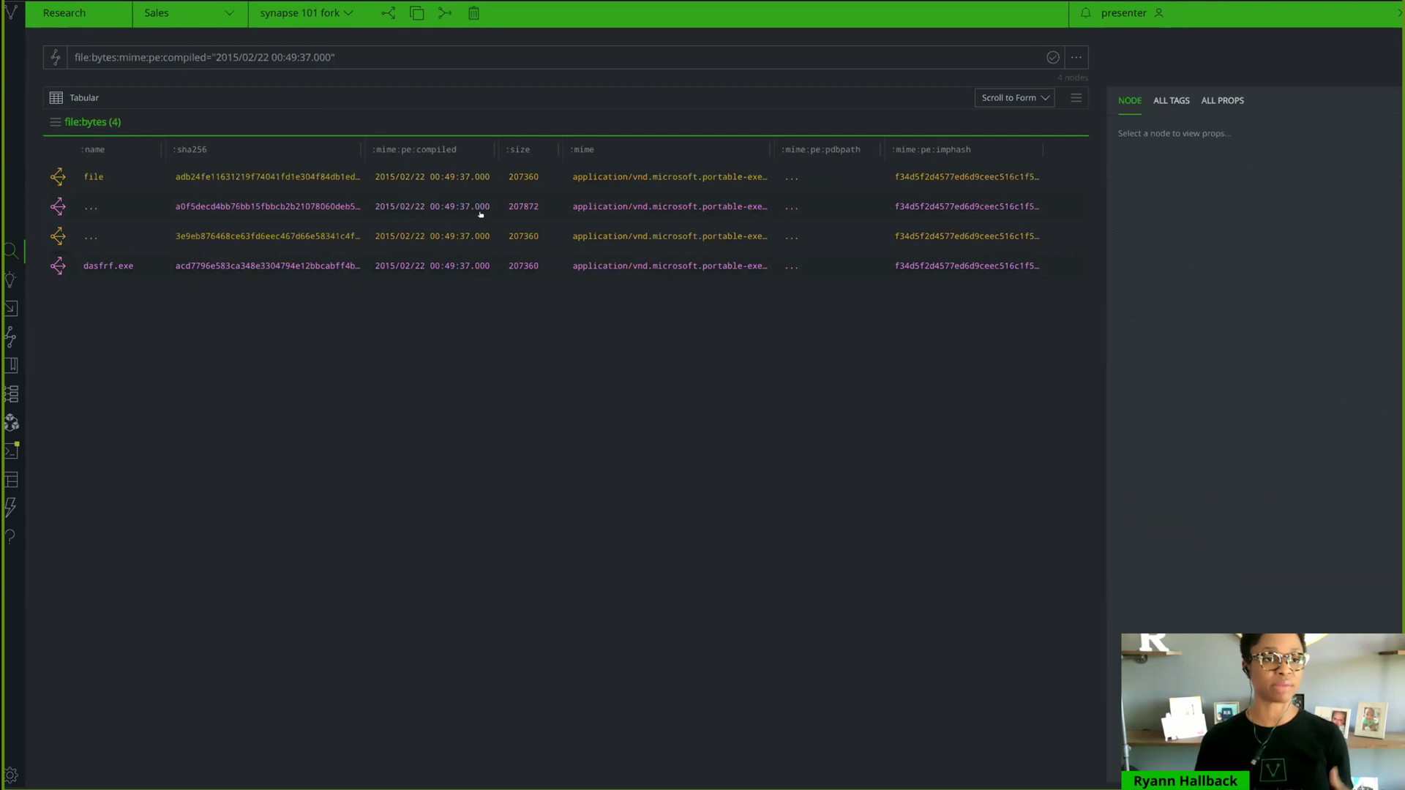
click(350, 61)
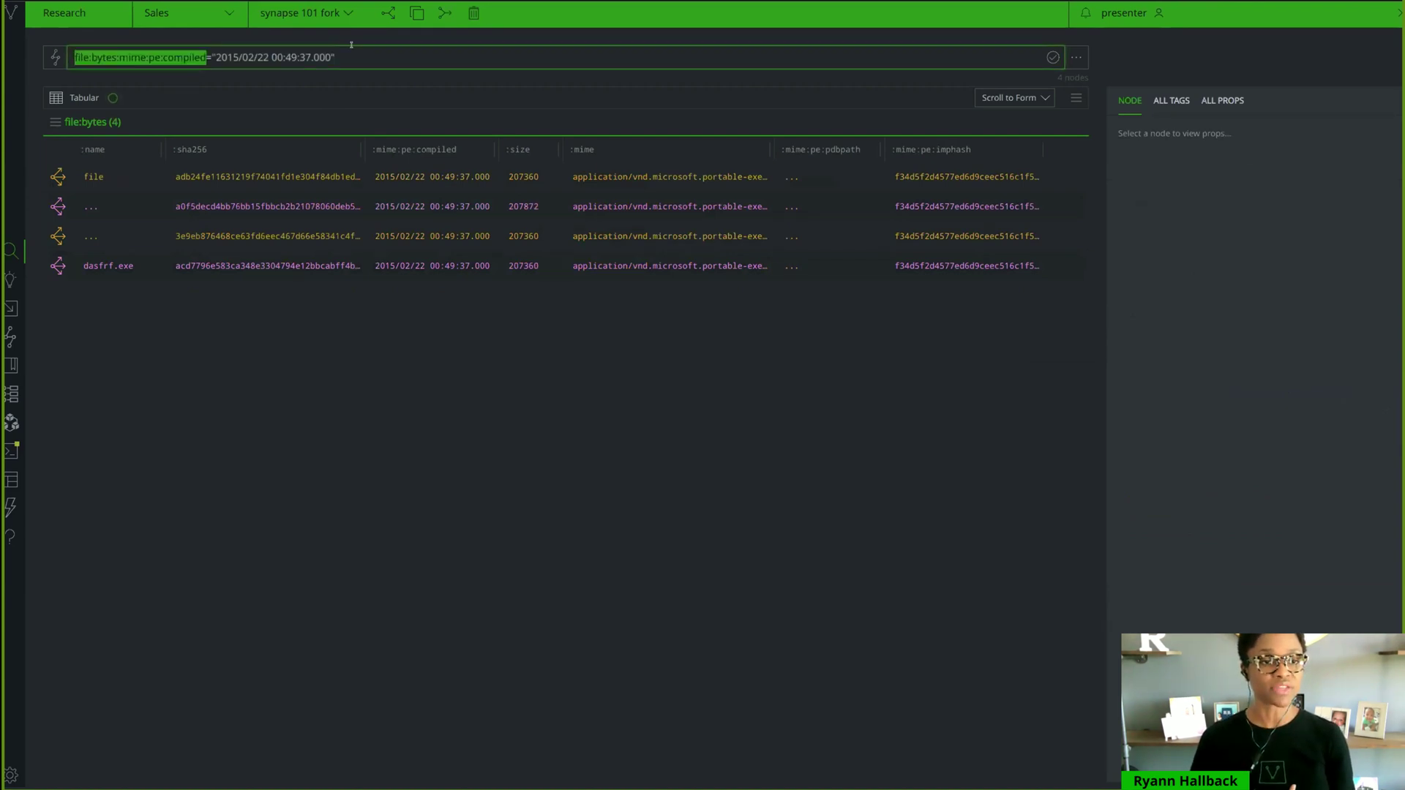
key(ctrl+a)
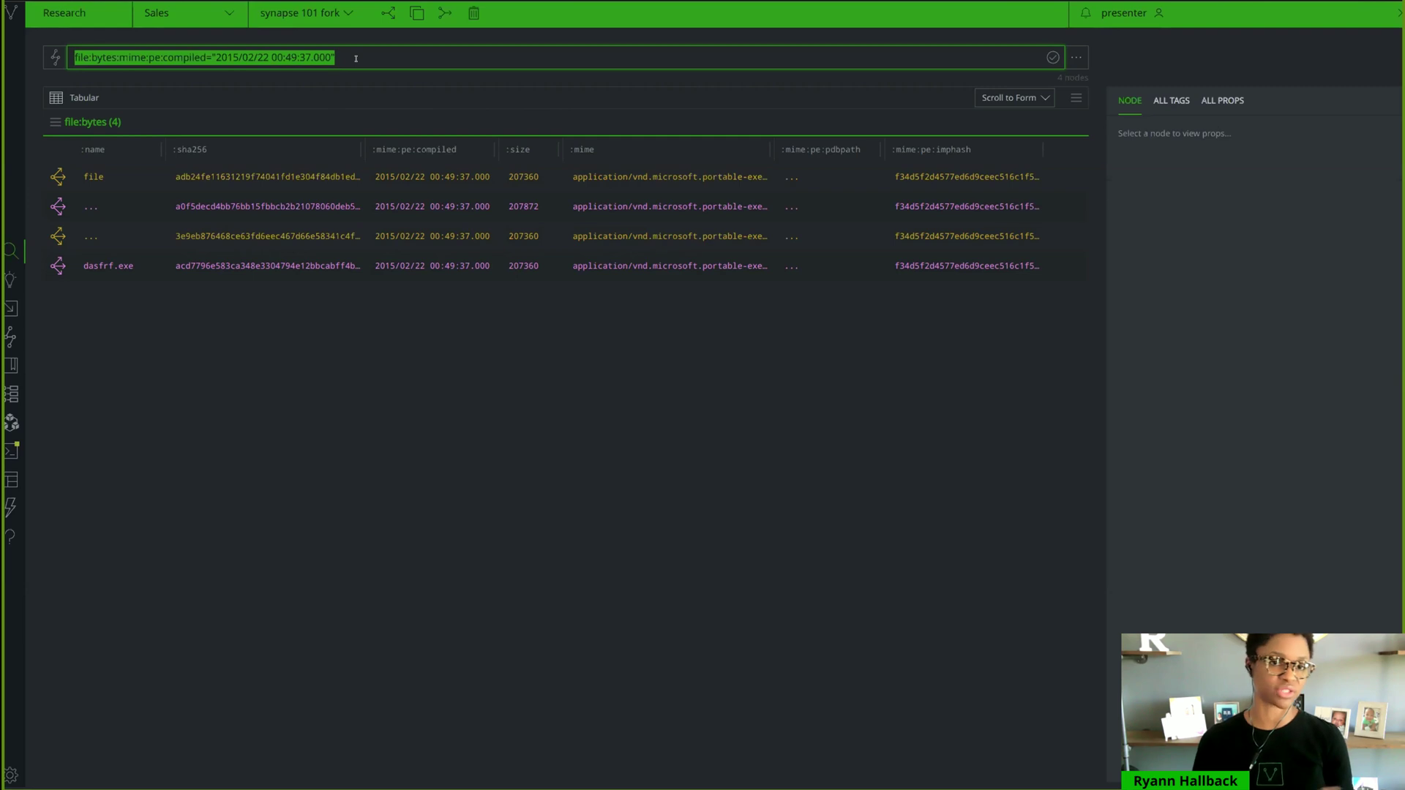
Step: Examine the tags on each file sharing the compile time, including cno.mal.nanocore on dasfrf.exe
click(463, 182)
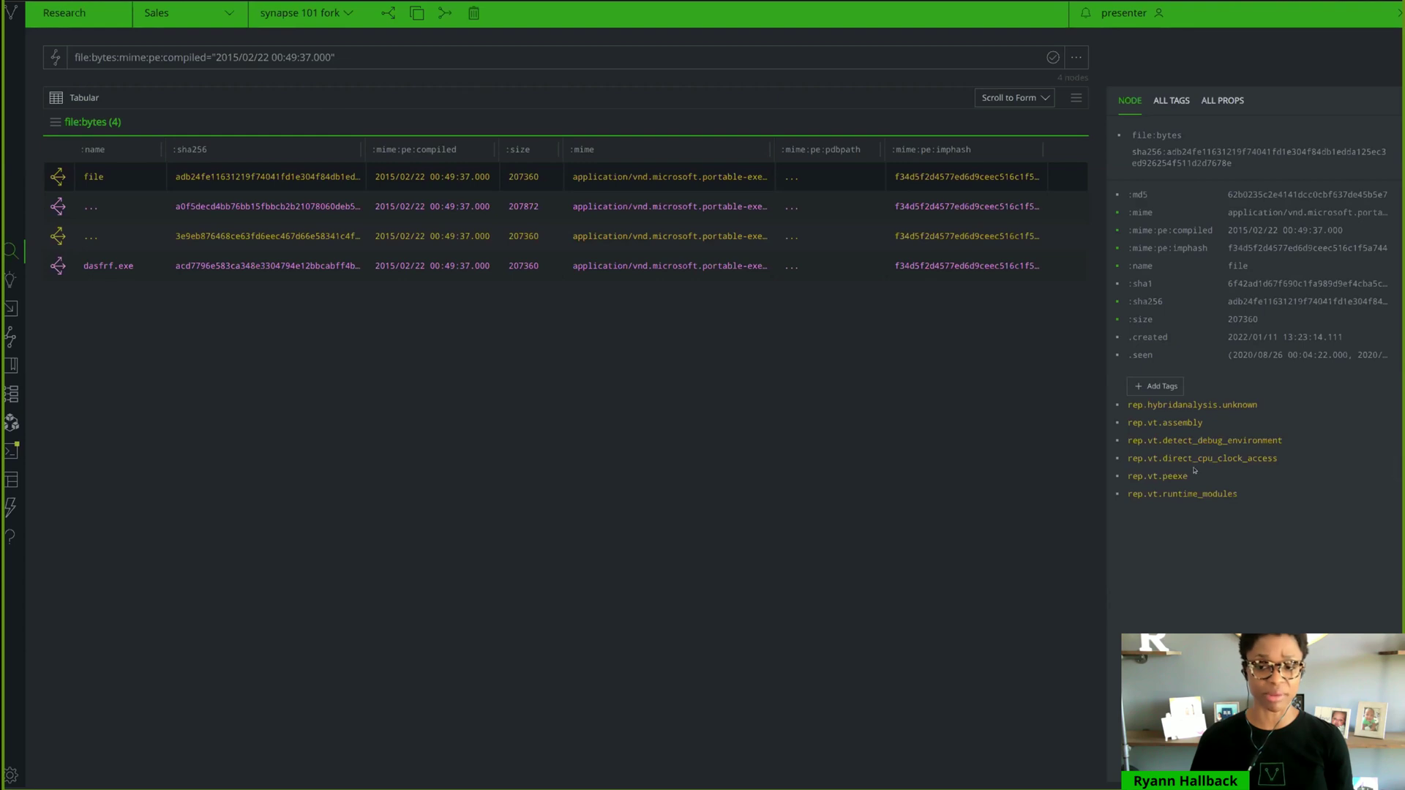
click(490, 205)
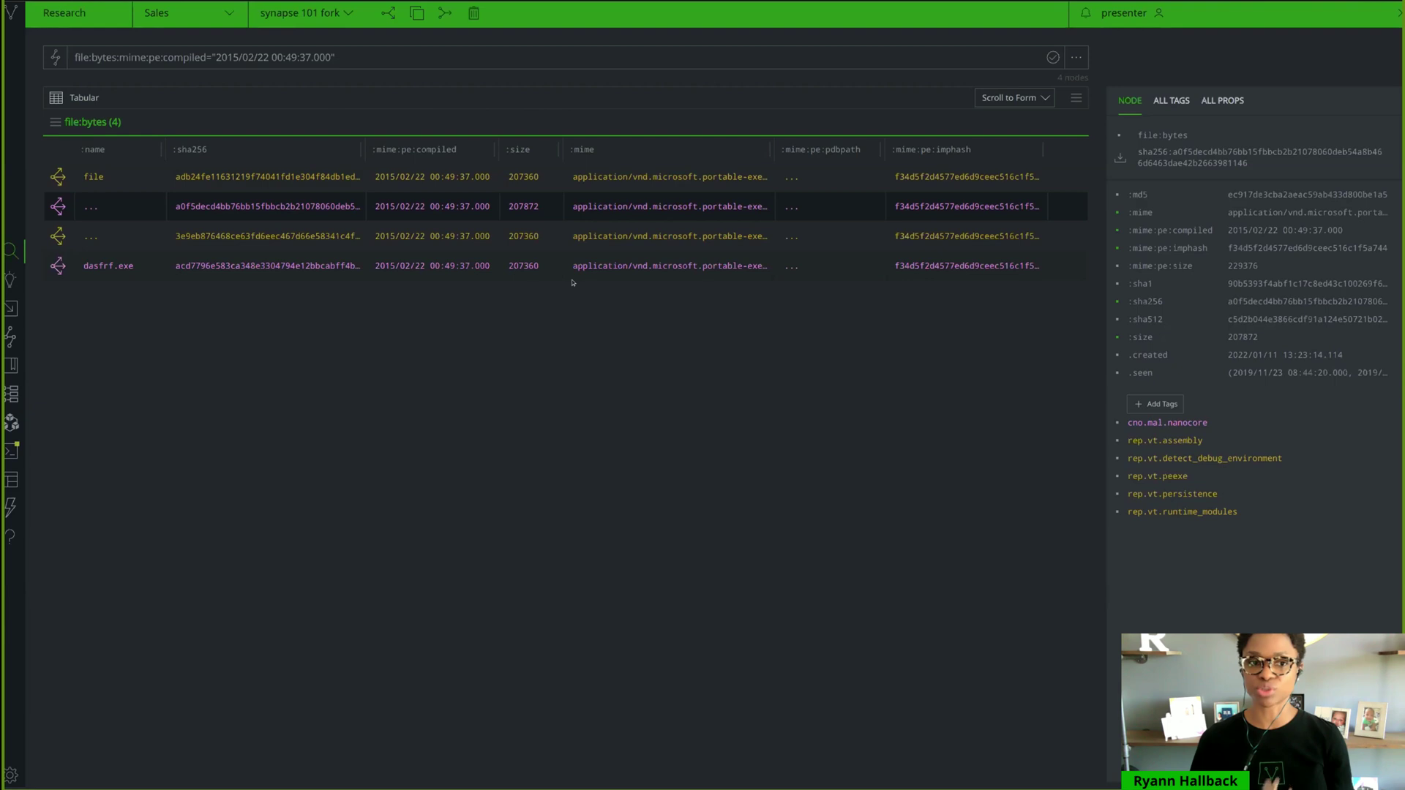
click(471, 237)
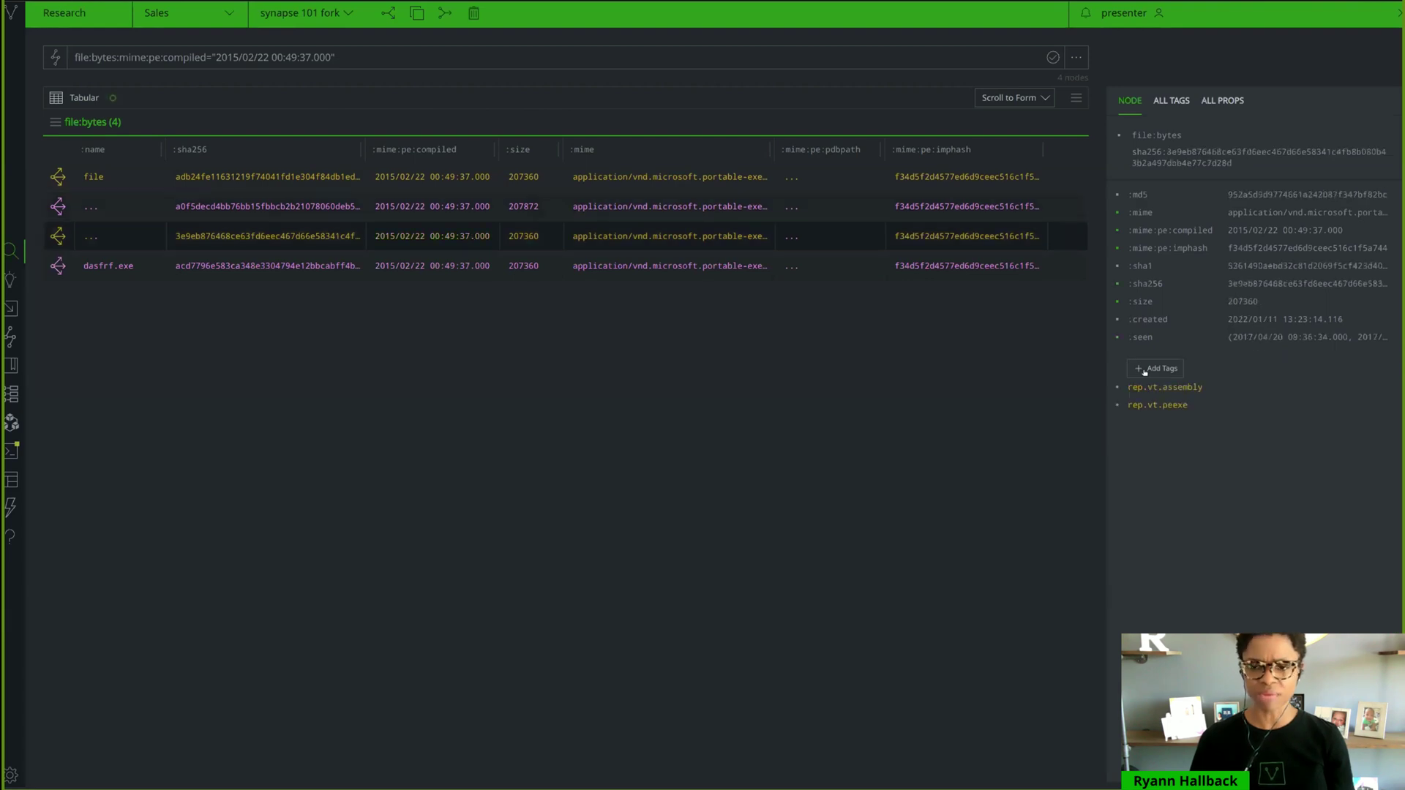
click(526, 267)
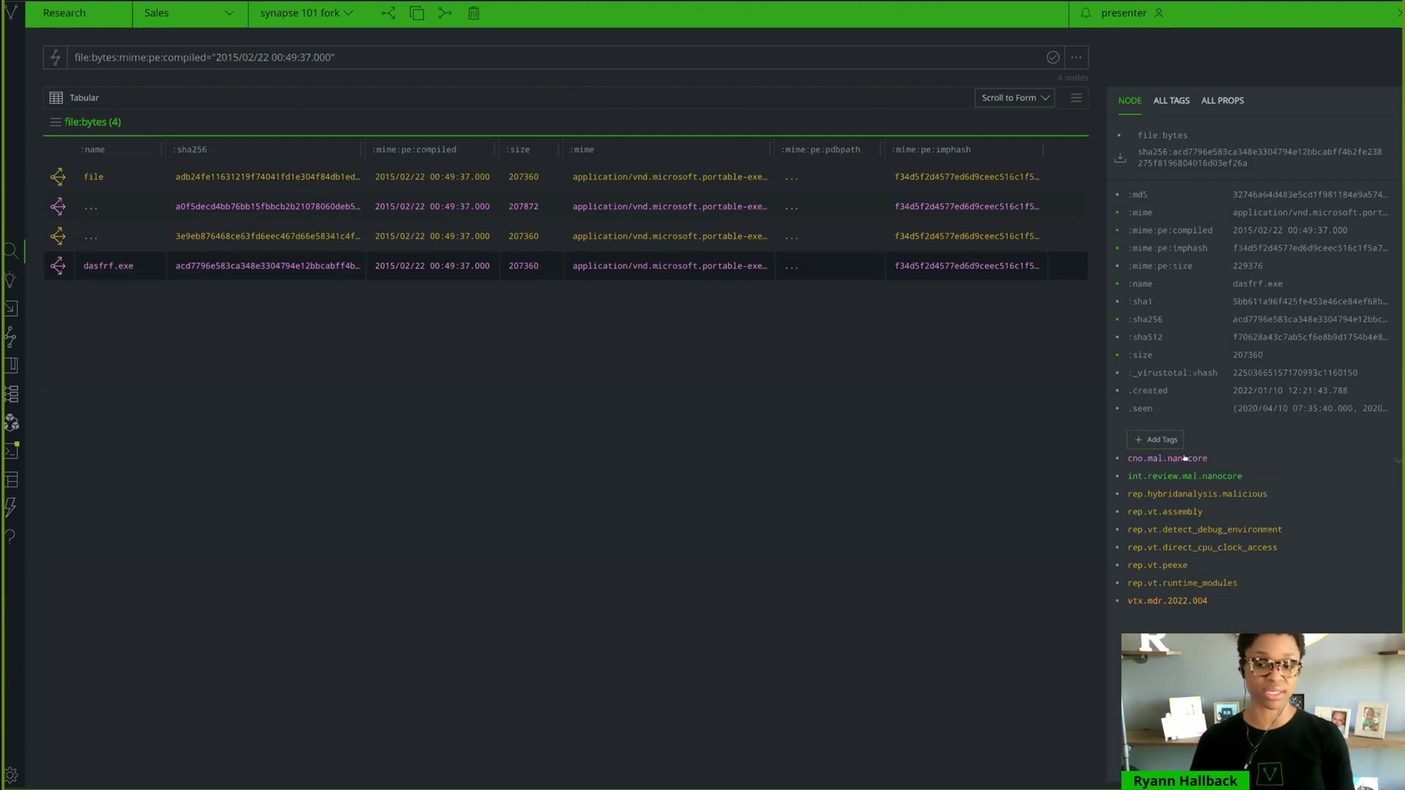
mouse_move(1202, 458)
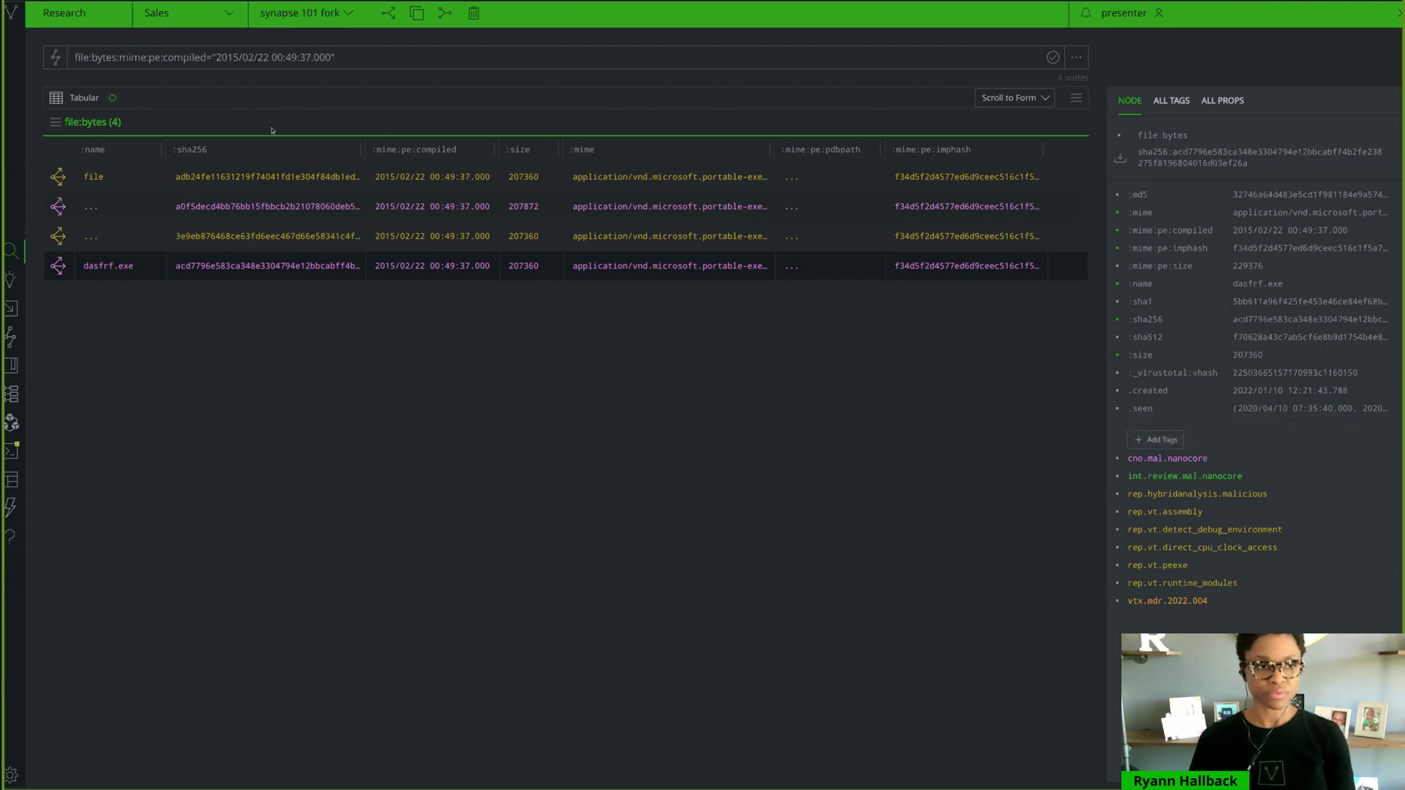
Step: Rerun the original three-file query and search for file:bytes nodes with the same :mime:pe:imphash as dasfrf.exe
triple_click(216, 45)
key(ctrl+v)
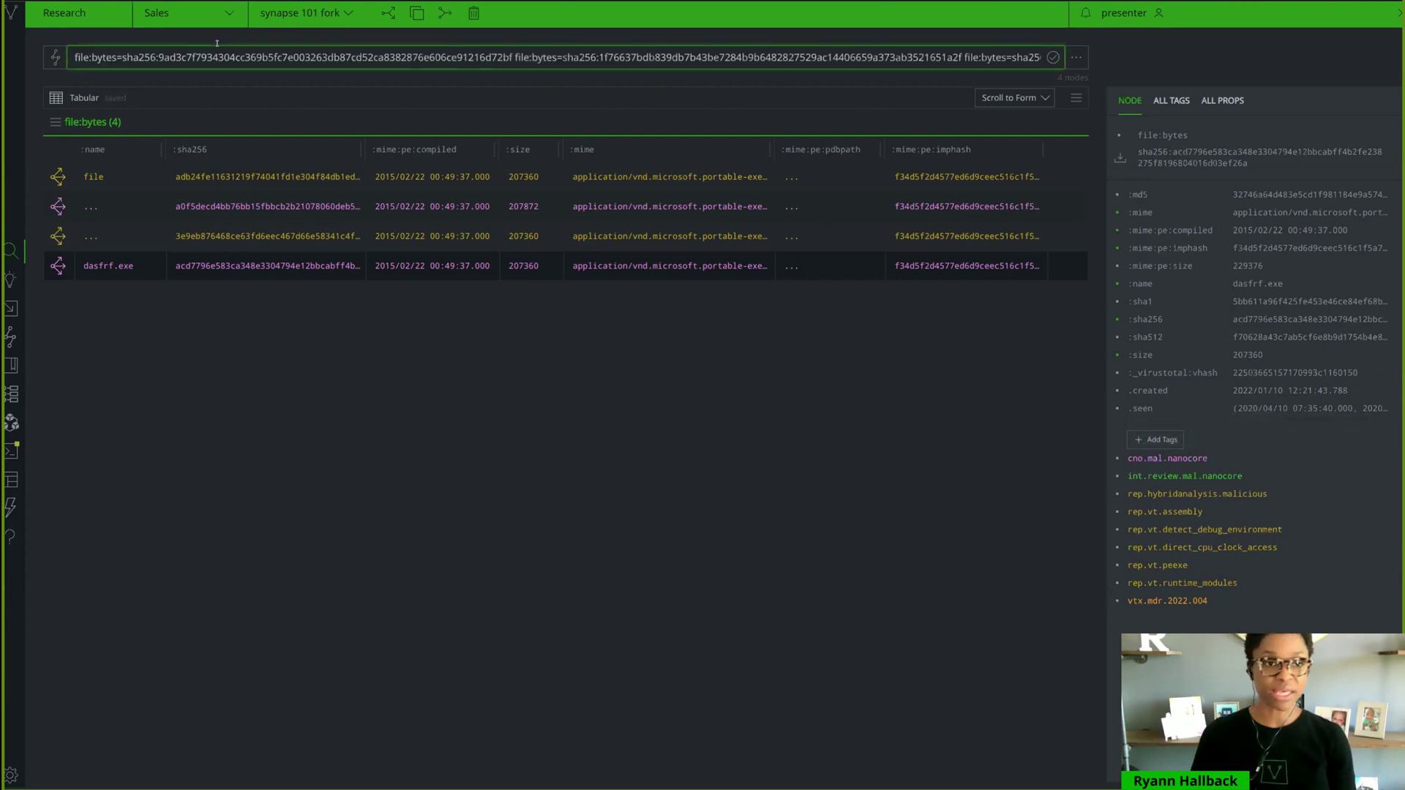
key(Return)
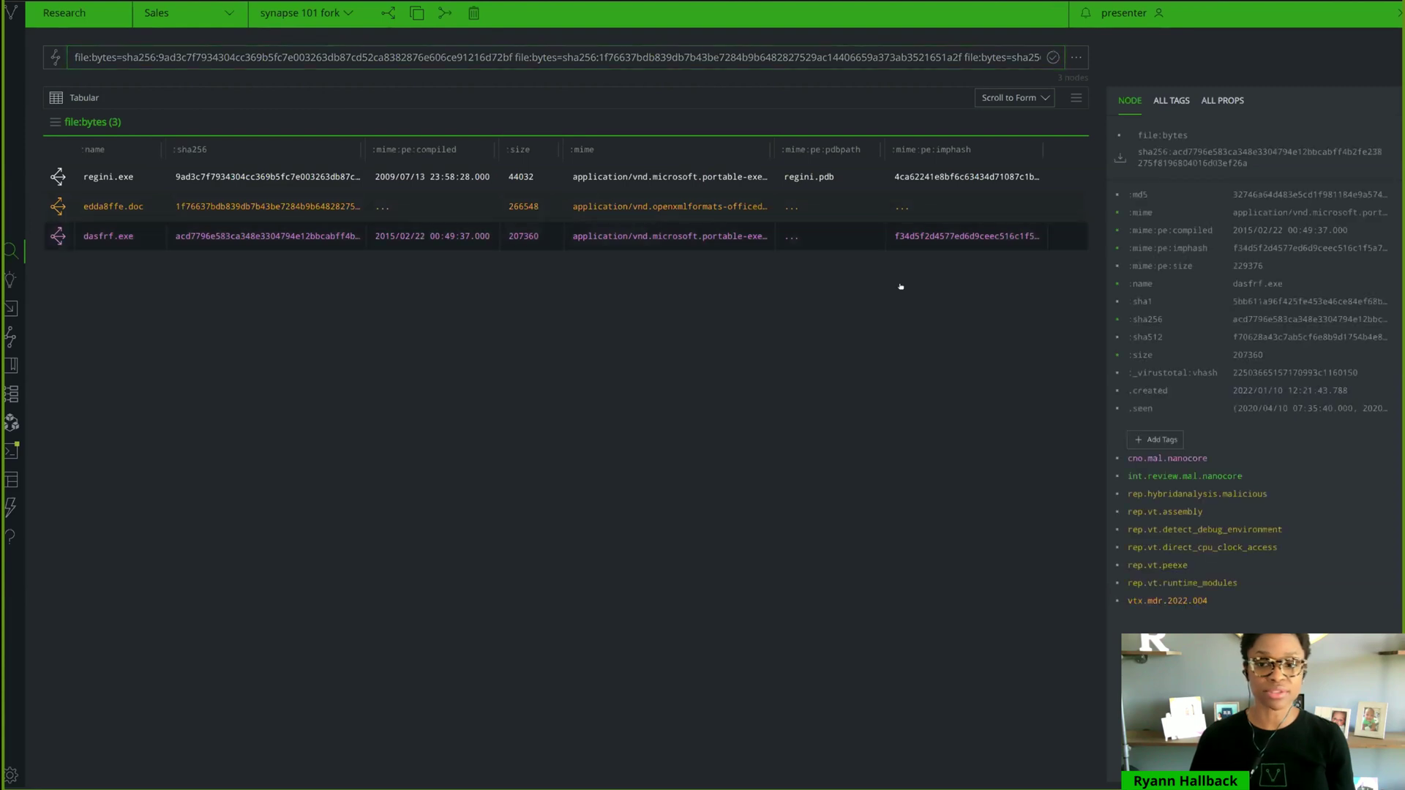
click(1393, 249)
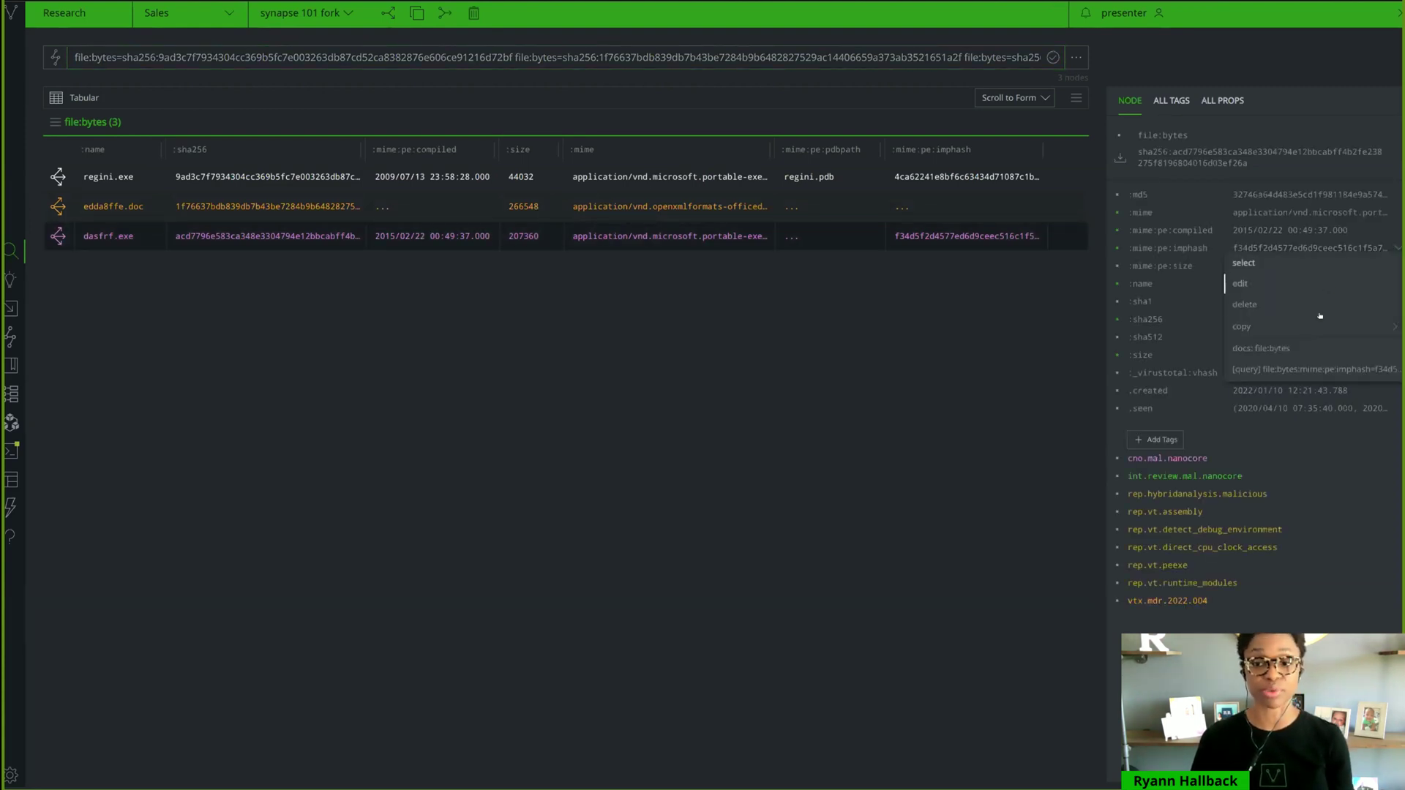
click(1318, 367)
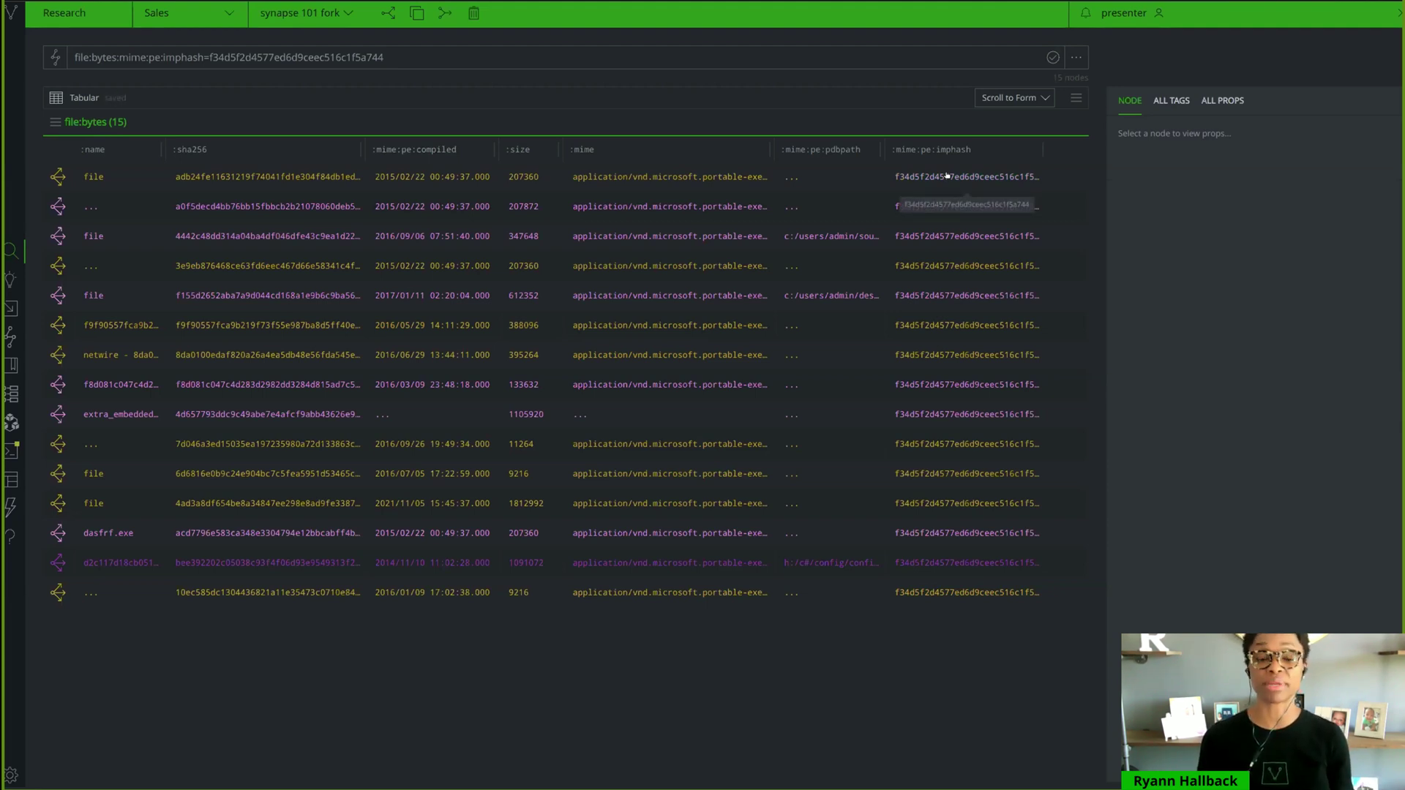
Step: Examine the tags on several files sharing the imphash, reading the descriptions of rep.clearsky.copykittens and rep.feye.apt33
click(768, 177)
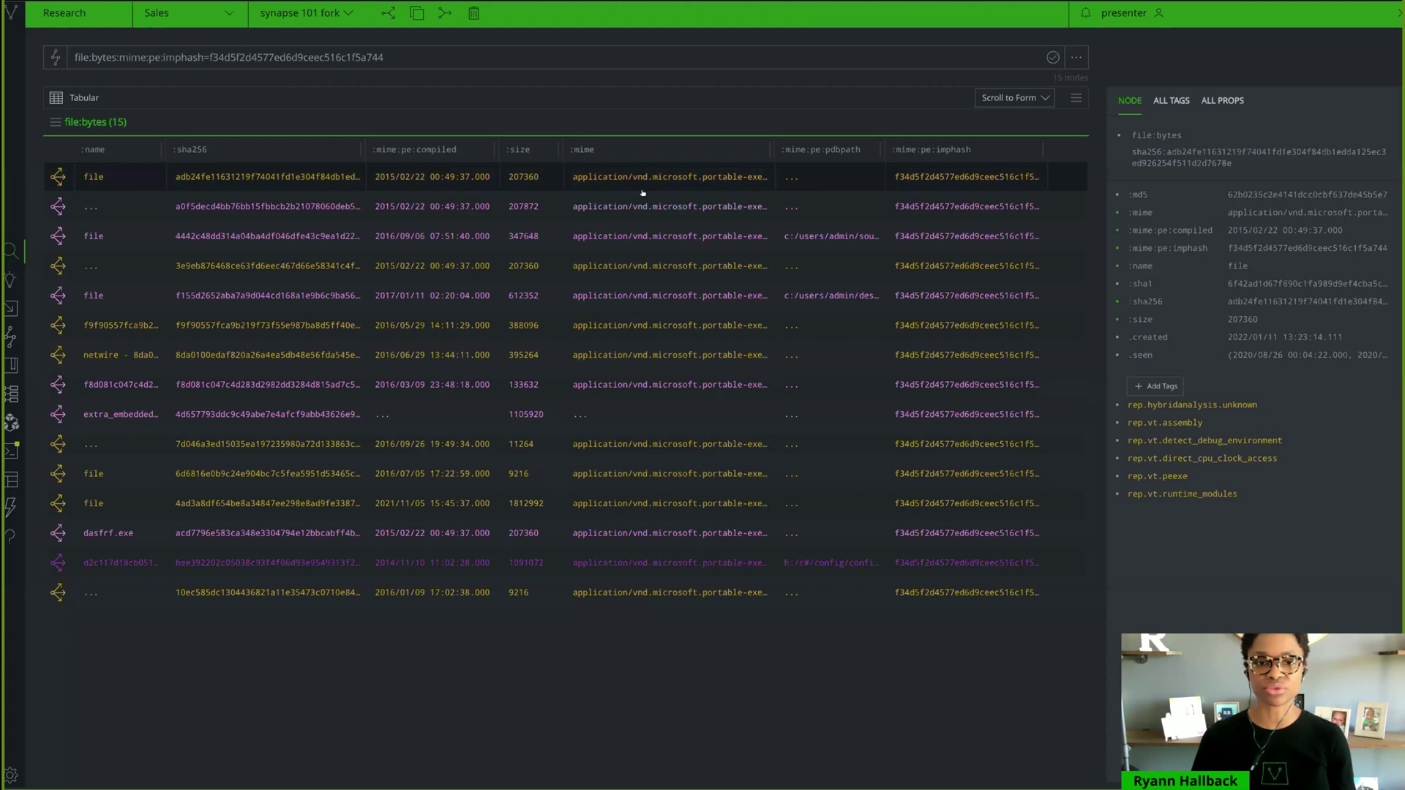
click(637, 204)
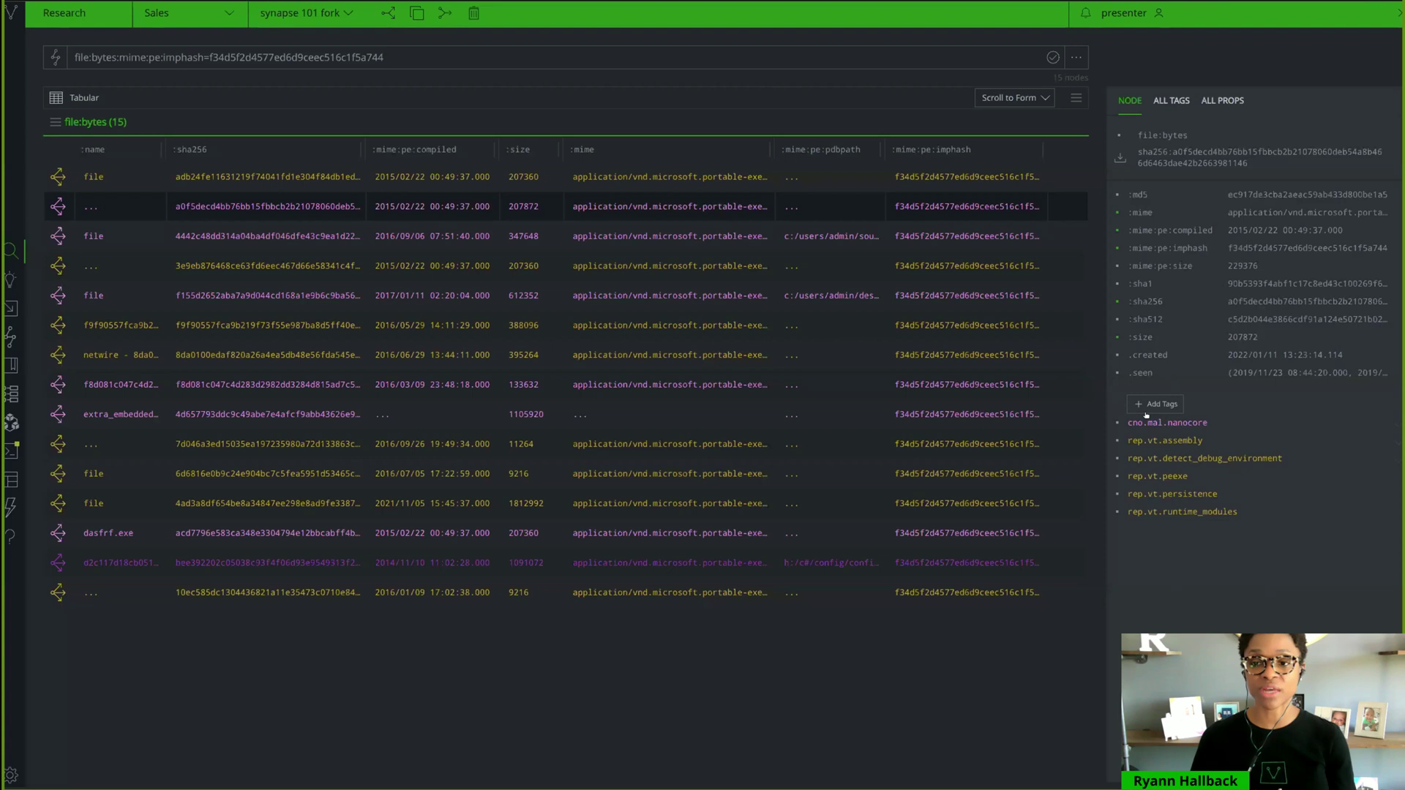
click(723, 235)
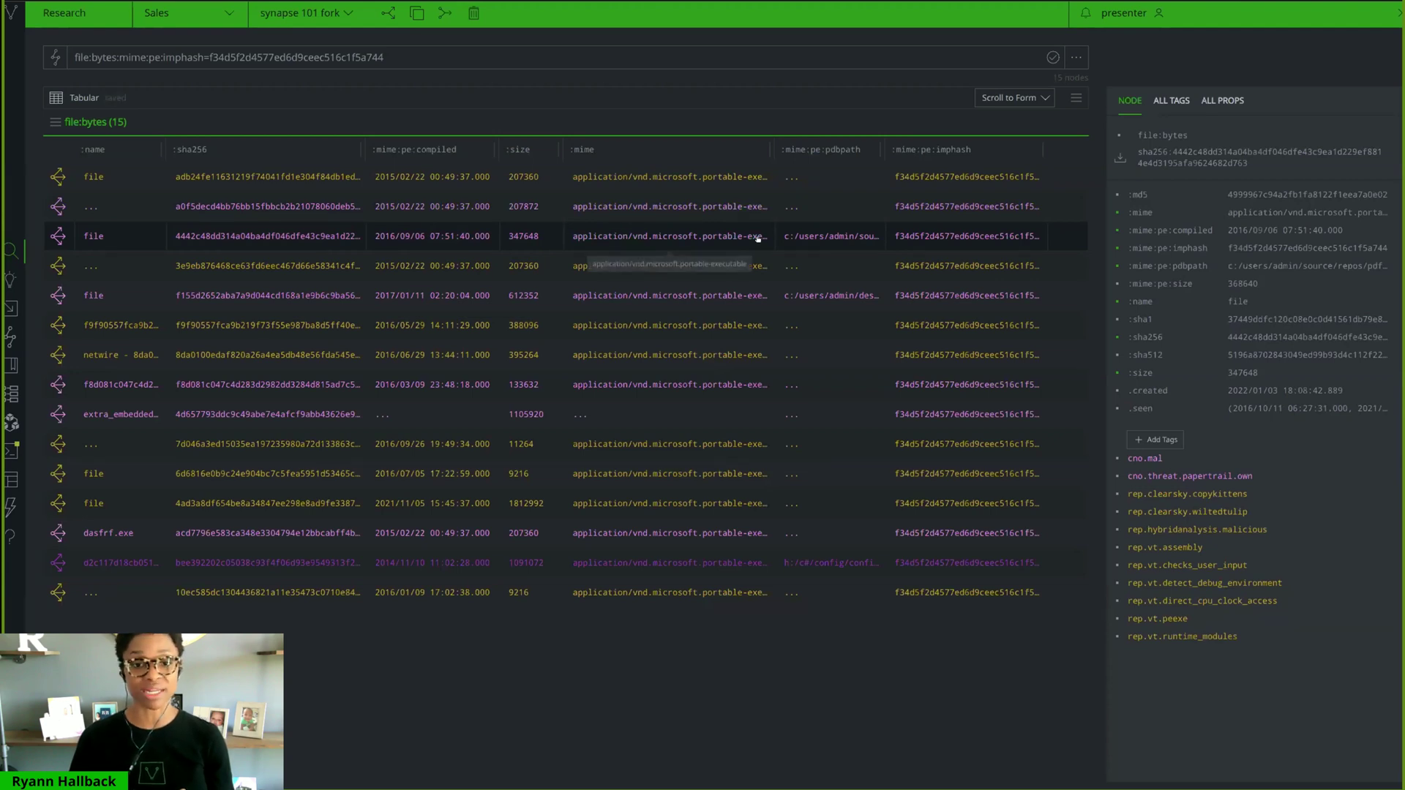
mouse_move(1192, 477)
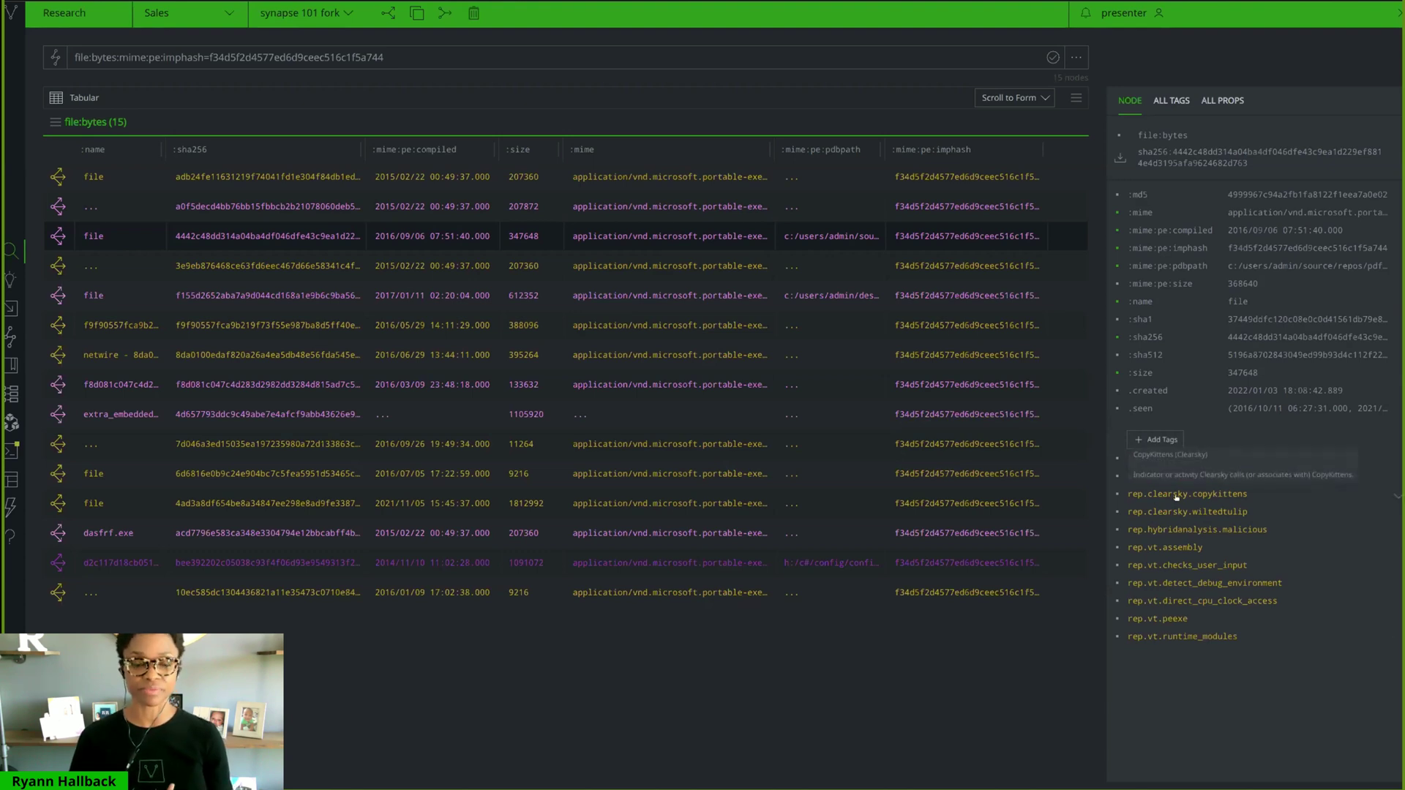
click(674, 297)
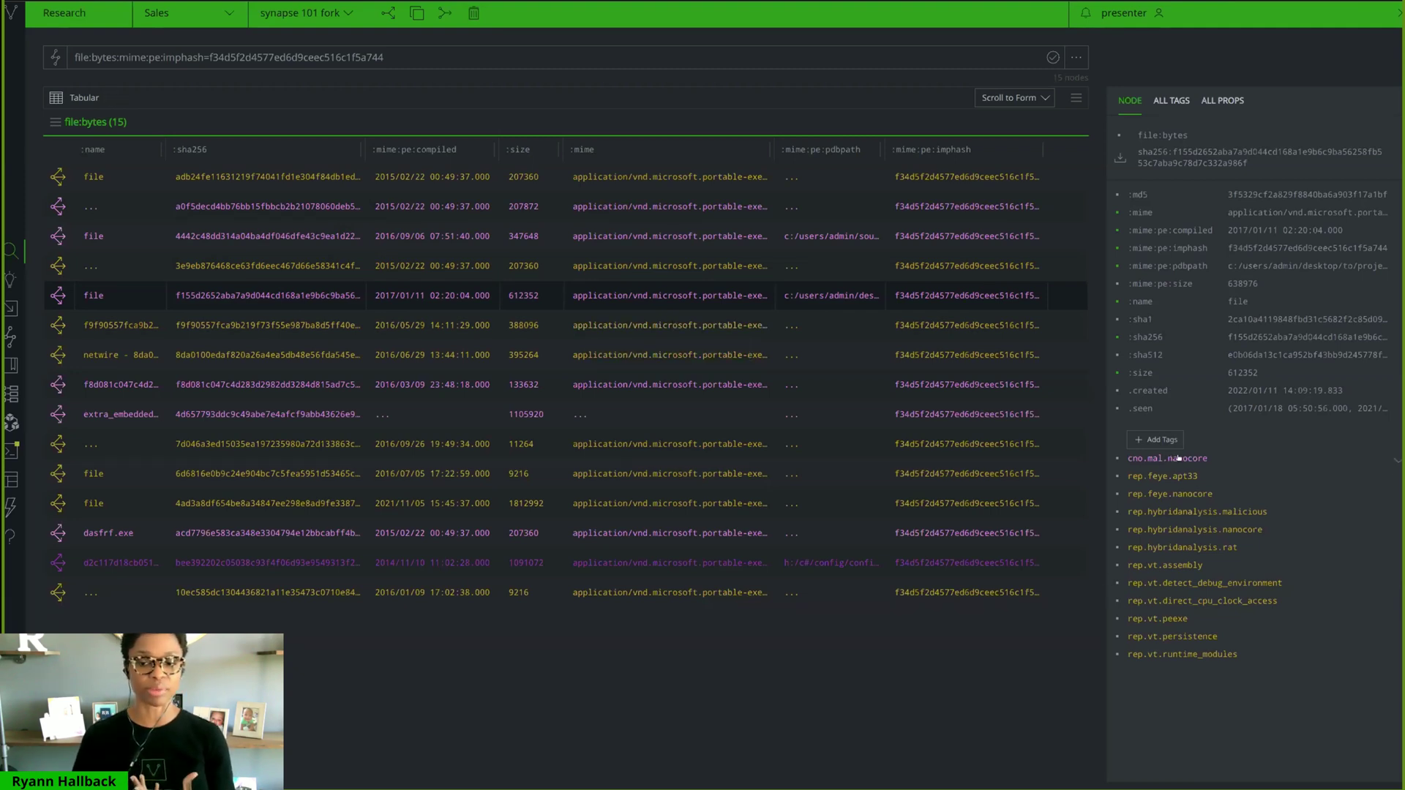
mouse_move(1164, 476)
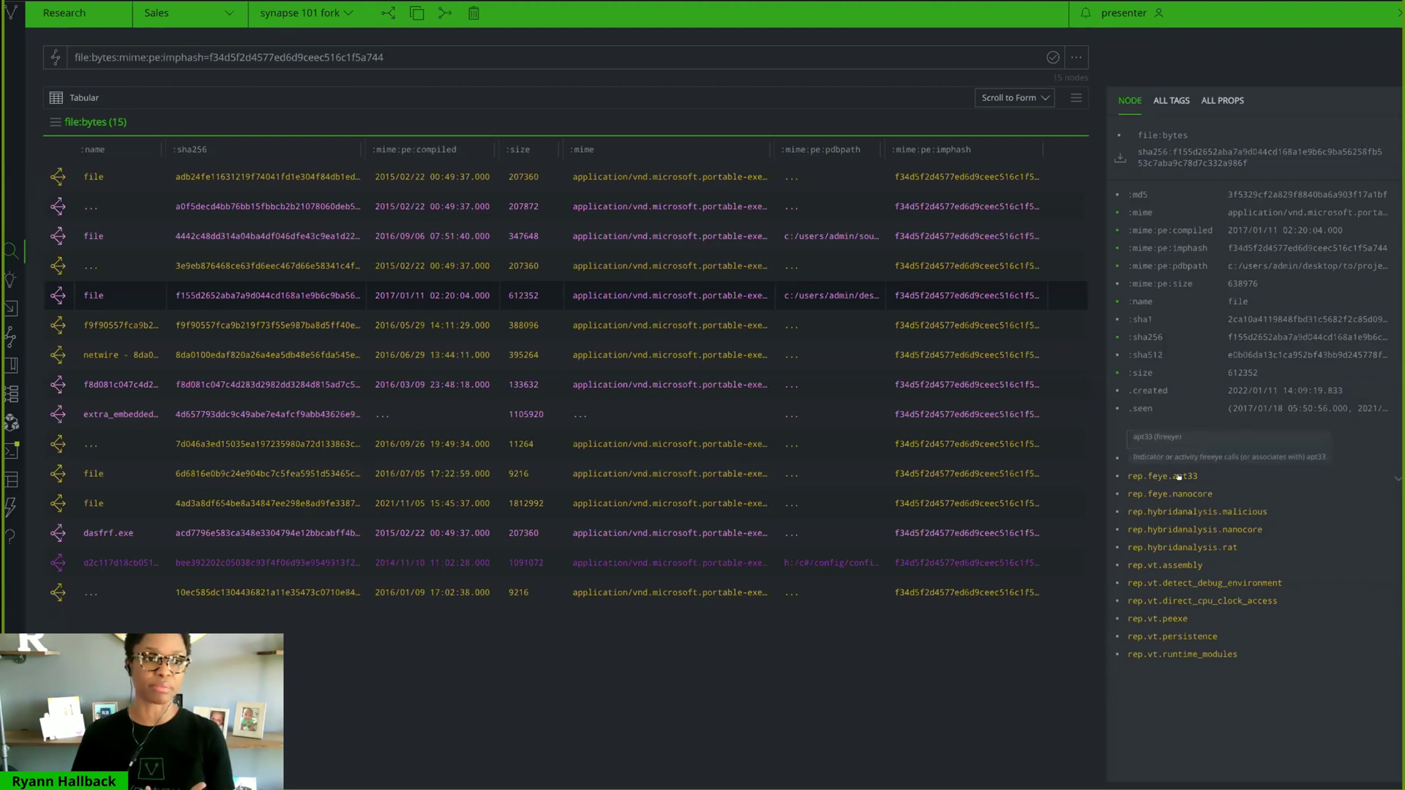
Step: Rerun the original three-file query and review the cno.mal.nanocore and int.review.mal.nanocore tags on dasfrf.exe
click(432, 59)
key(ctrl+a)
key(ctrl+v)
key(Return)
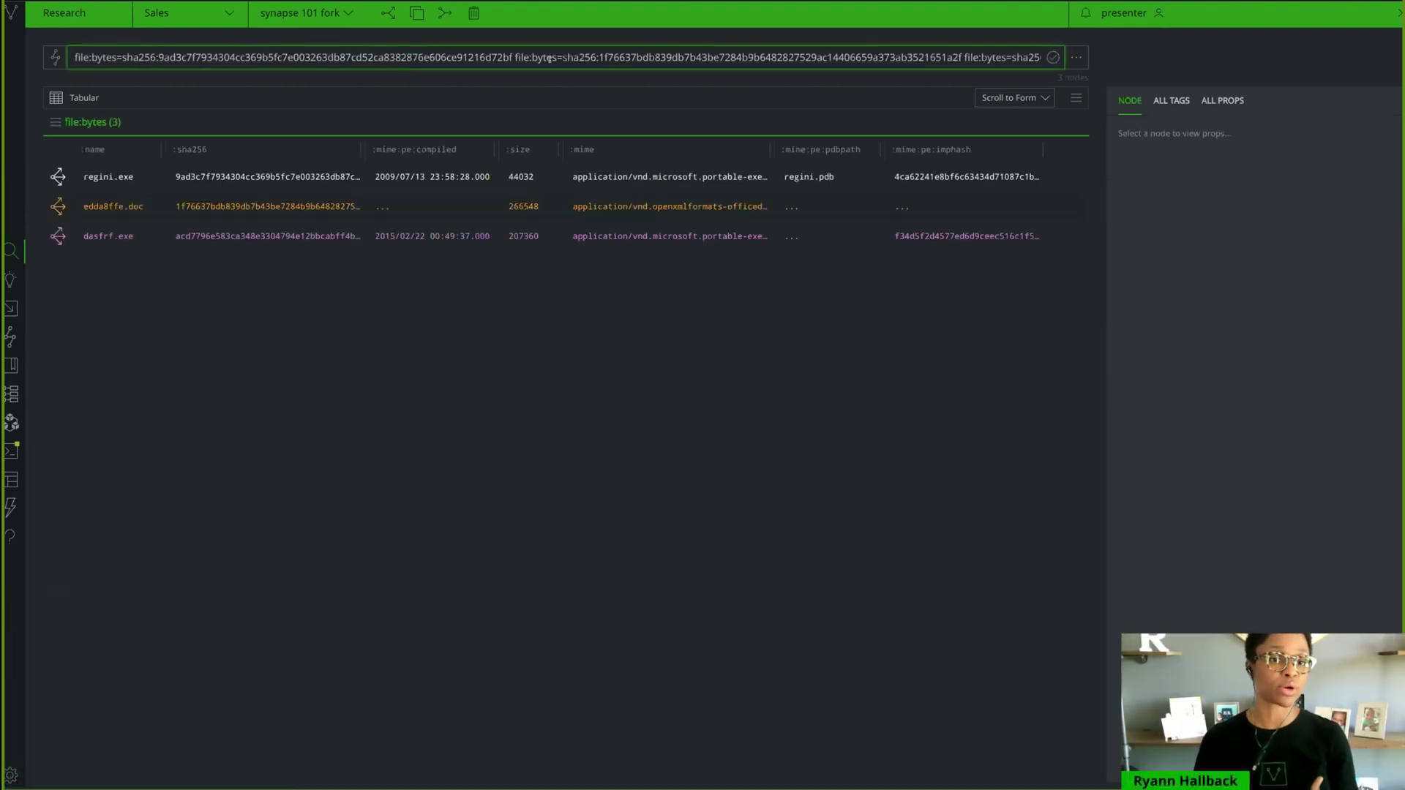
click(708, 237)
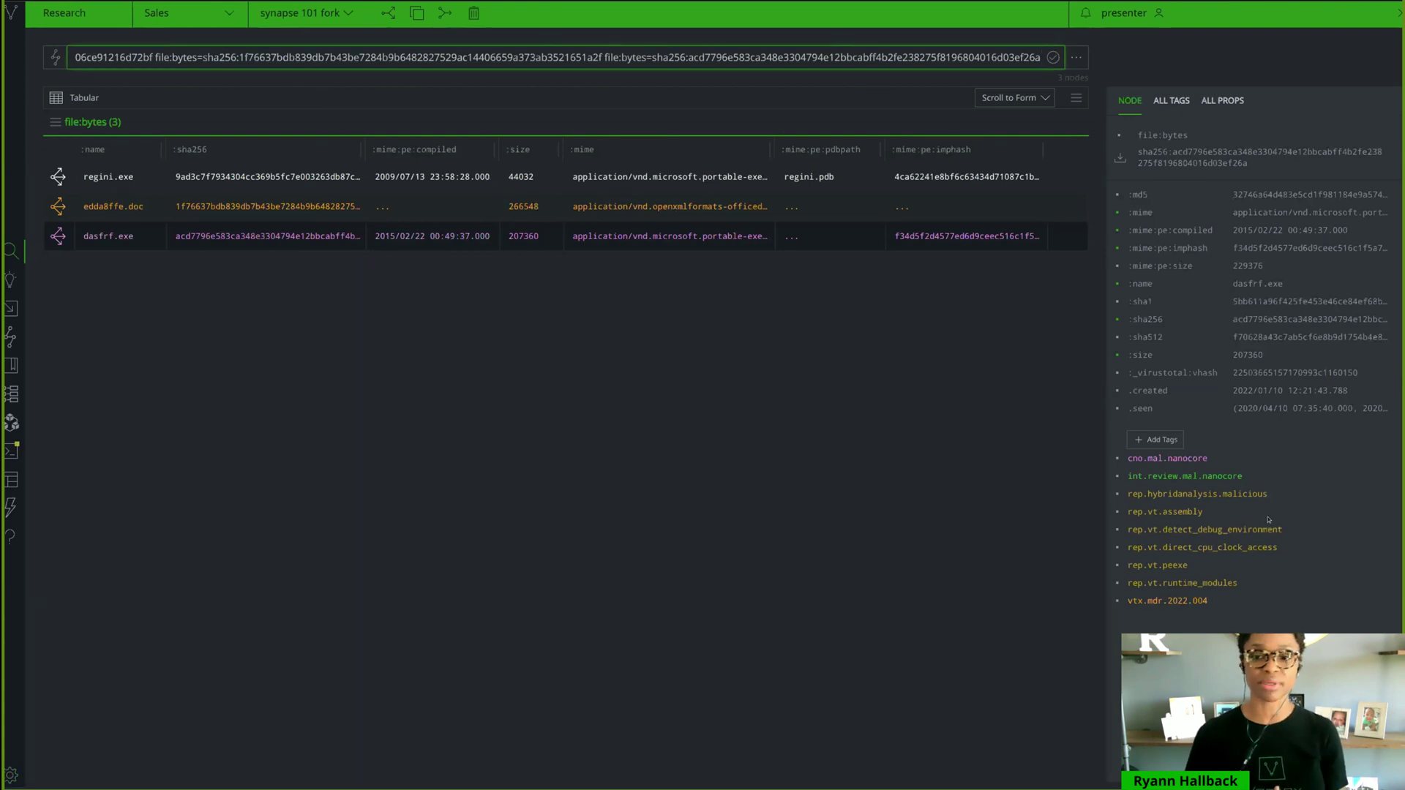
mouse_move(1202, 457)
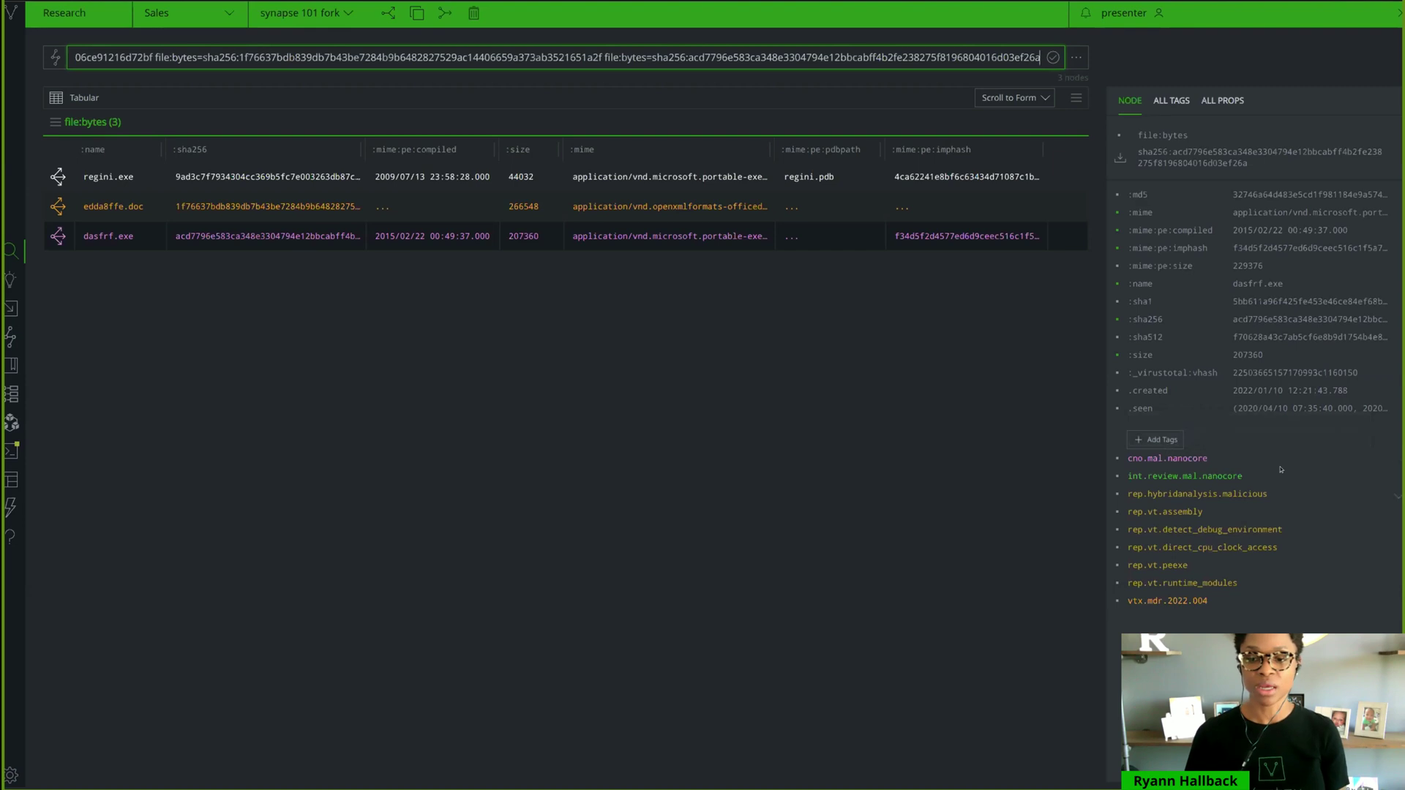
mouse_move(1230, 477)
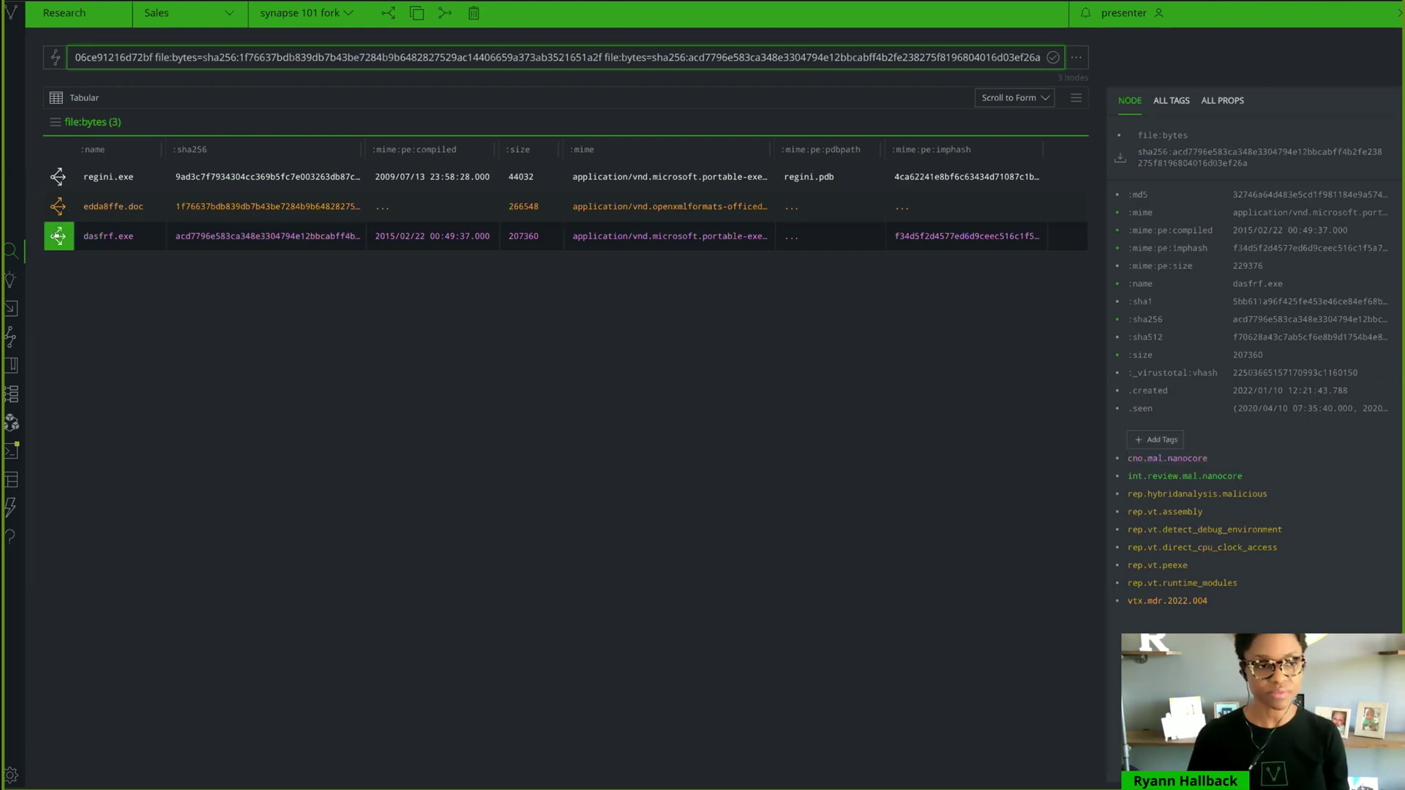
Step: Explore the nodes connected to dasfrf.exe and inspect the trojan.win32.generic.mhun and w32/nanocore.c.gen!eldorado signatures in the it:av:filehit results
click(58, 235)
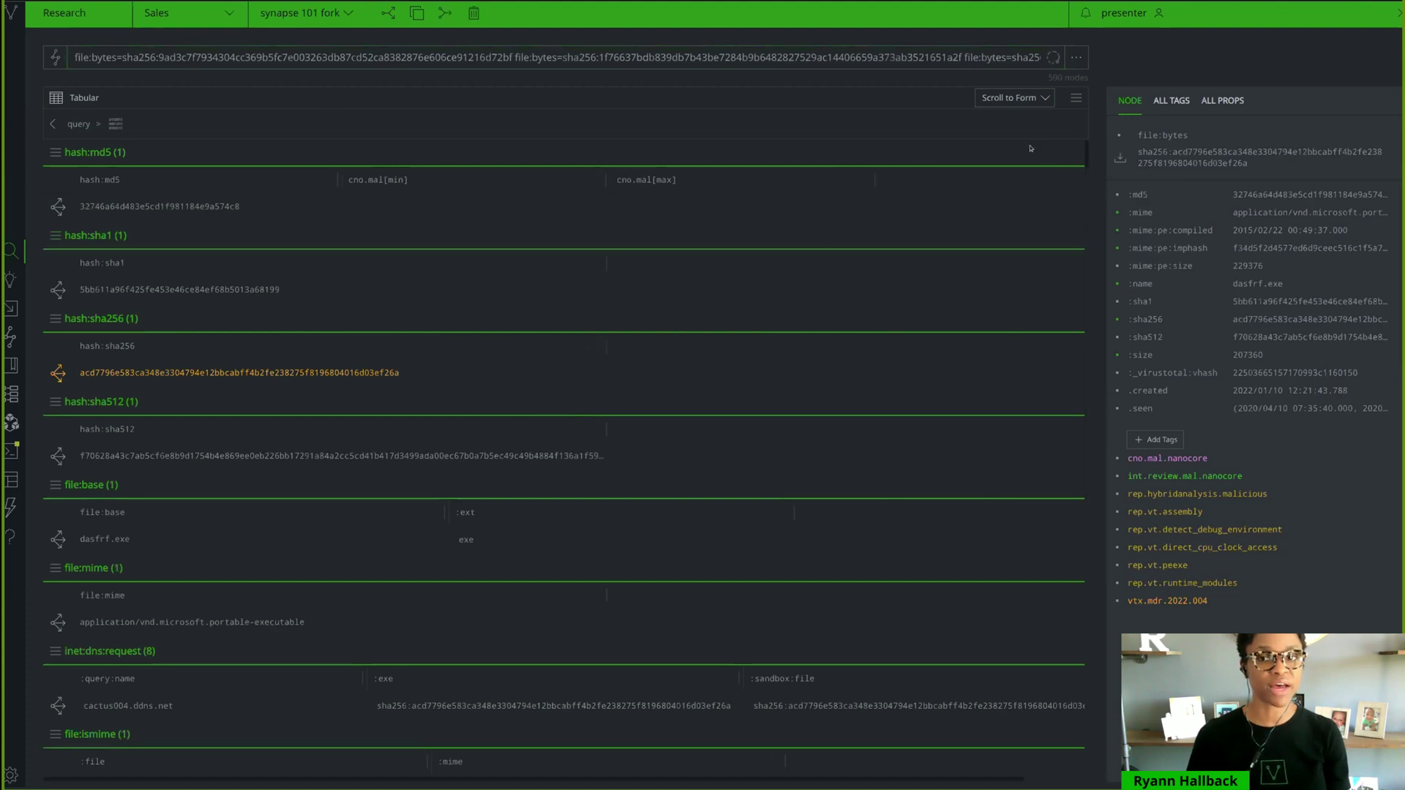
click(1033, 97)
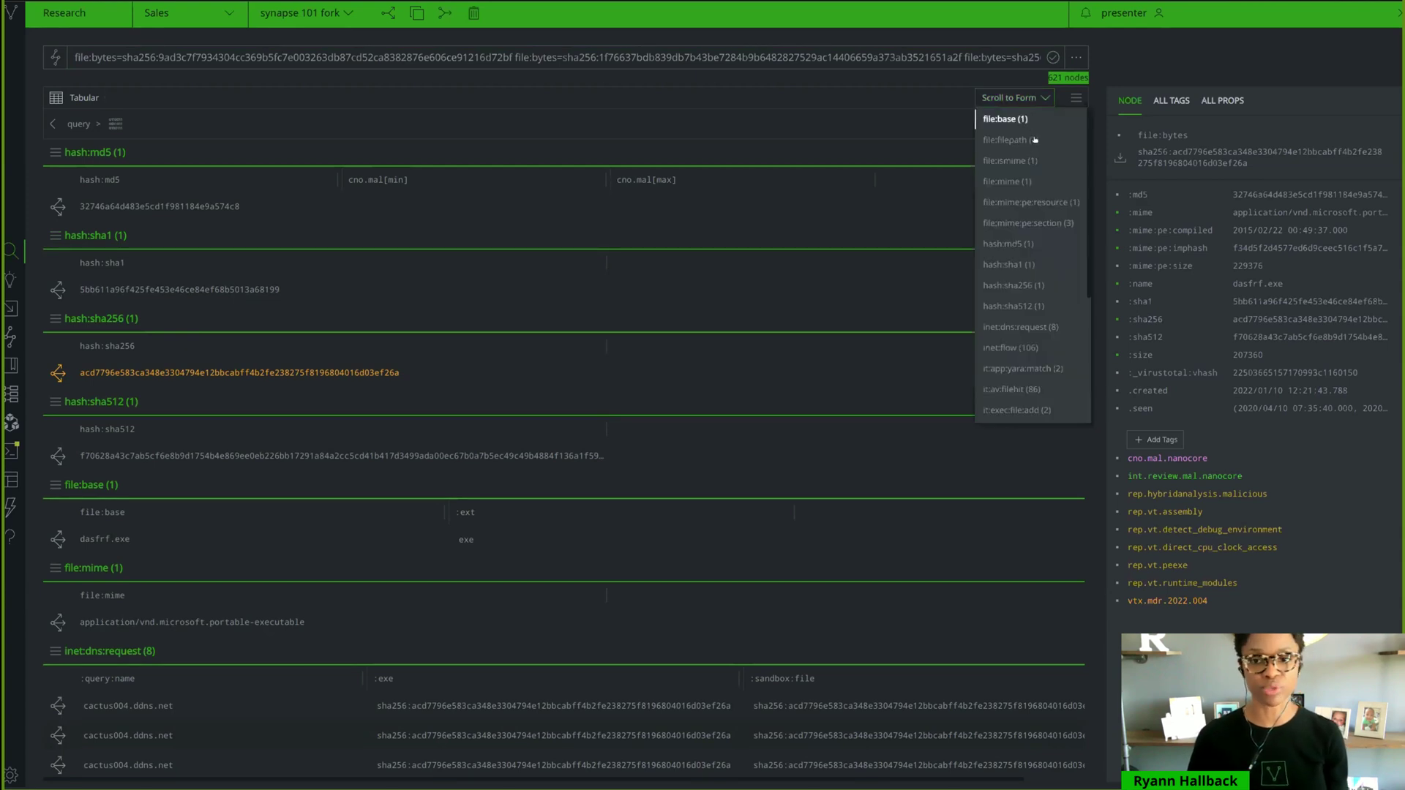
scroll(1039, 188, down, 1)
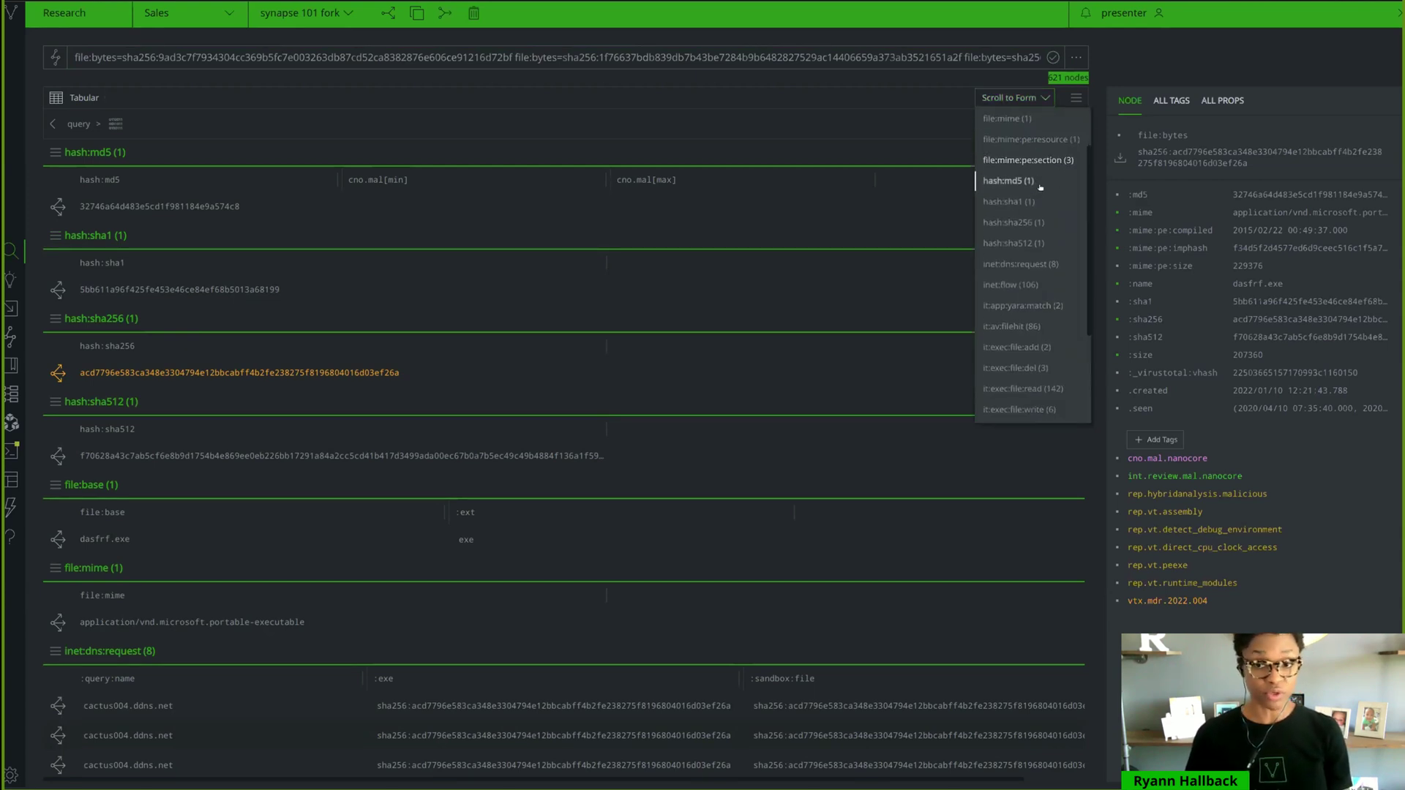
click(1011, 327)
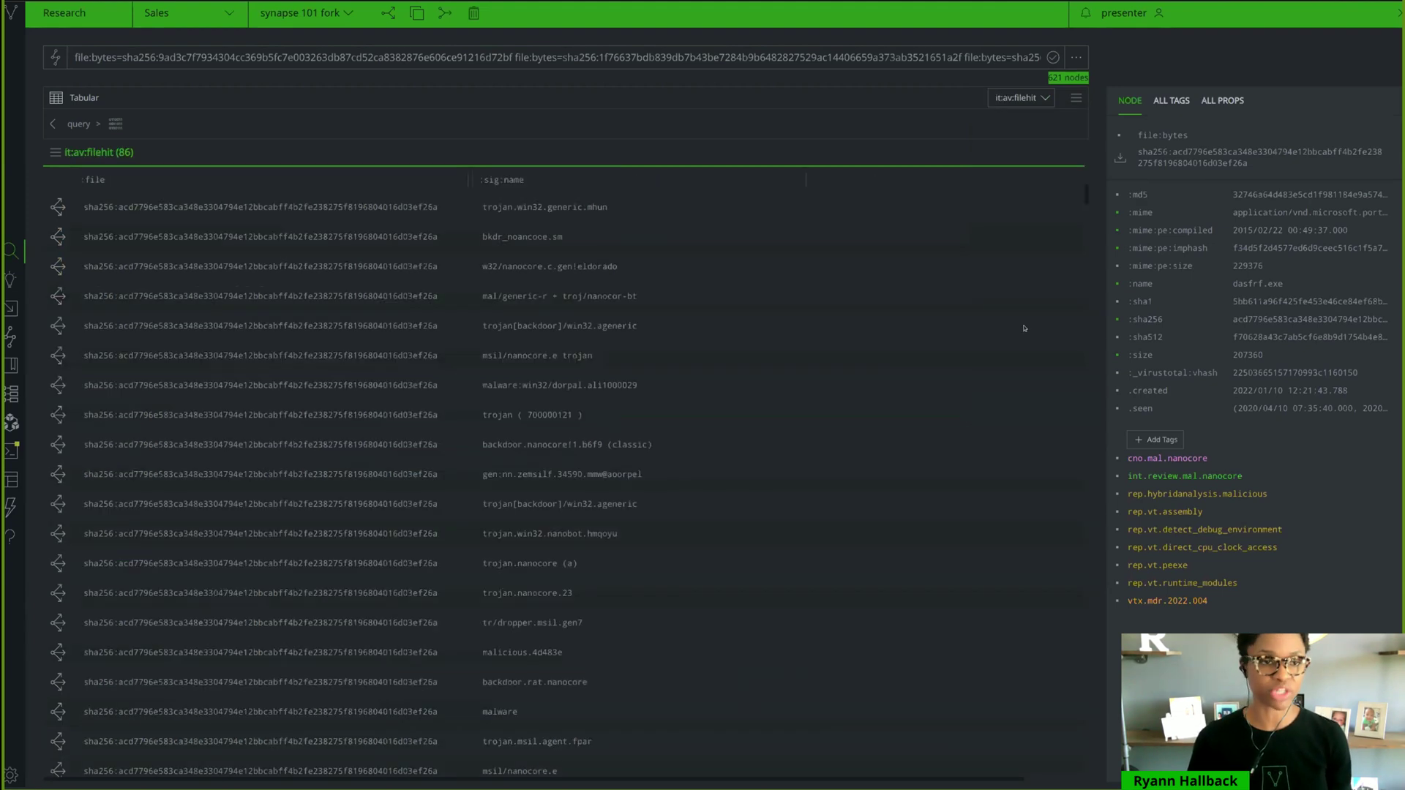
click(398, 207)
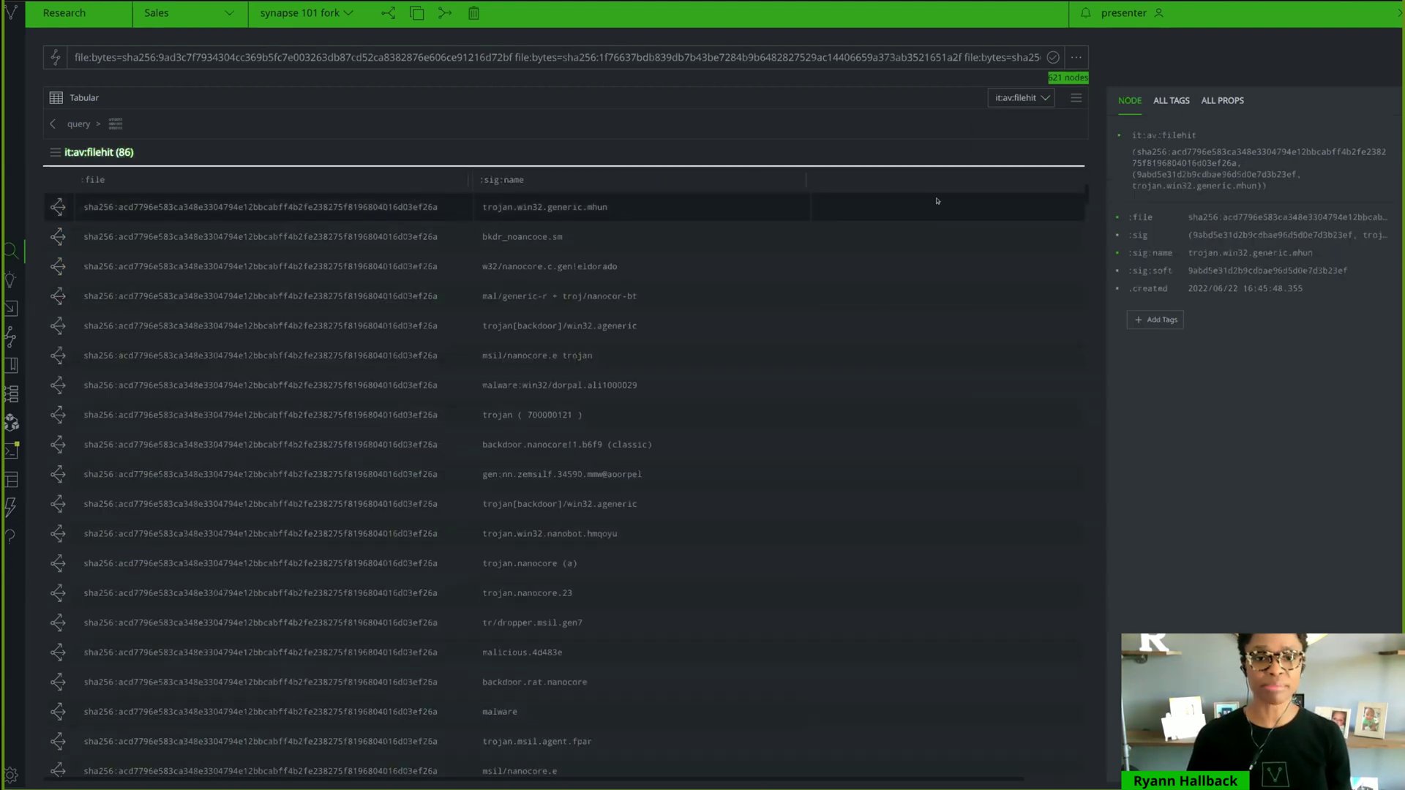
mouse_move(1173, 135)
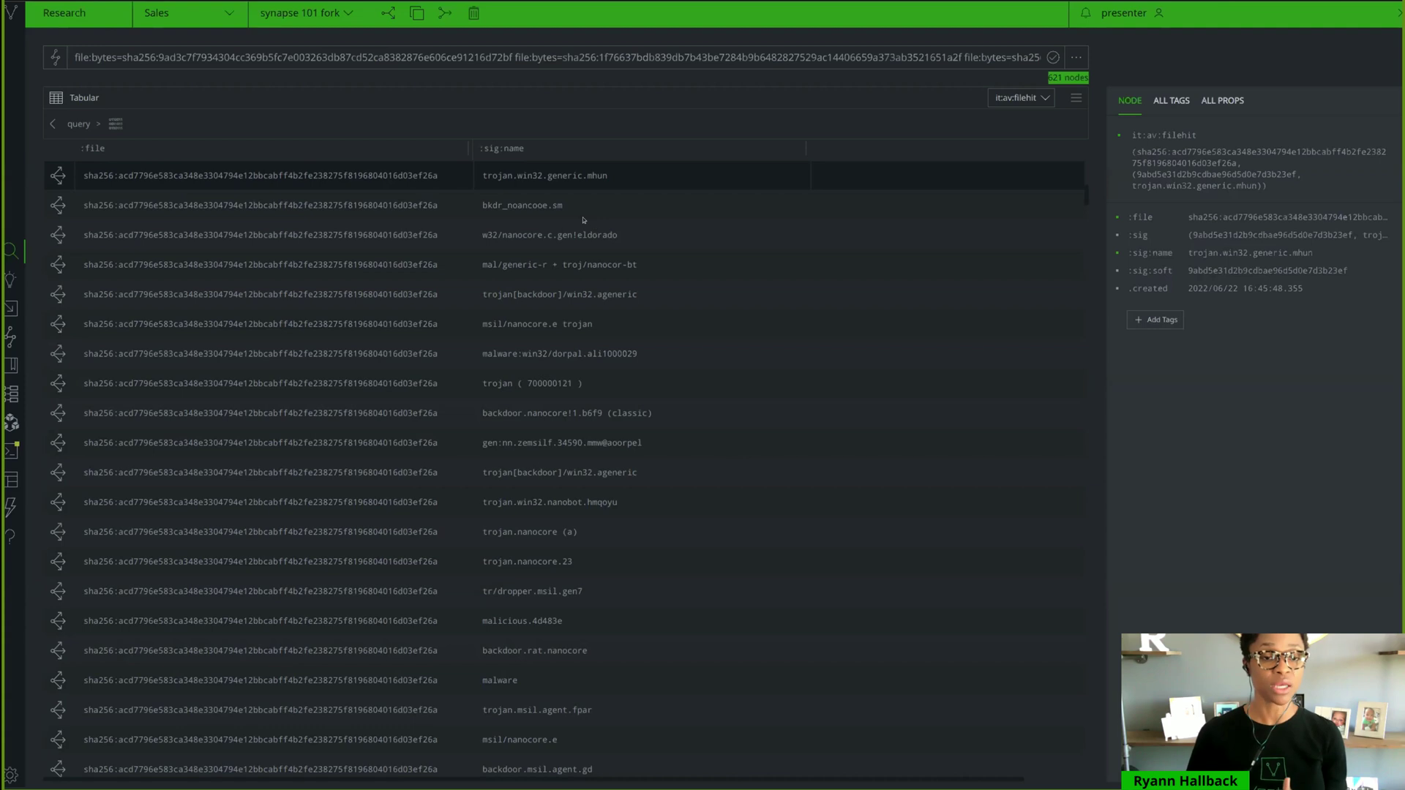
click(558, 234)
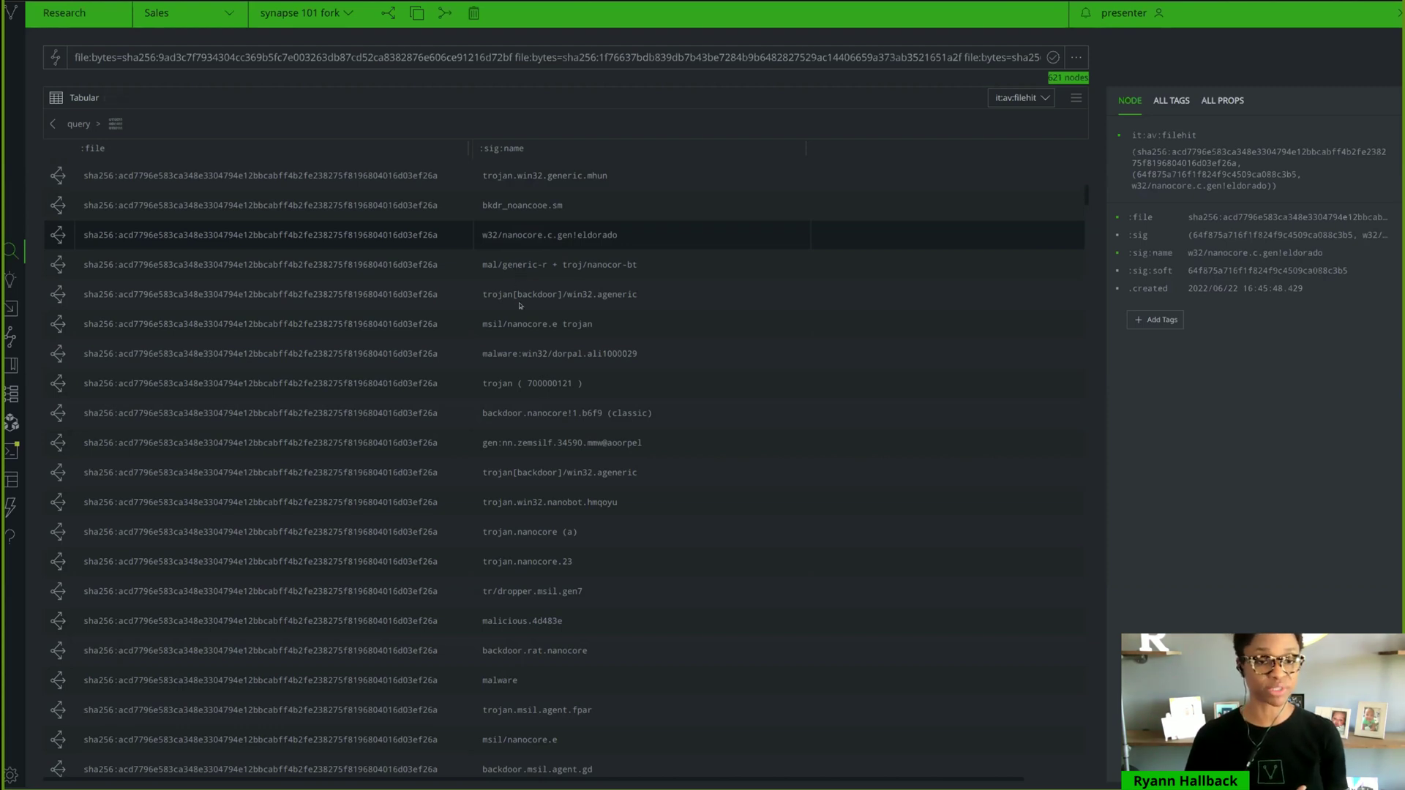
Step: Review the antivirus detections for dasfrf.exe, inspecting the msil/nanocore.e trojan, backdoor.nanocore!1.b6f9 (classic) and trojan.nanocore (a) signatures
click(532, 334)
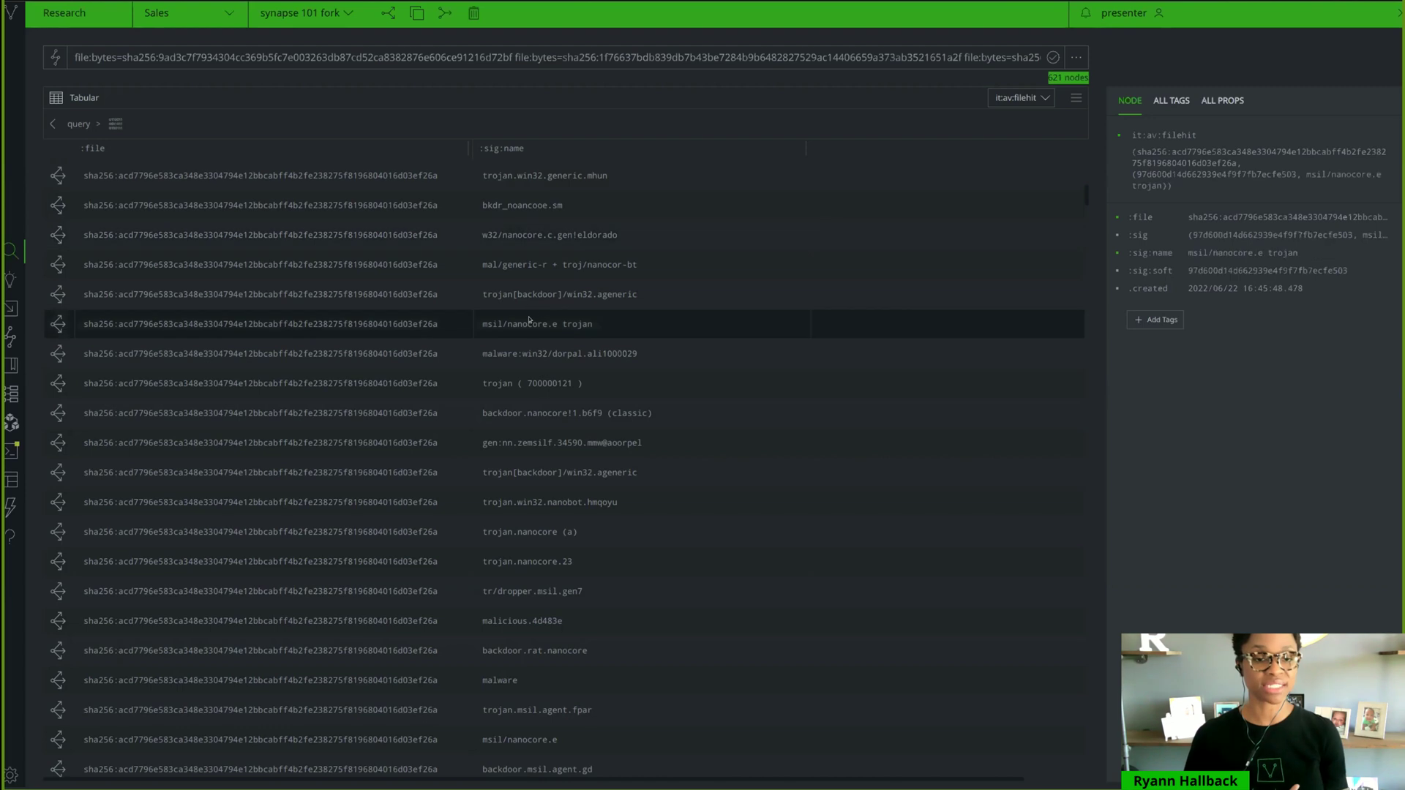
click(556, 414)
scroll(552, 395, down, 3)
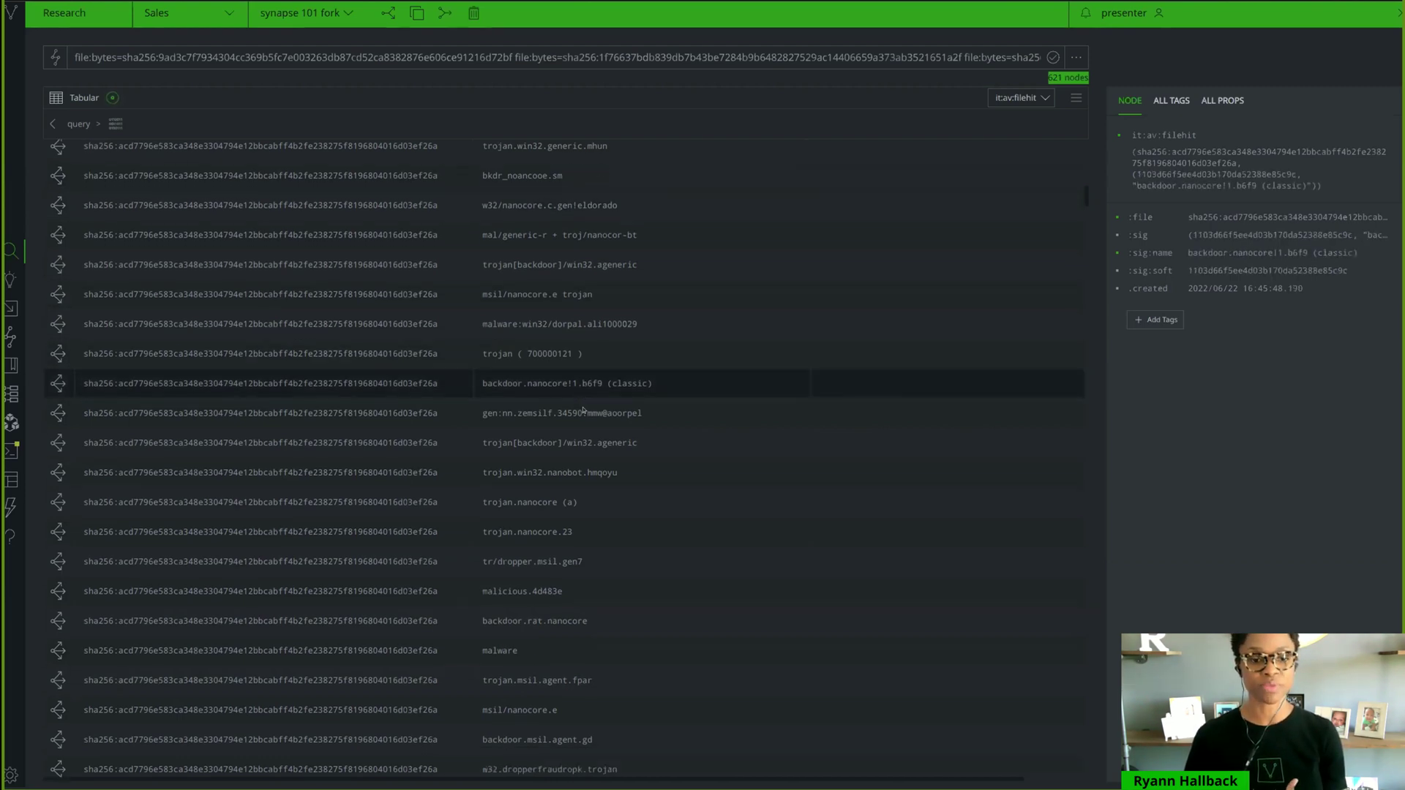
scroll(548, 386, down, 3)
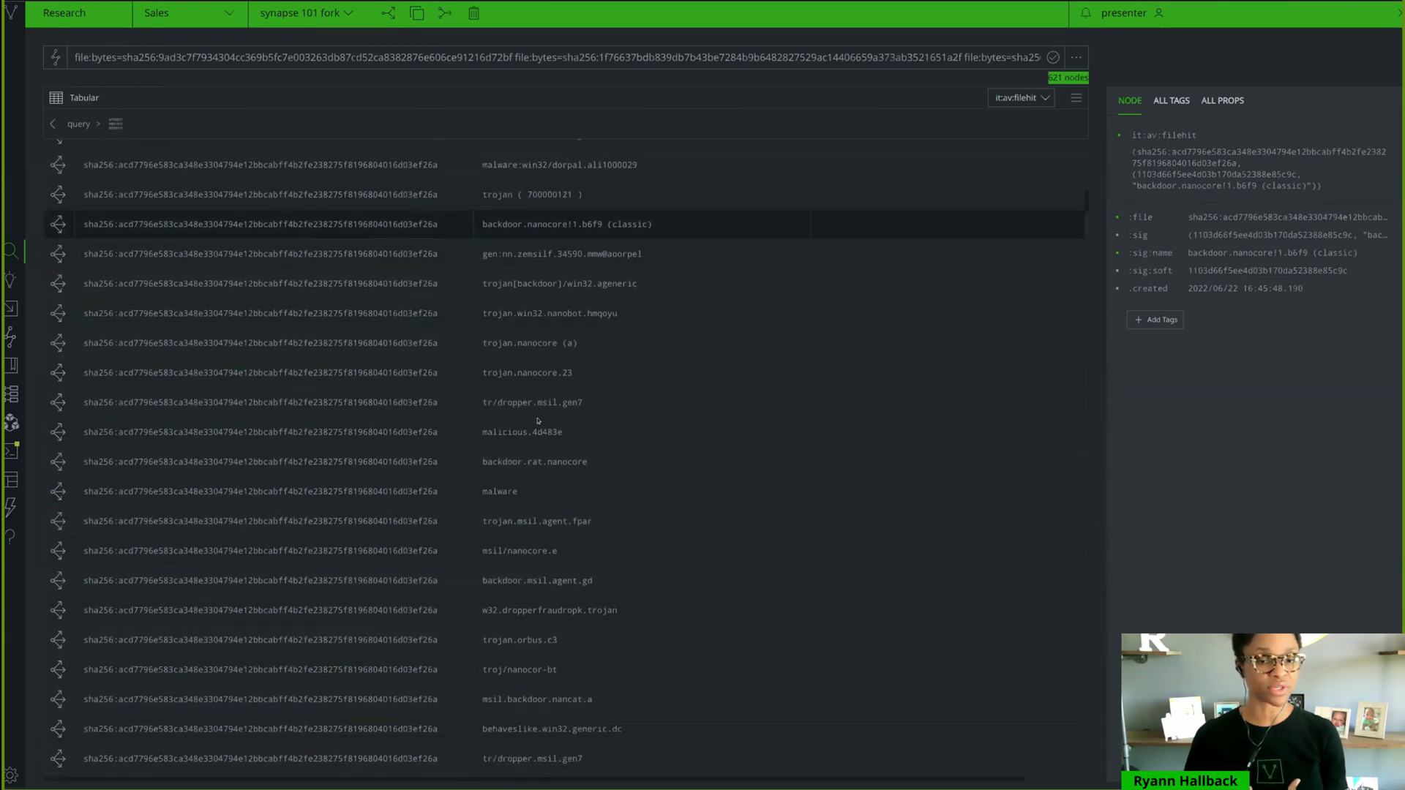
scroll(560, 358, down, 1)
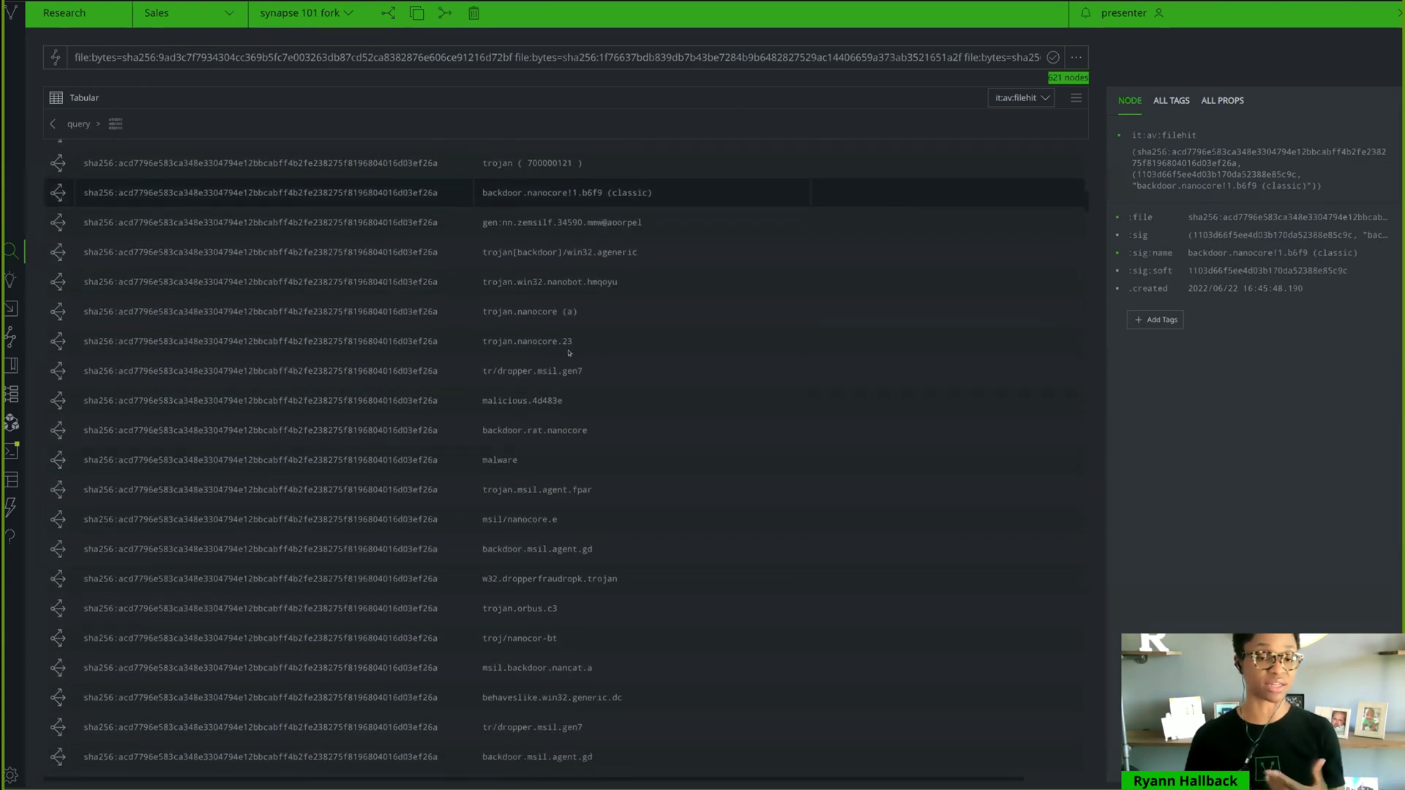
click(544, 322)
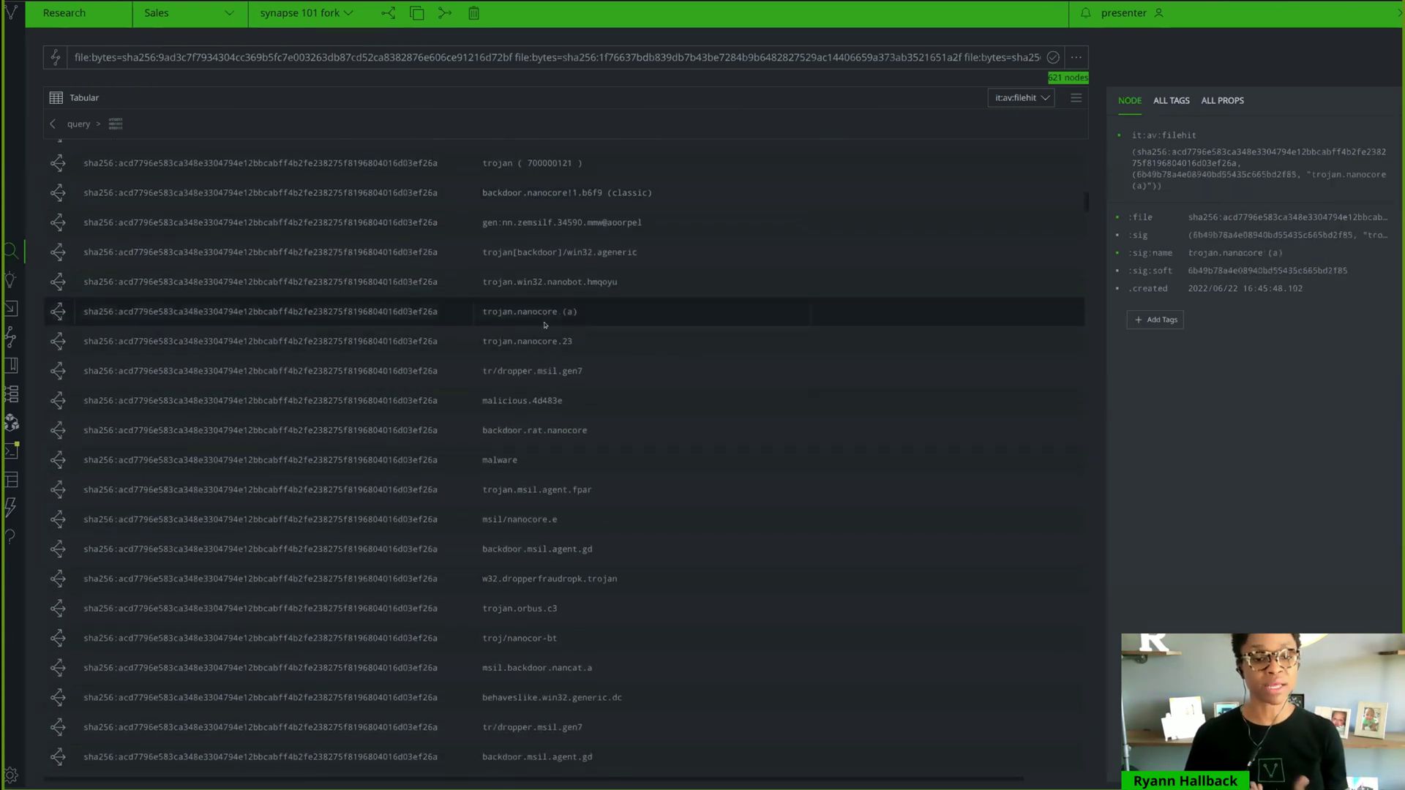
scroll(549, 345, up, 4)
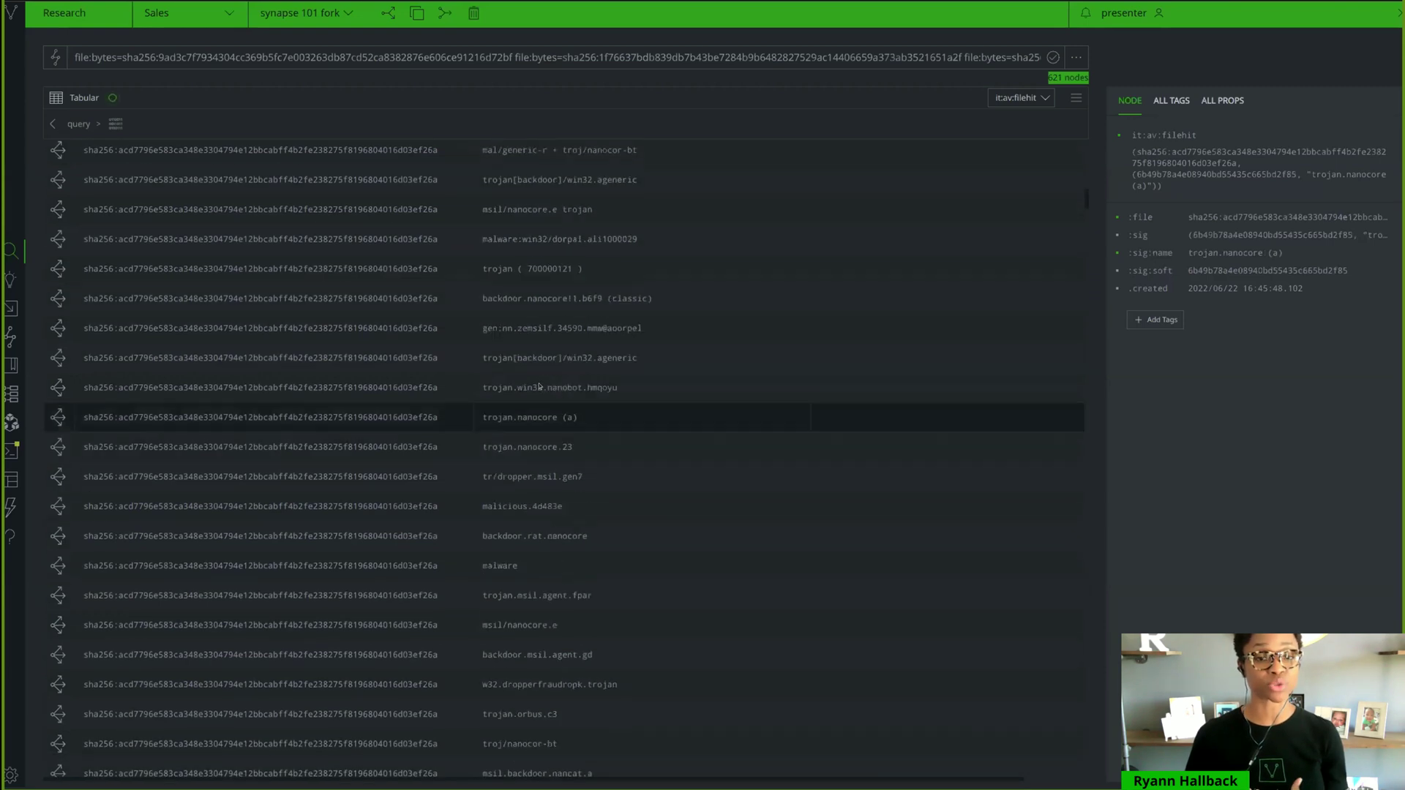
scroll(583, 496, down, 5)
scroll(583, 496, up, 15)
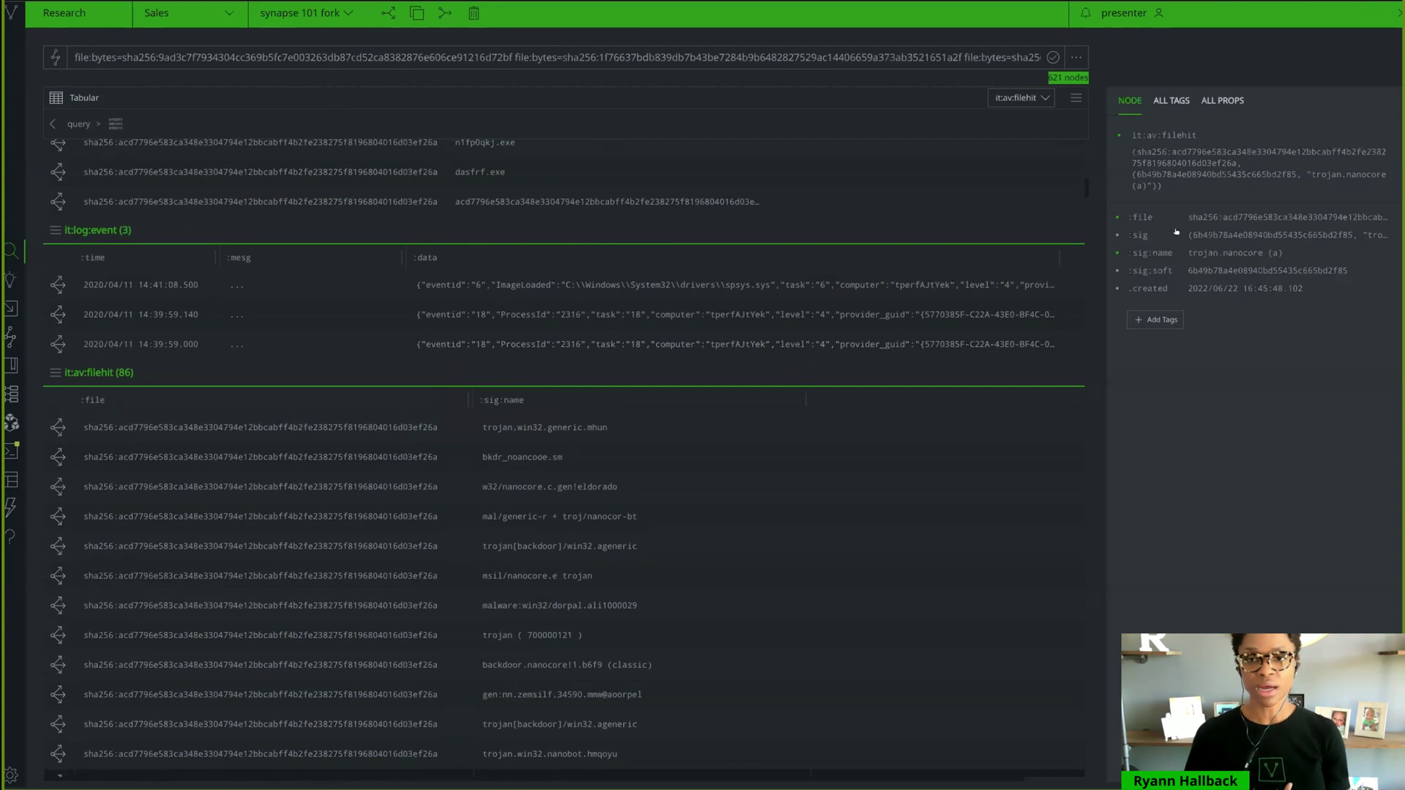
Step: Go to the it:app:yara:match results and inspect the properties and tags of the Nanocore_RAT_Gen_2 and Nanocore_RAT_Feb18_1 matches
click(1021, 100)
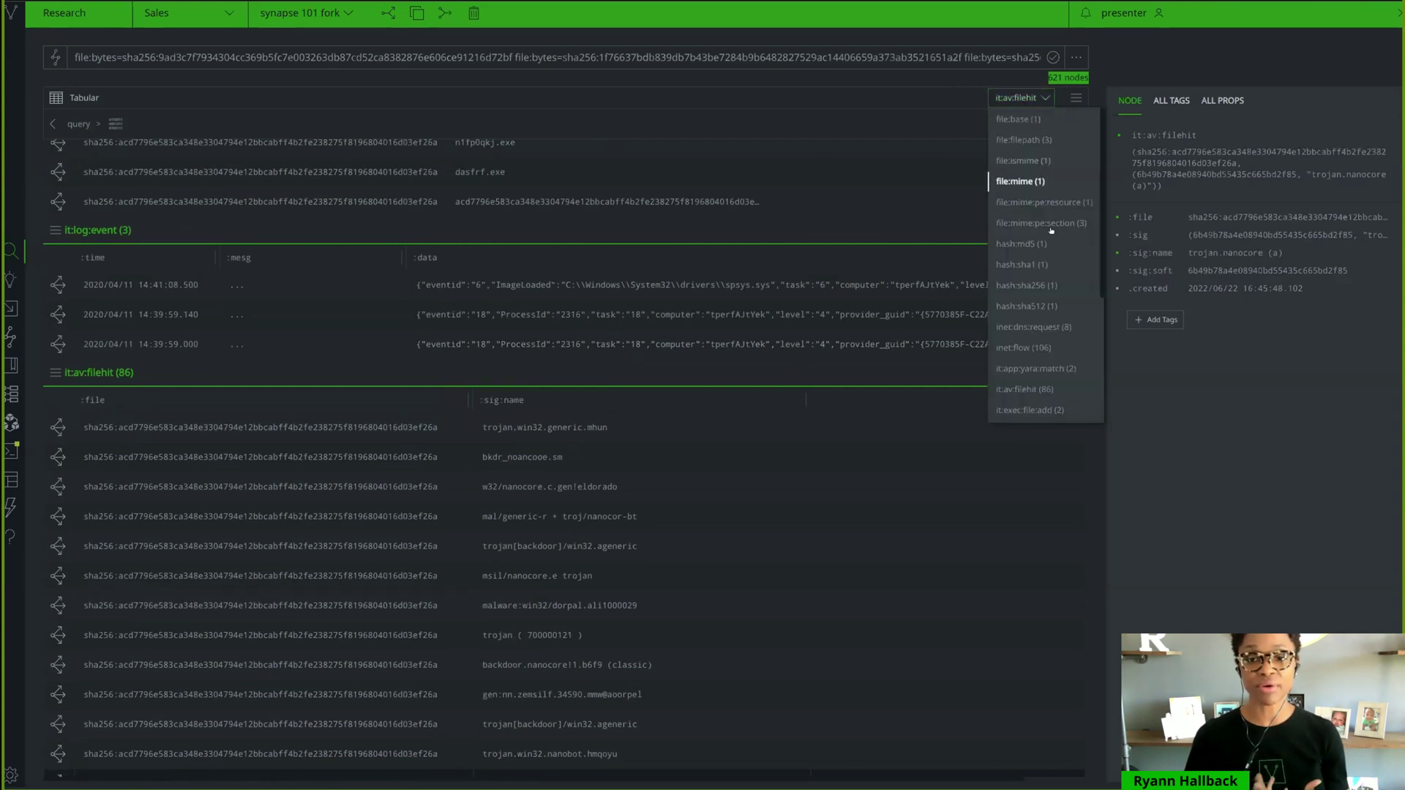
scroll(1038, 296, down, 1)
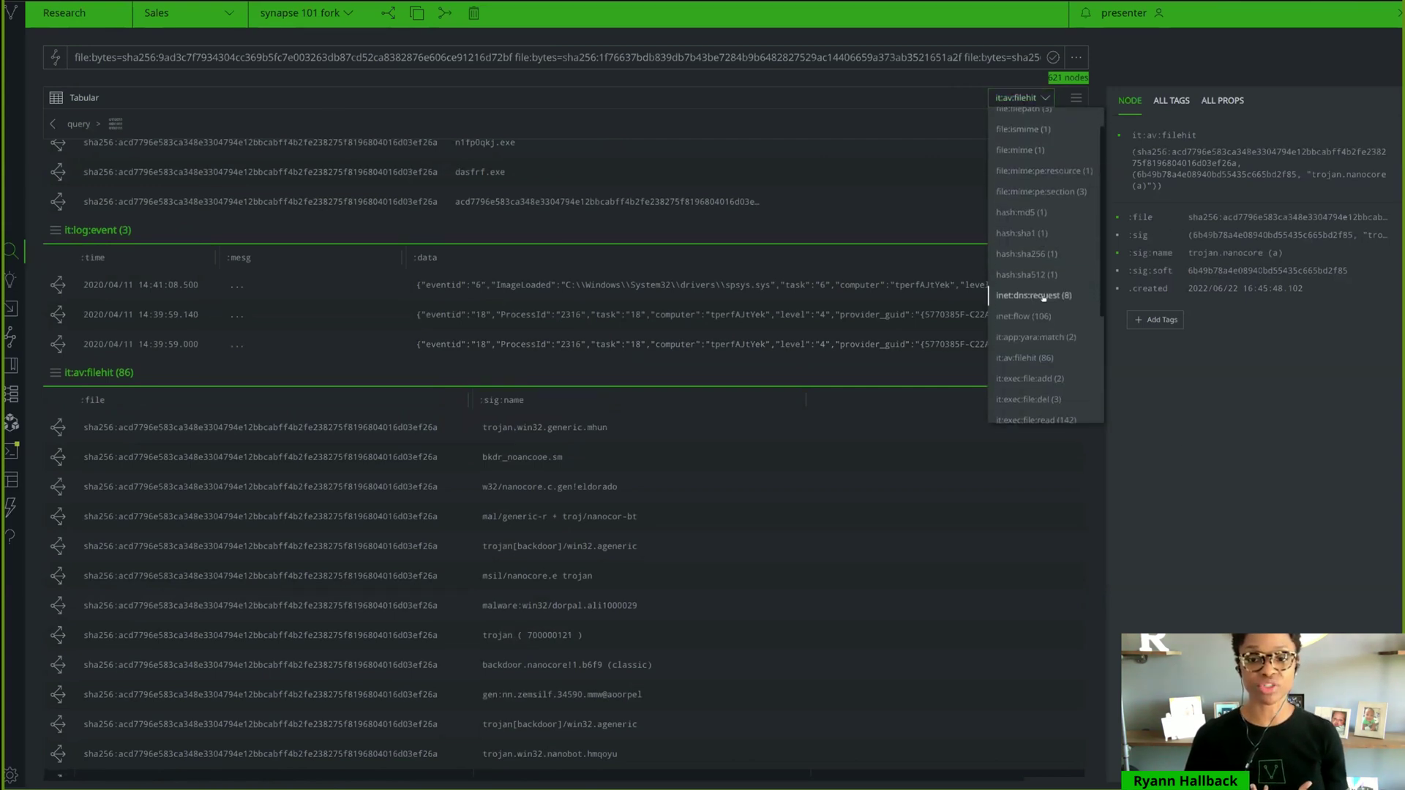
click(1034, 337)
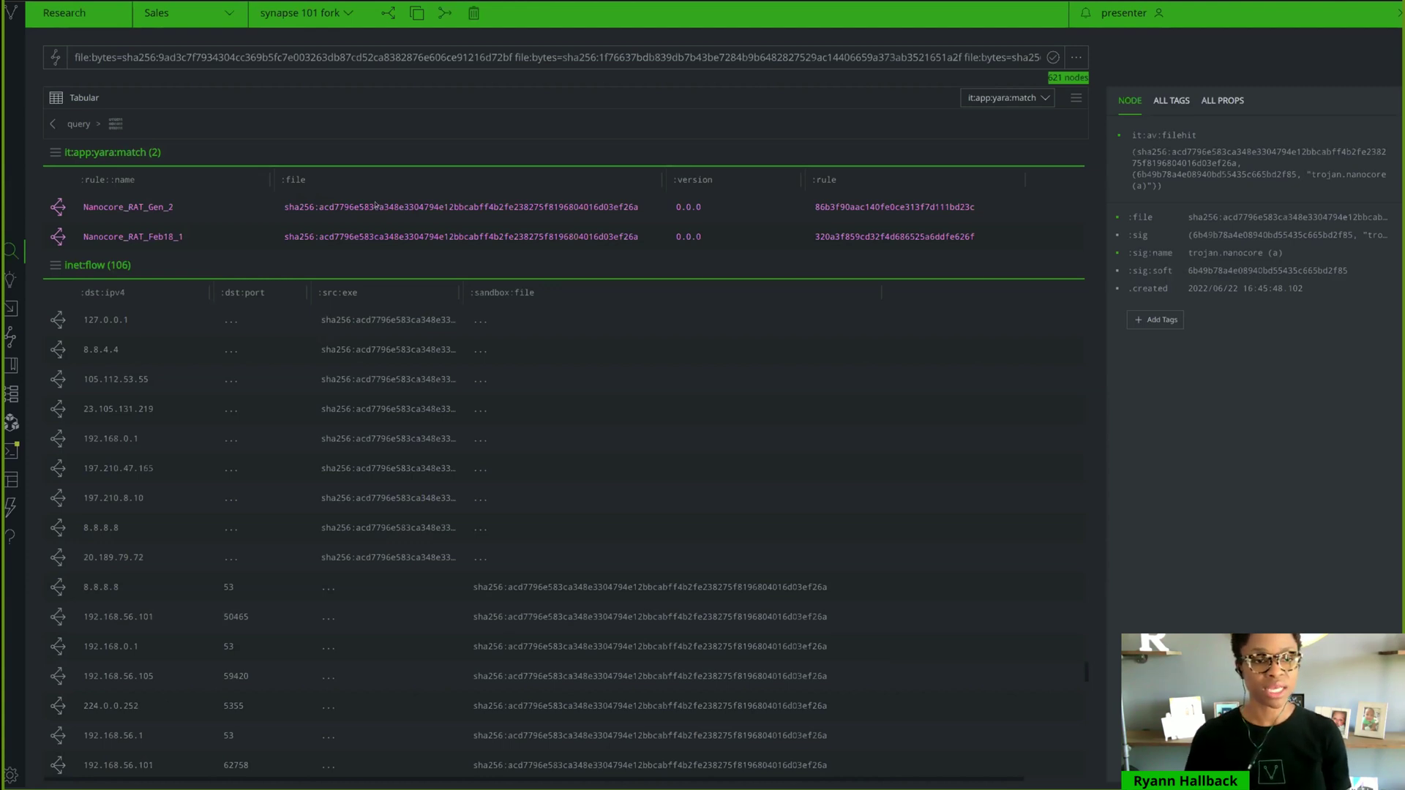
click(375, 206)
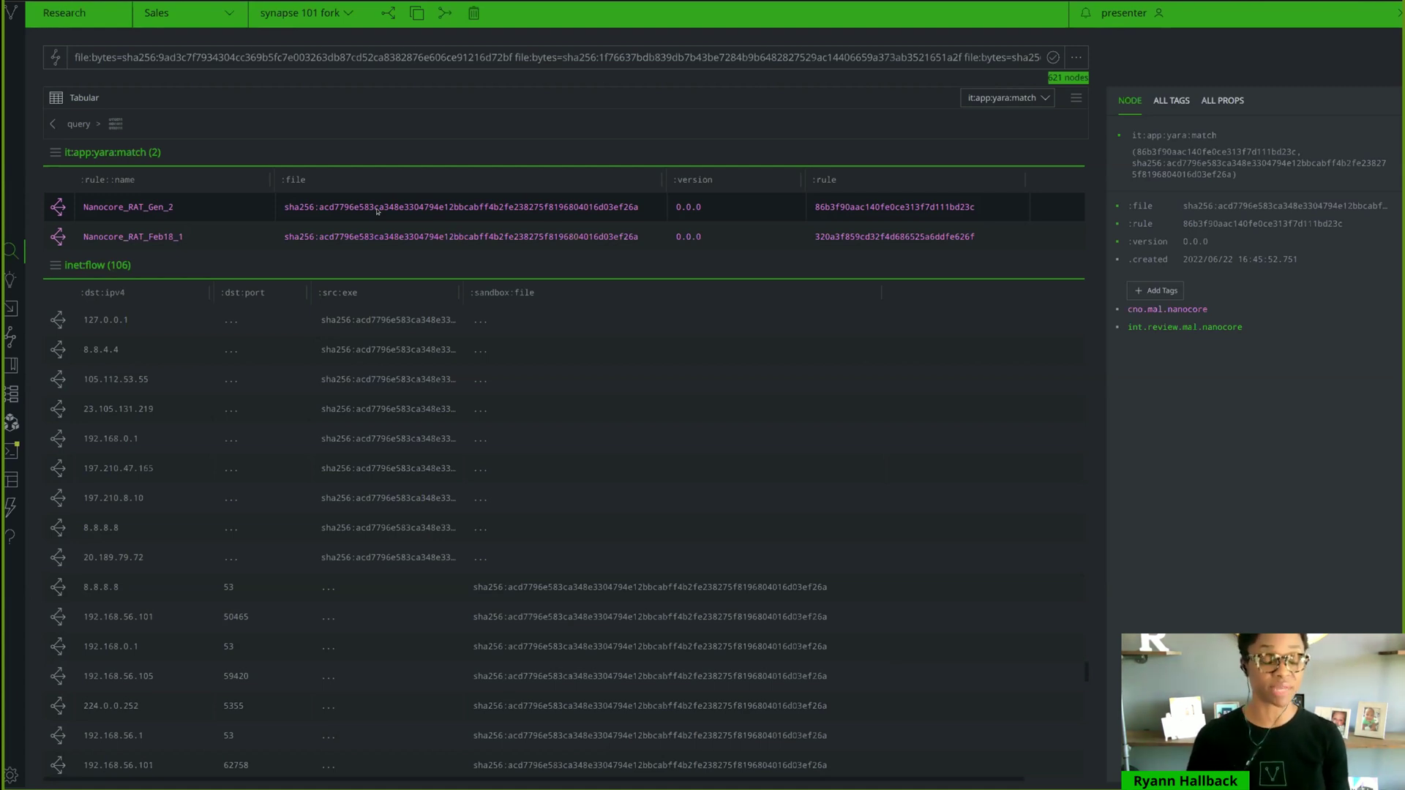
shift+click(392, 241)
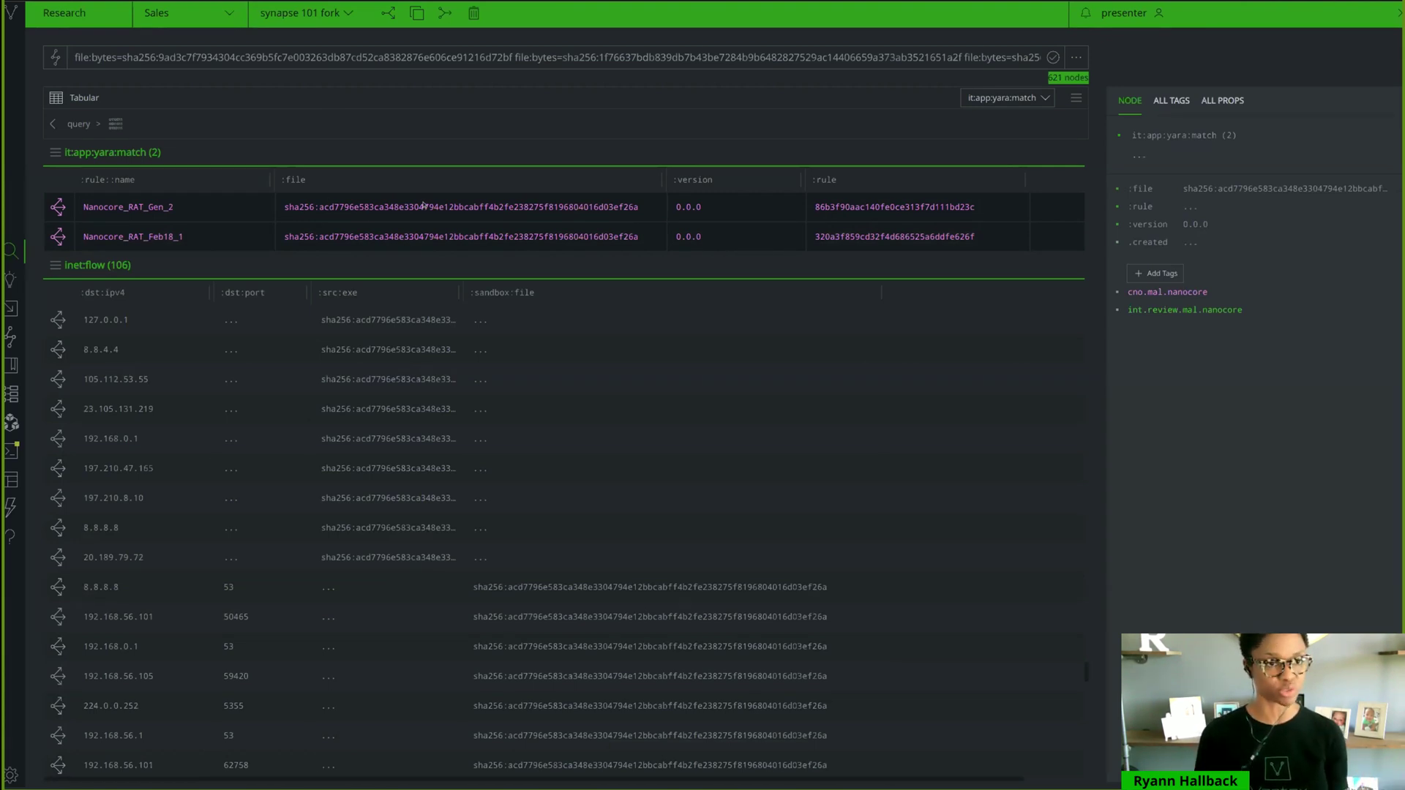
Step: Explore from both YARA matches to their rules and read the rule text of Nanocore_RAT_Feb18_1 and Nanocore_RAT_Gen_2
click(396, 208)
shift+click(139, 236)
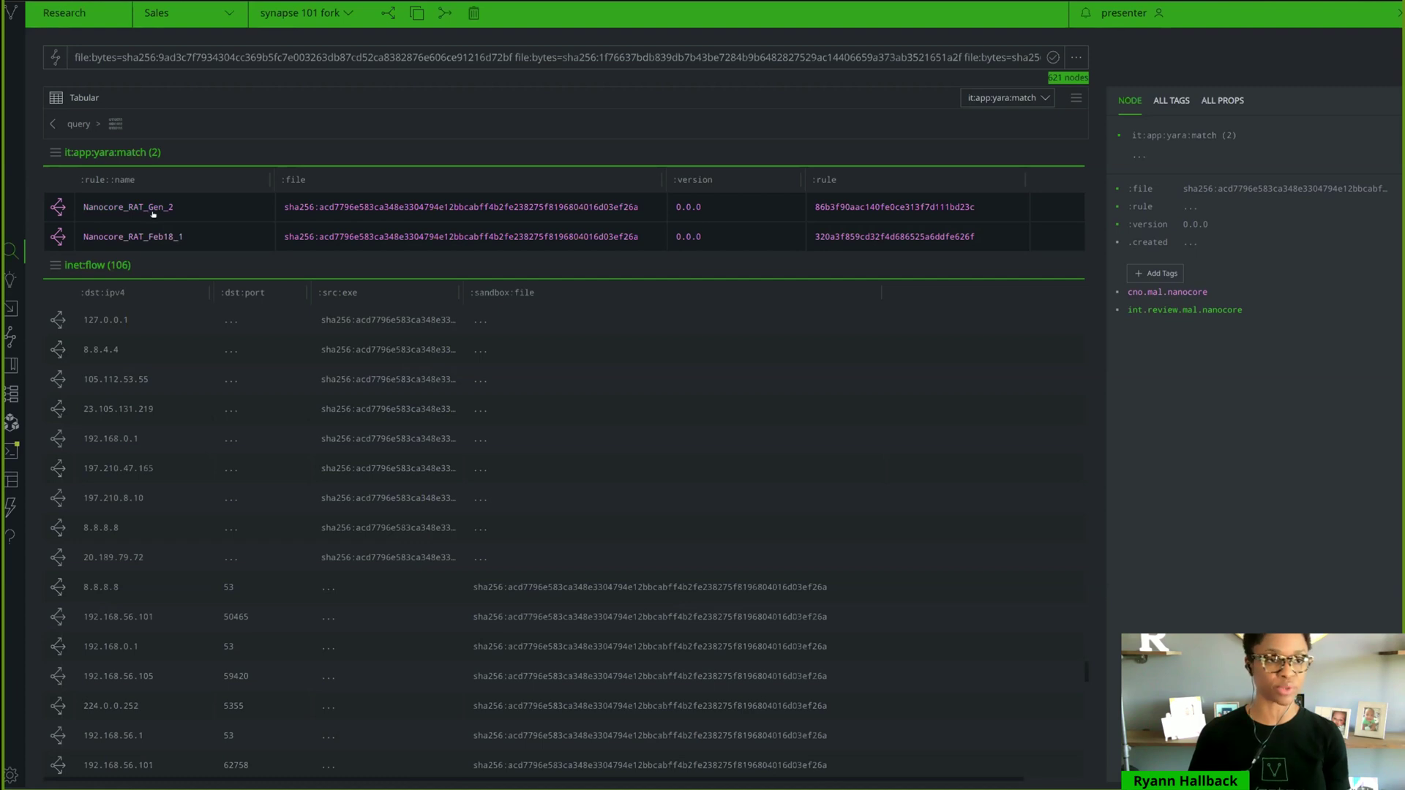
click(58, 207)
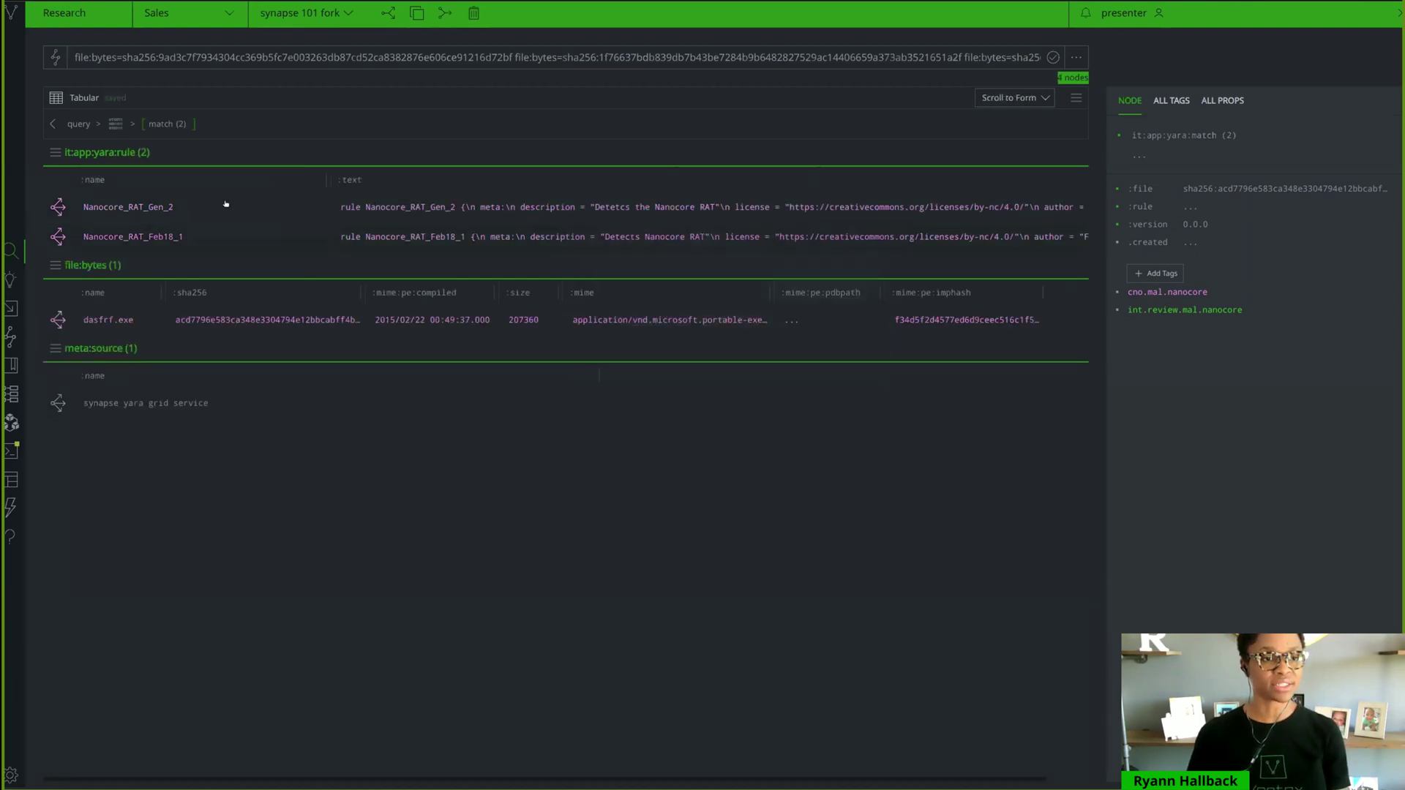
click(173, 235)
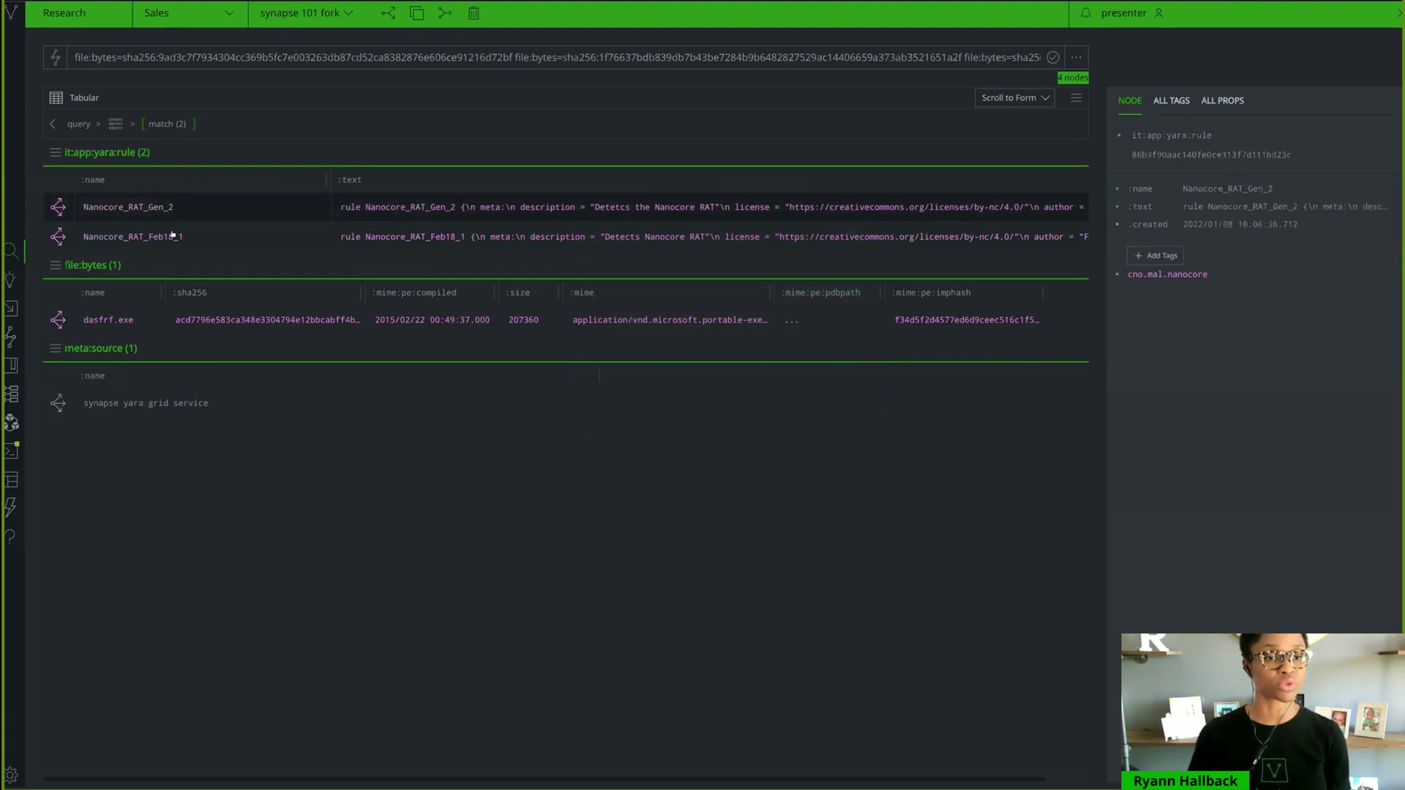
double_click(406, 234)
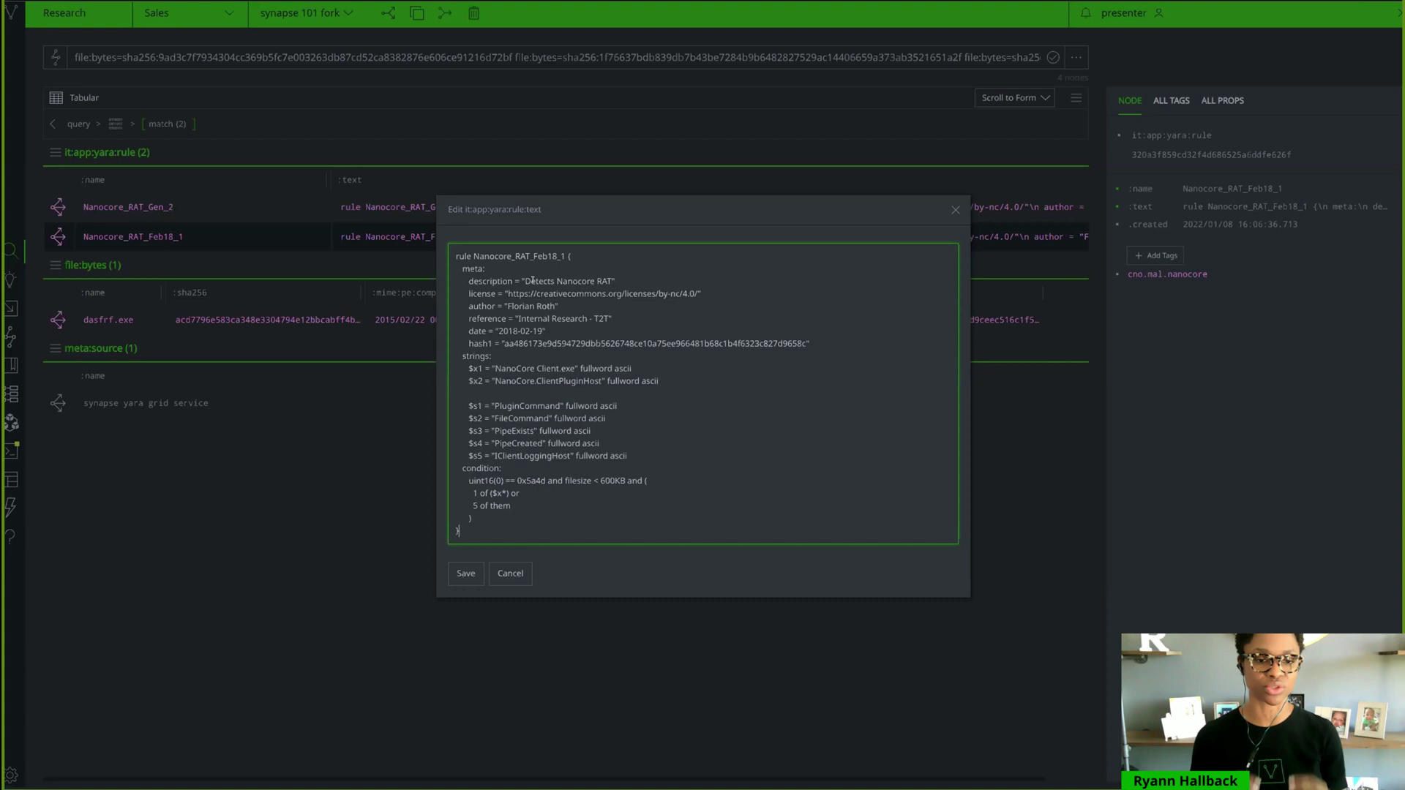
click(495, 573)
mouse_move(616, 234)
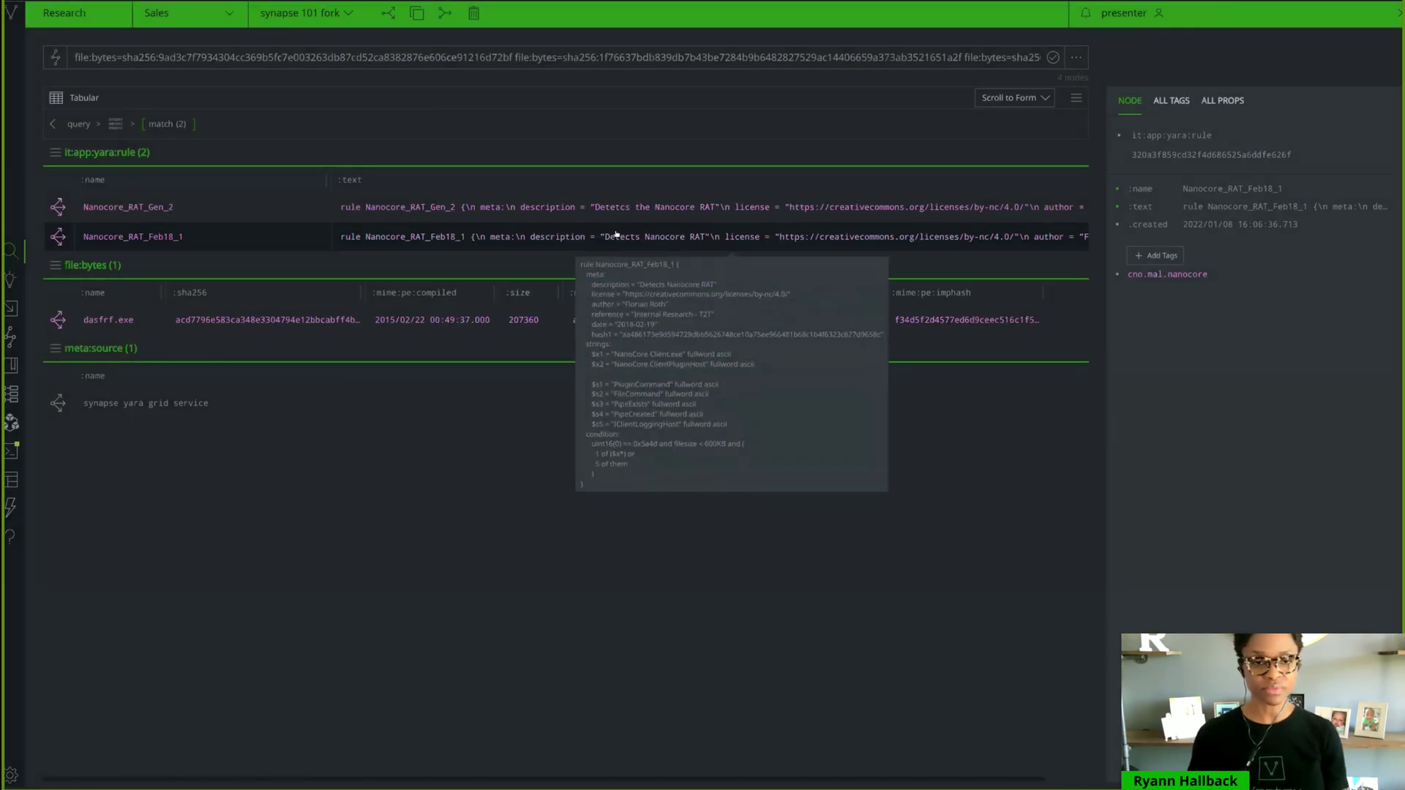
mouse_move(805, 239)
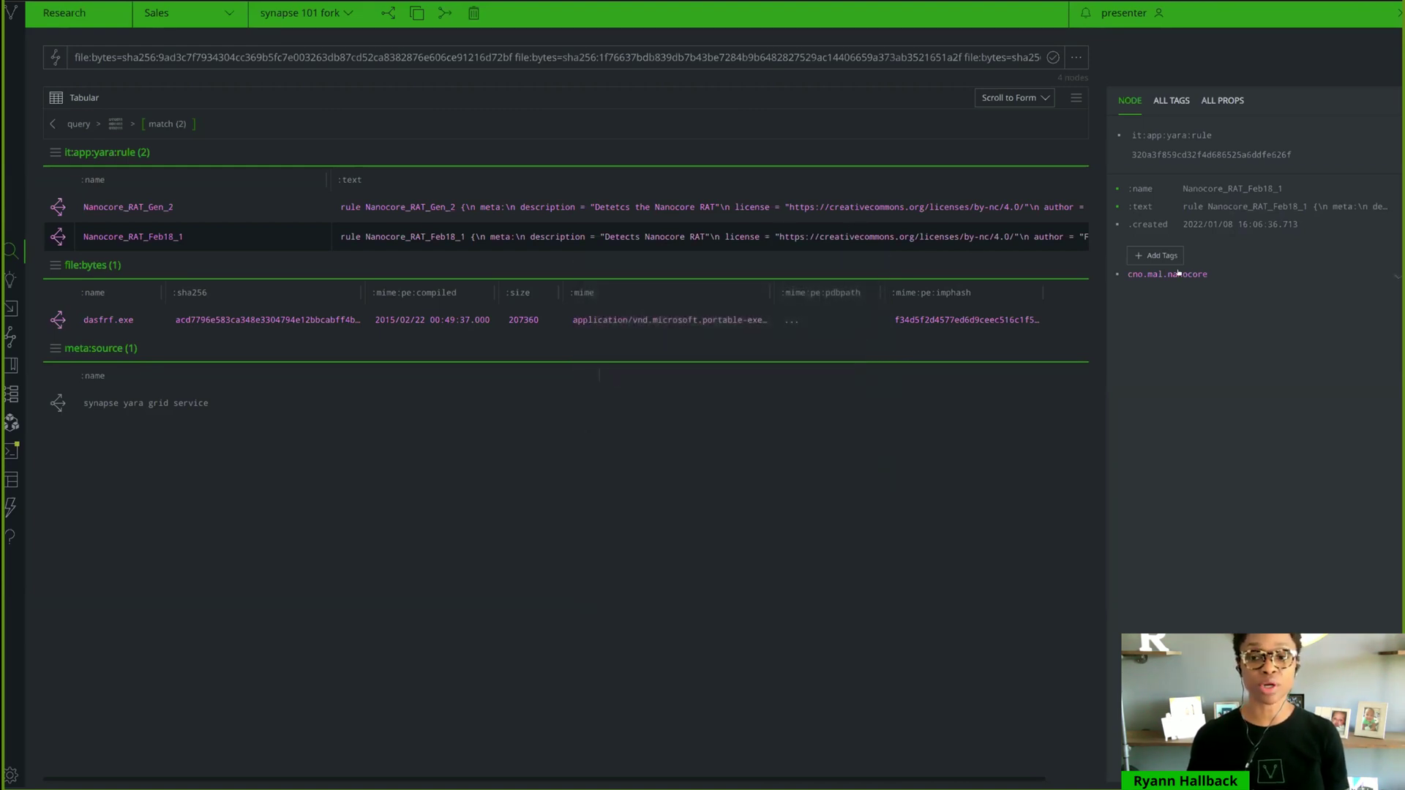
mouse_move(1176, 273)
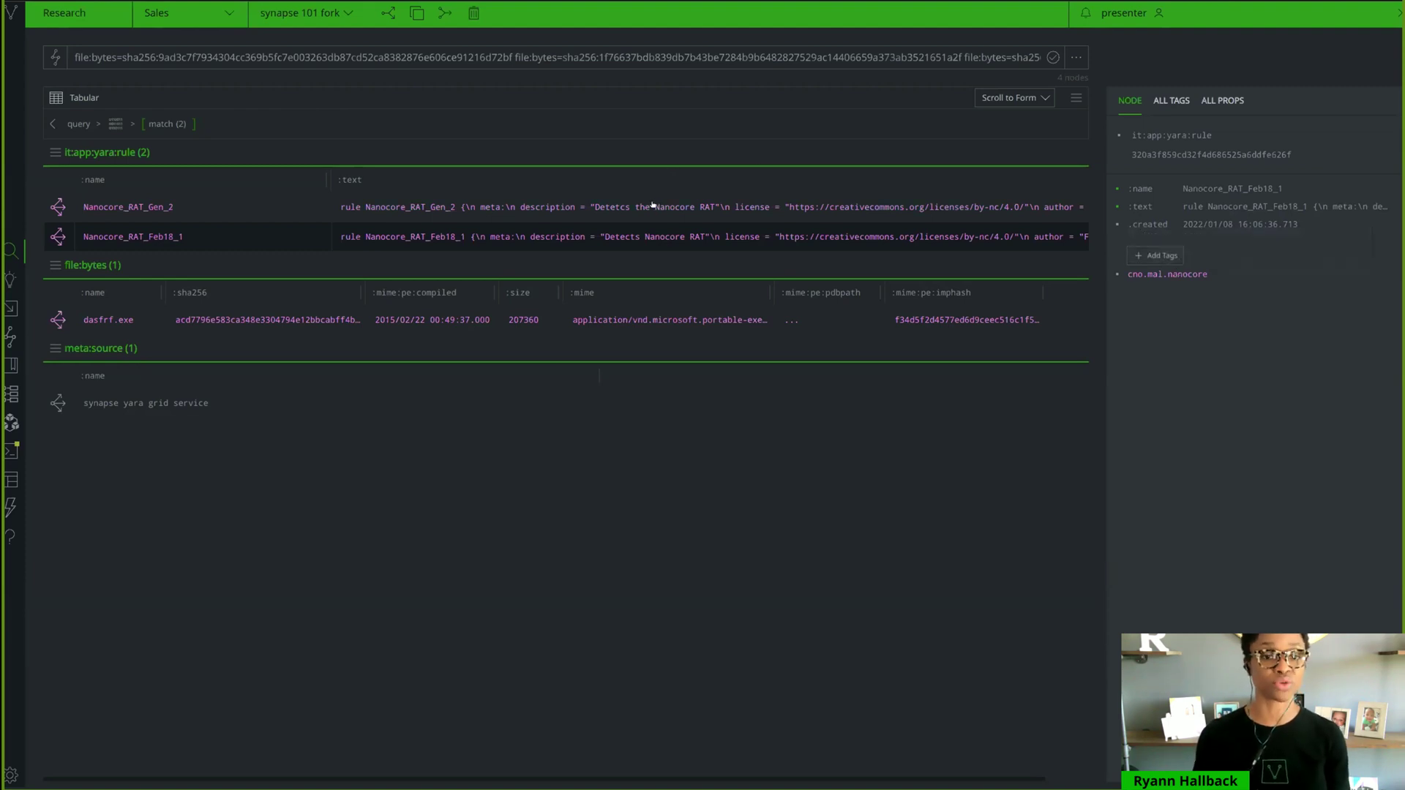
mouse_move(652, 205)
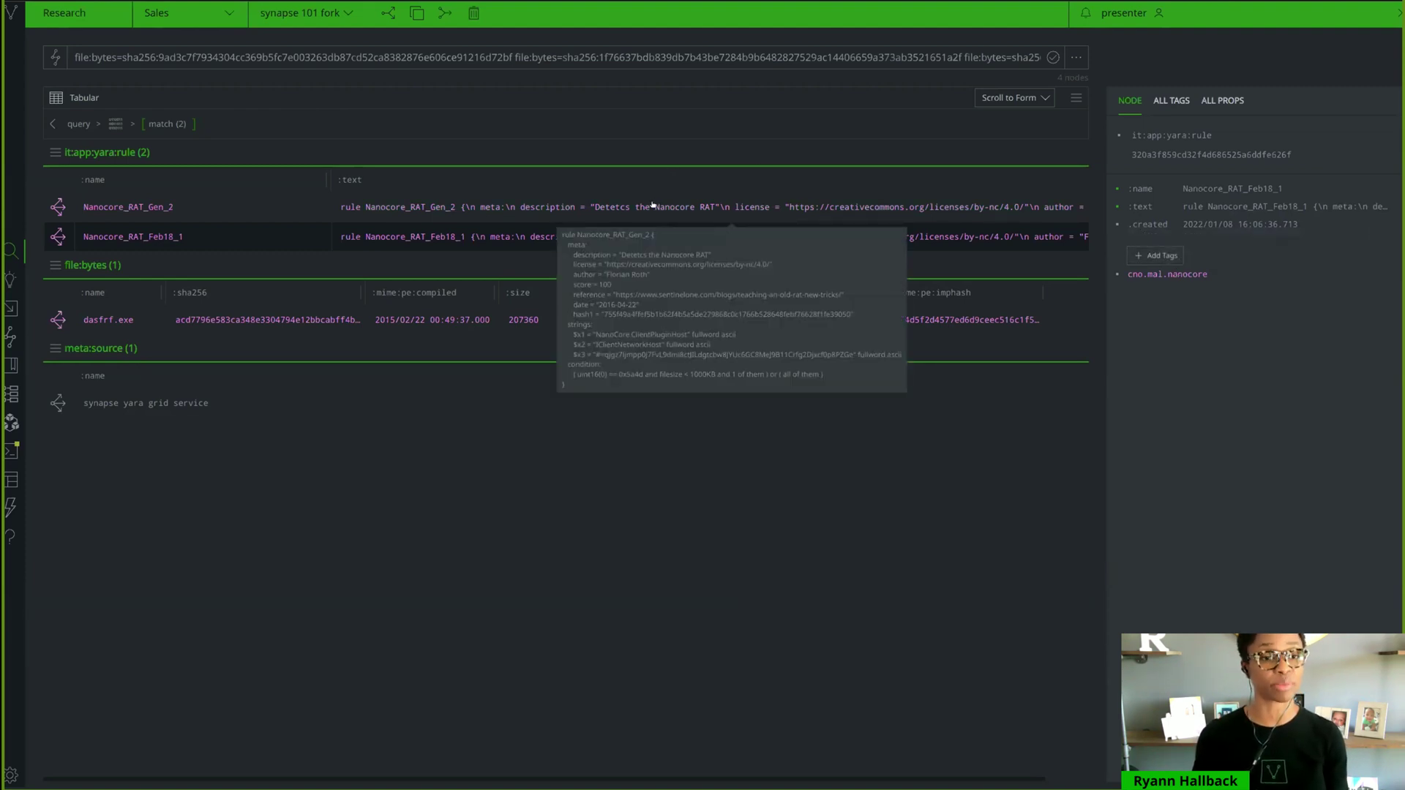
Step: Explore from both YARA rules through all their matches to the matched files, and compare the tags on dasfrf.exe and the file compiled 2016/03/09
shift+click(234, 212)
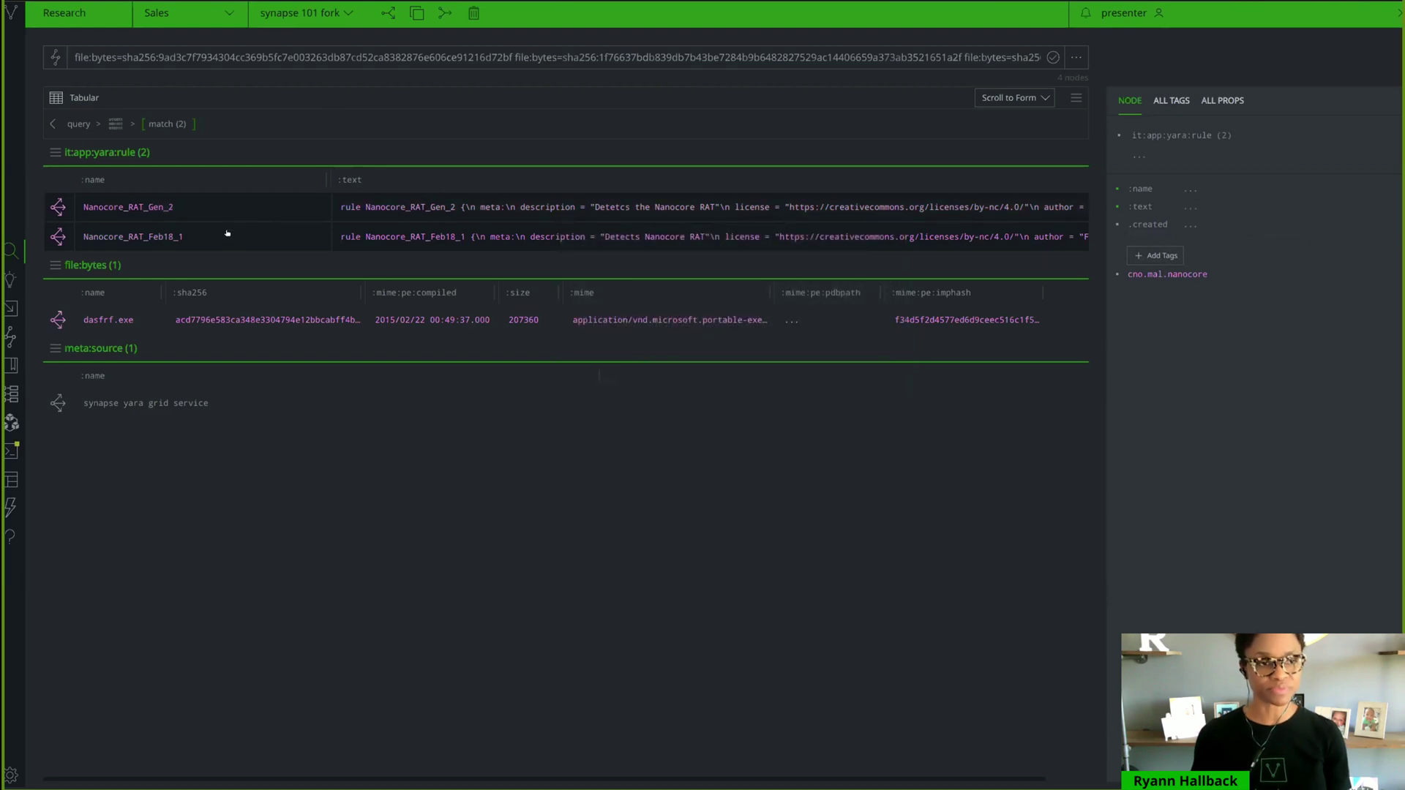
click(58, 208)
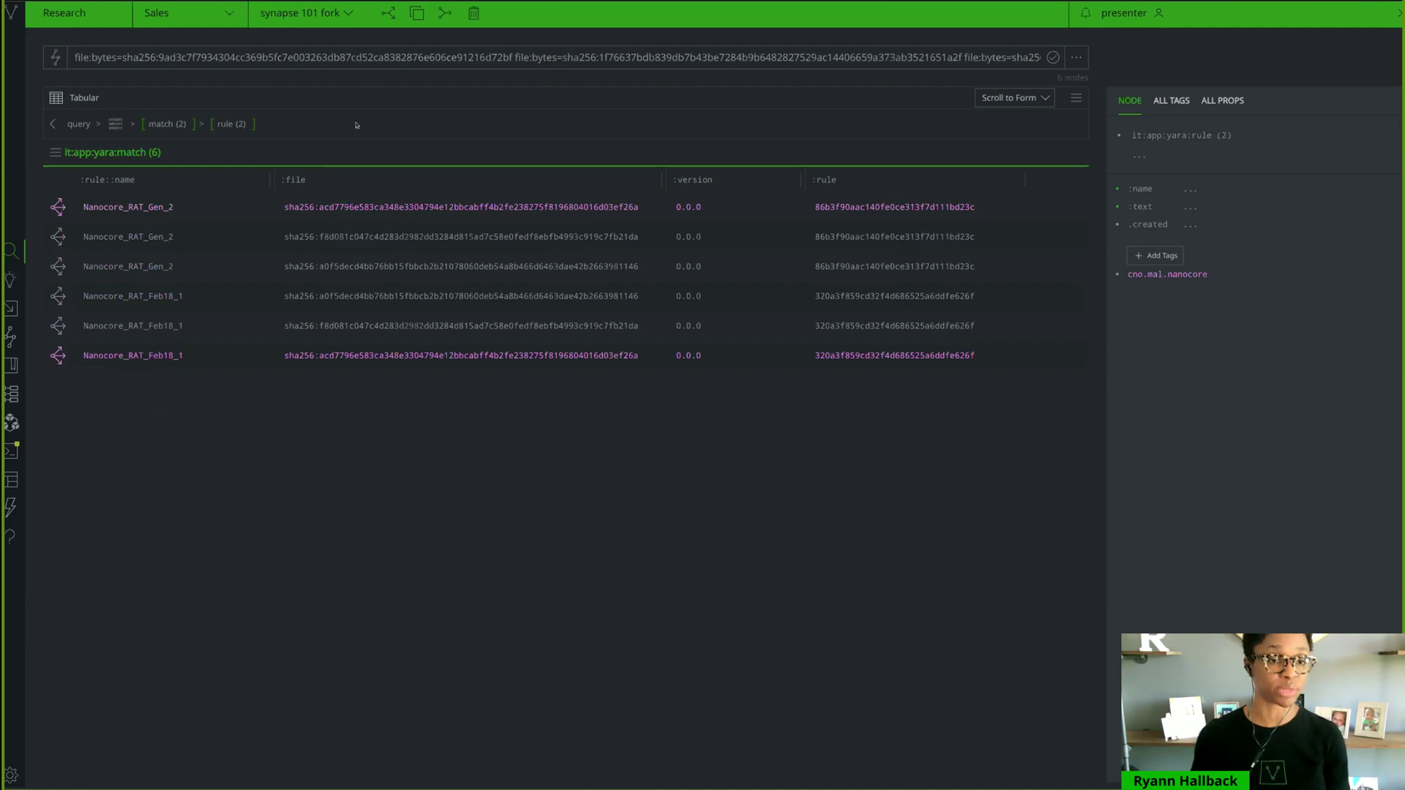
click(356, 210)
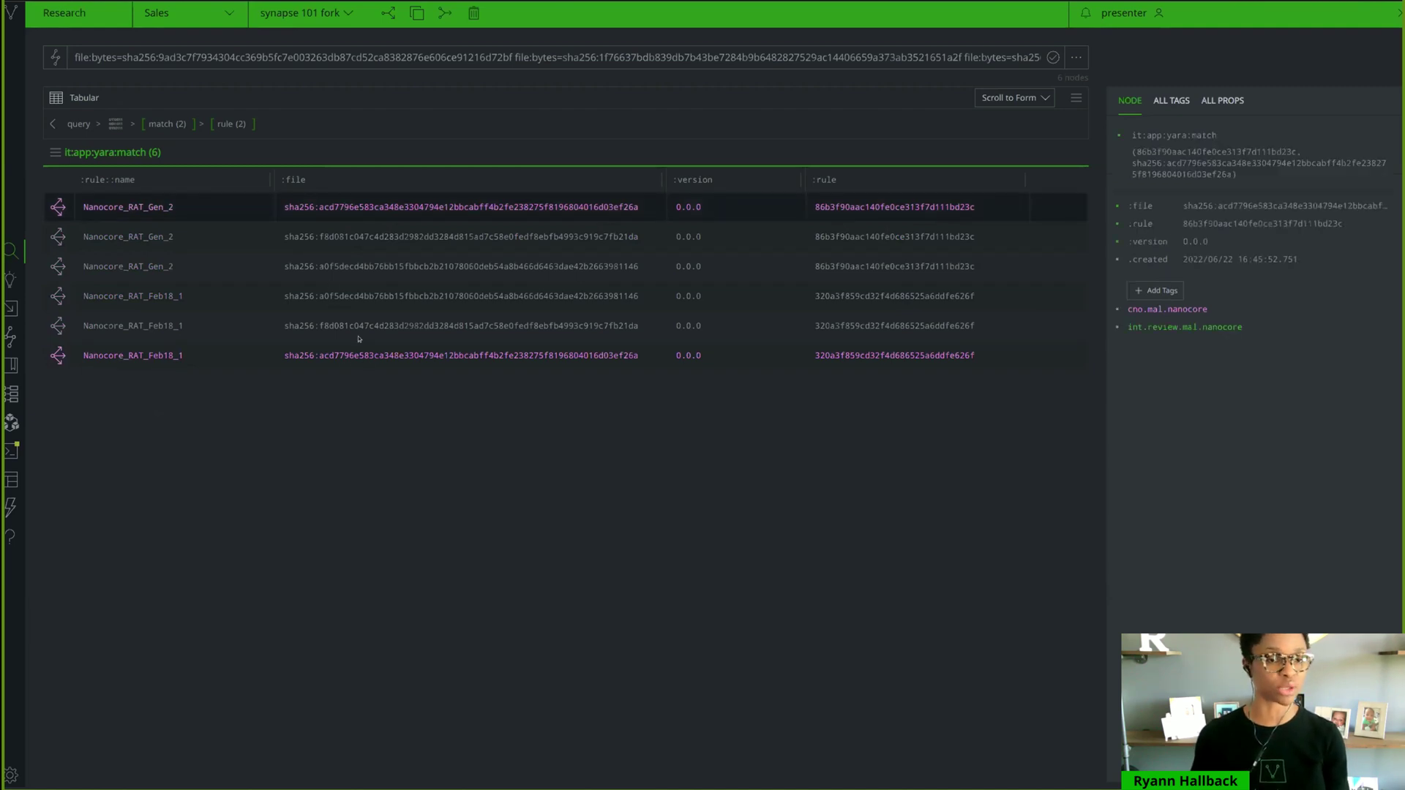
shift+click(352, 355)
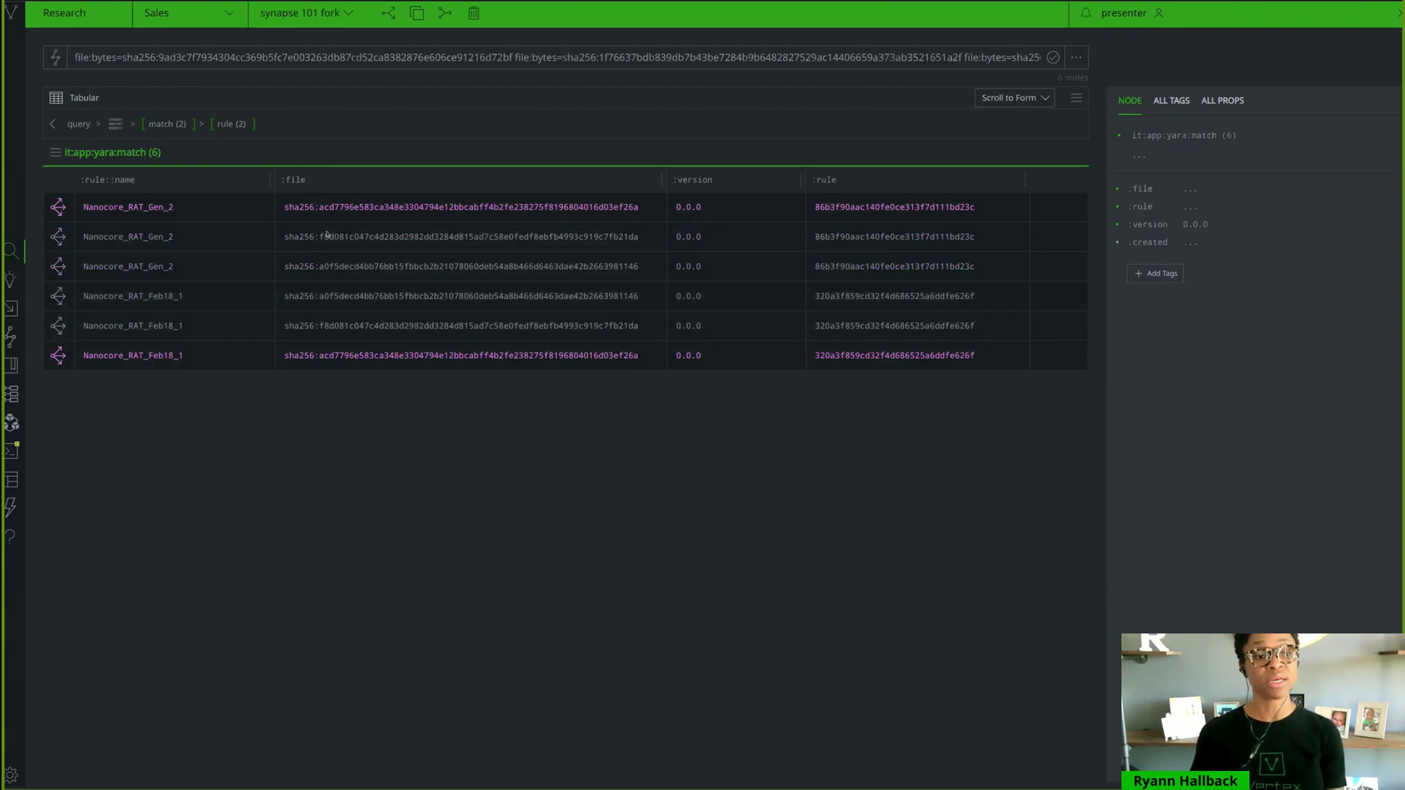
click(57, 208)
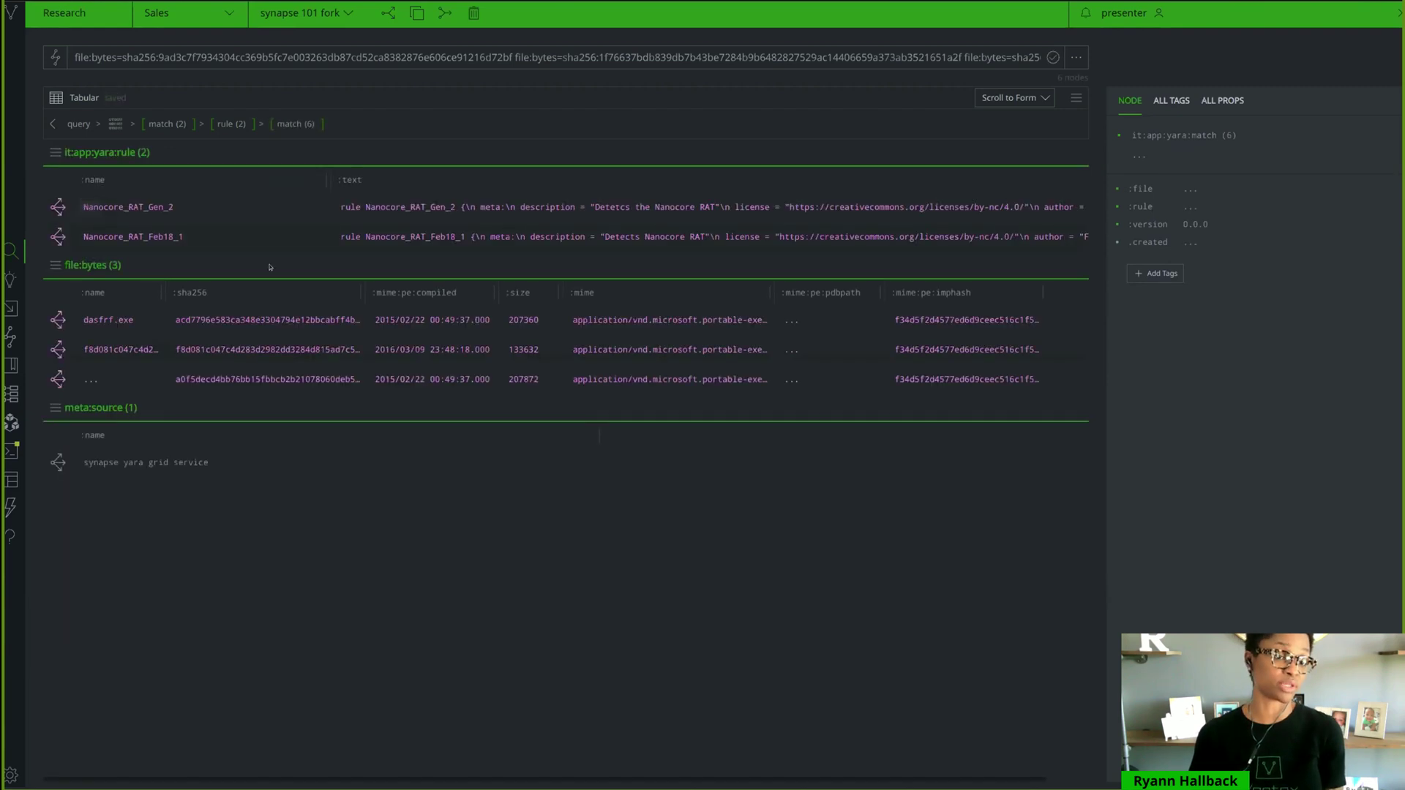
click(253, 321)
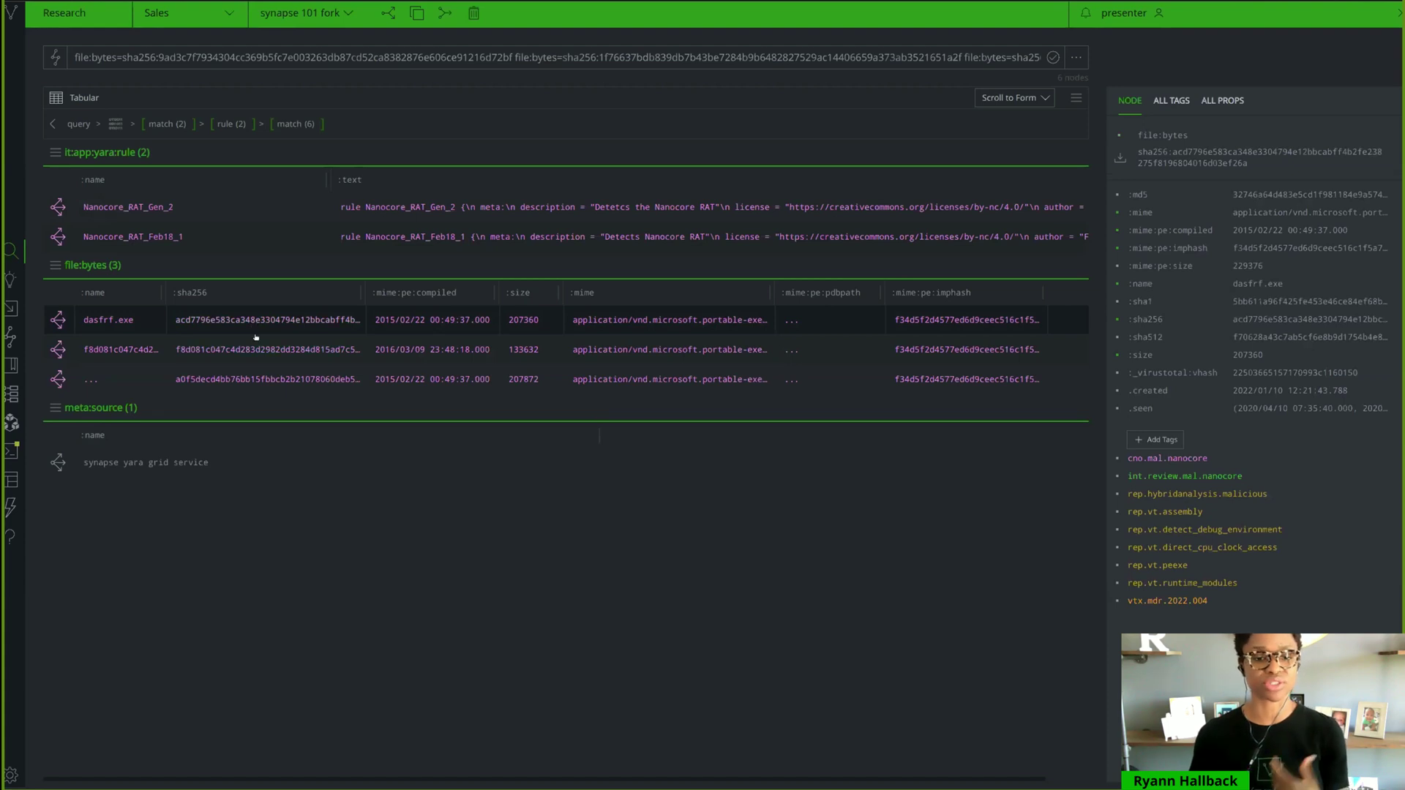
click(256, 338)
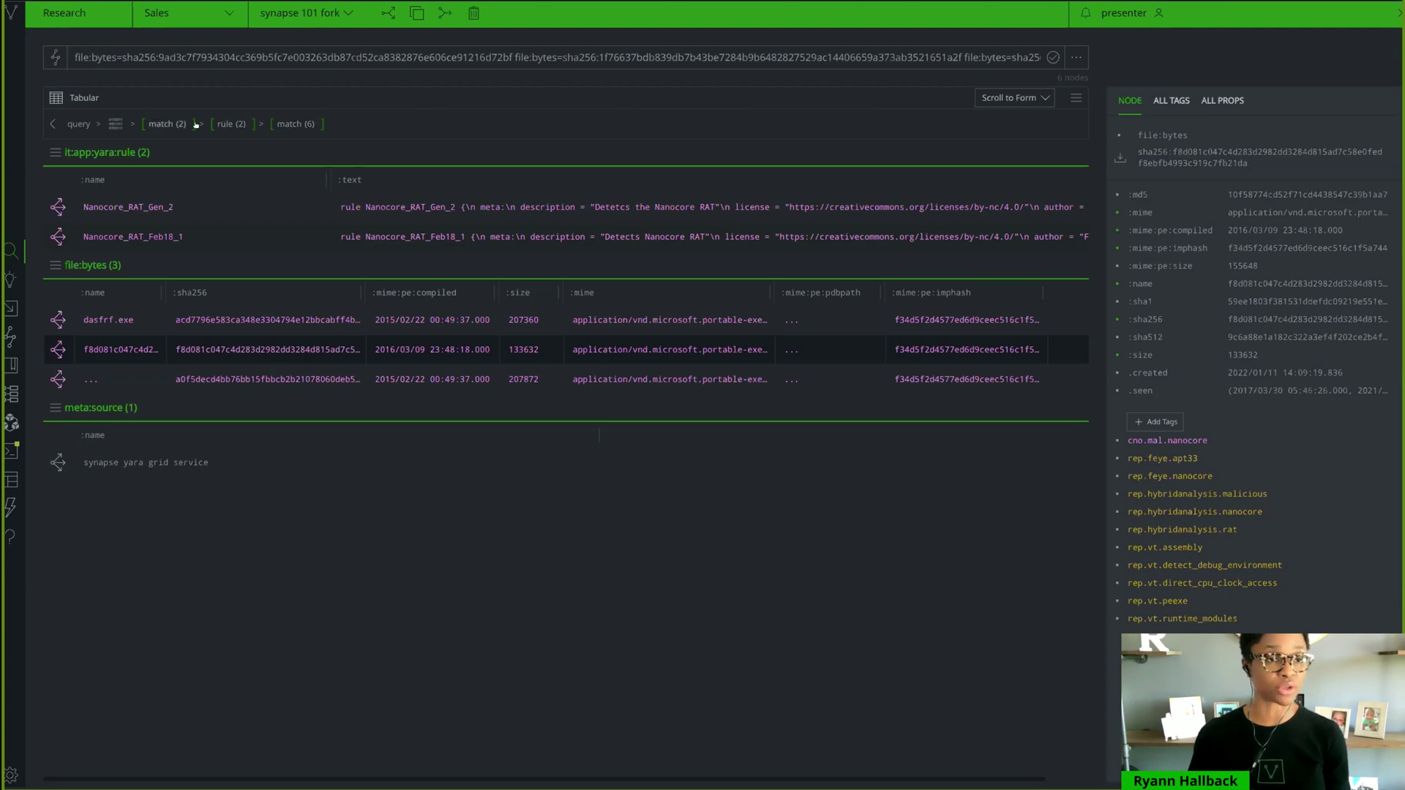
Step: Return to the nodes connected to dasfrf.exe and go to the inet:dns:request results
click(115, 123)
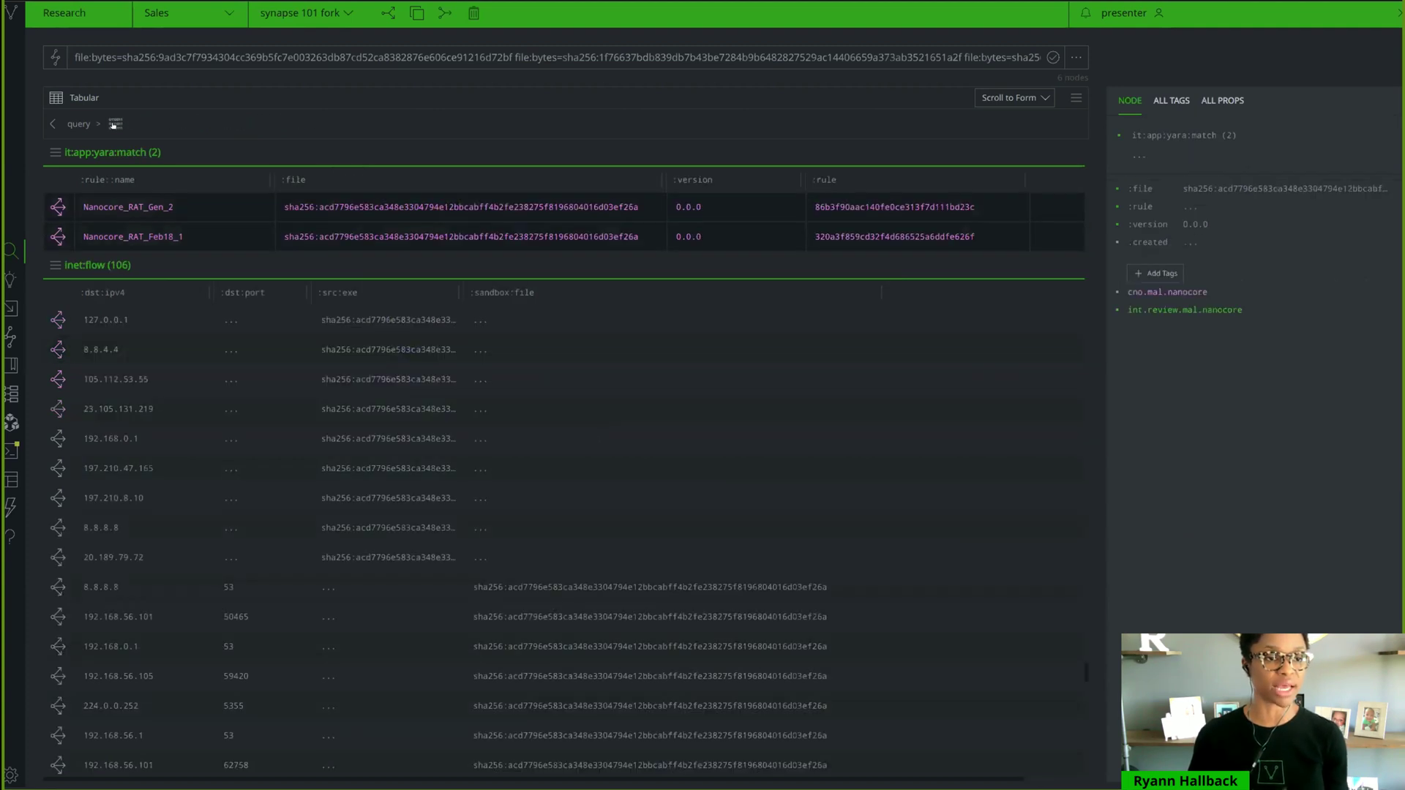
click(160, 206)
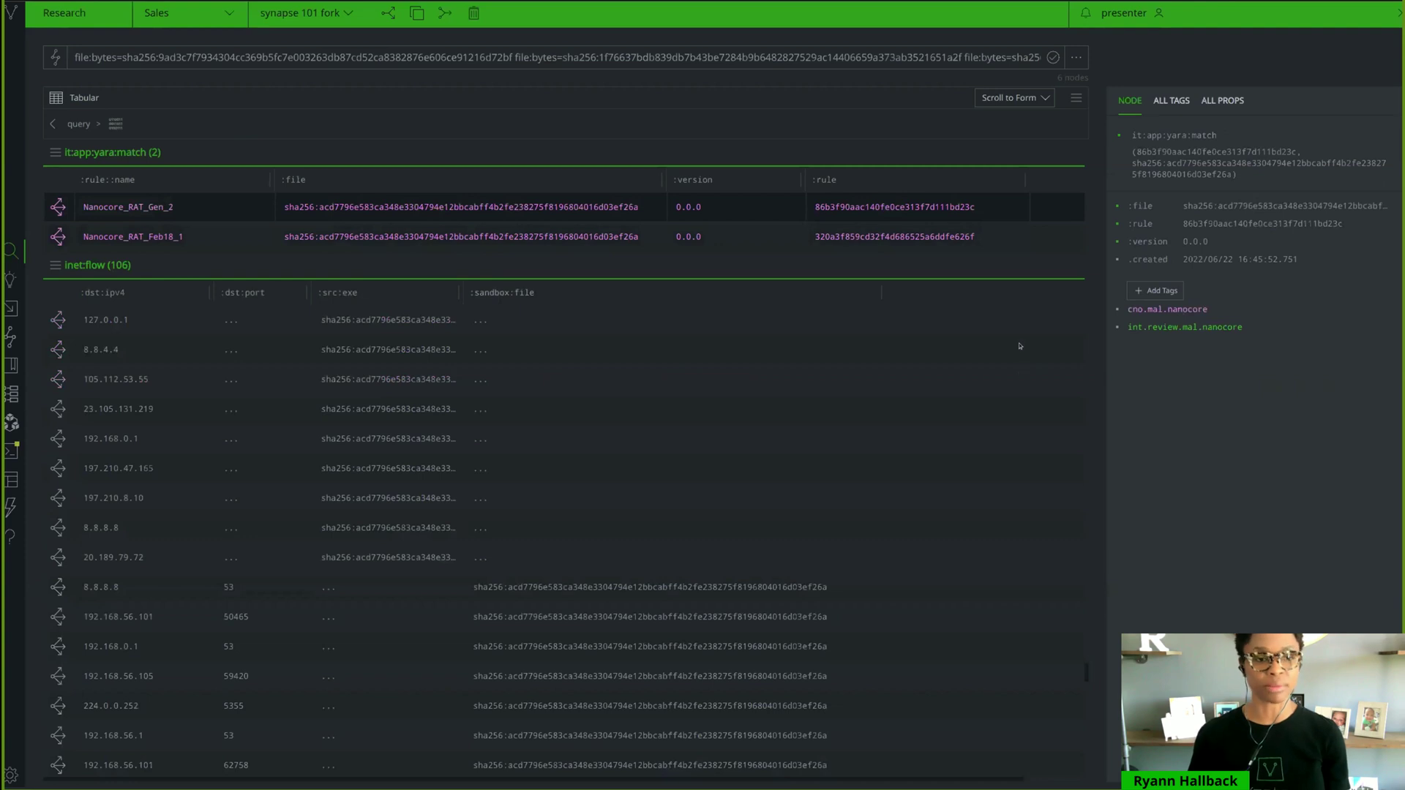
click(1014, 98)
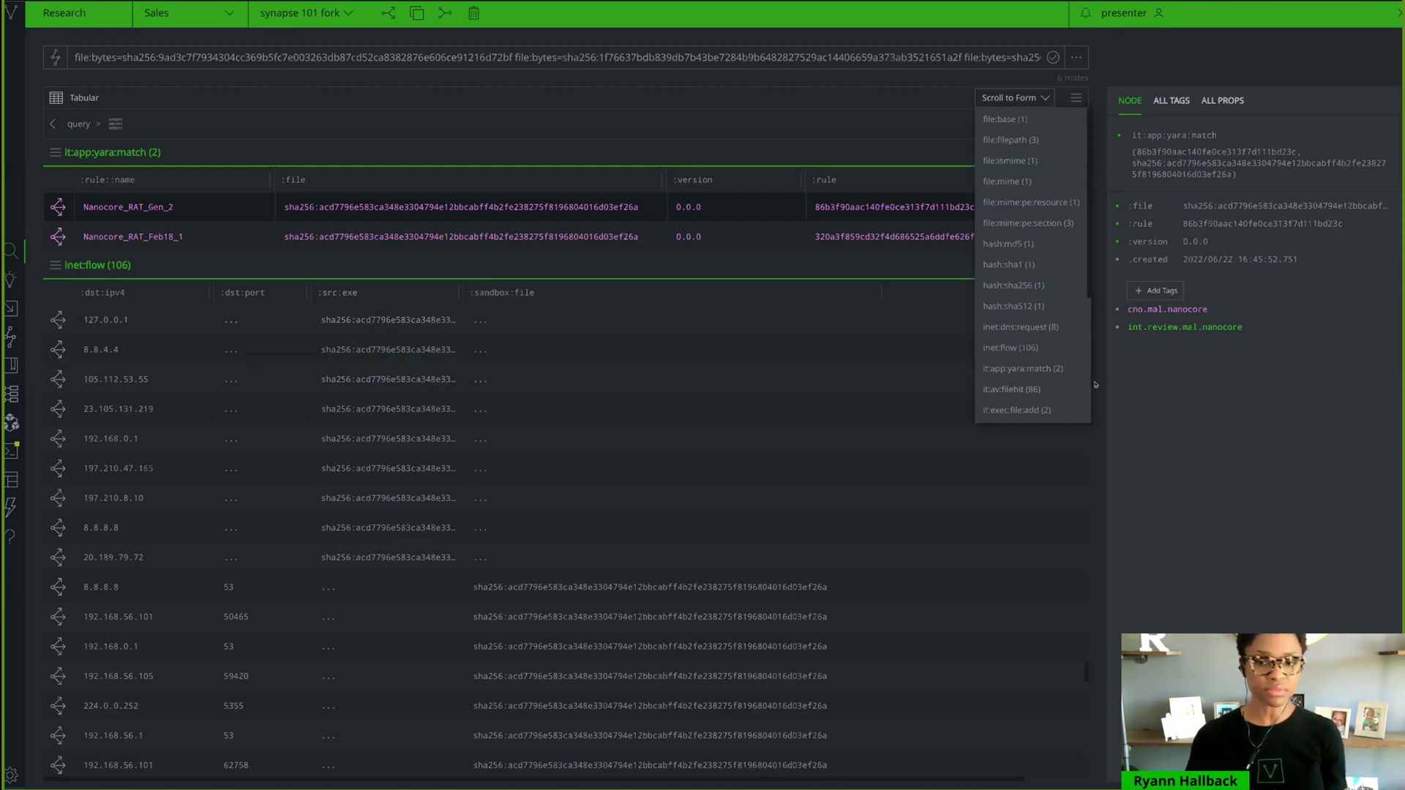
click(1017, 328)
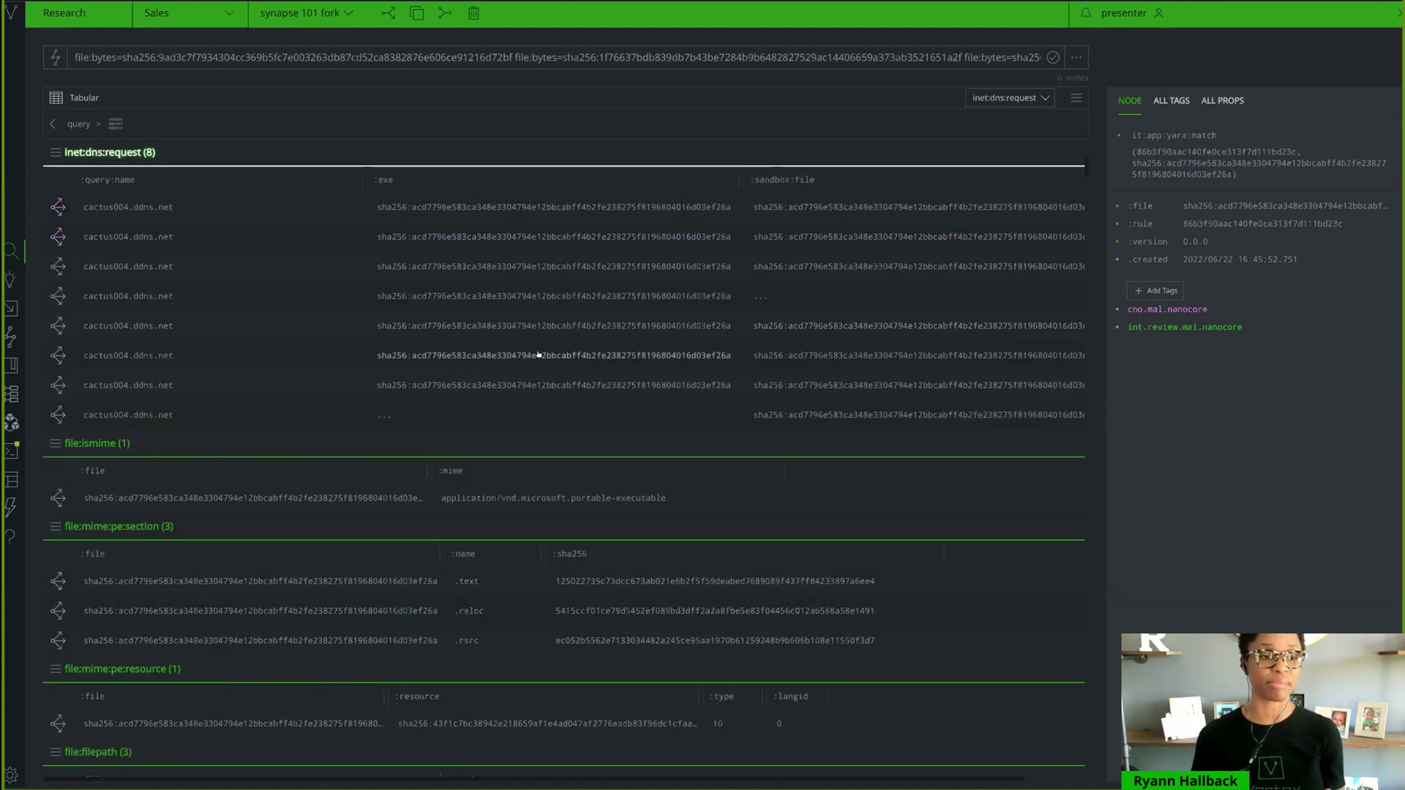
Step: Inspect the first cactus004.ddns.net DNS request, narrow the :query:name column and explore the request's connected nodes
click(414, 210)
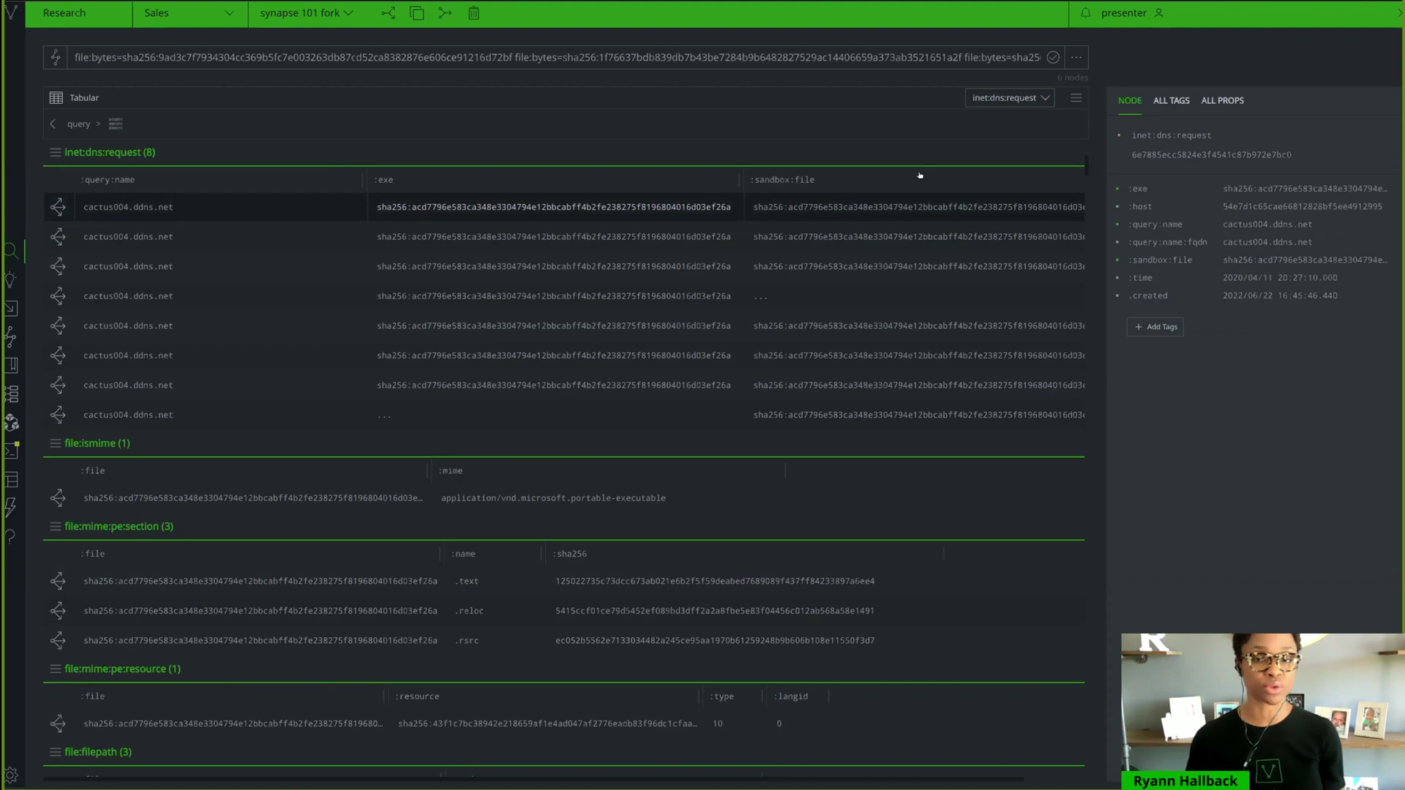
mouse_move(1150, 129)
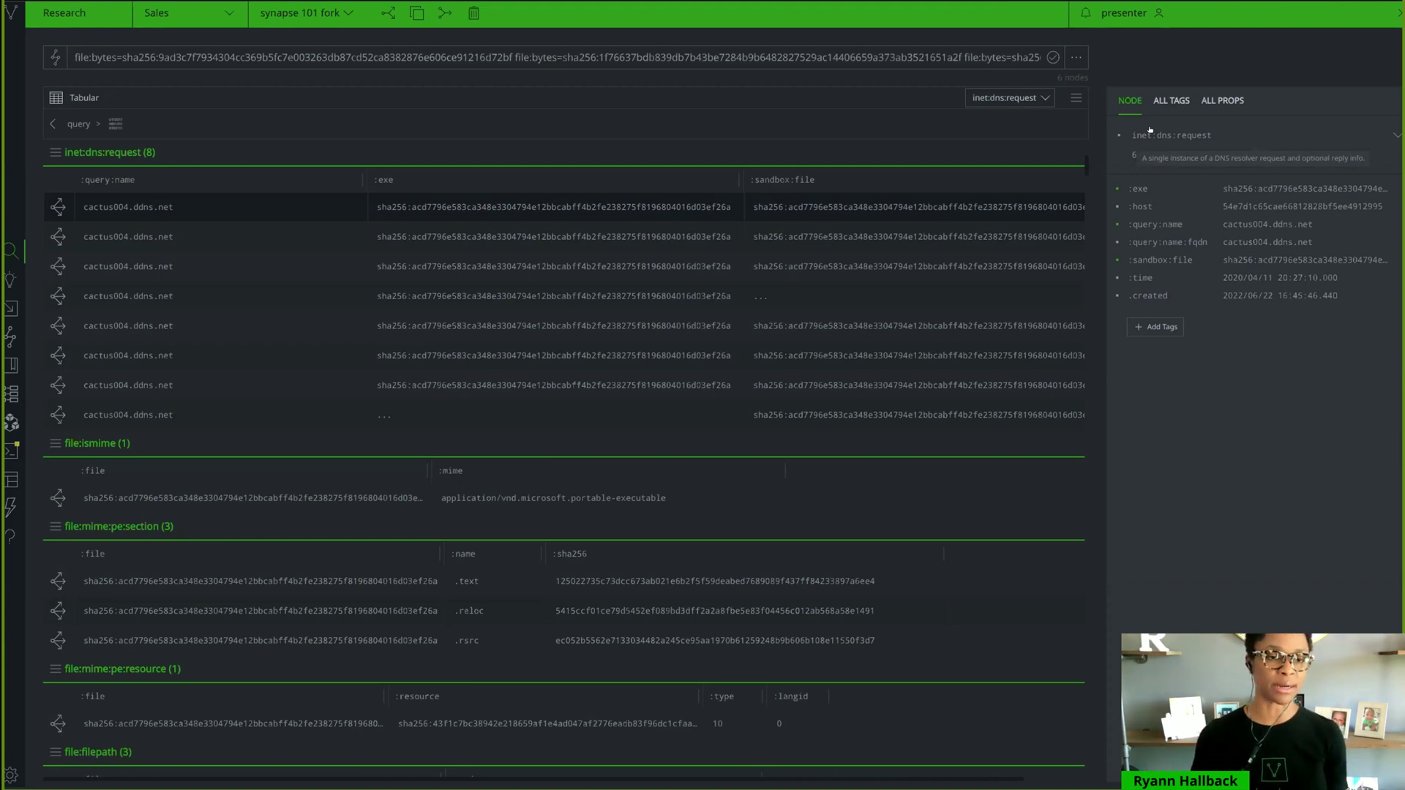
drag(356, 173, 289, 173)
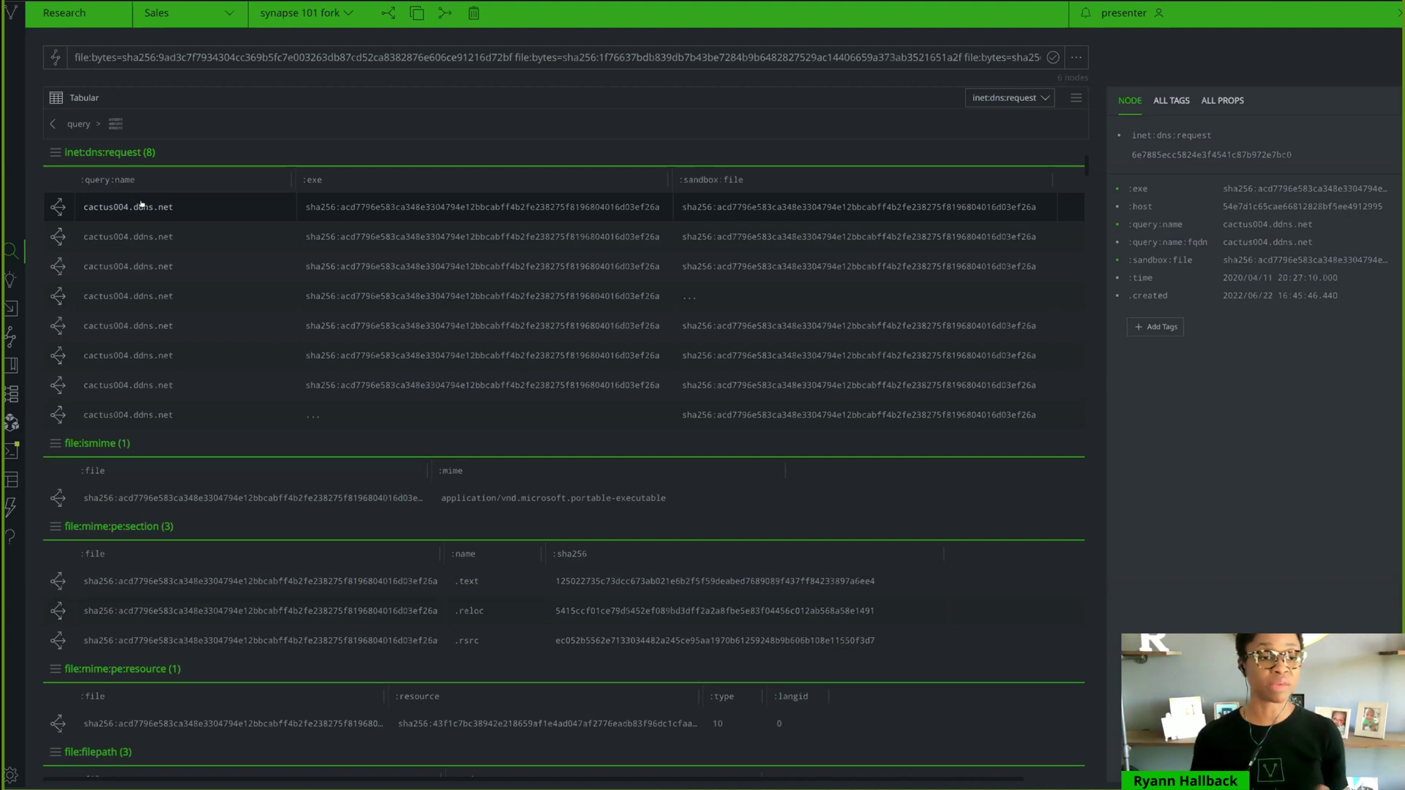
click(57, 207)
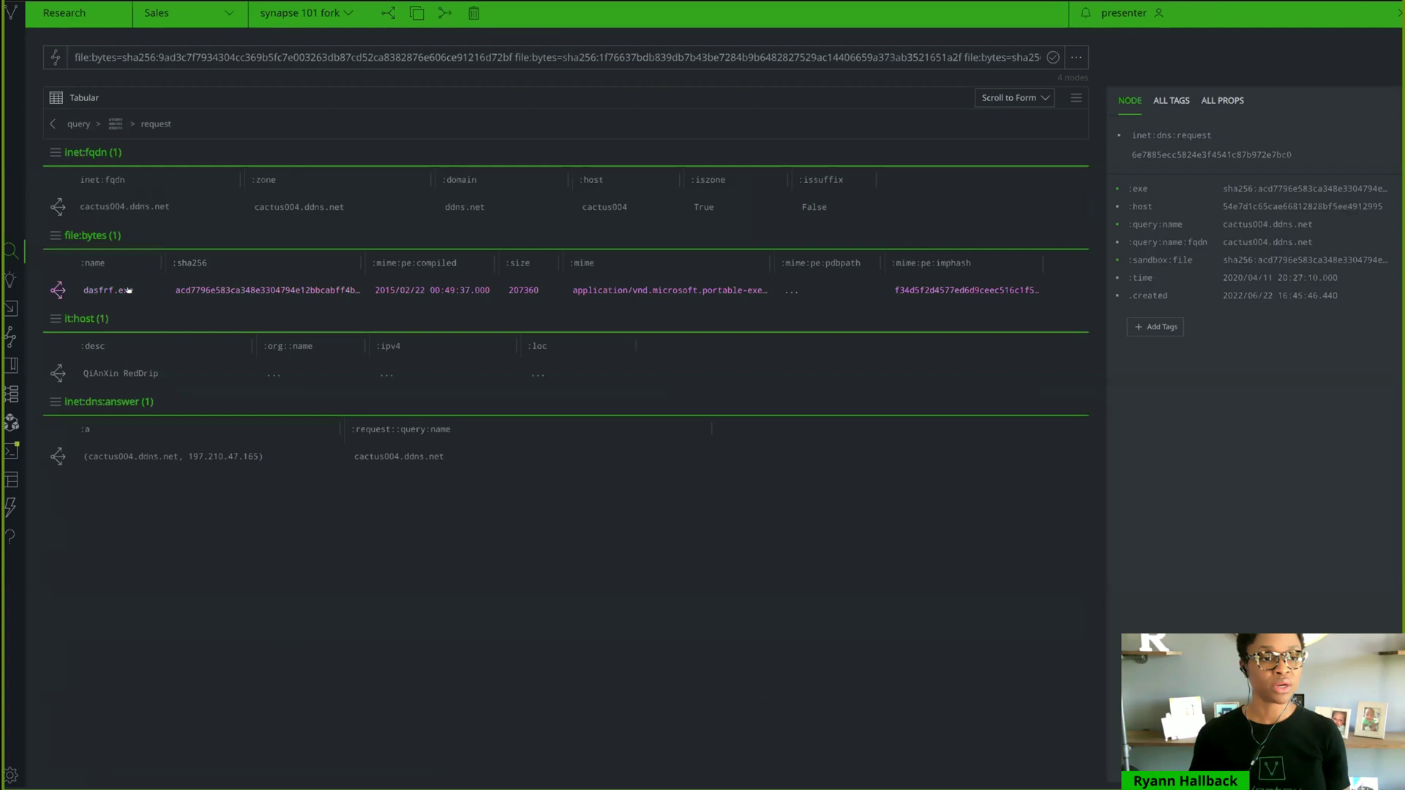
Step: Inspect the cactus004.ddns.net FQDN node's properties and return to the original query results listing the three files
click(140, 205)
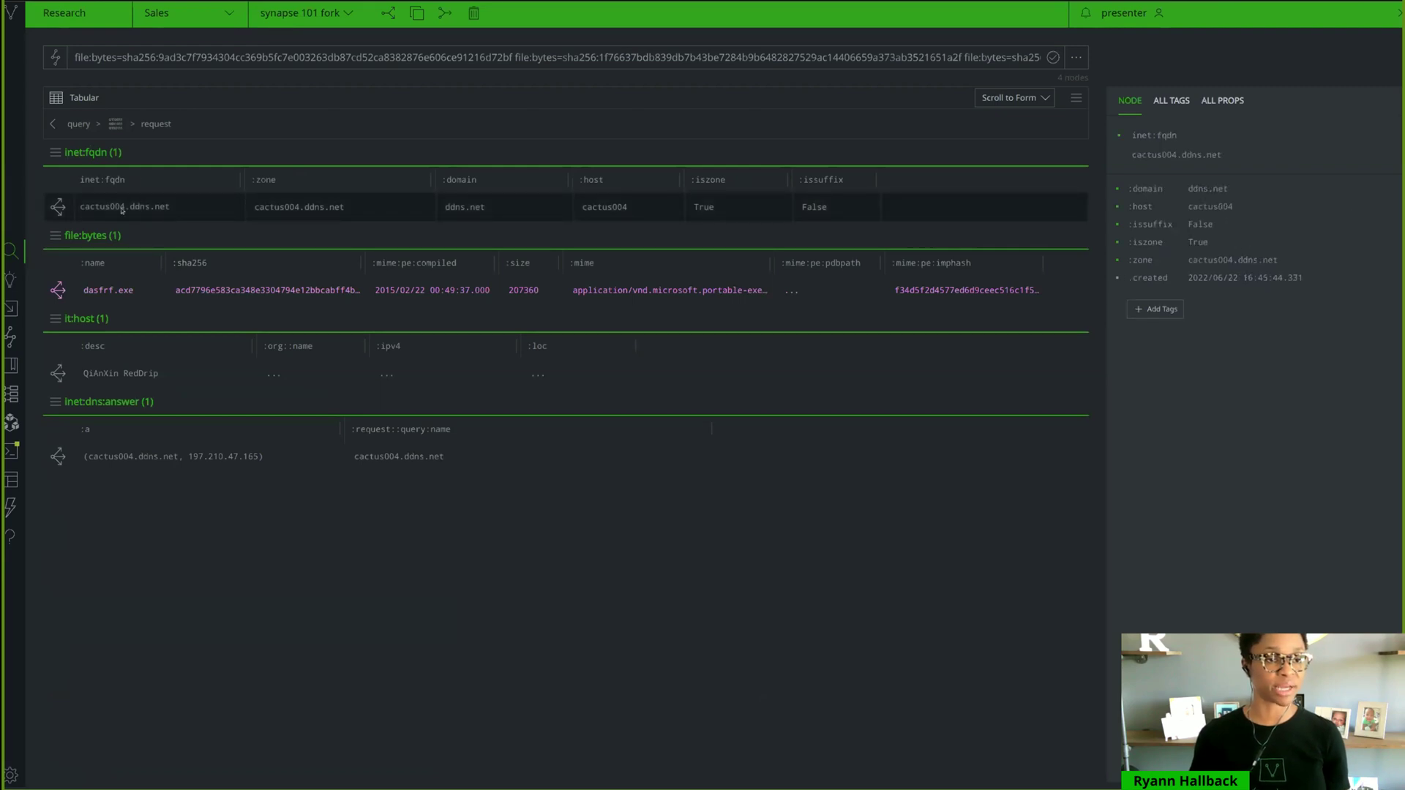
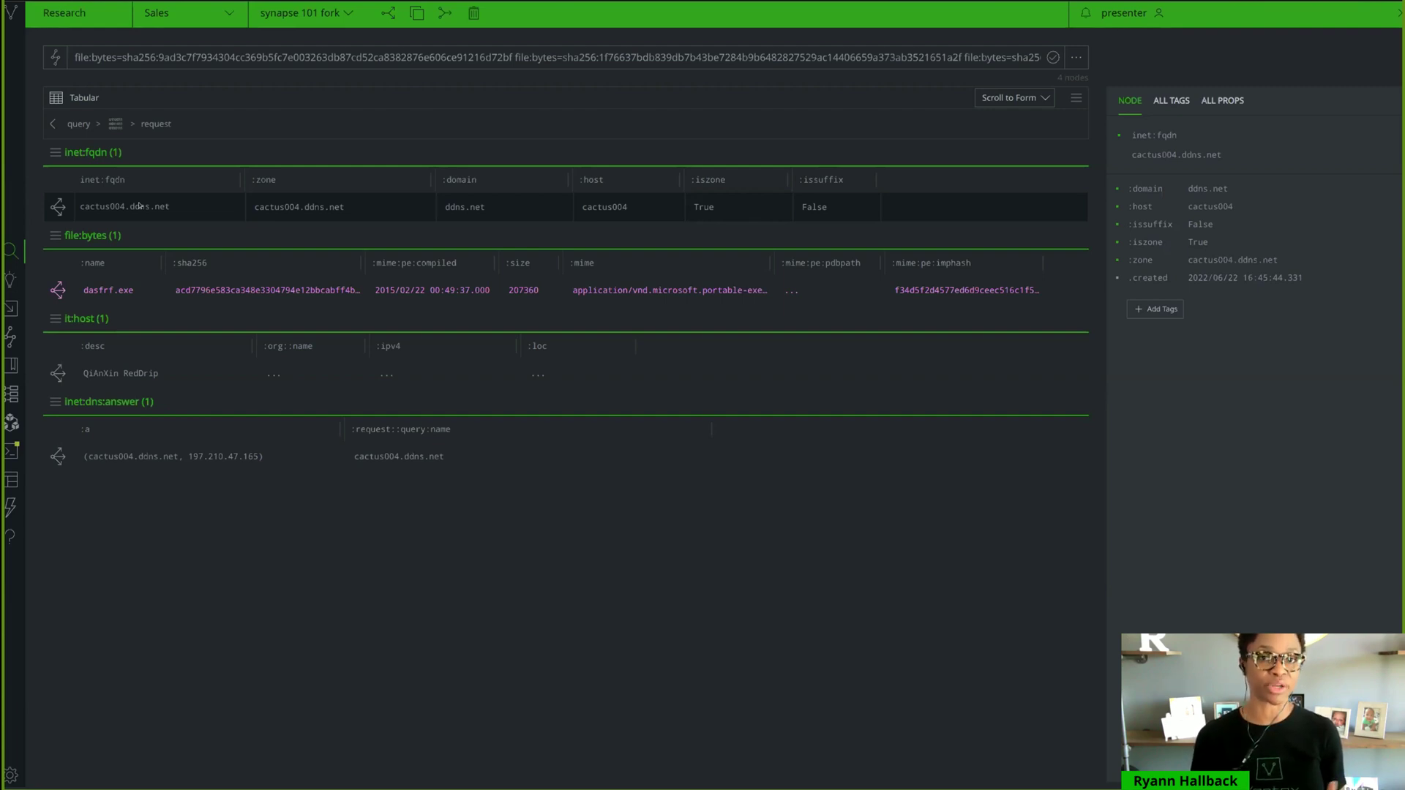
click(116, 124)
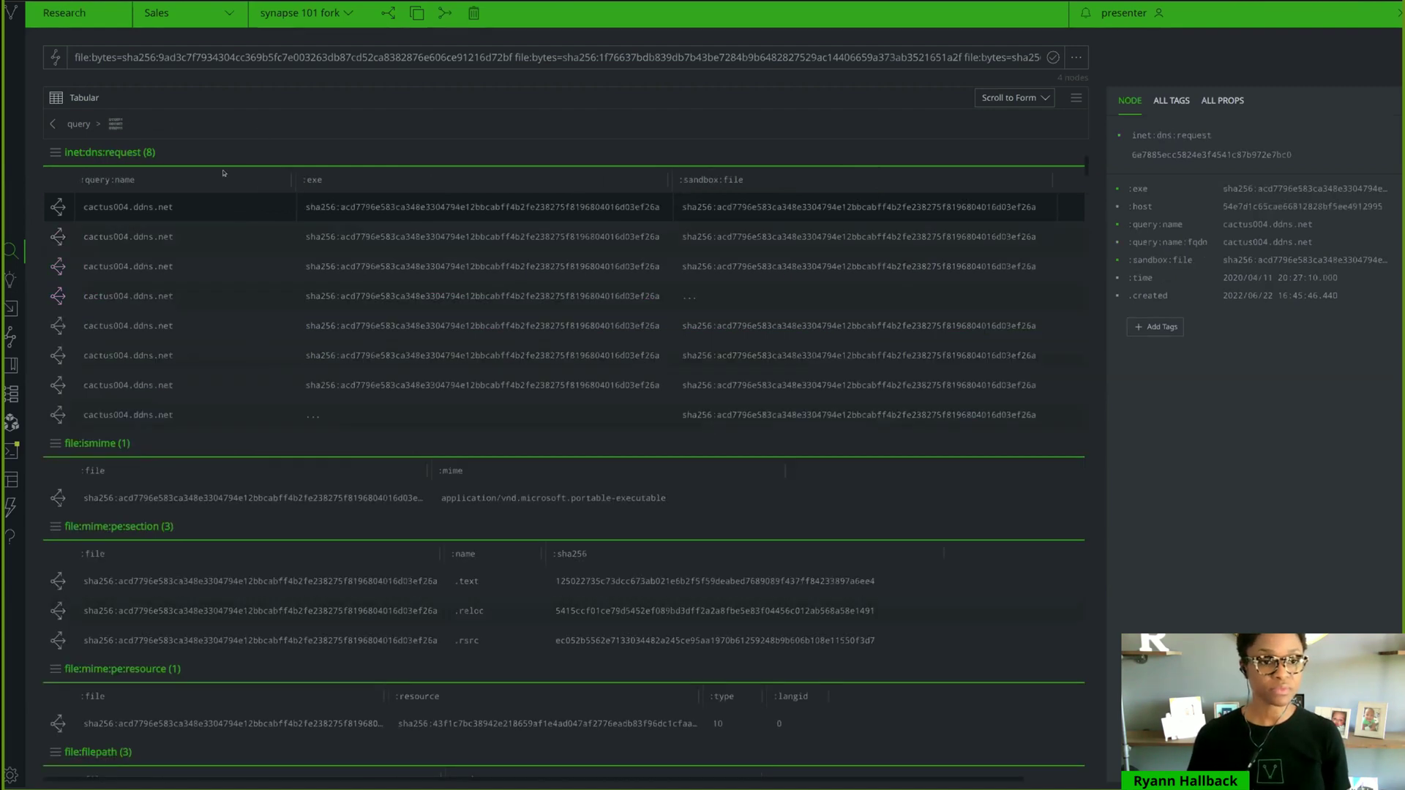
click(82, 123)
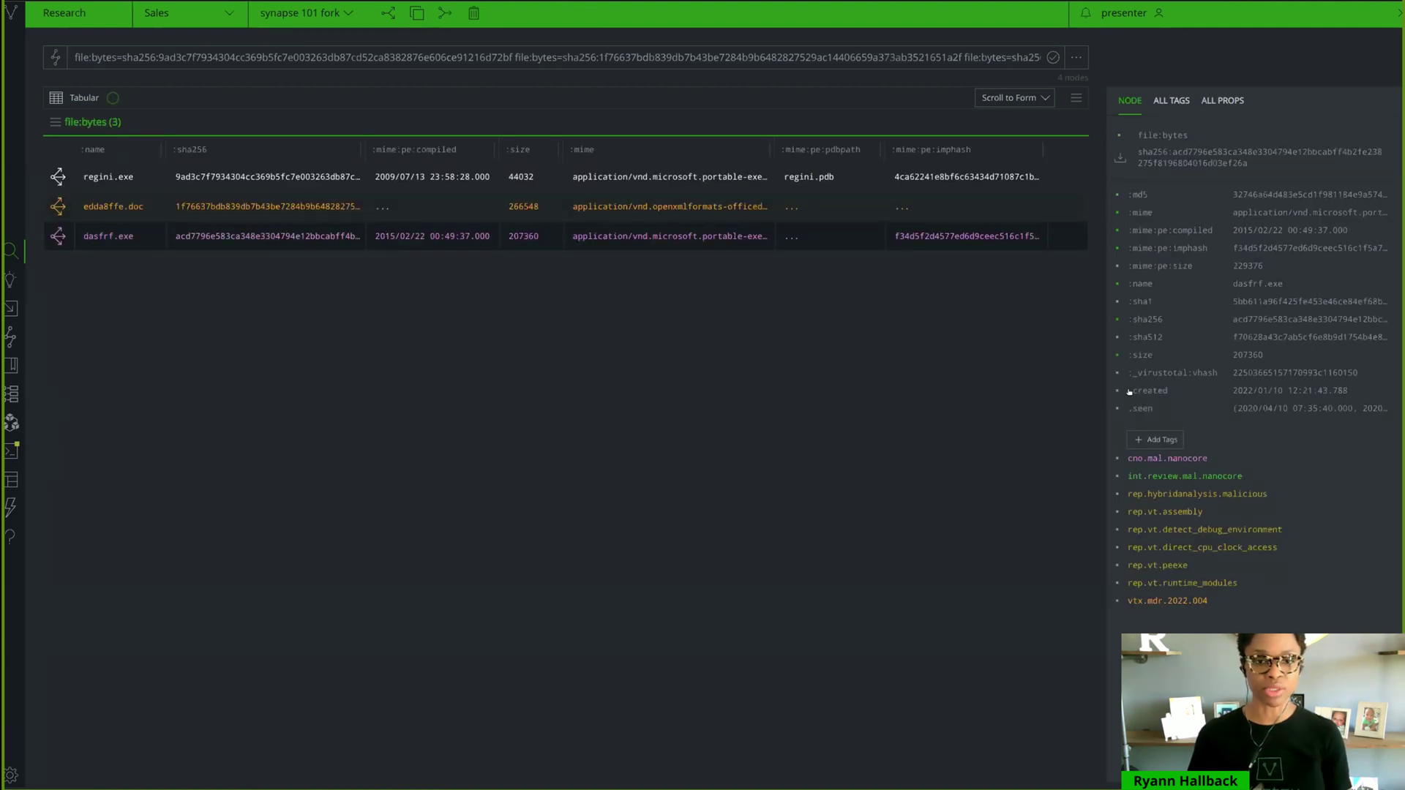
Step: Review the tags on edda8ffe.doc and explore its connected nodes as far as the it:av:filehit results
click(274, 207)
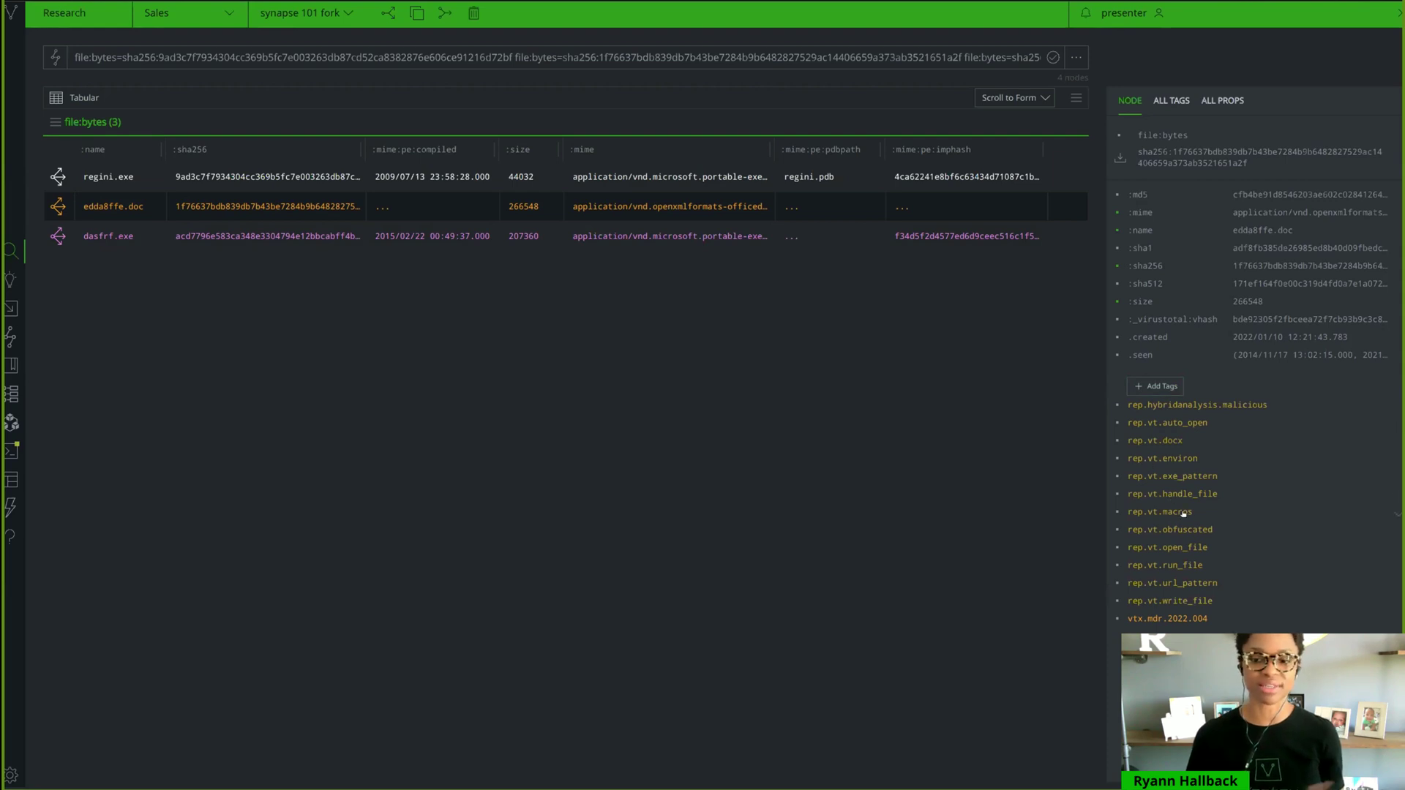
mouse_move(1183, 514)
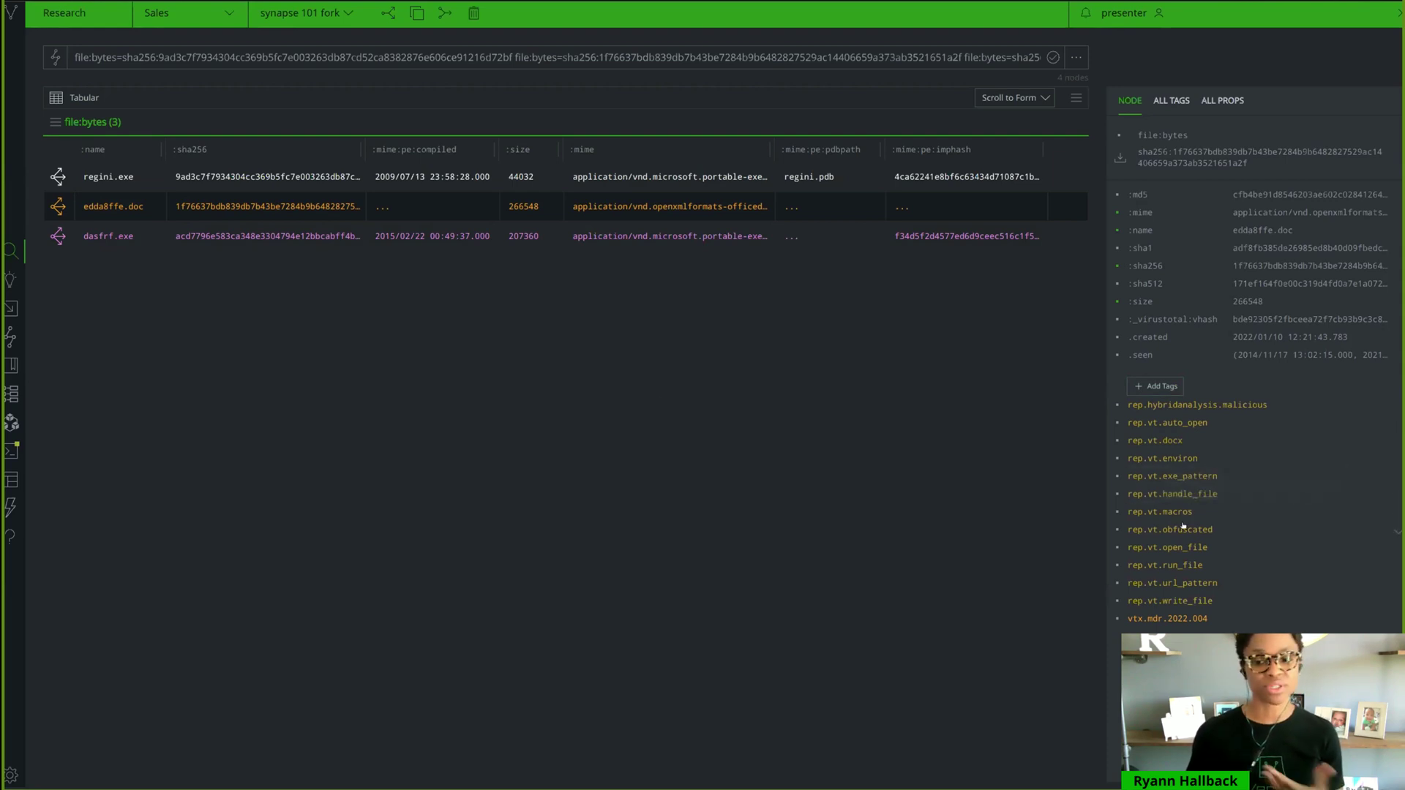
click(58, 207)
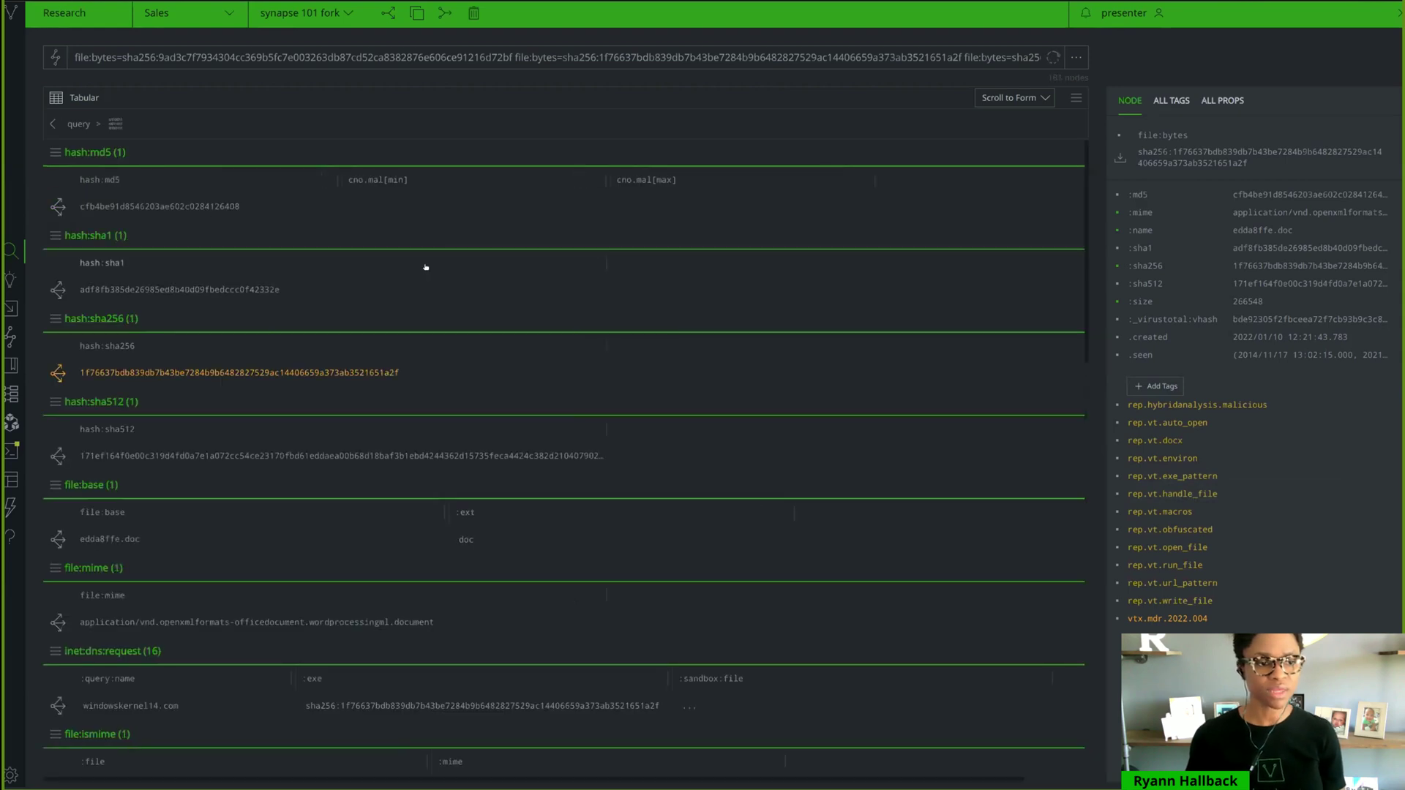
click(1022, 96)
scroll(1028, 219, down, 3)
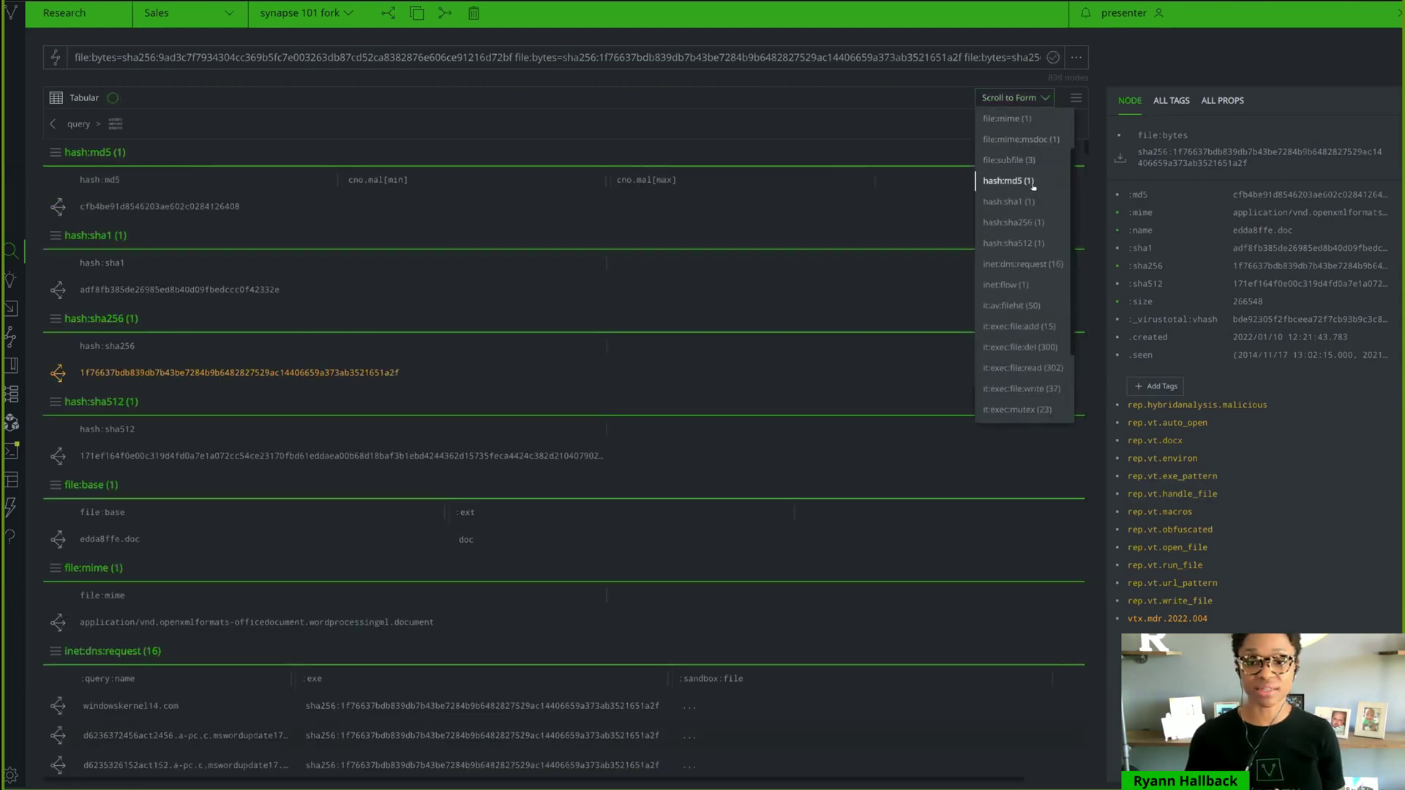
click(1038, 242)
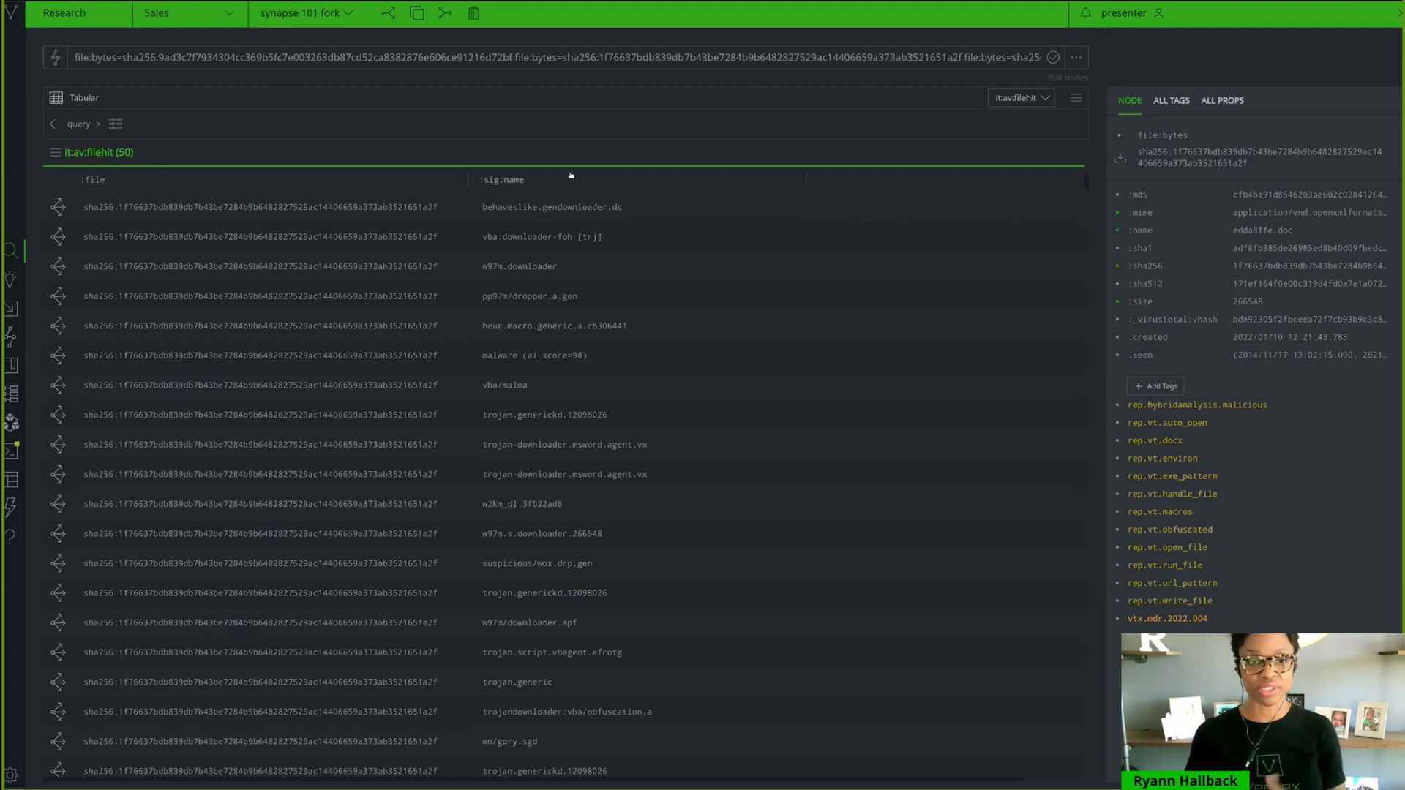
Step: Go to the inet:flow result of edda8ffe.doc and explore from it to the destination IP 95.211.172.143 to review its tags
click(1020, 98)
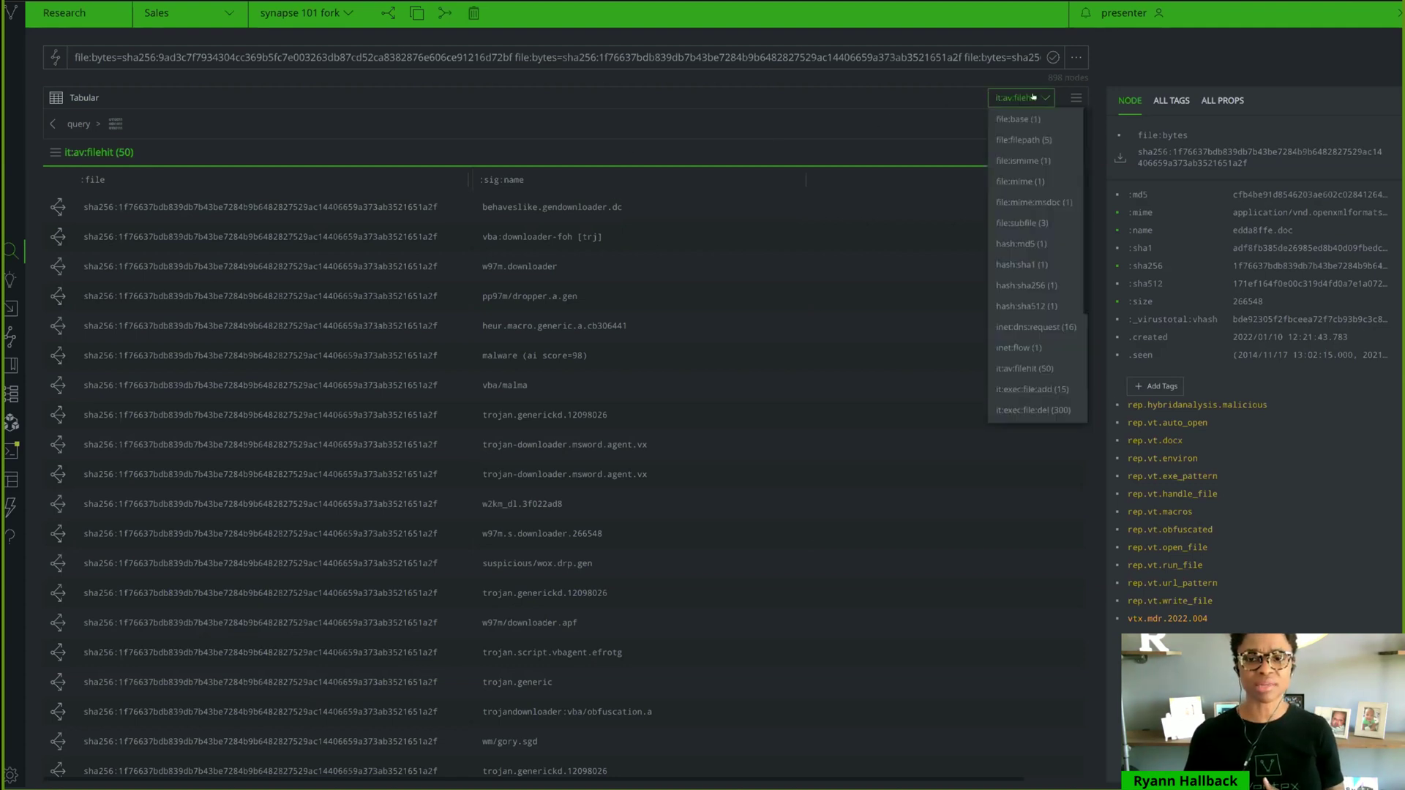
click(1018, 348)
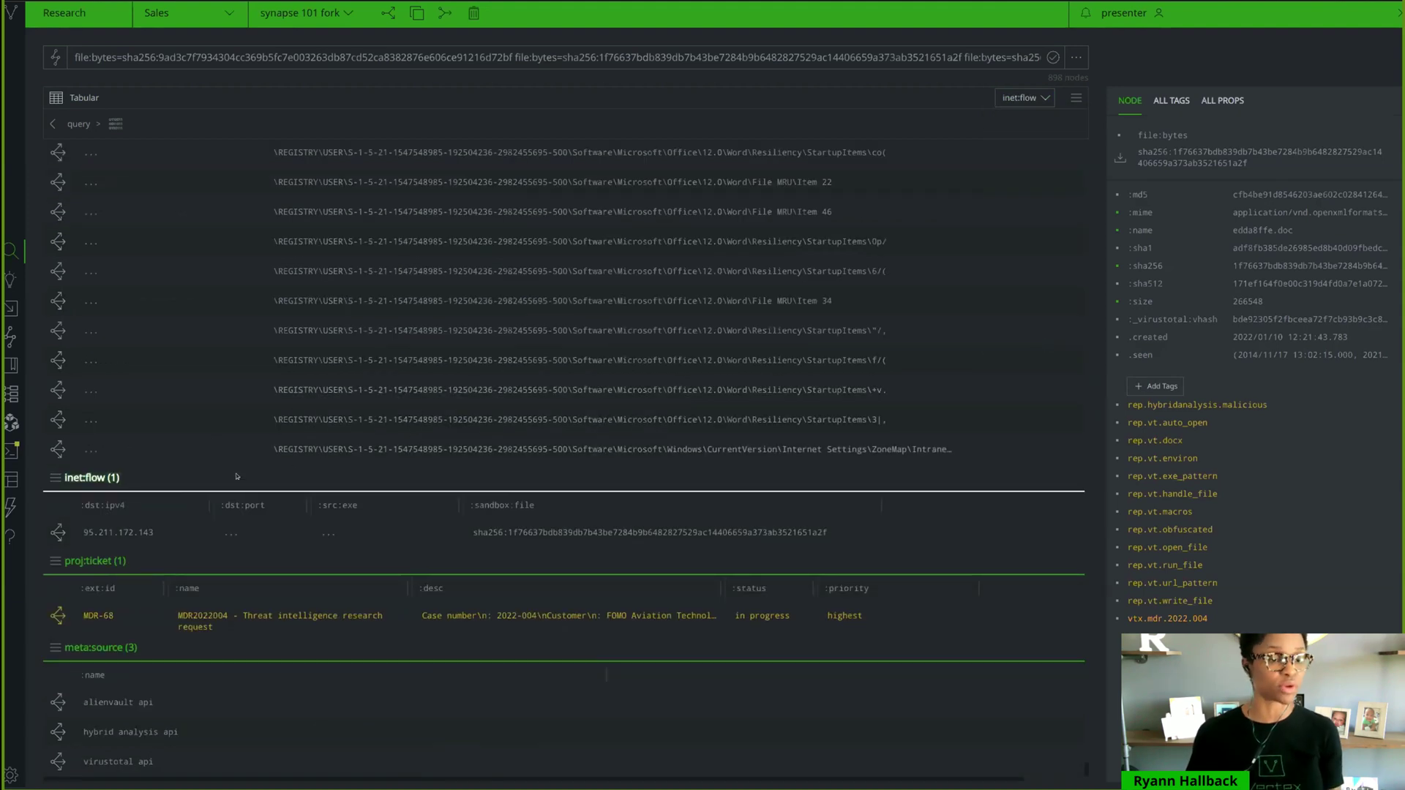
click(139, 532)
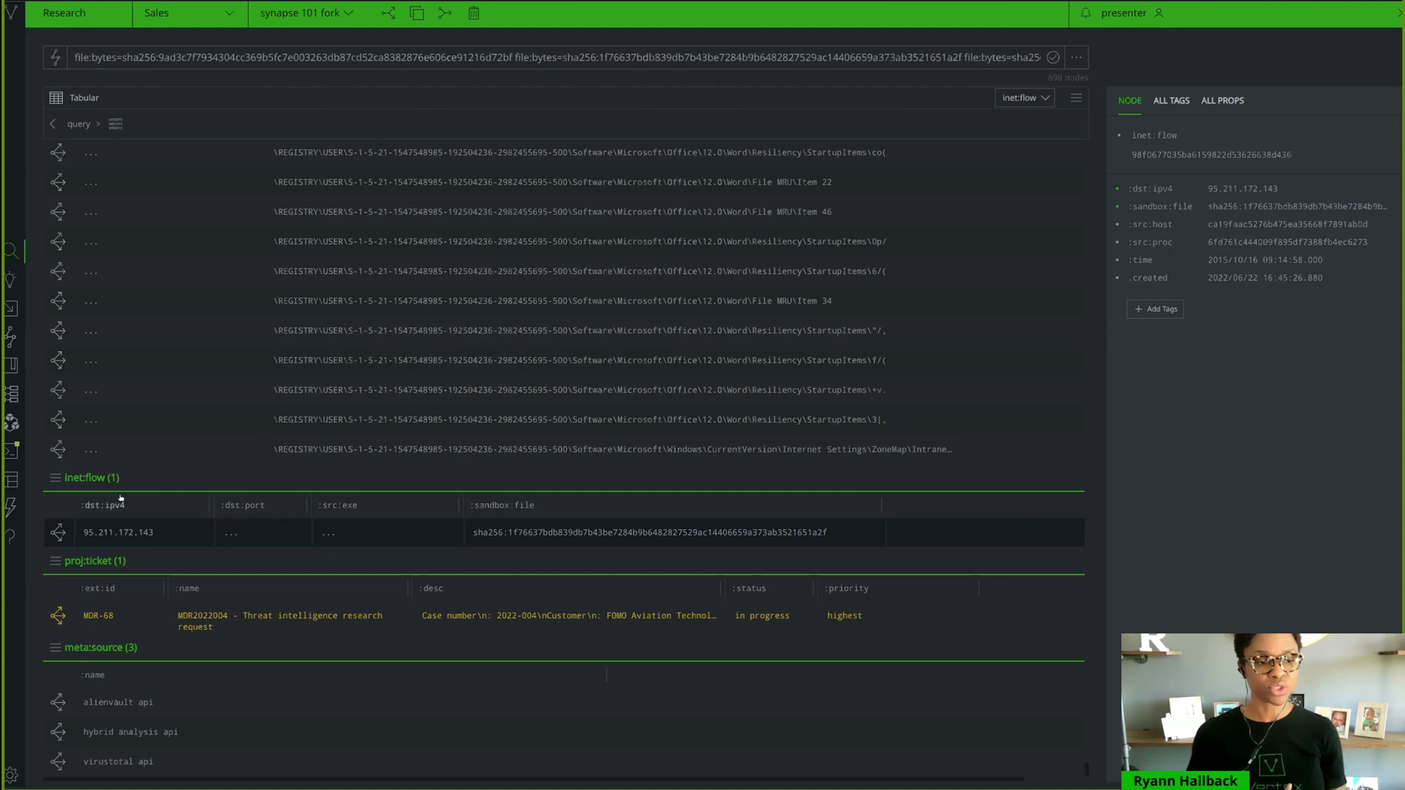
click(72, 536)
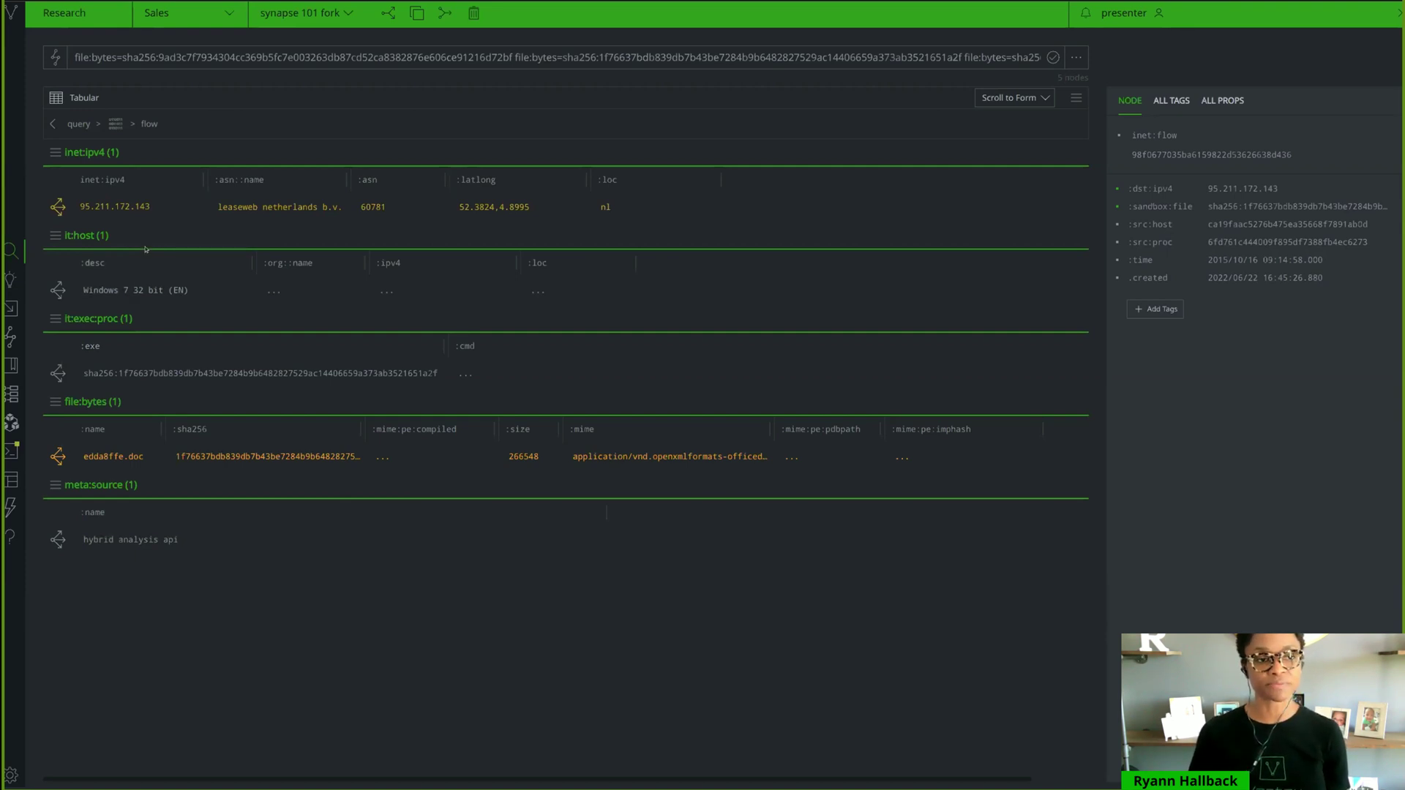
click(132, 210)
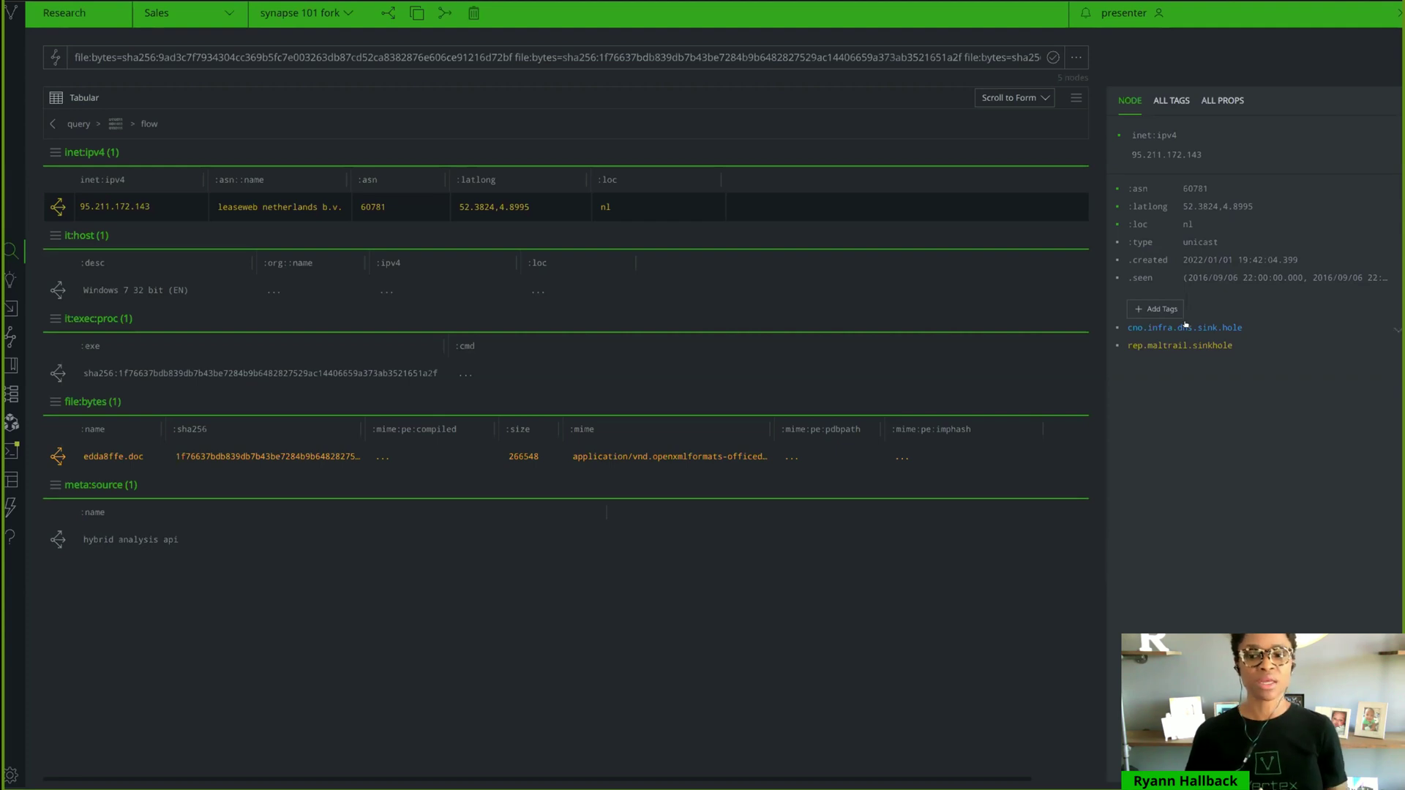
mouse_move(1186, 332)
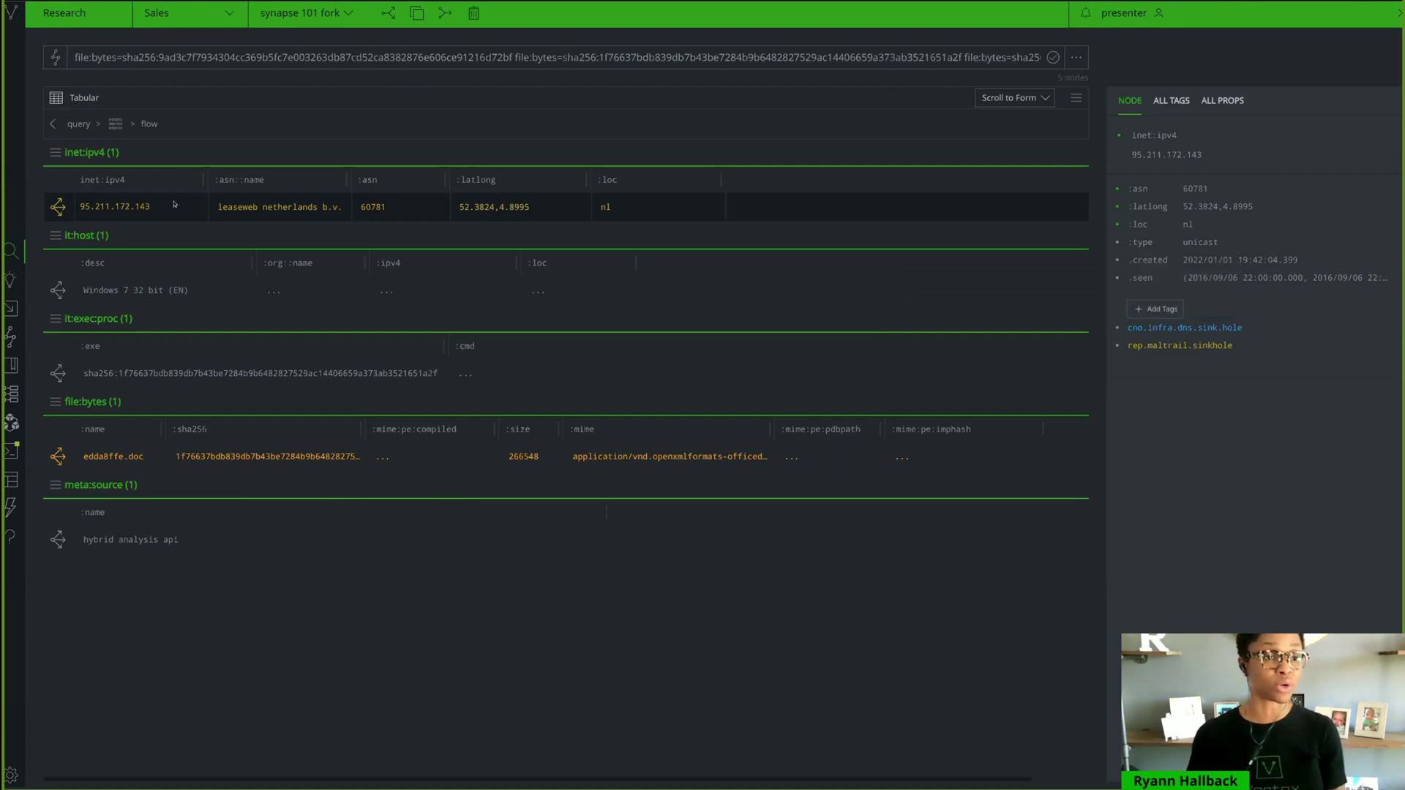
Step: Return to the nodes connected to edda8ffe.doc, go to the inet:dns:request results and widen the :query:name column to show full domain names
key(alt+Left)
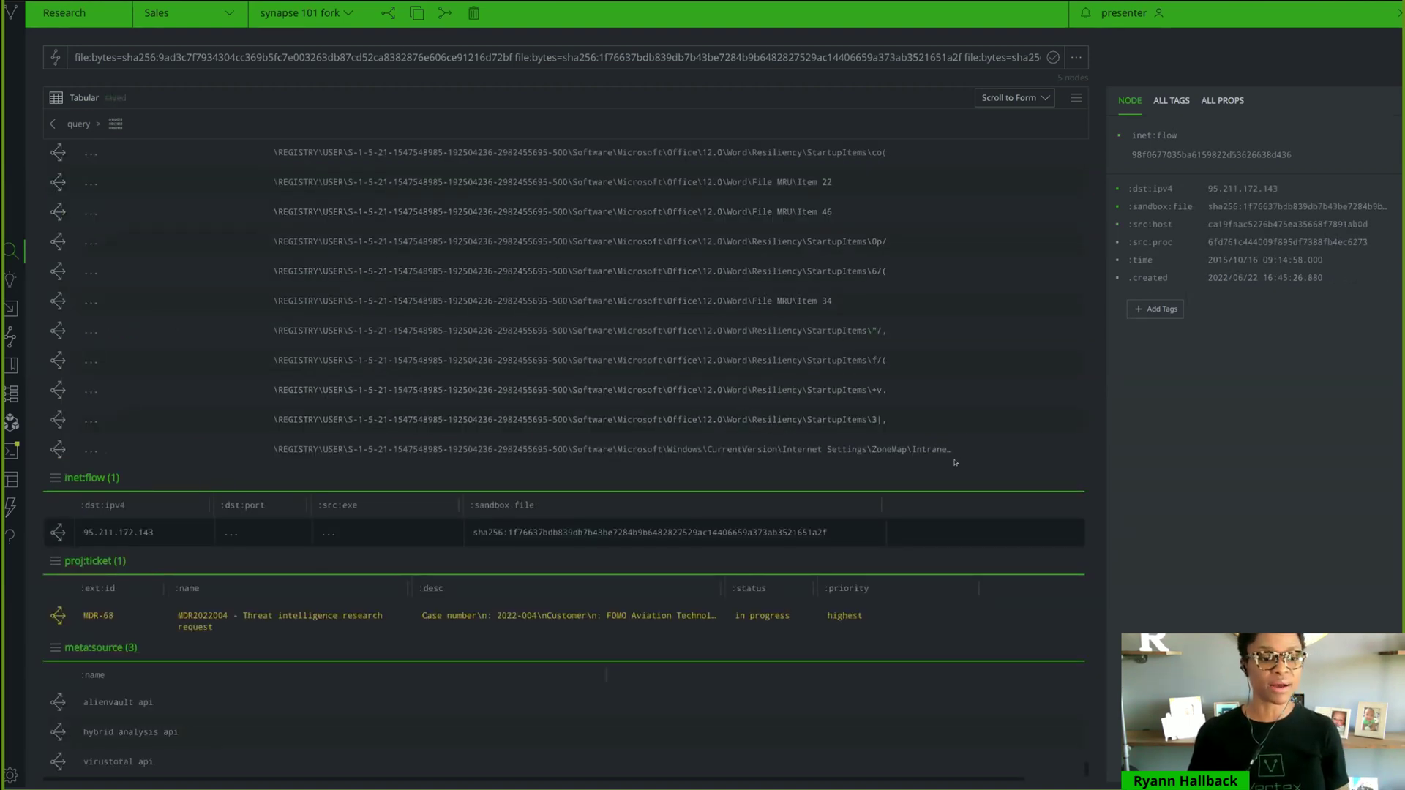
click(1026, 100)
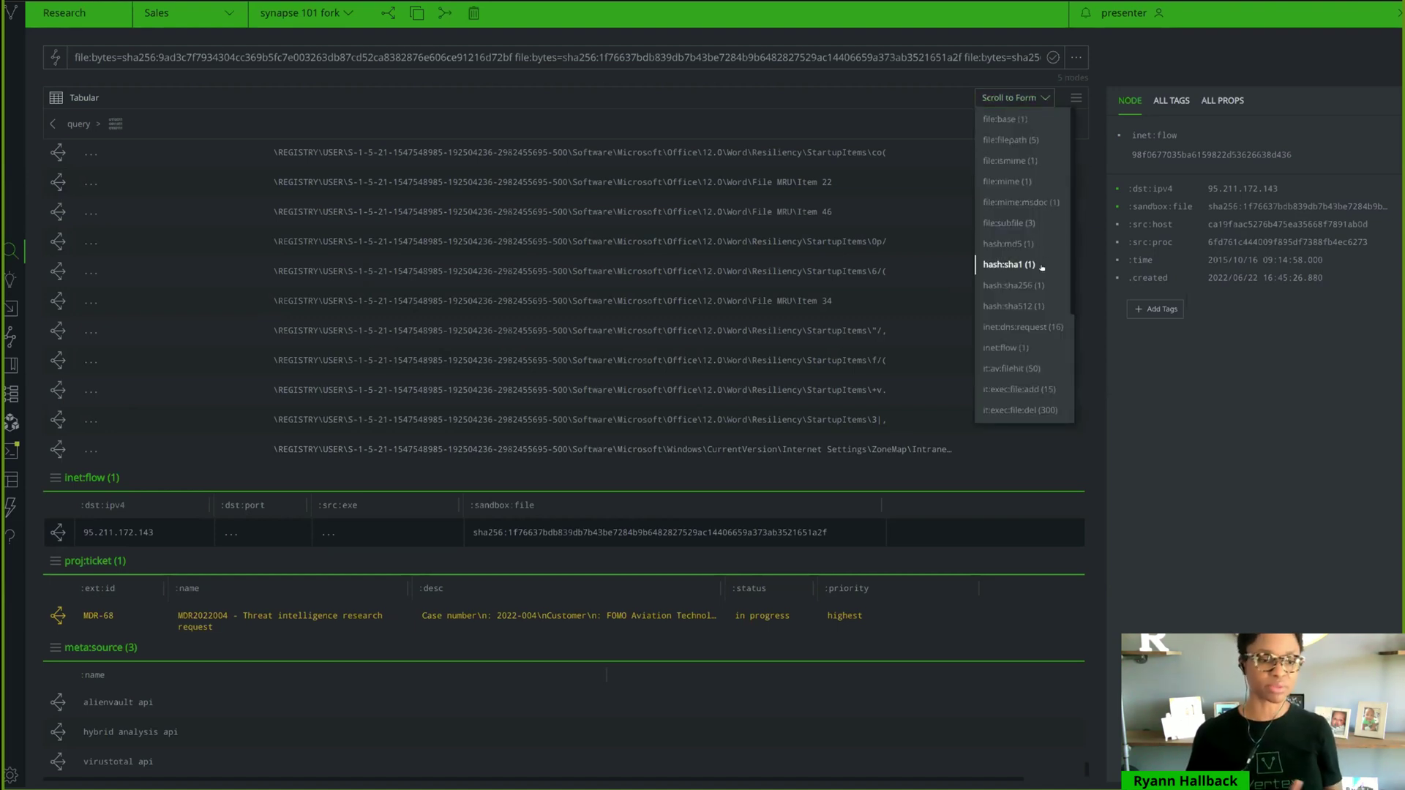
click(1022, 326)
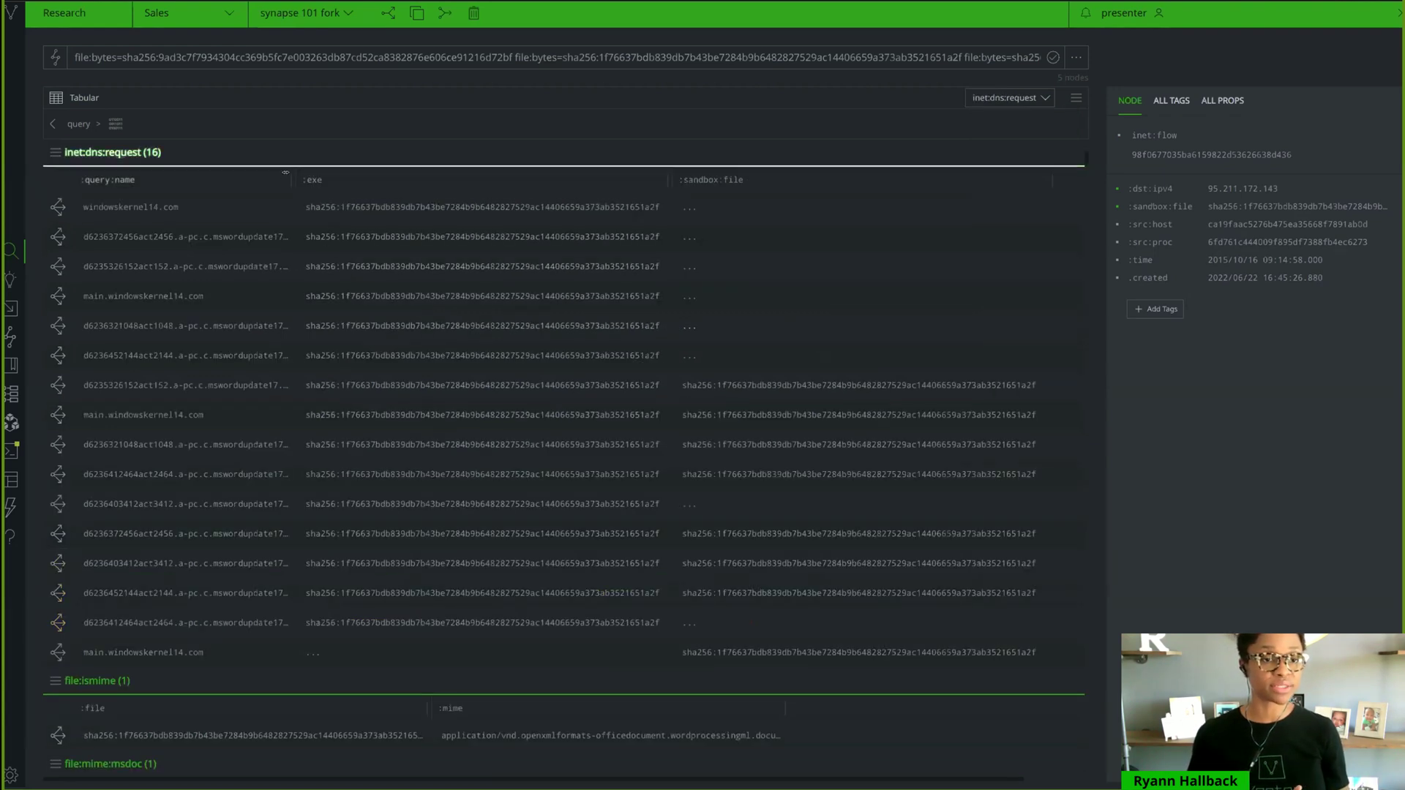
drag(292, 174, 381, 176)
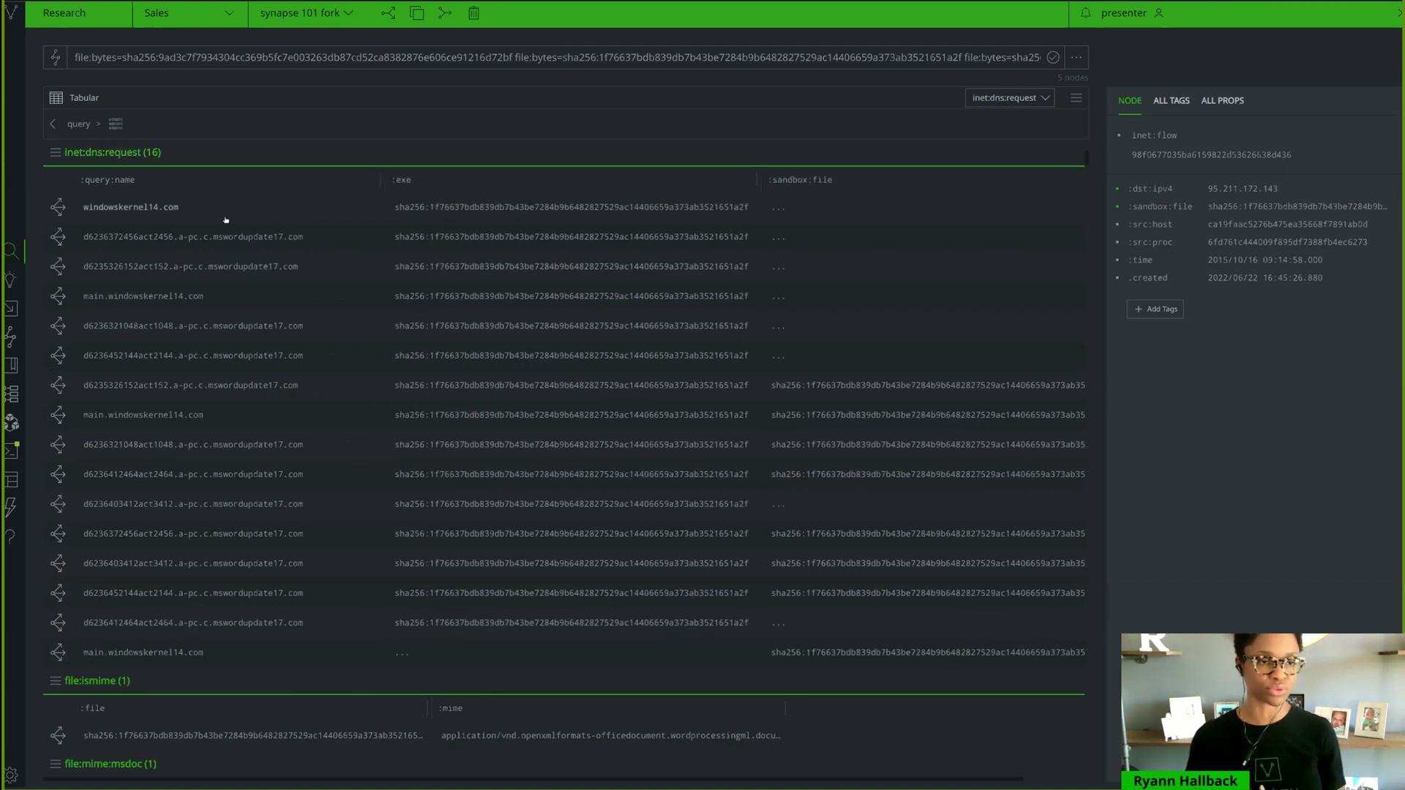
Step: Explore from the first two DNS requests together and read the tags and tag definitions on the windowskernel14.com FQDN
click(172, 207)
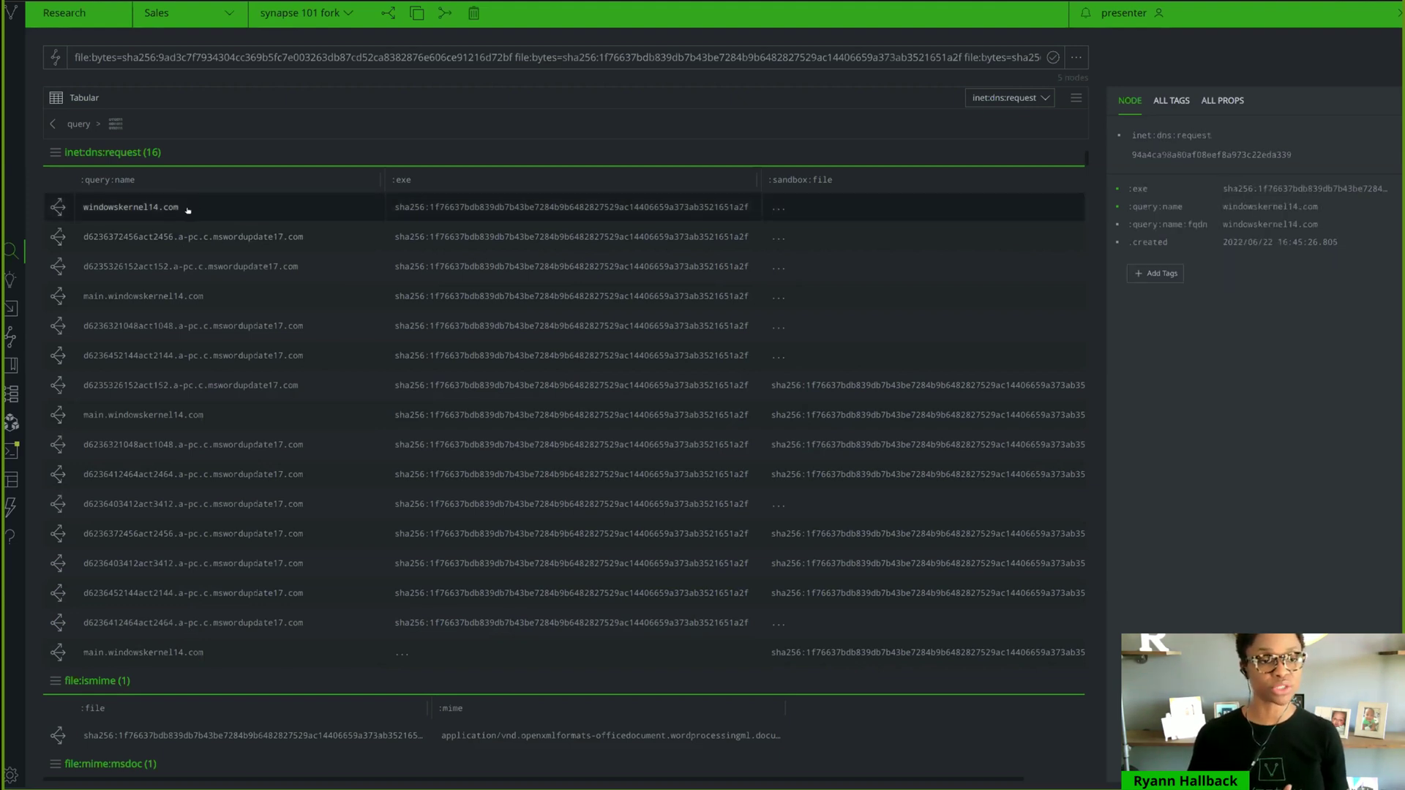
shift+click(268, 237)
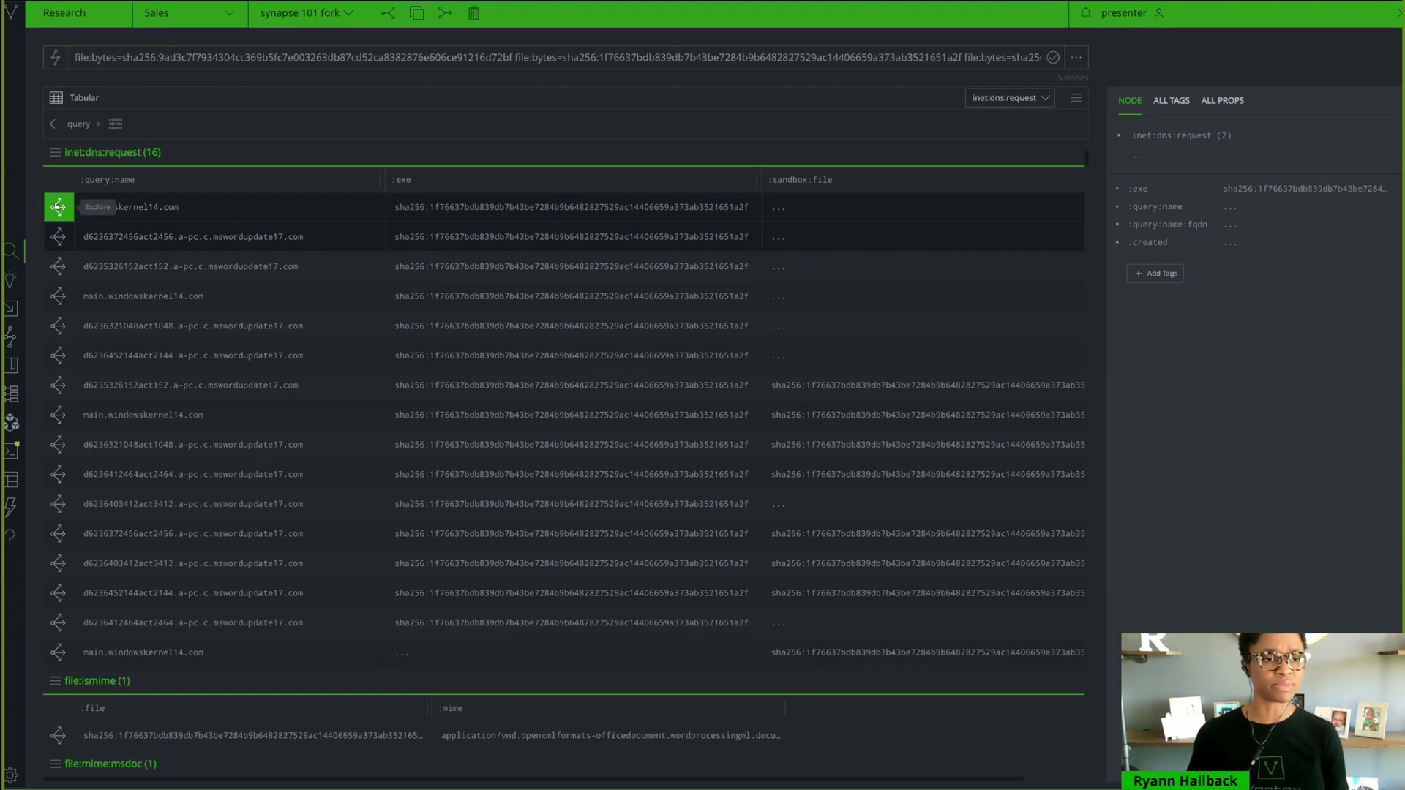
click(58, 207)
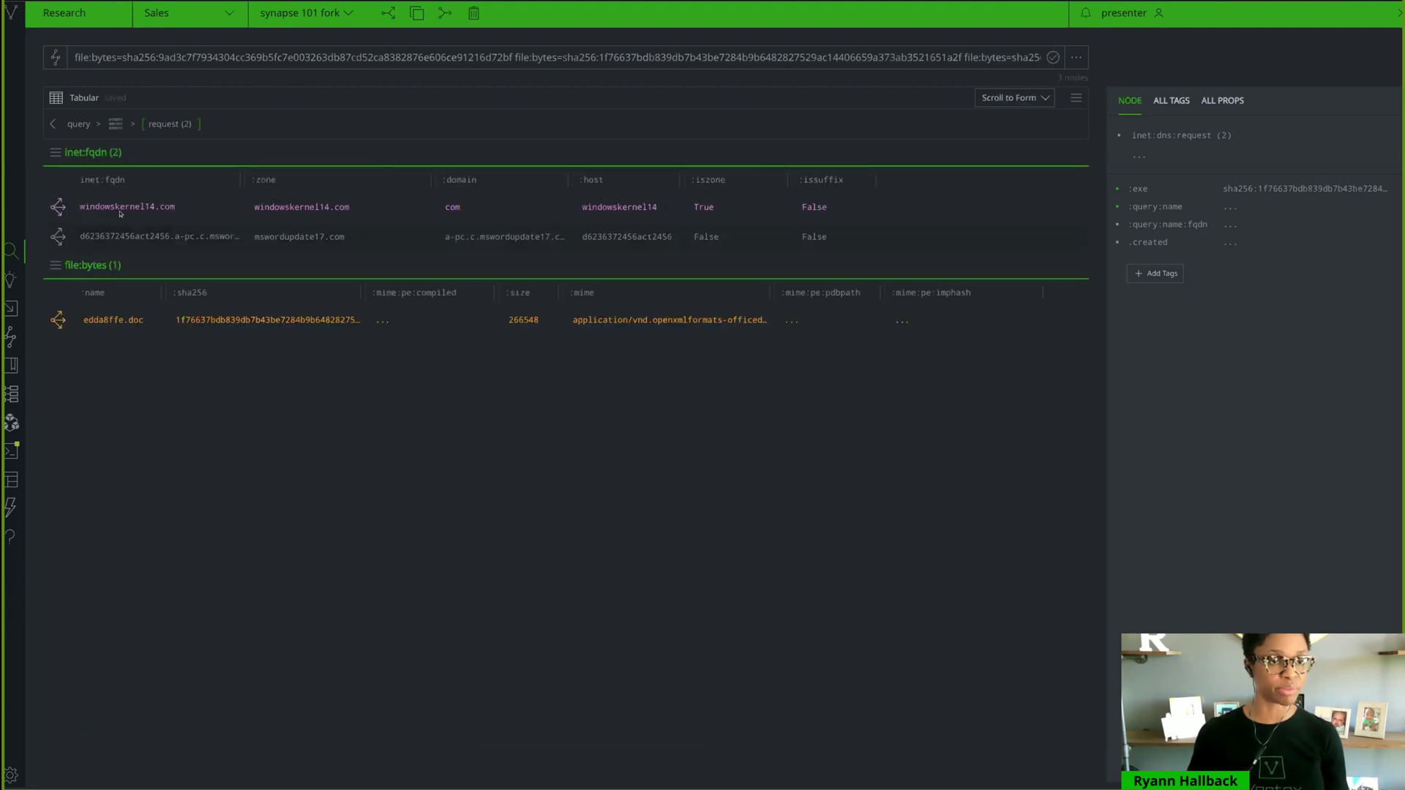
click(149, 209)
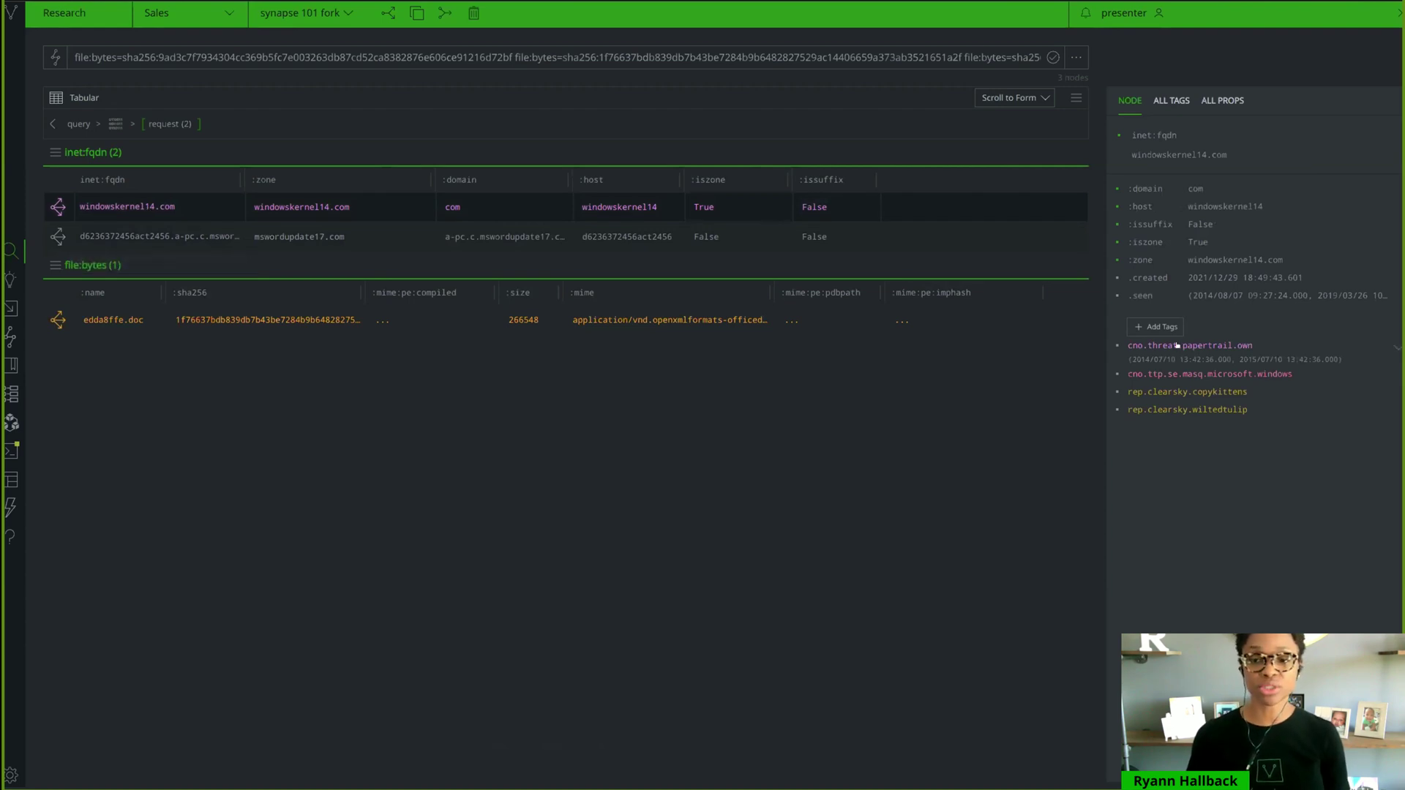
mouse_move(1186, 347)
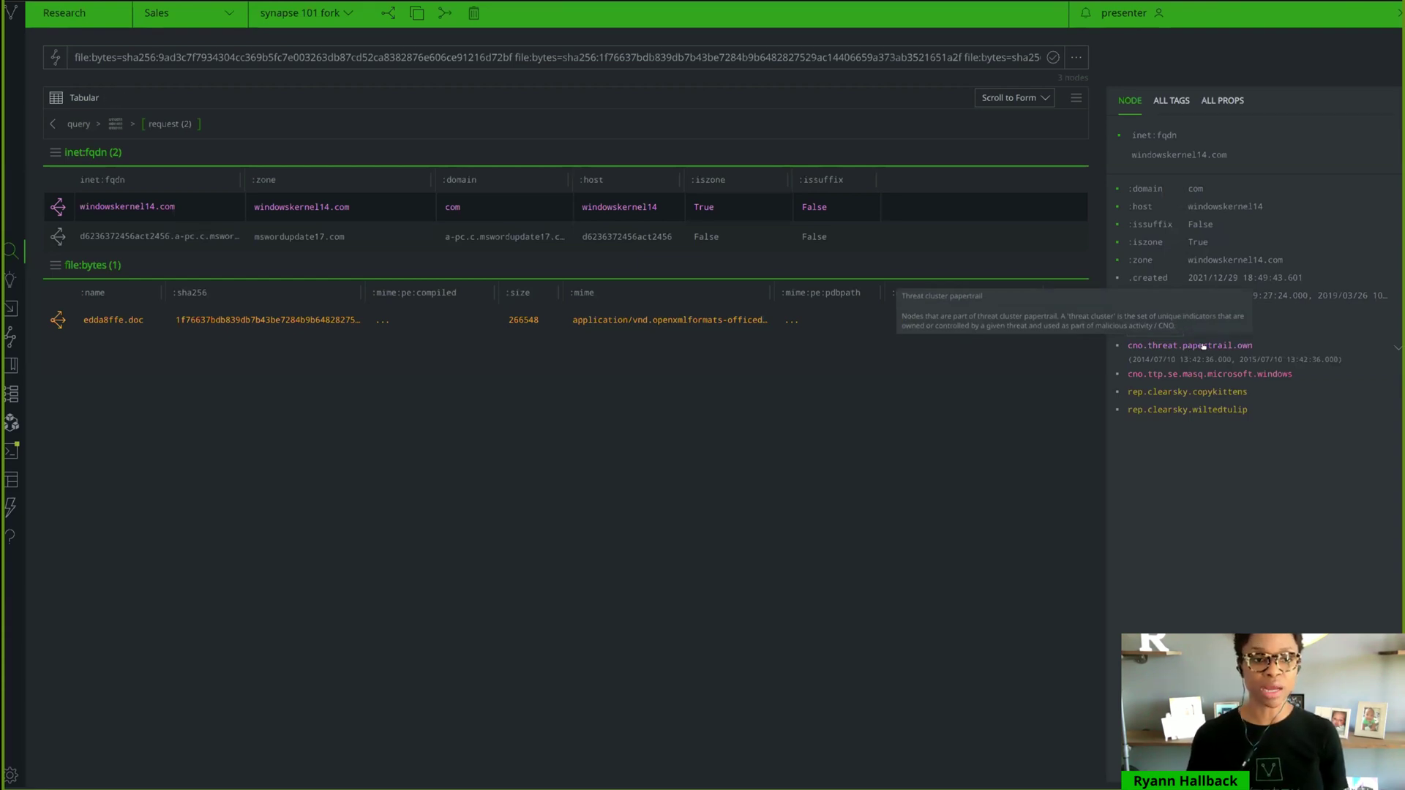
mouse_move(1204, 376)
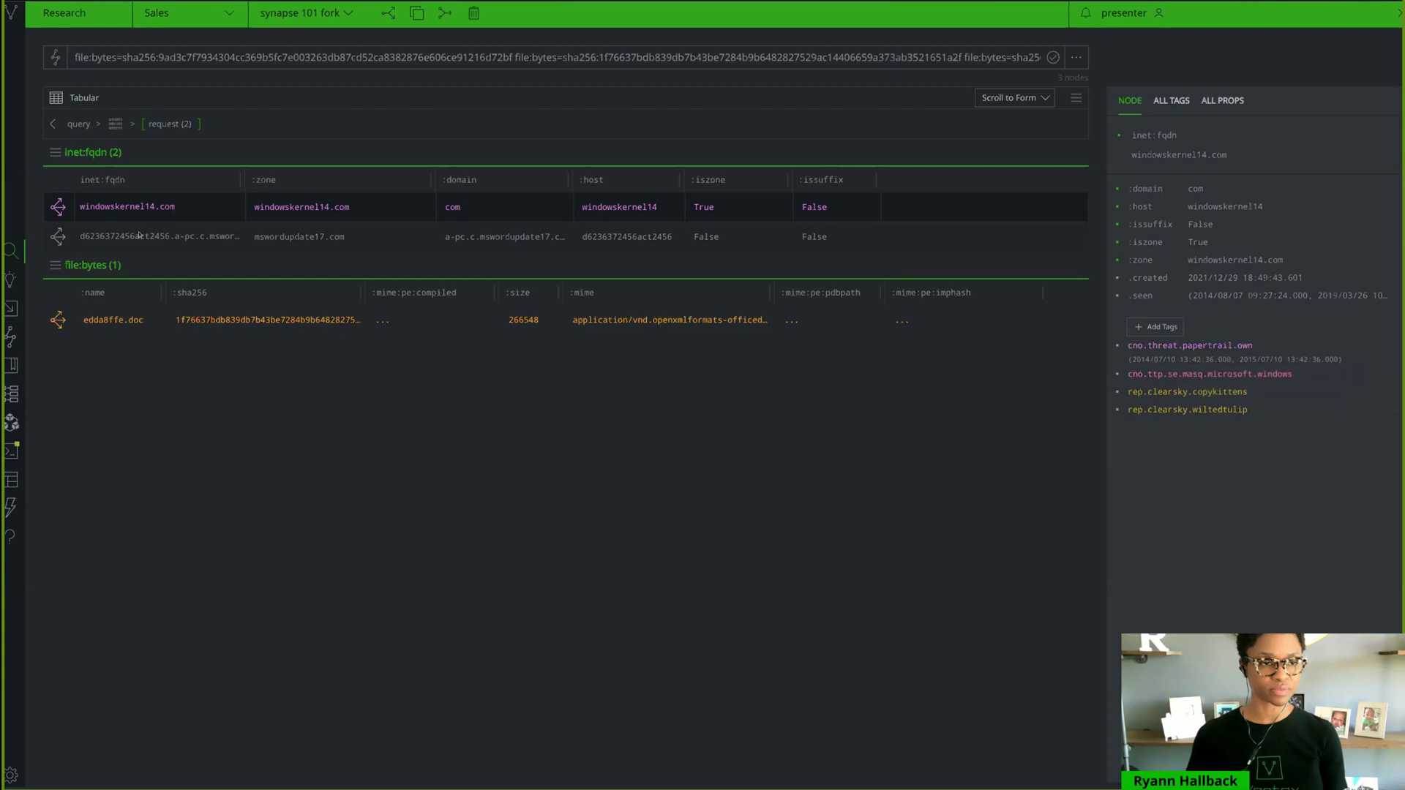
Step: Explore from both queried FQDNs and compare the tags on windowskernel14.com and mswordupdate17.com
click(58, 207)
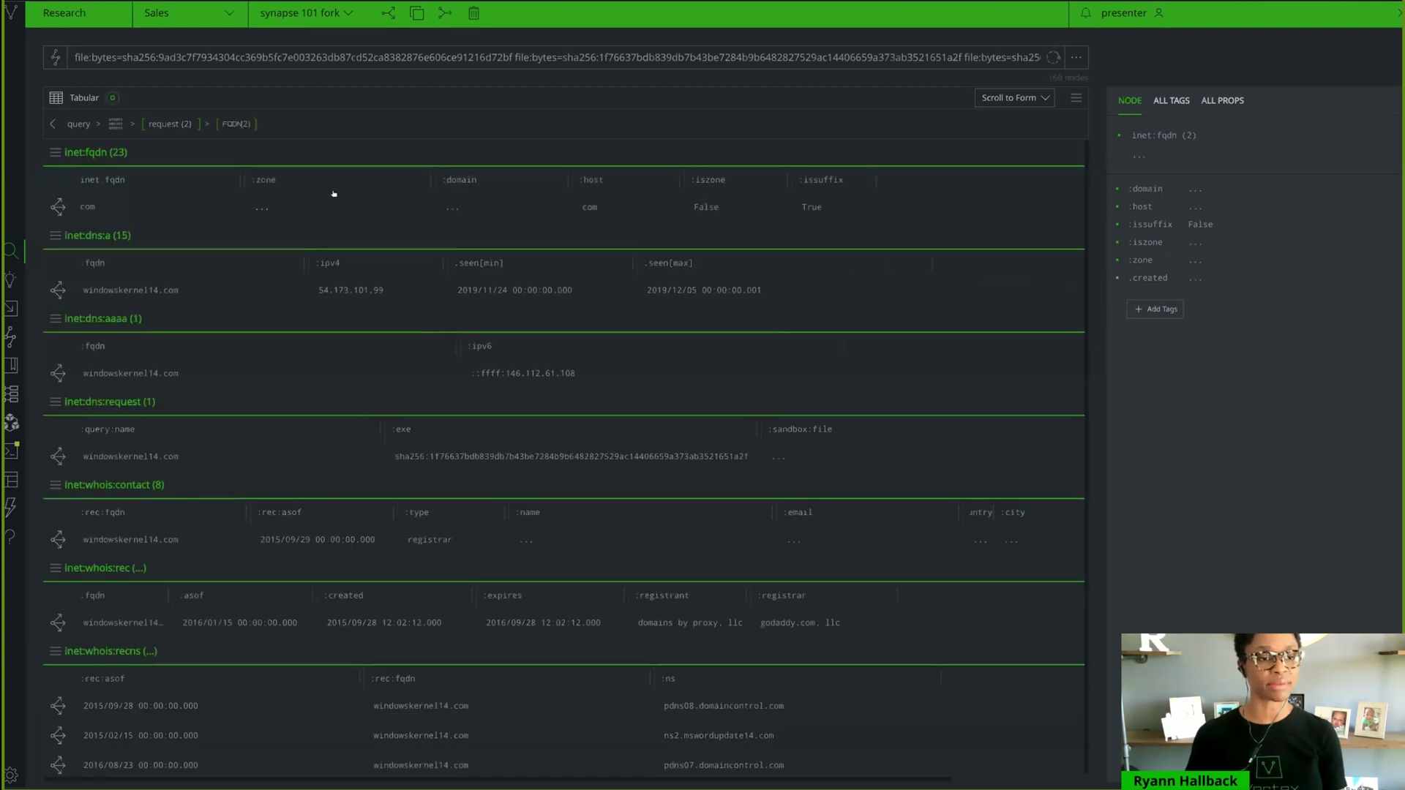
scroll(251, 441, down, 4)
click(154, 487)
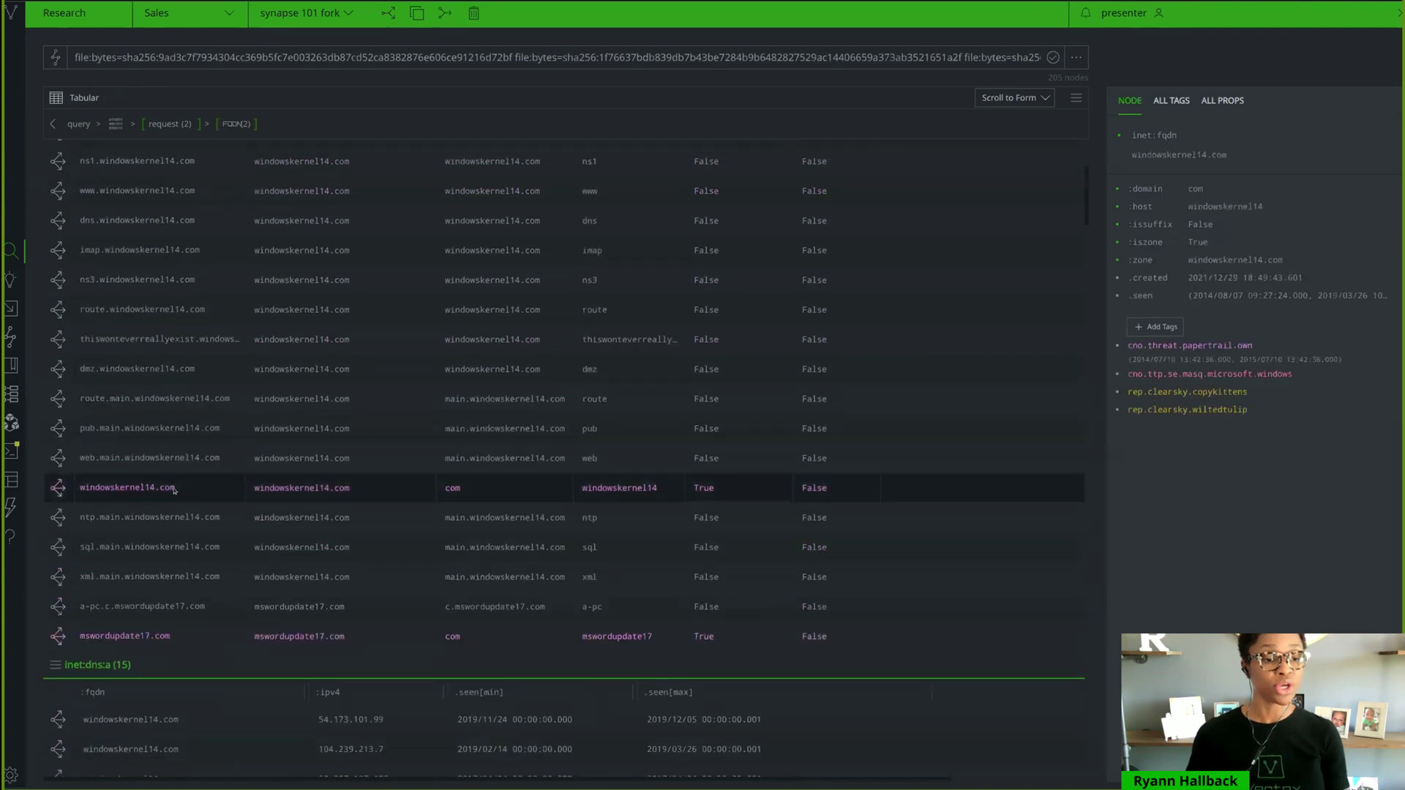
click(129, 644)
Step: Review the inet:dns:a records of windowskernel14.com, including their IPv4 addresses and first and last seen dates
scroll(375, 541, down, 1)
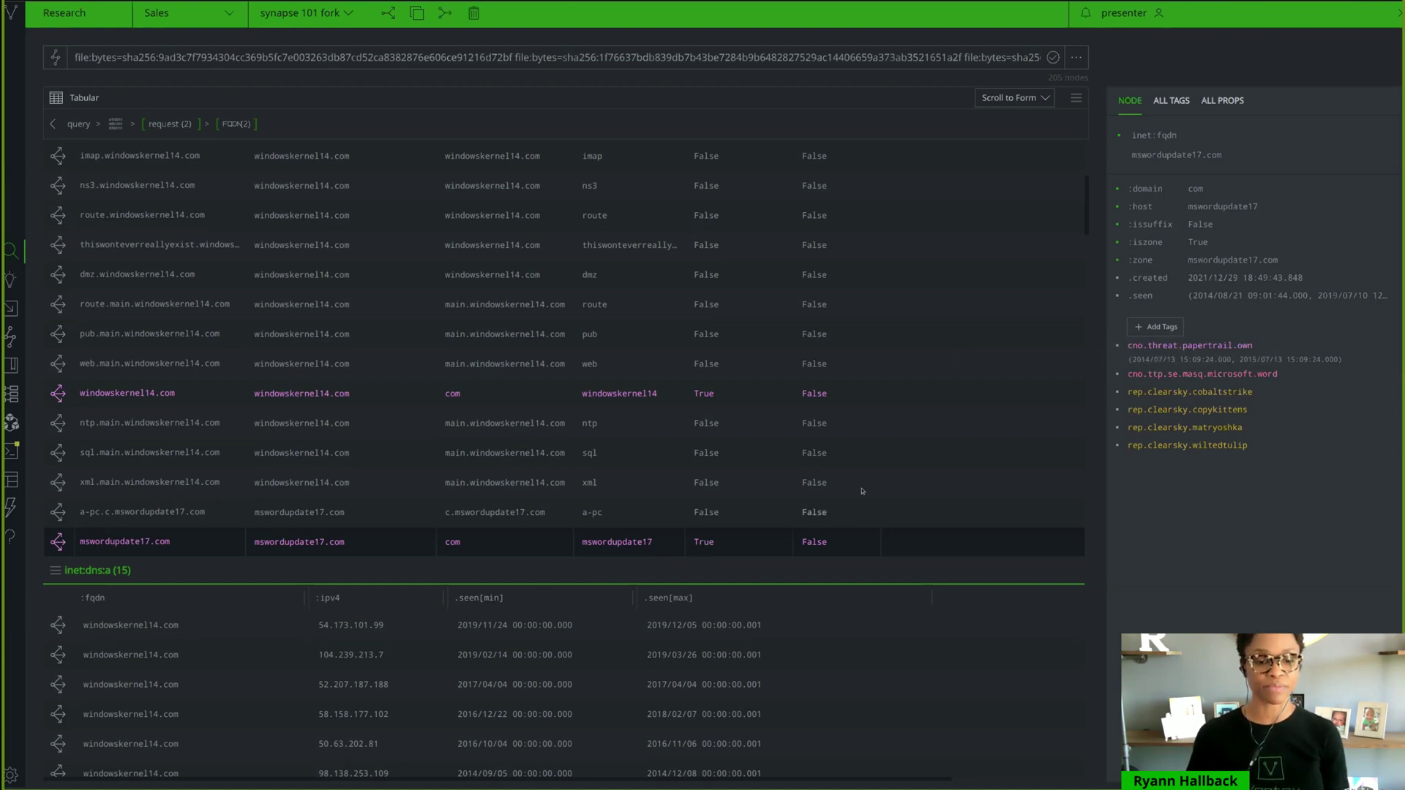
scroll(861, 491, down, 2)
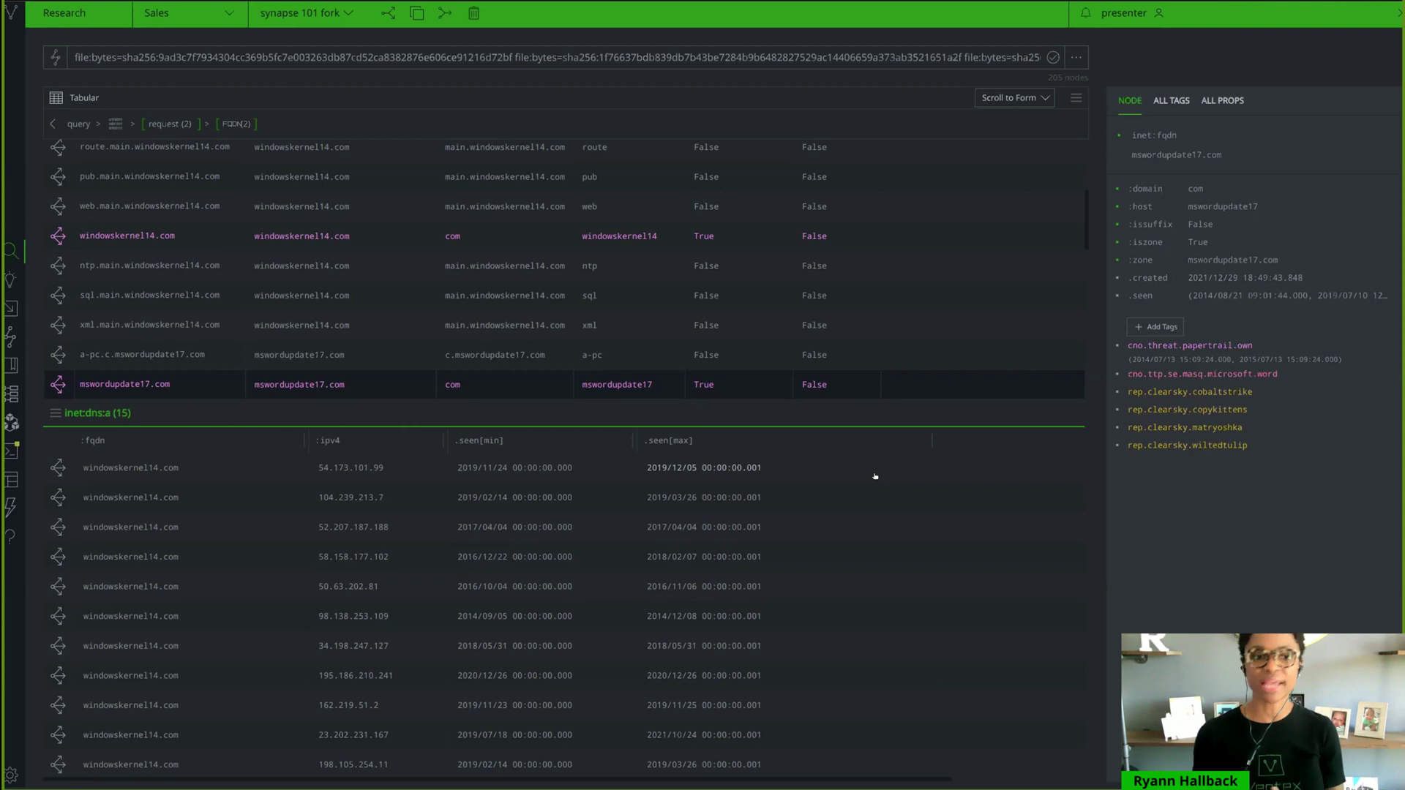
scroll(682, 422, down, 4)
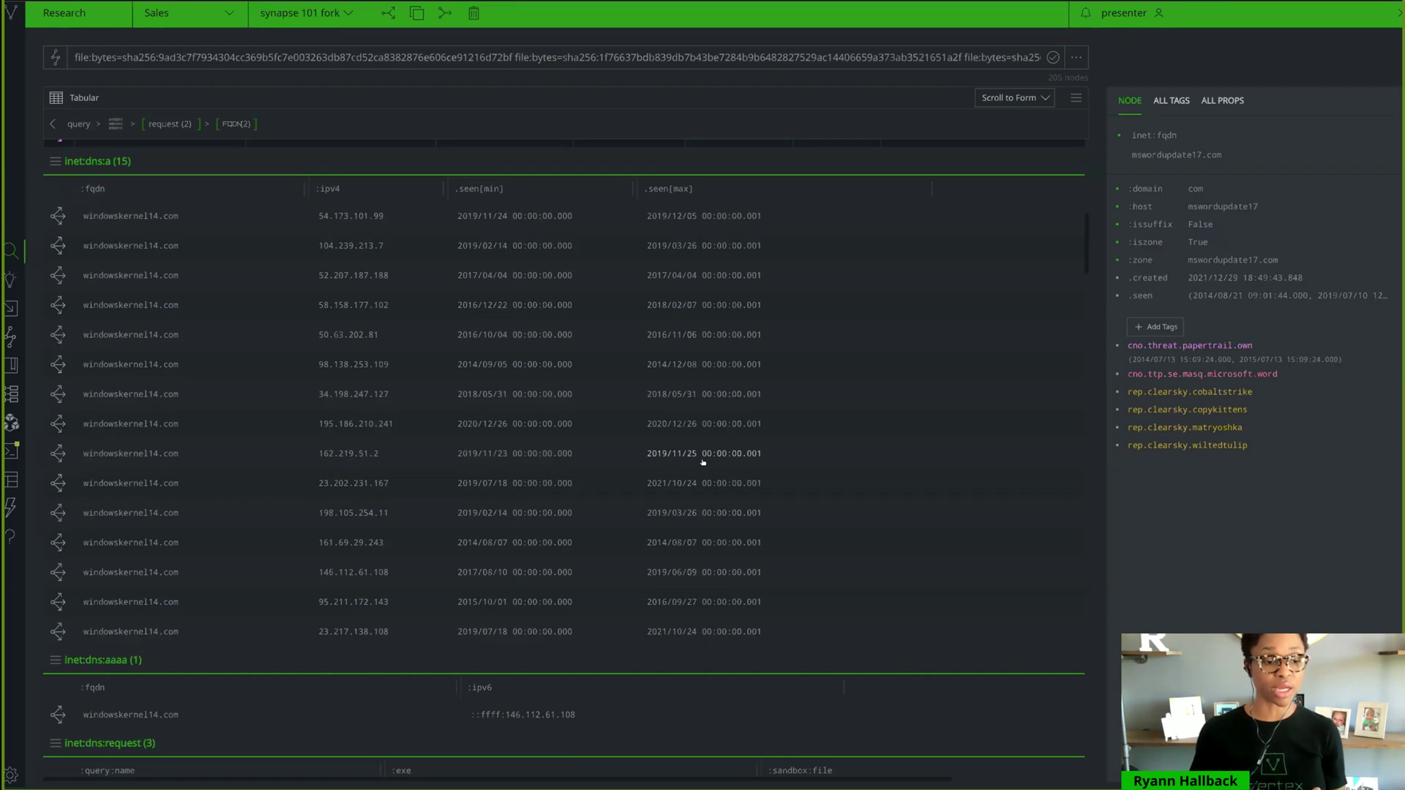
scroll(616, 358, up, 3)
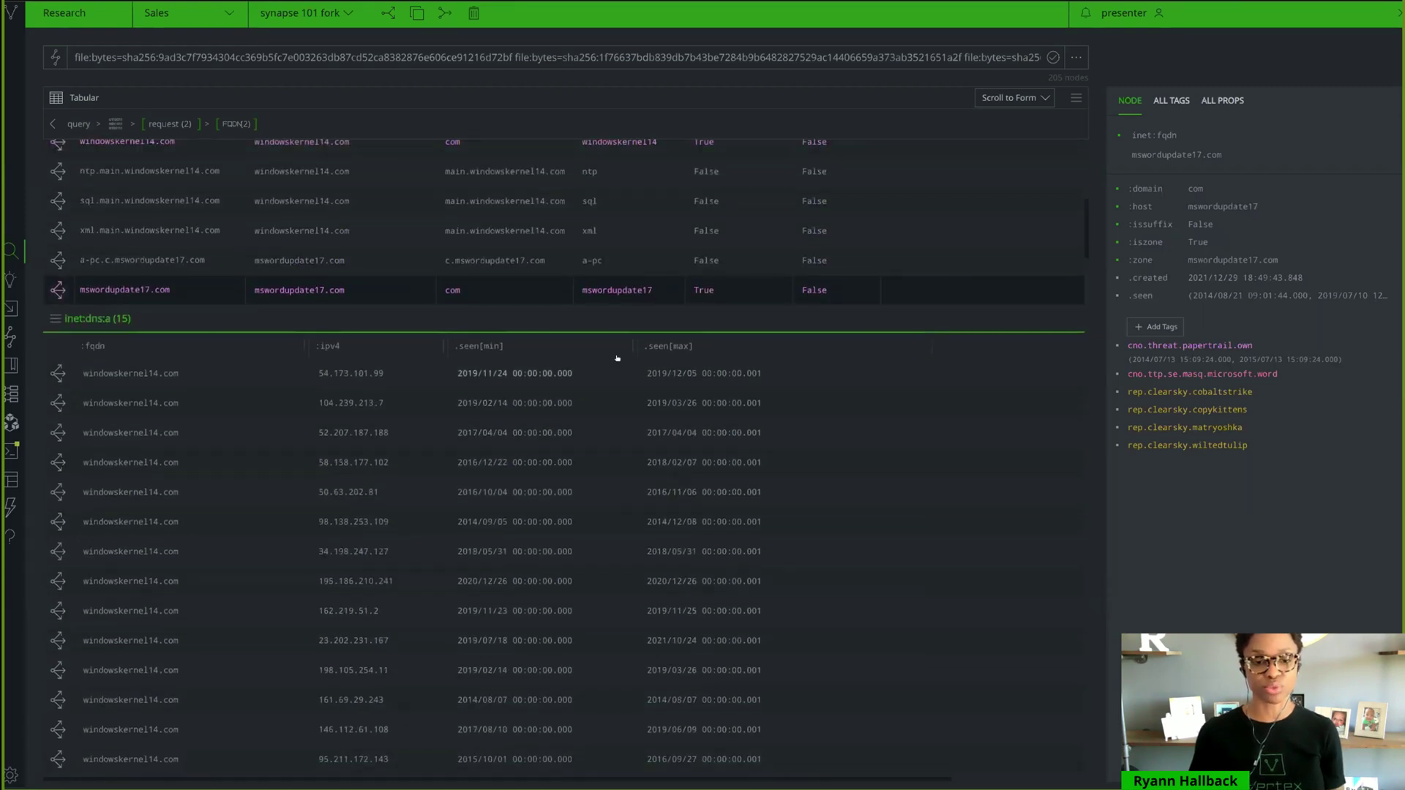
scroll(616, 357, up, 3)
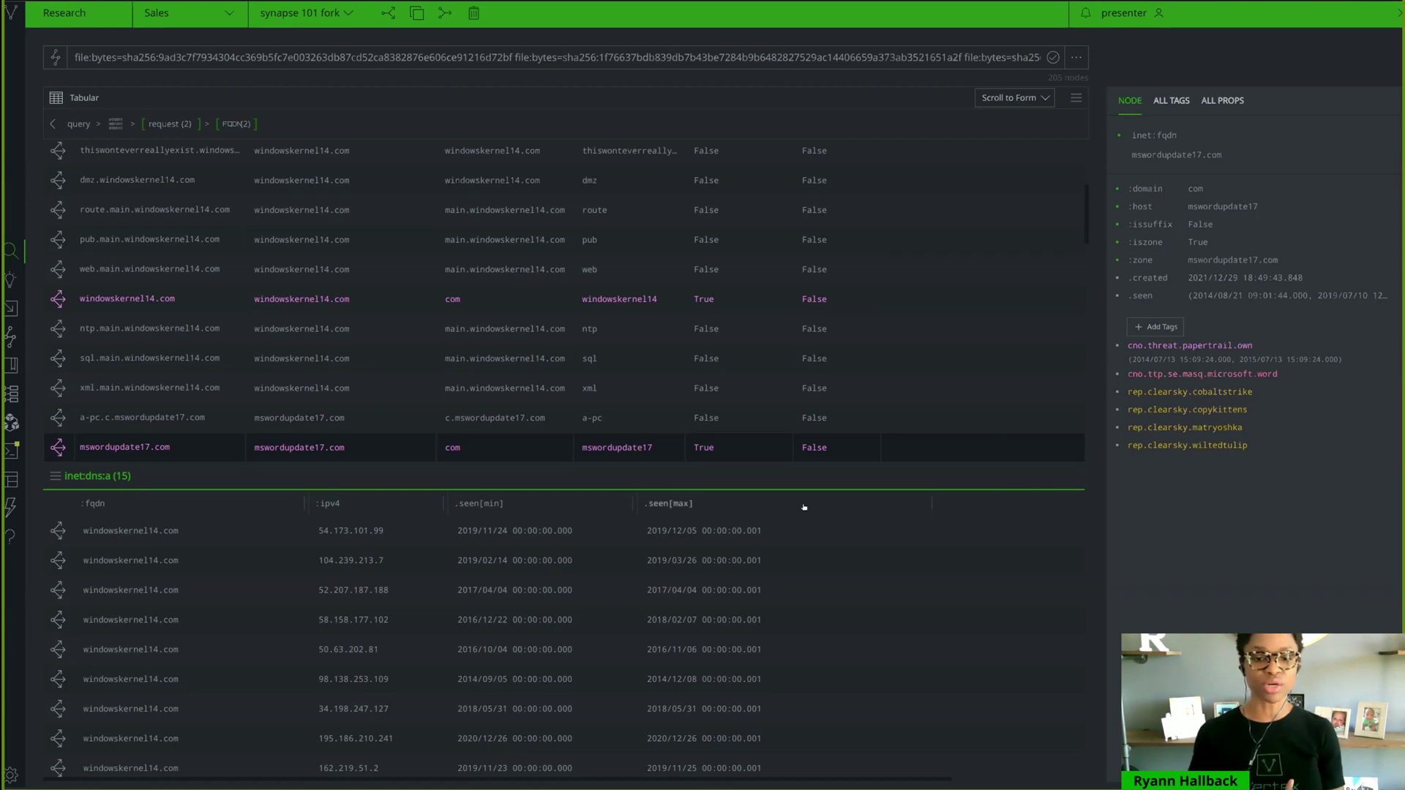
Step: Explore from the mswordupdate17.com FQDN, go to the ou:org results and read the properties of the papertrail threat group
click(60, 449)
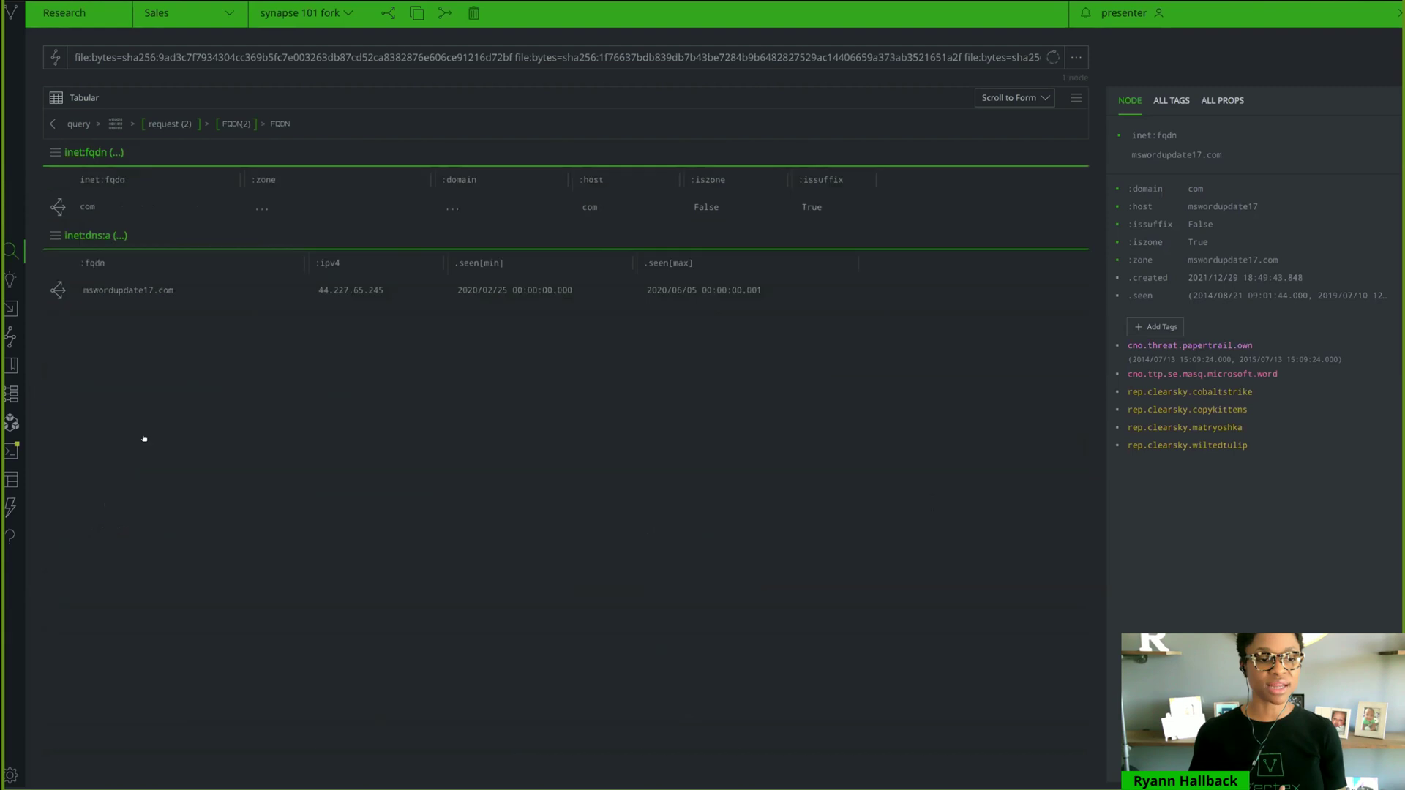
scroll(692, 498, down, 3)
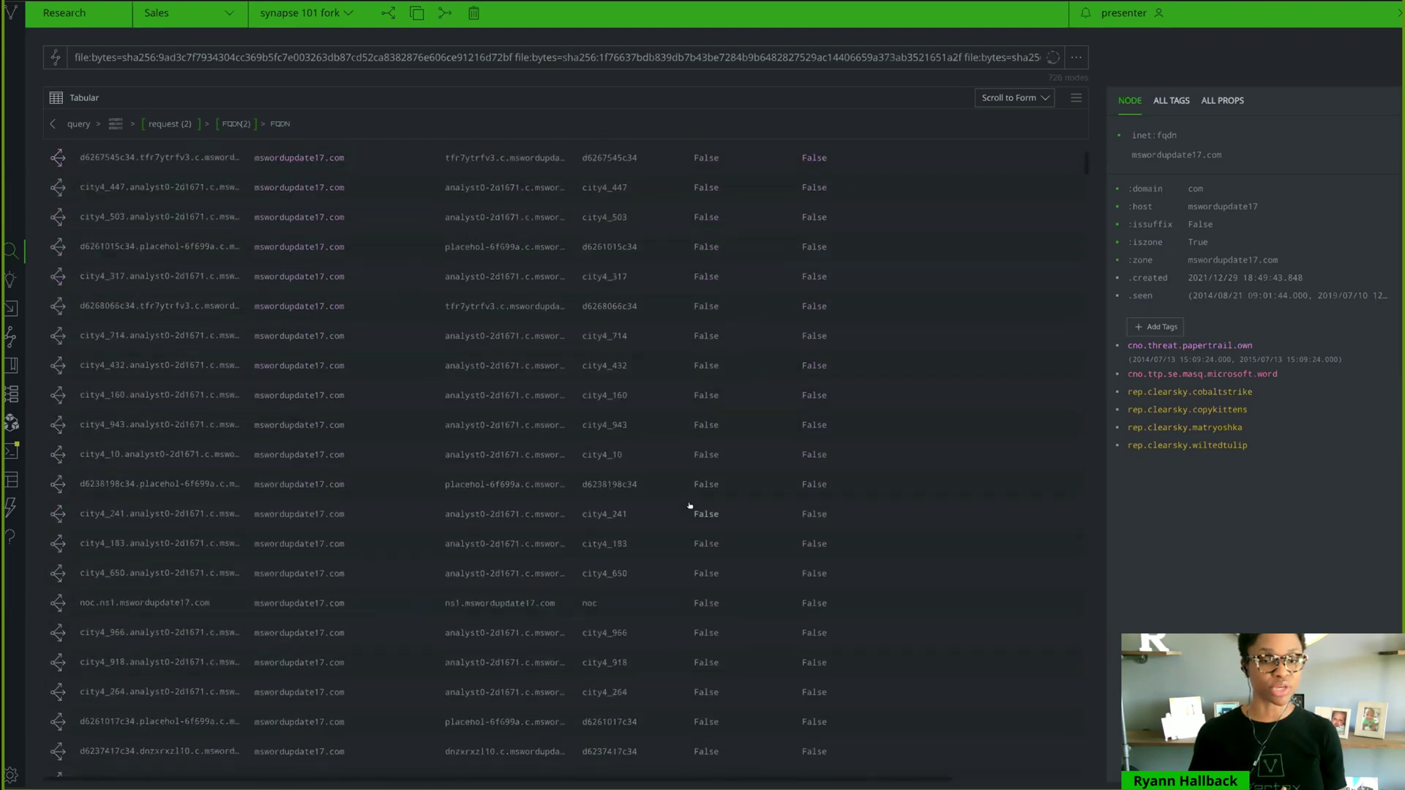
click(1036, 97)
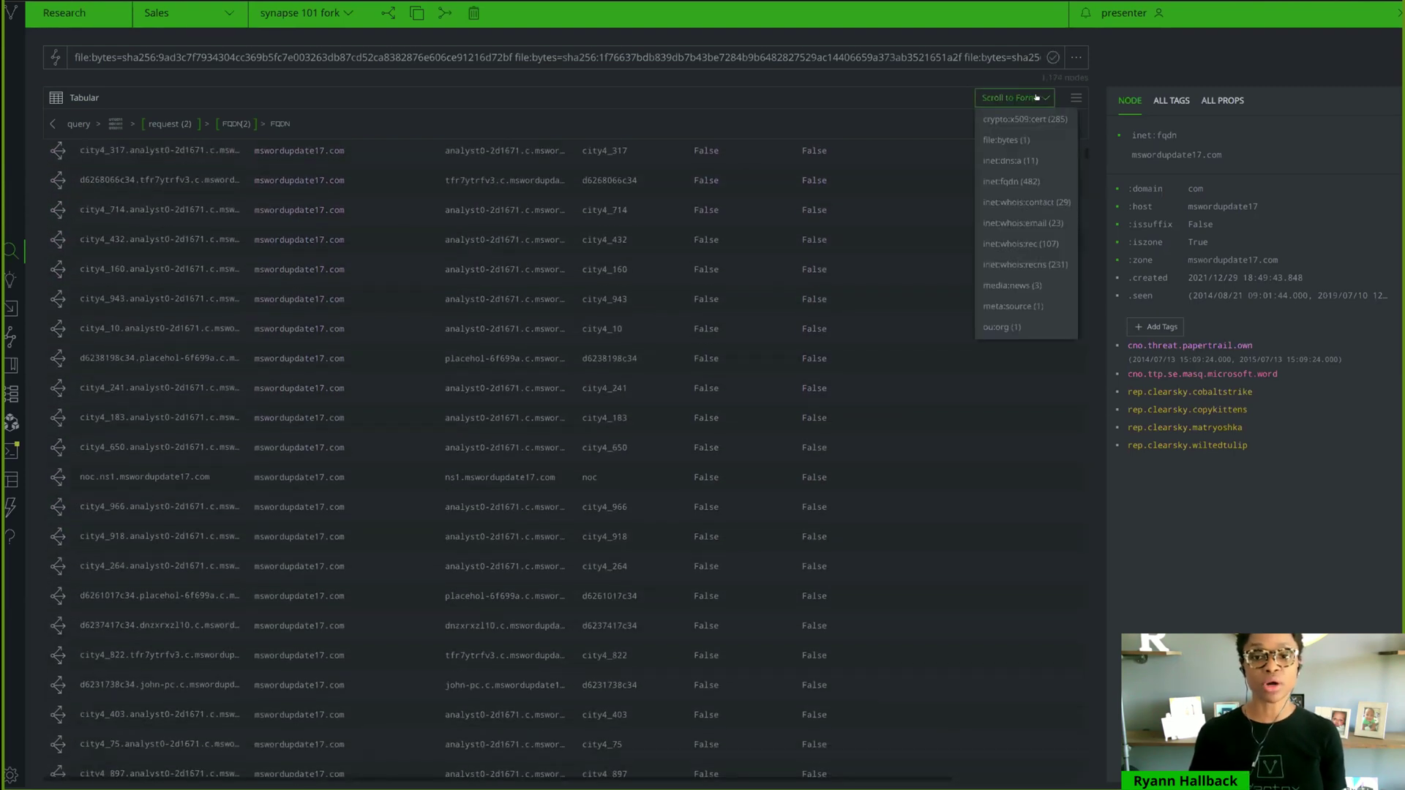
click(1012, 328)
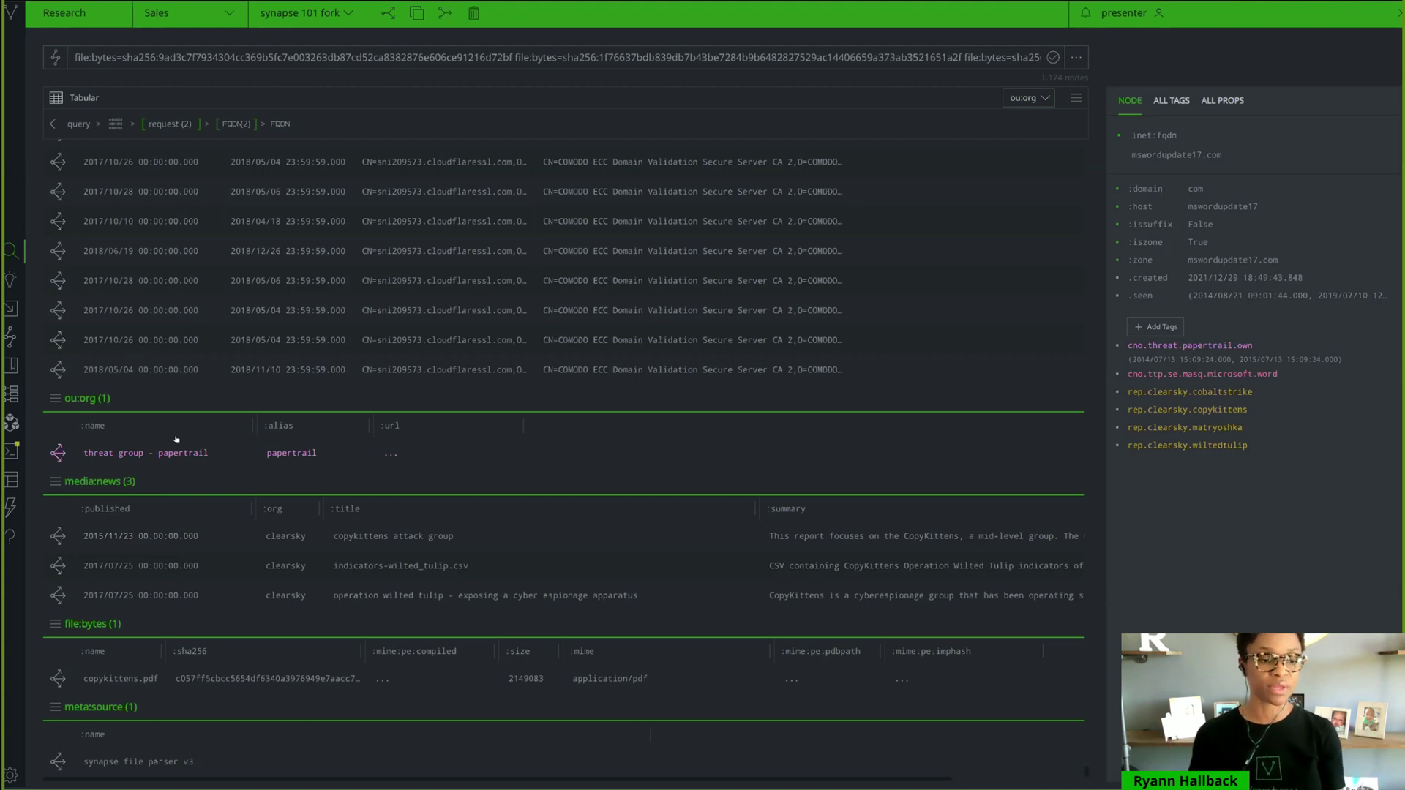
click(141, 449)
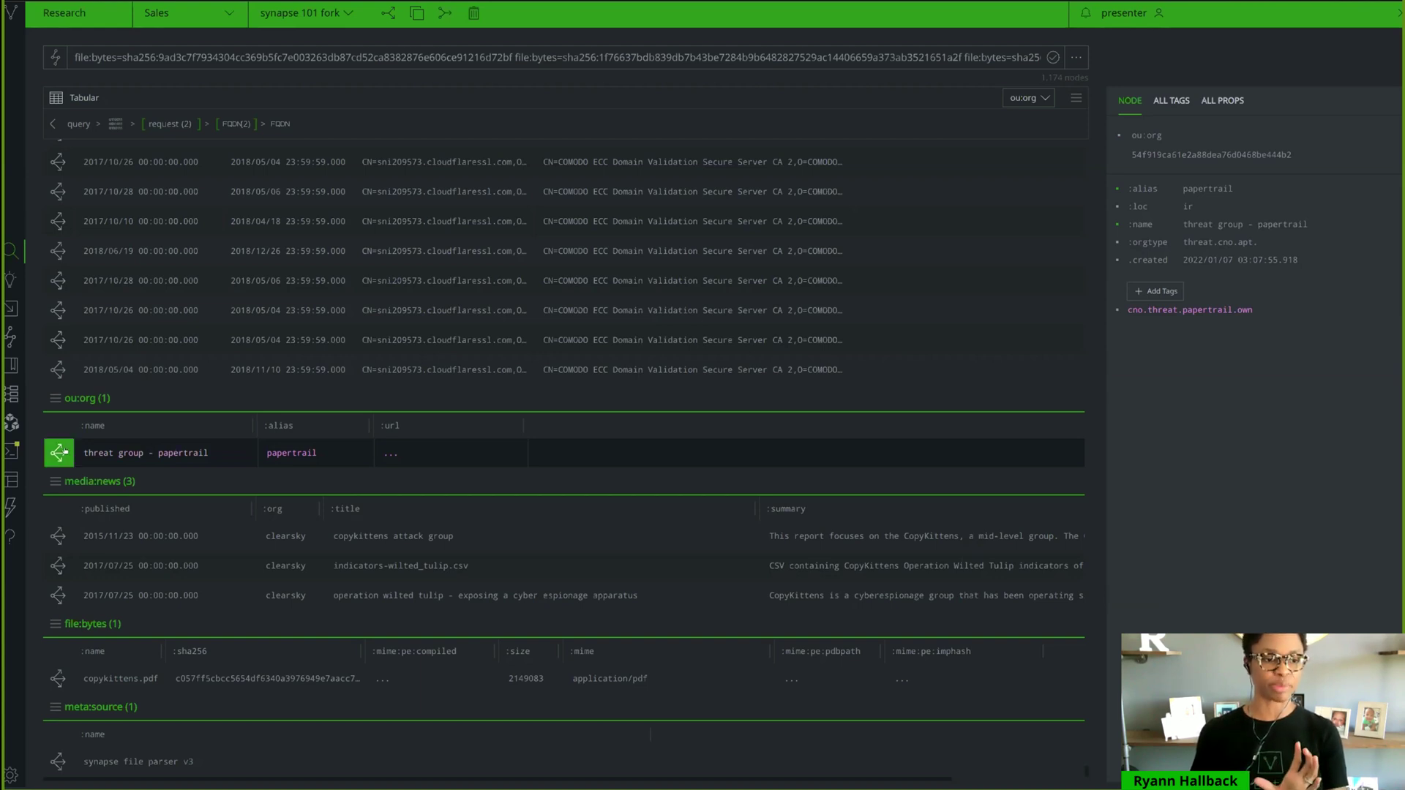
Step: Explore from the papertrail threat group and review its inet:dns:request nodes, checking the ea-in-f113.1e100.microsoft-security.host and u.mywindows24.in queries
click(58, 453)
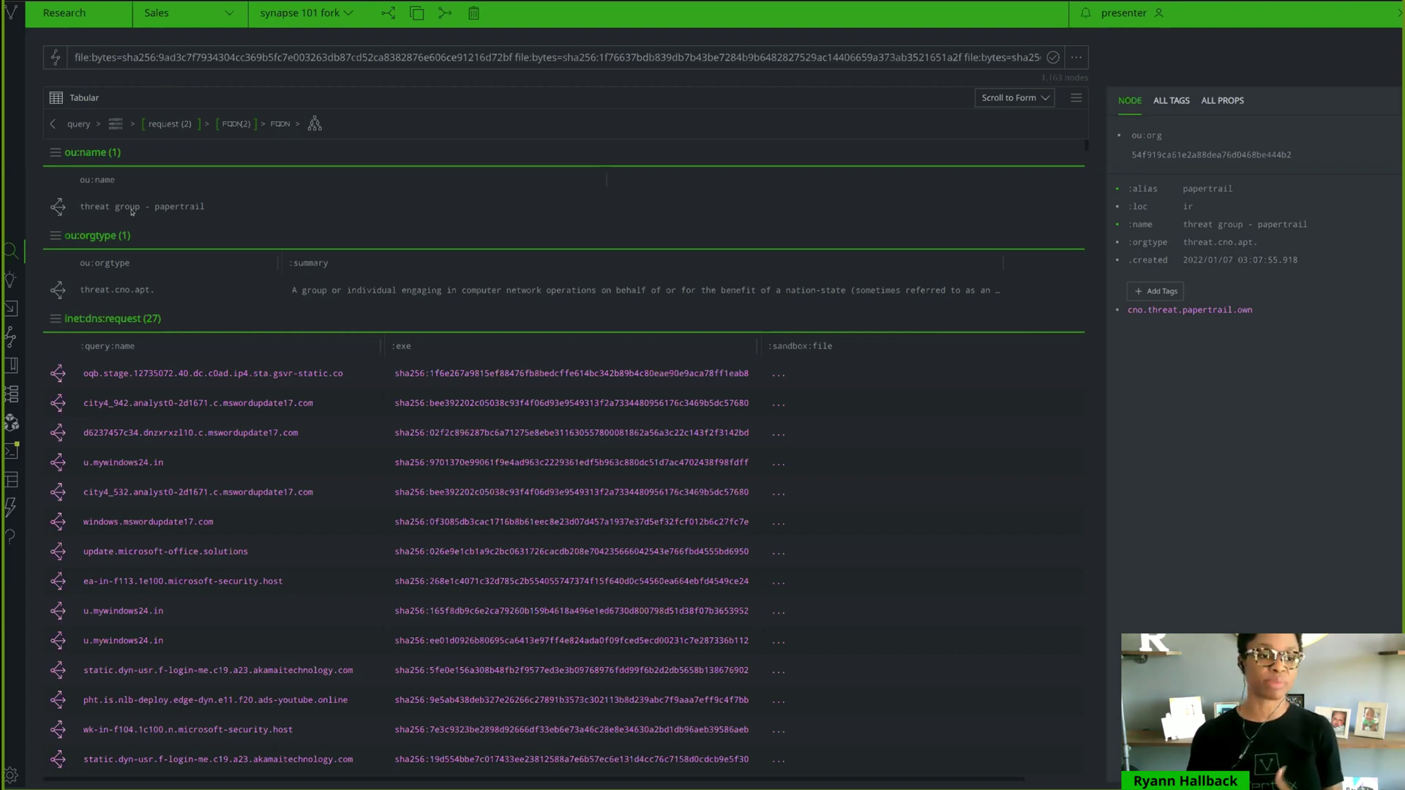
scroll(388, 354, down, 2)
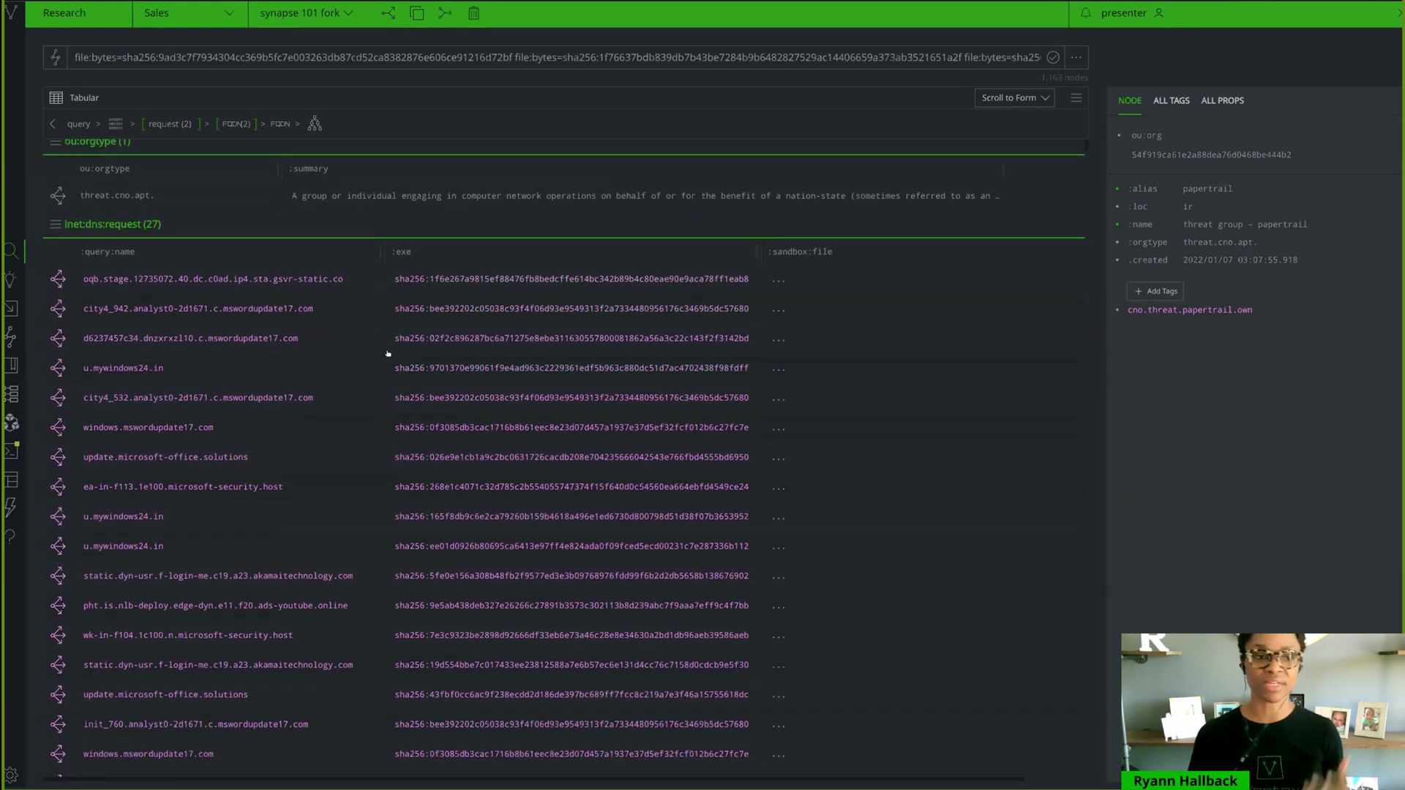
click(1014, 98)
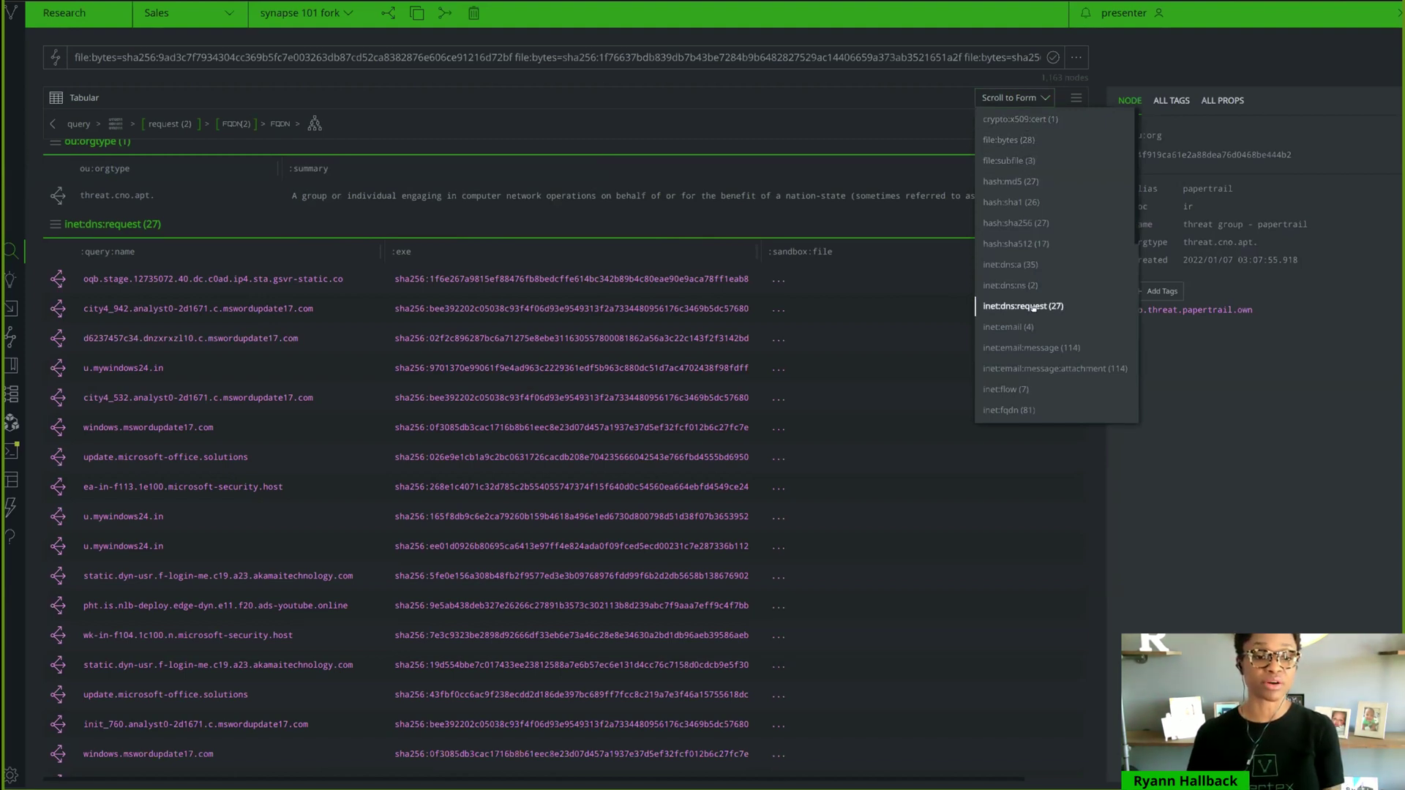
click(276, 485)
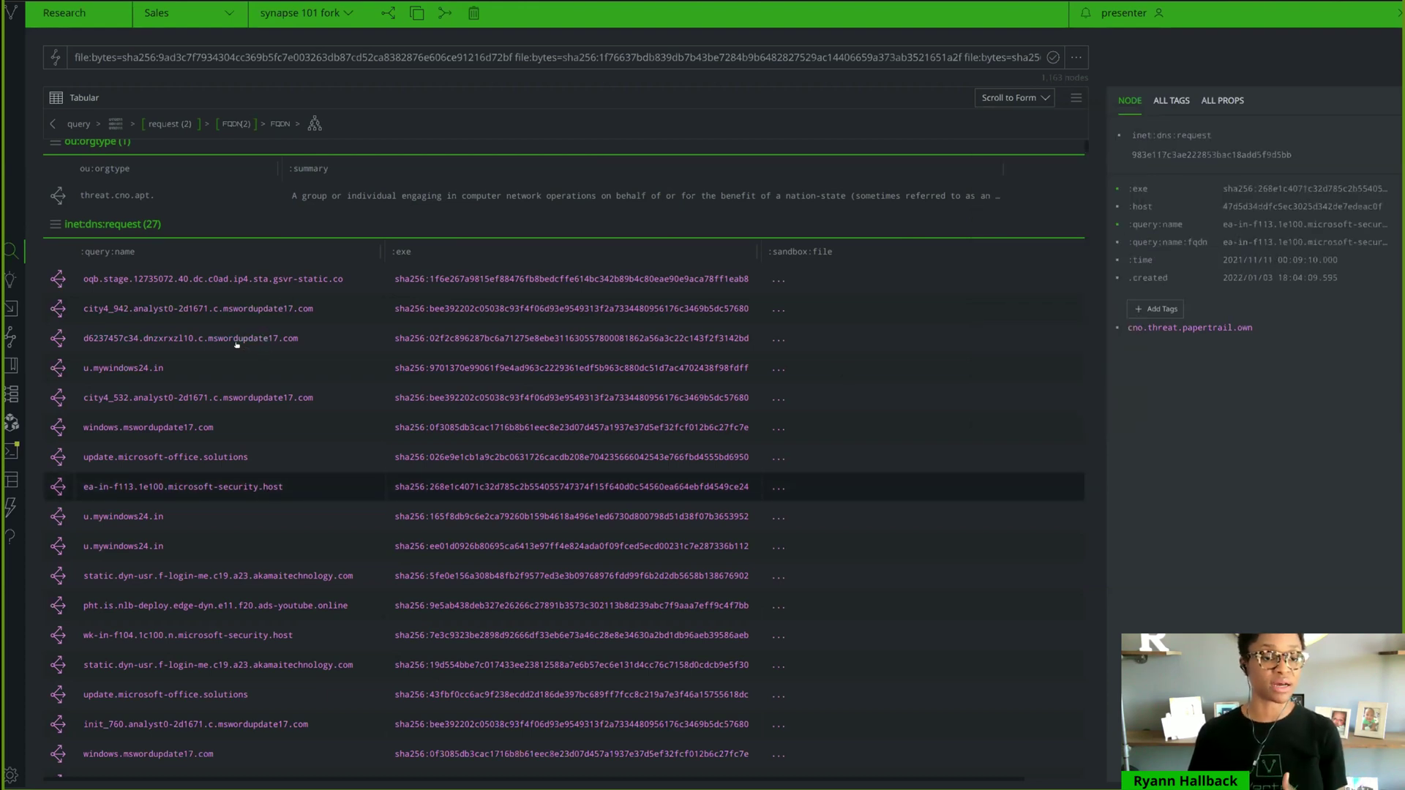
scroll(350, 443, down, 1)
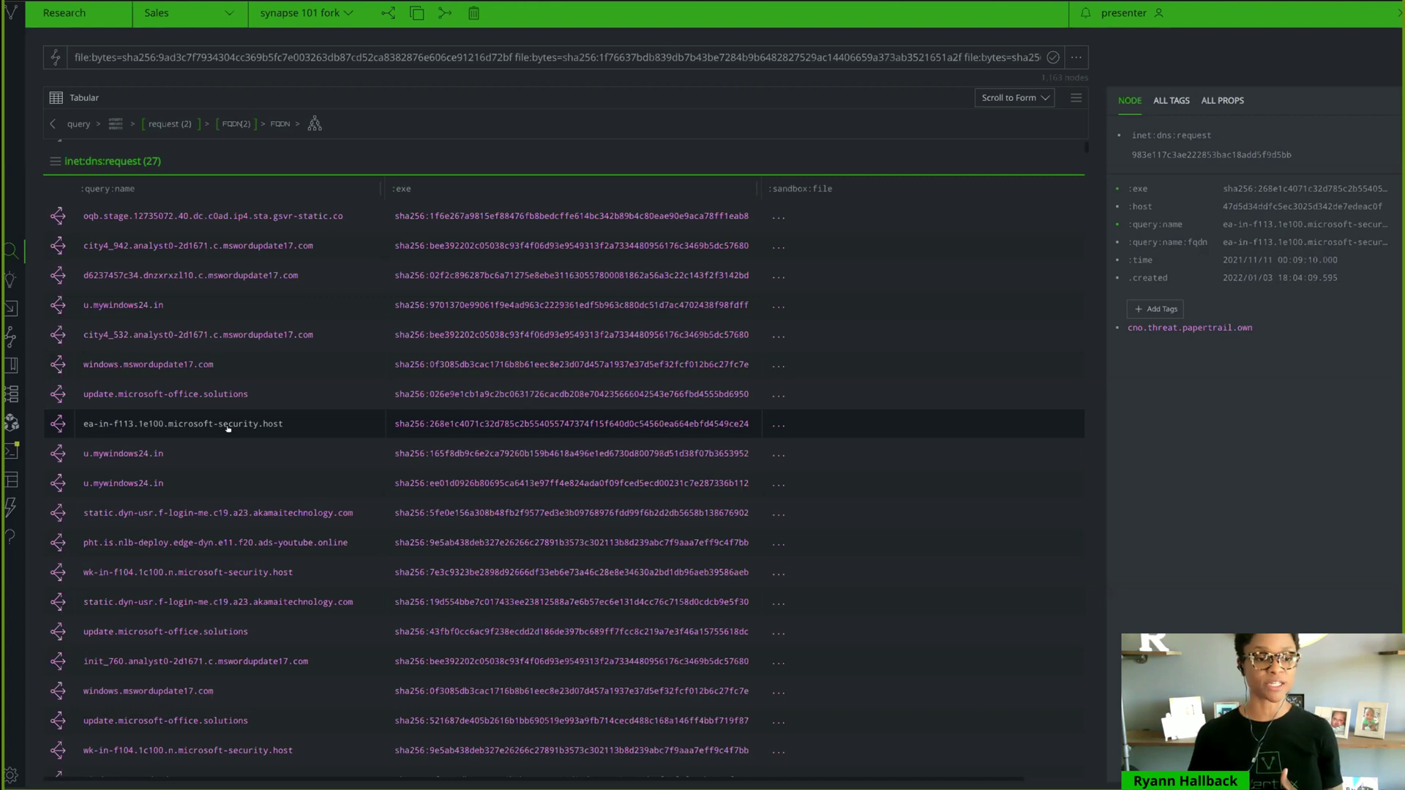
click(162, 452)
scroll(951, 219, down, 1)
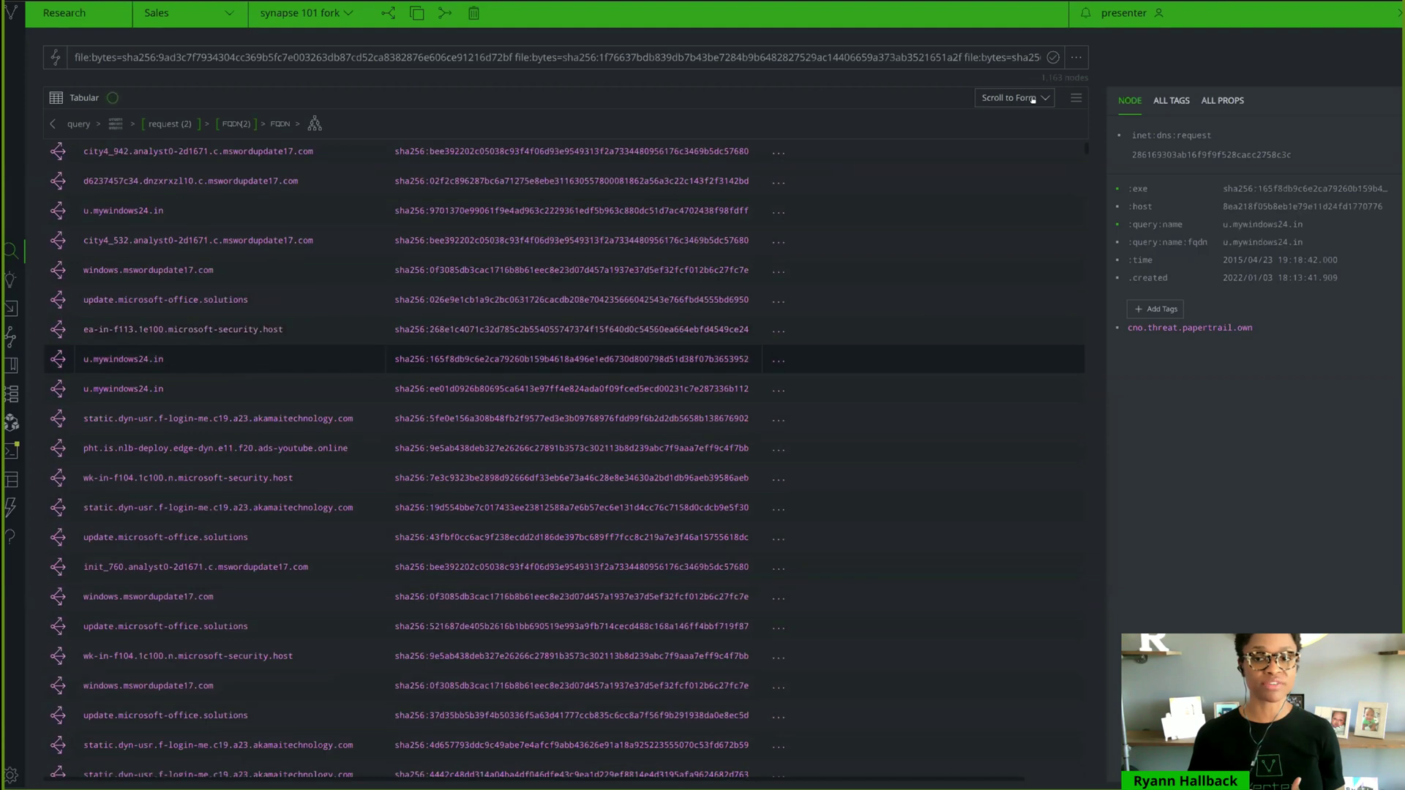
Step: Go to the ou:industry results and check the tags on the finance and insurance and transportation industries
click(1026, 105)
scroll(1049, 282, down, 4)
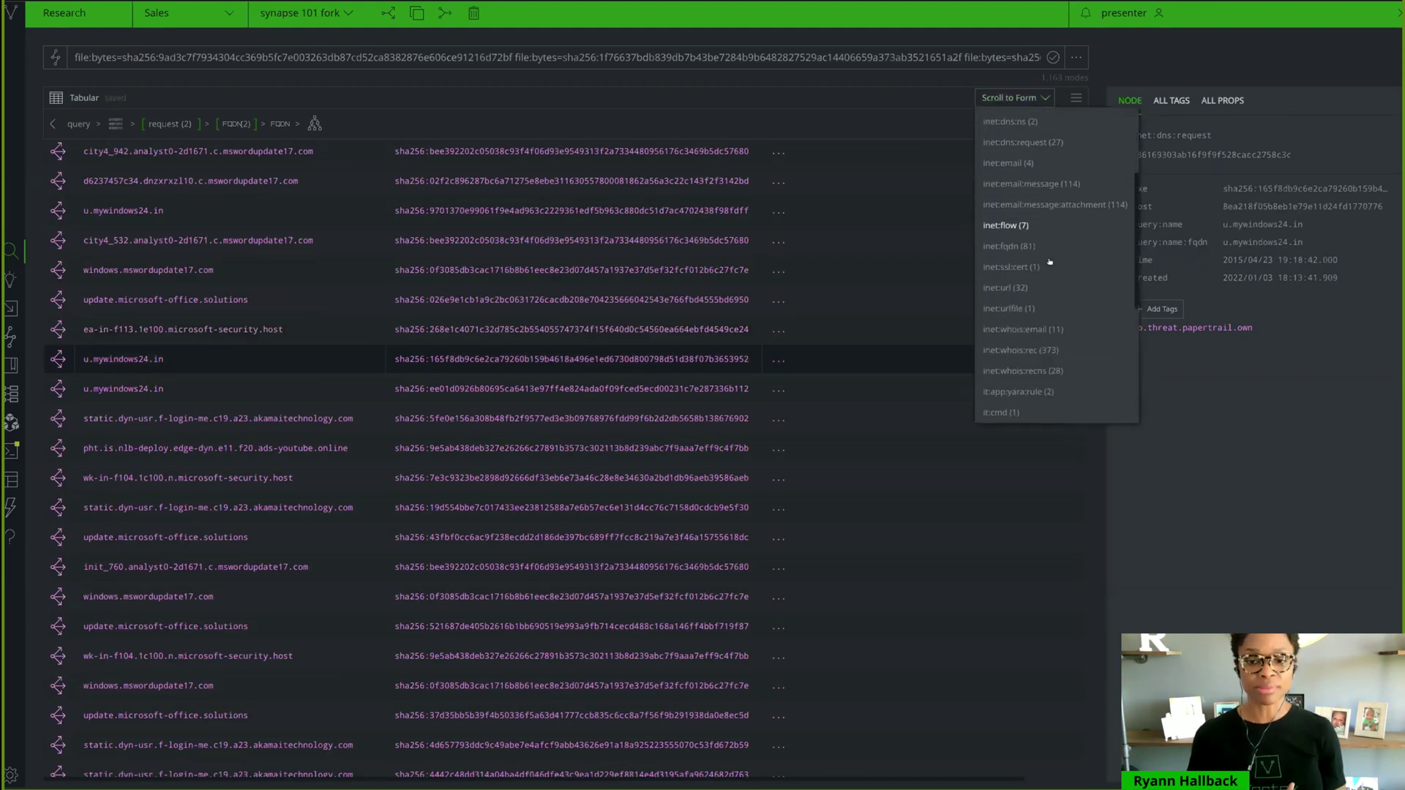
scroll(1050, 281, down, 3)
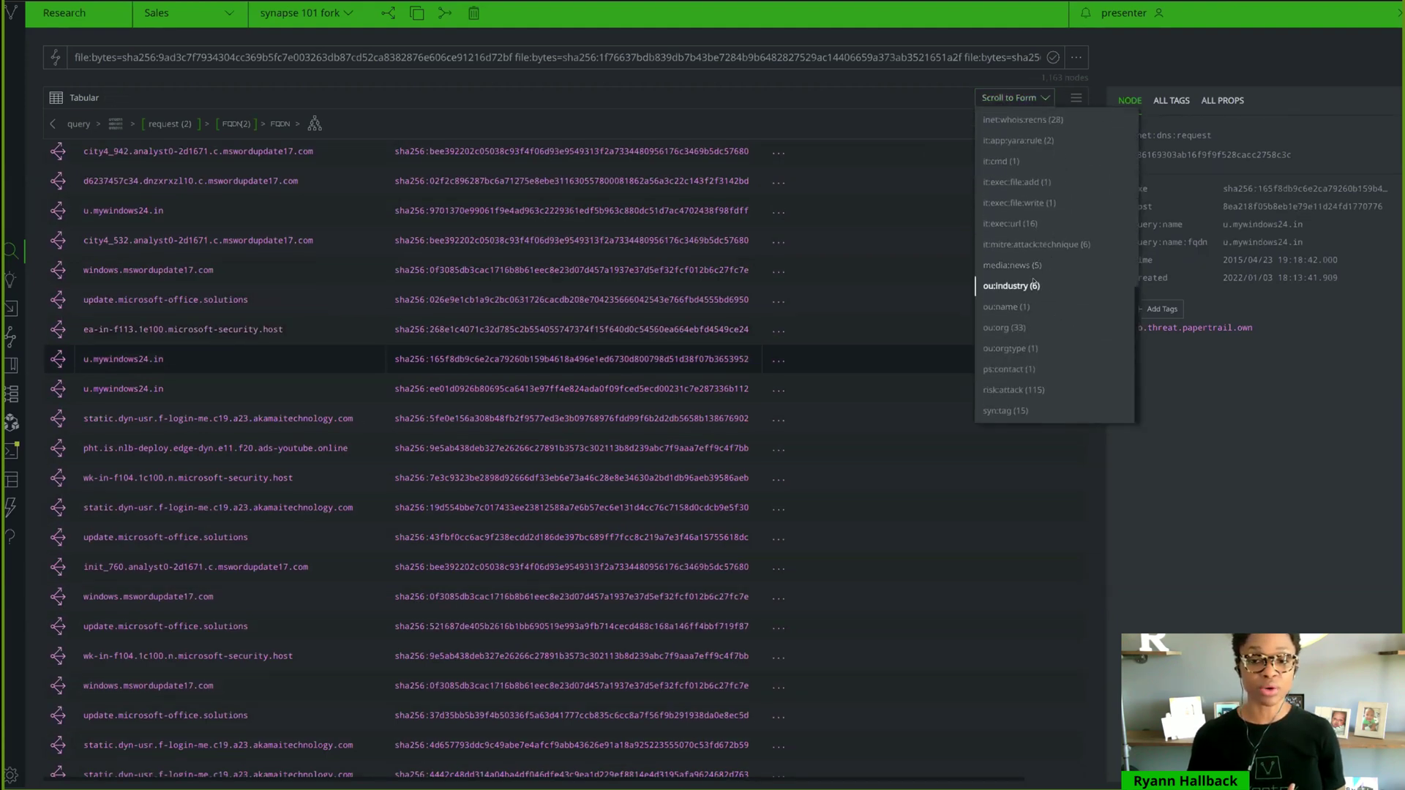
click(1034, 282)
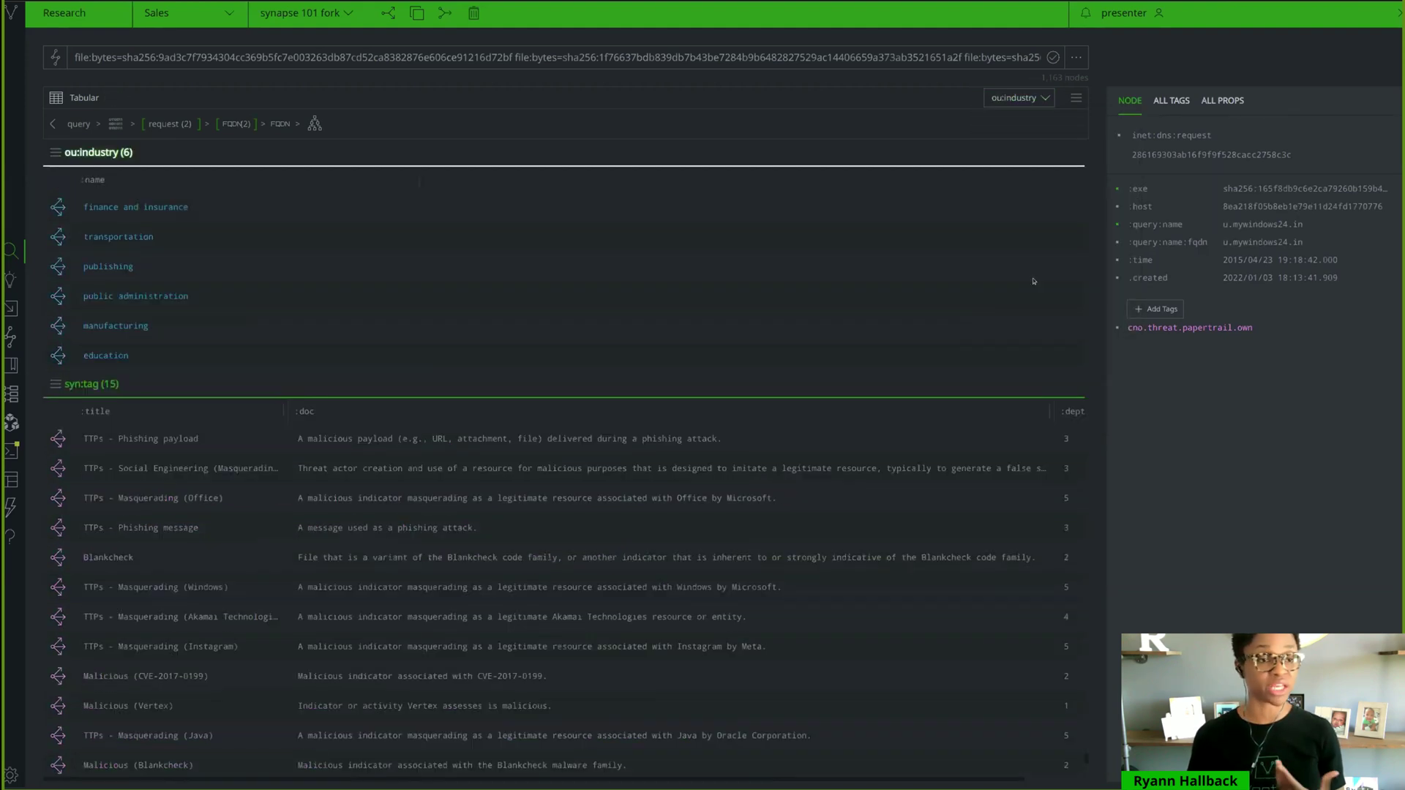
click(180, 209)
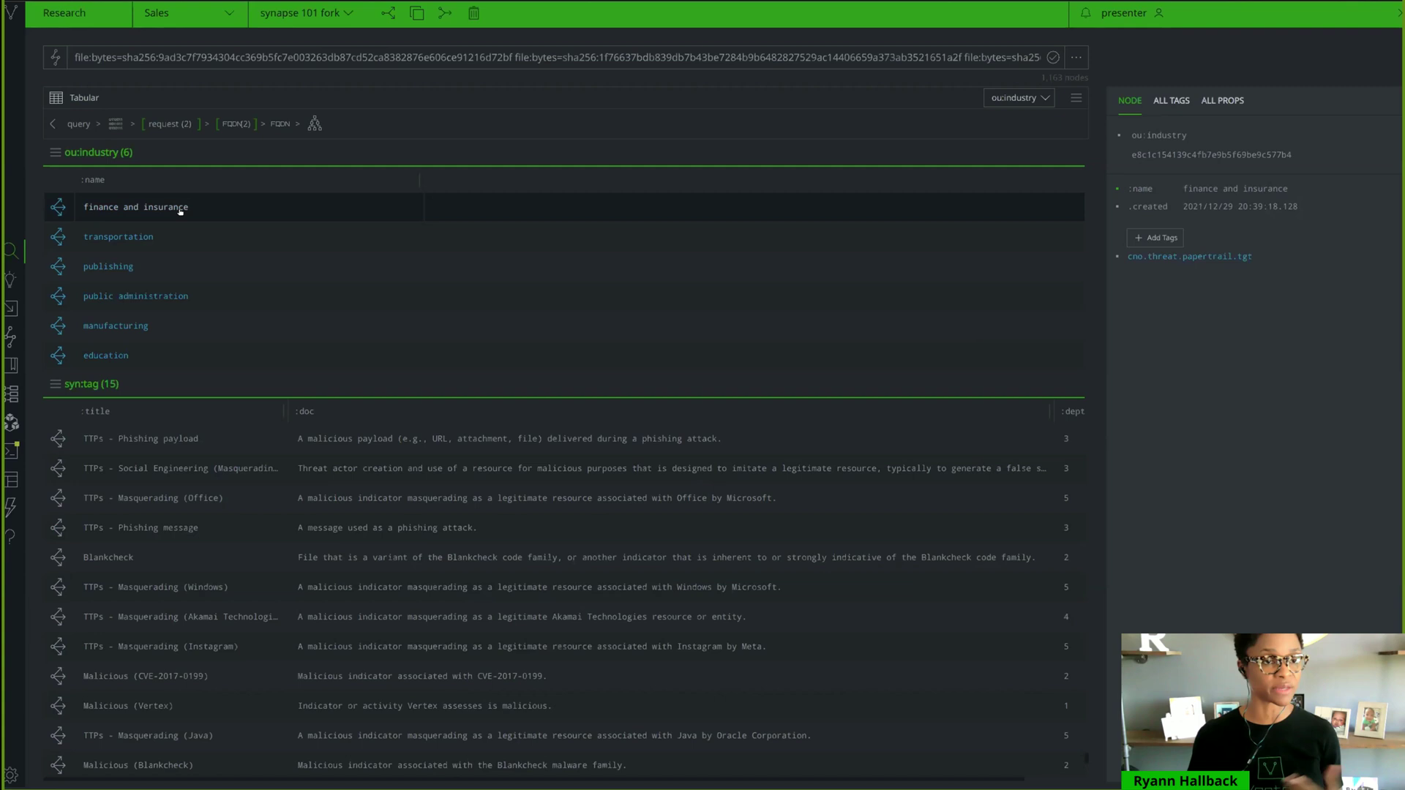
click(171, 239)
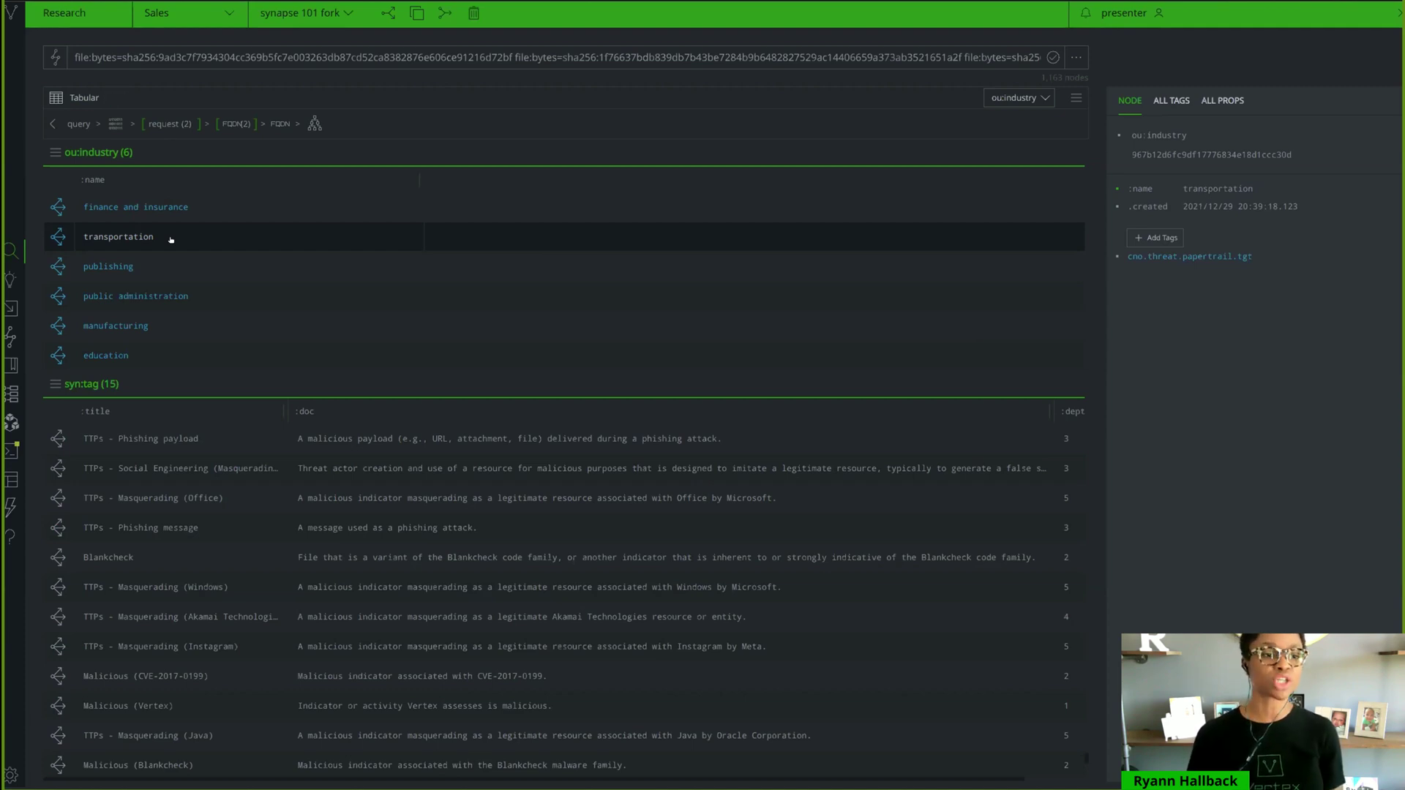
Step: Go to the it:app:yara:rule results, compare the tags on both YARA rules and review the MITRE ATT&CK techniques and TTP tags
click(1019, 98)
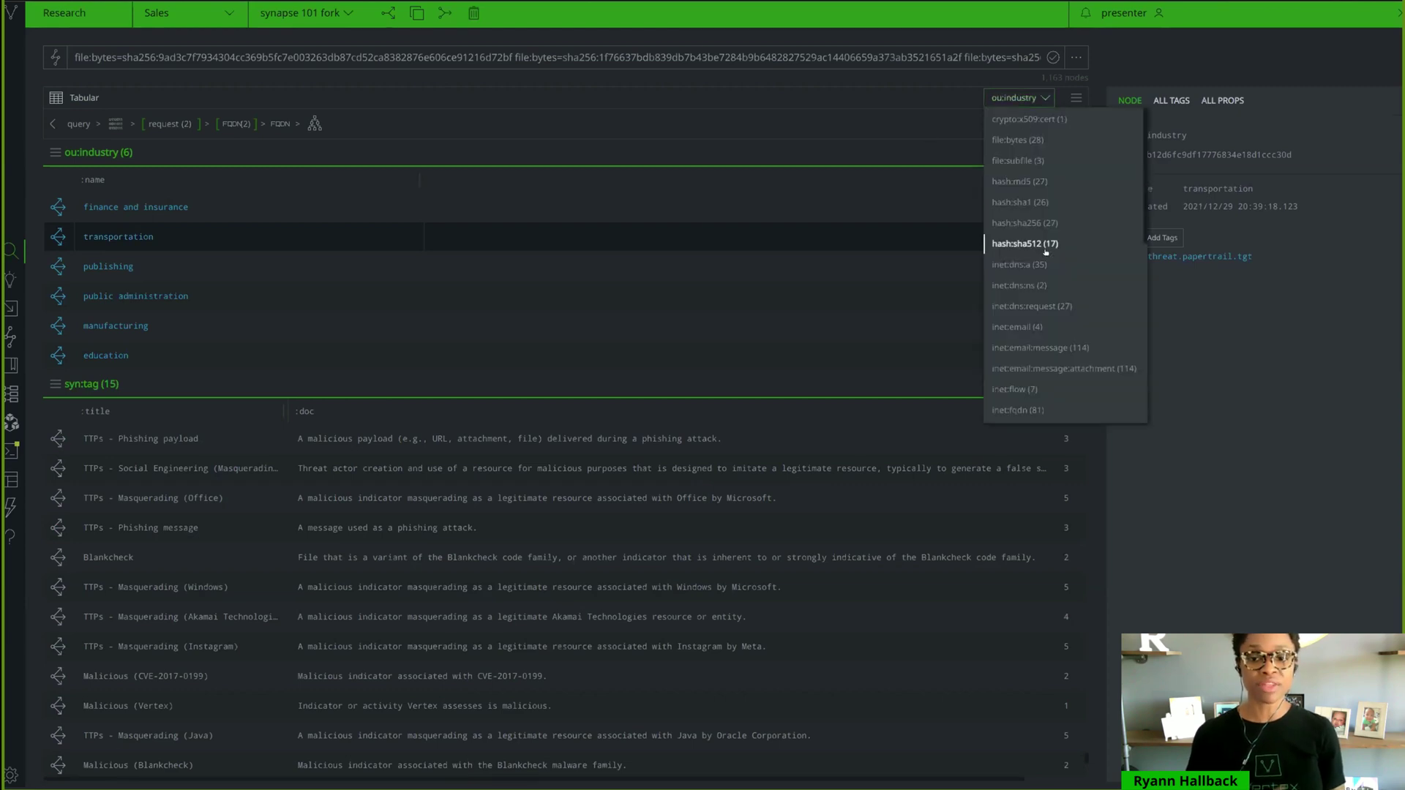
scroll(1046, 251, down, 3)
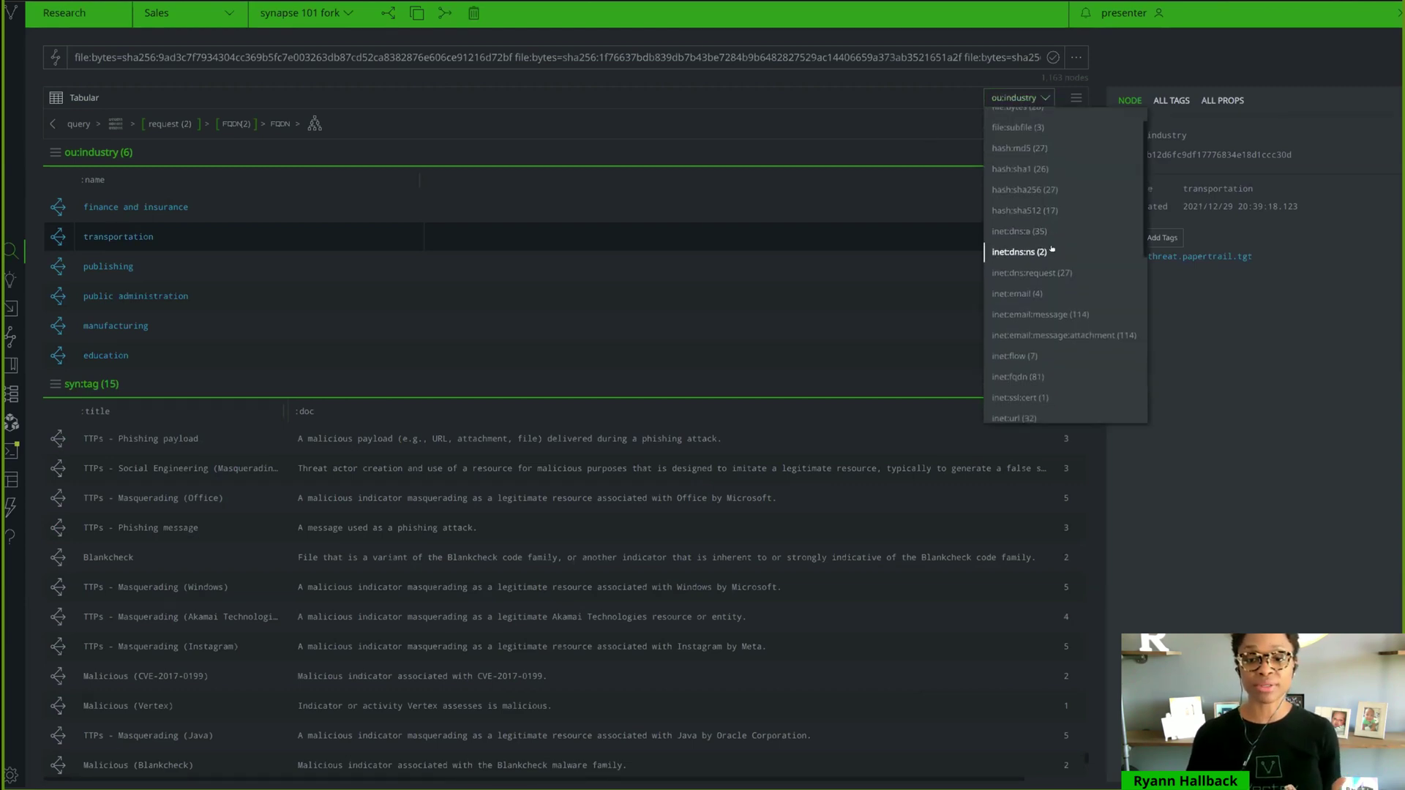
scroll(1051, 248, down, 3)
scroll(1052, 248, down, 3)
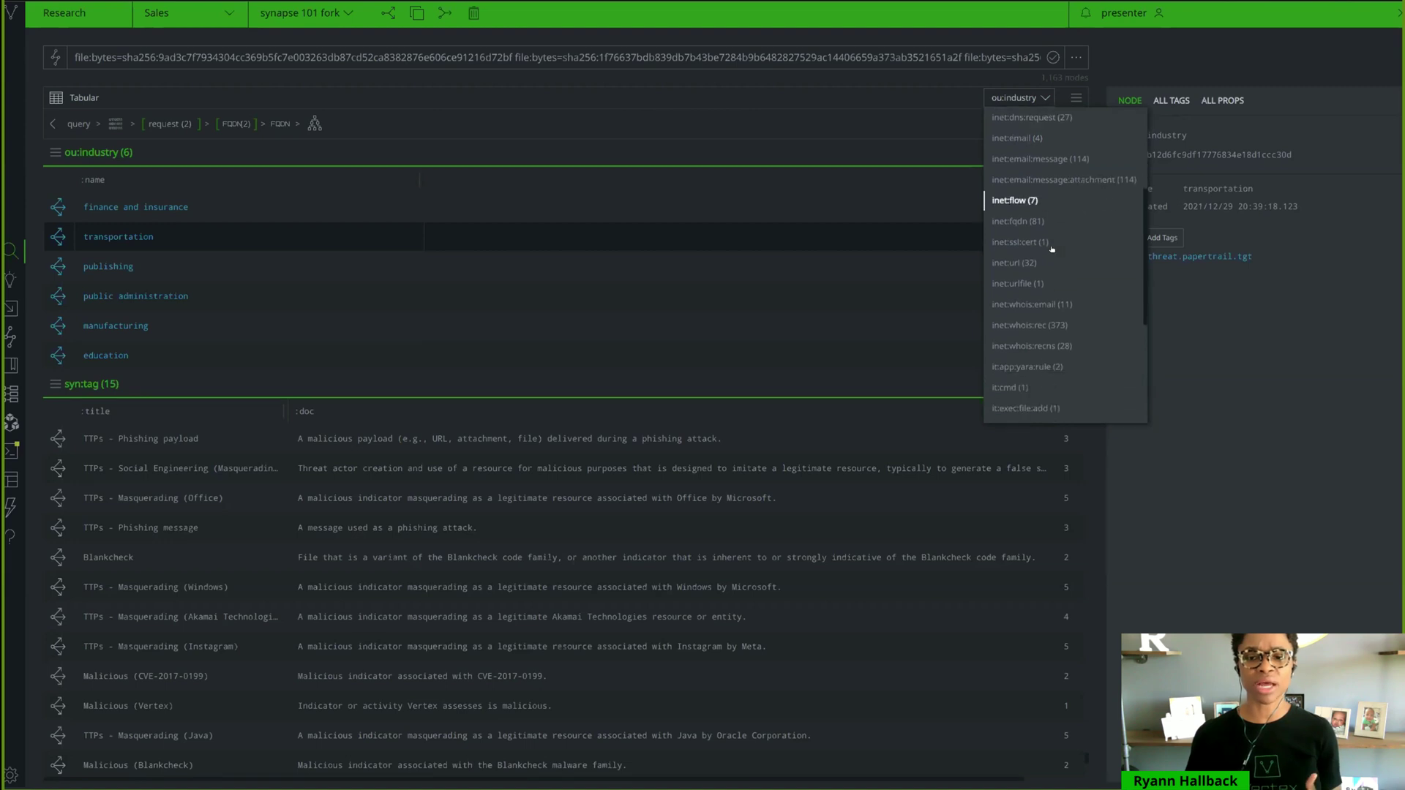
click(1050, 367)
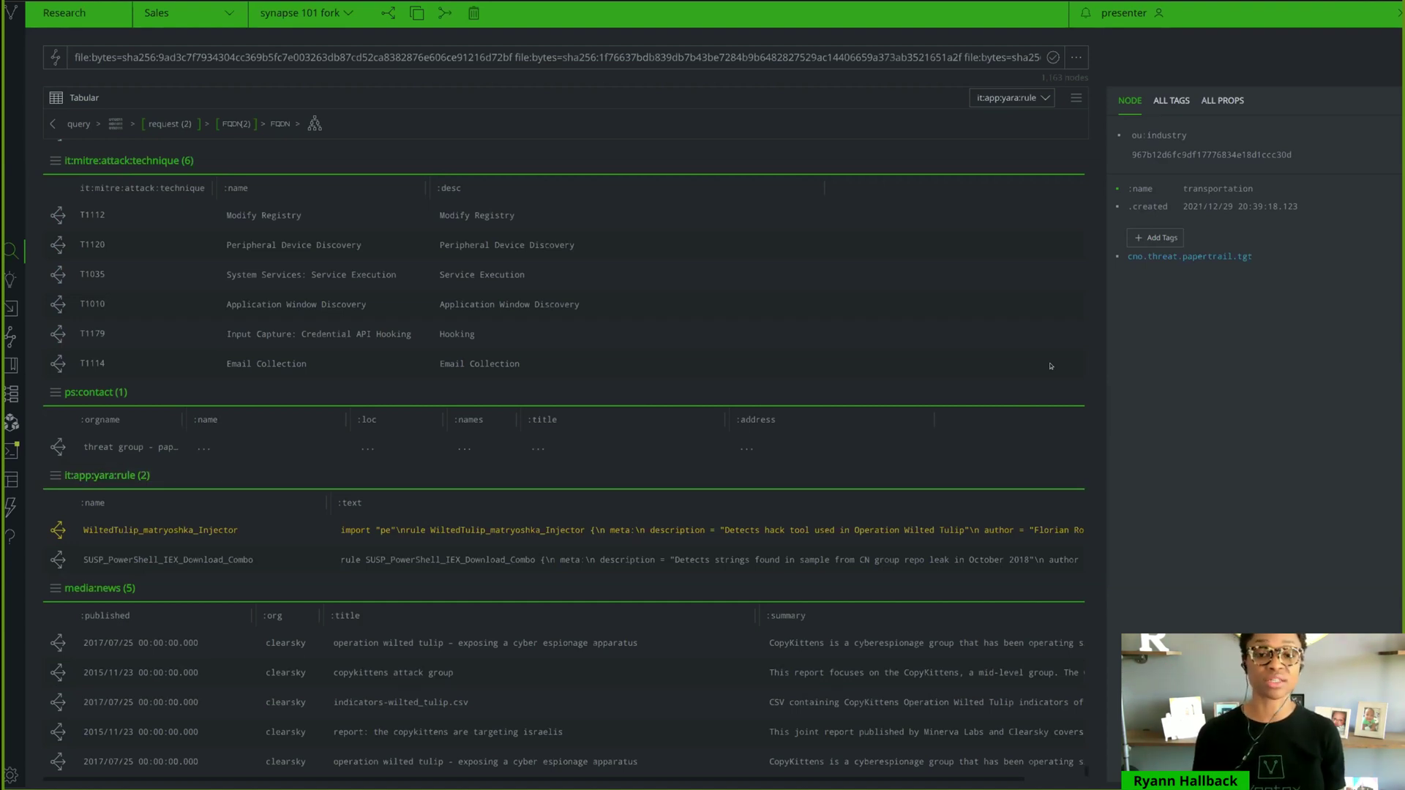
click(425, 528)
click(402, 559)
click(425, 532)
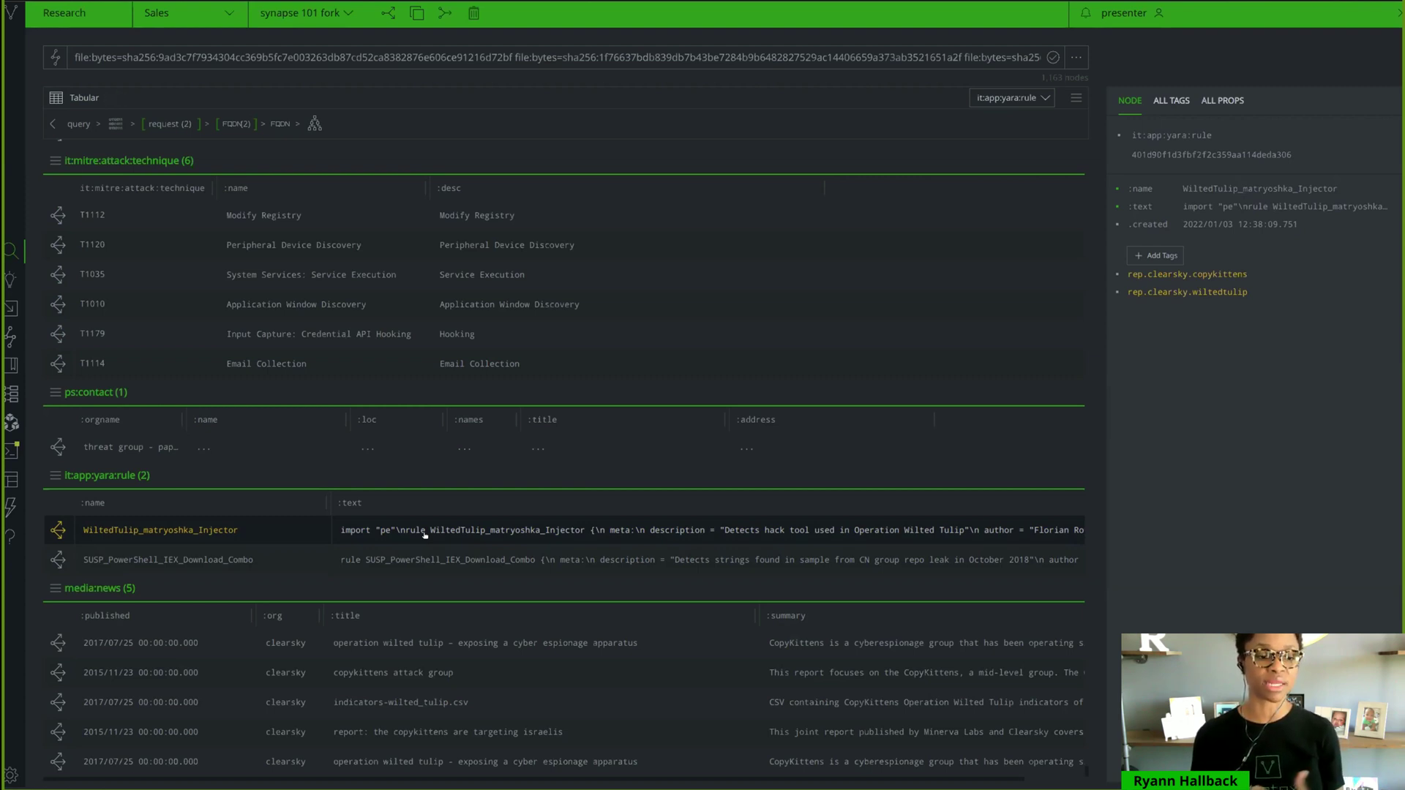
scroll(589, 333, up, 3)
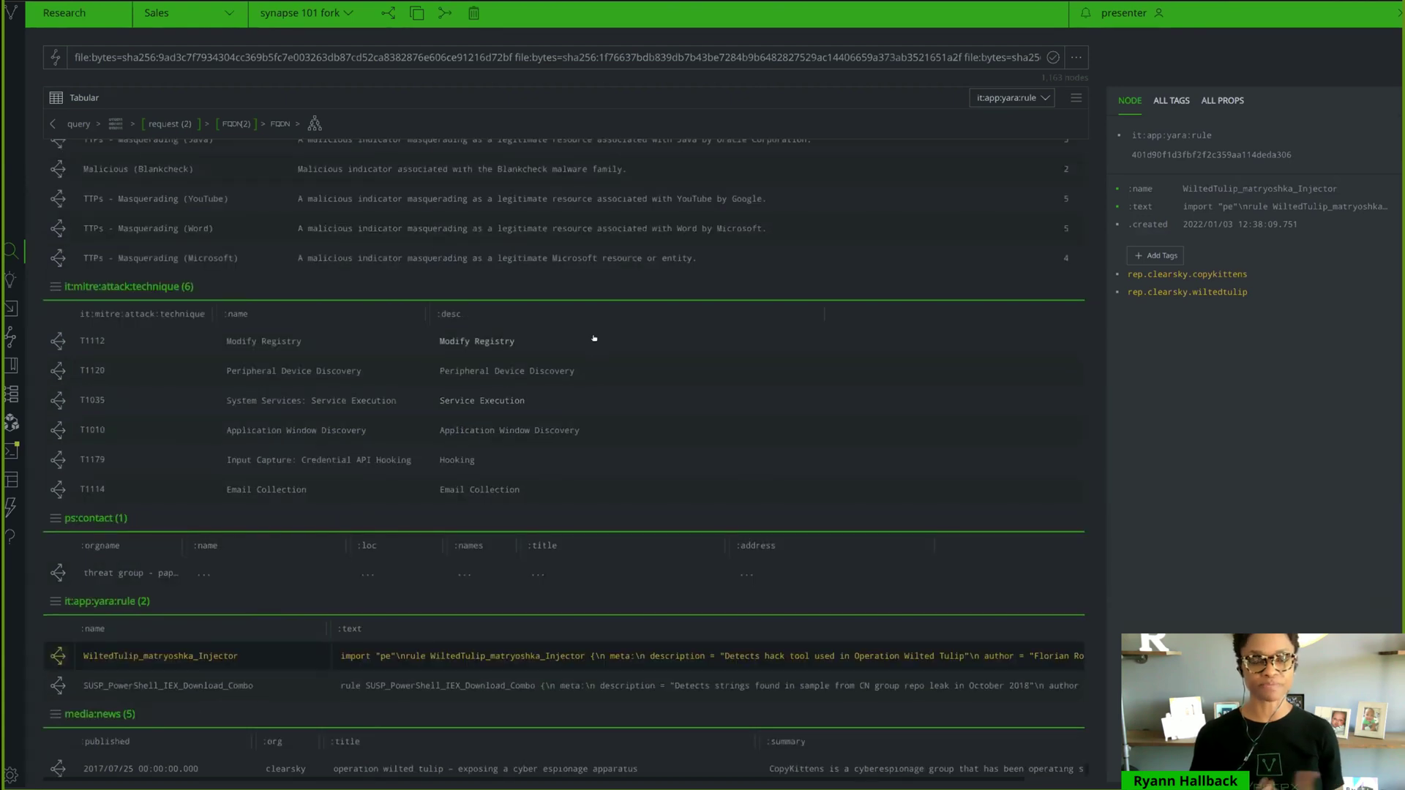
scroll(586, 319, up, 4)
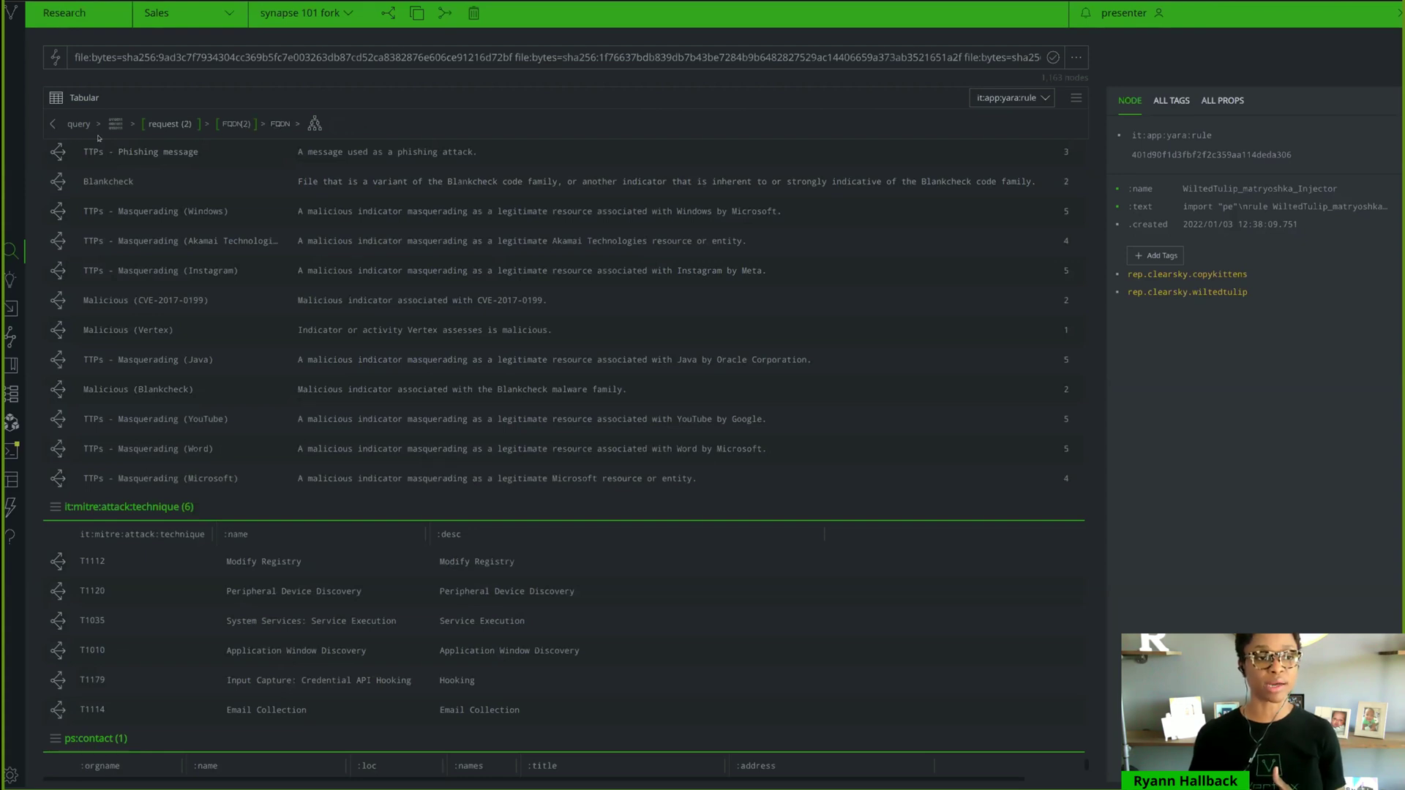
Step: Return to the original query's three files and add the tag cno.common to regini.exe
click(76, 124)
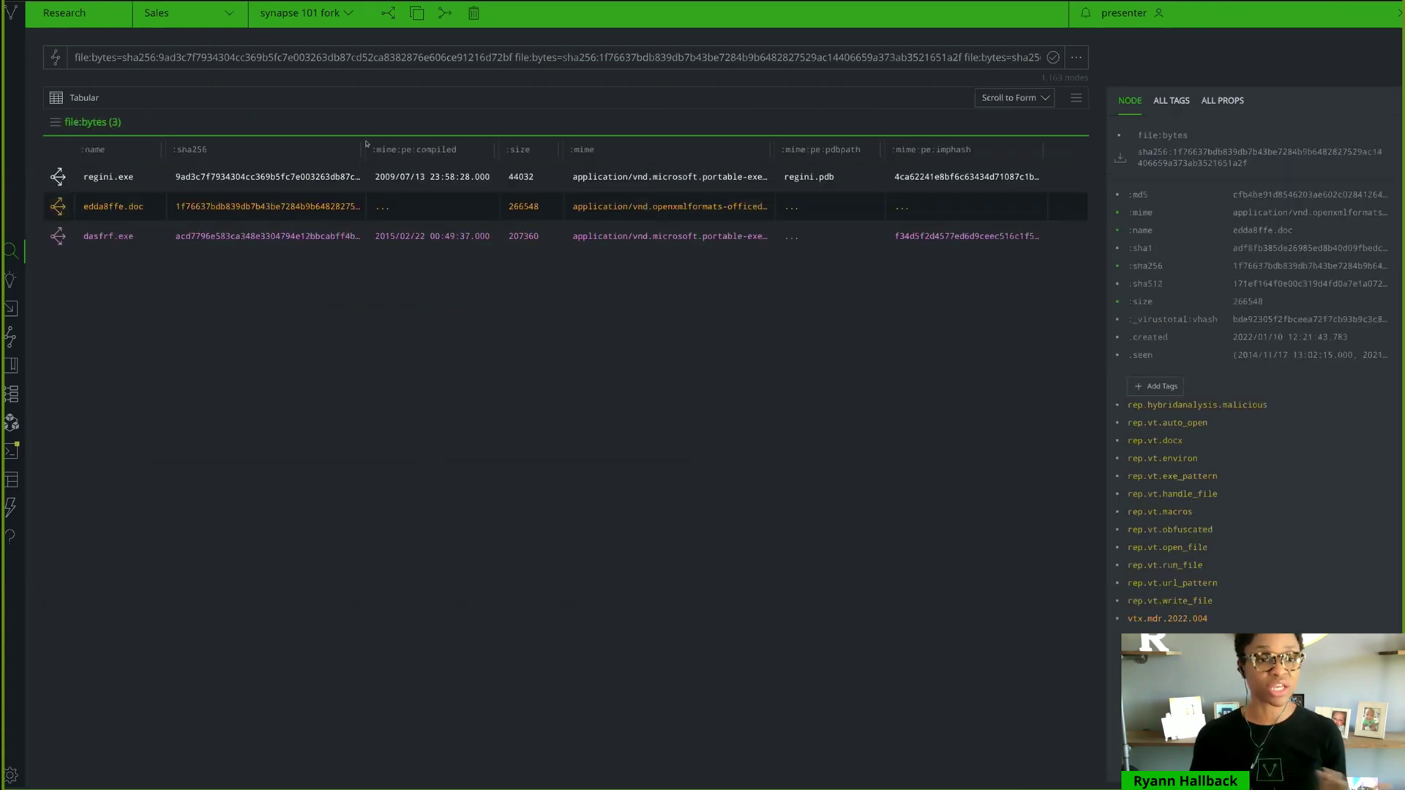
click(358, 176)
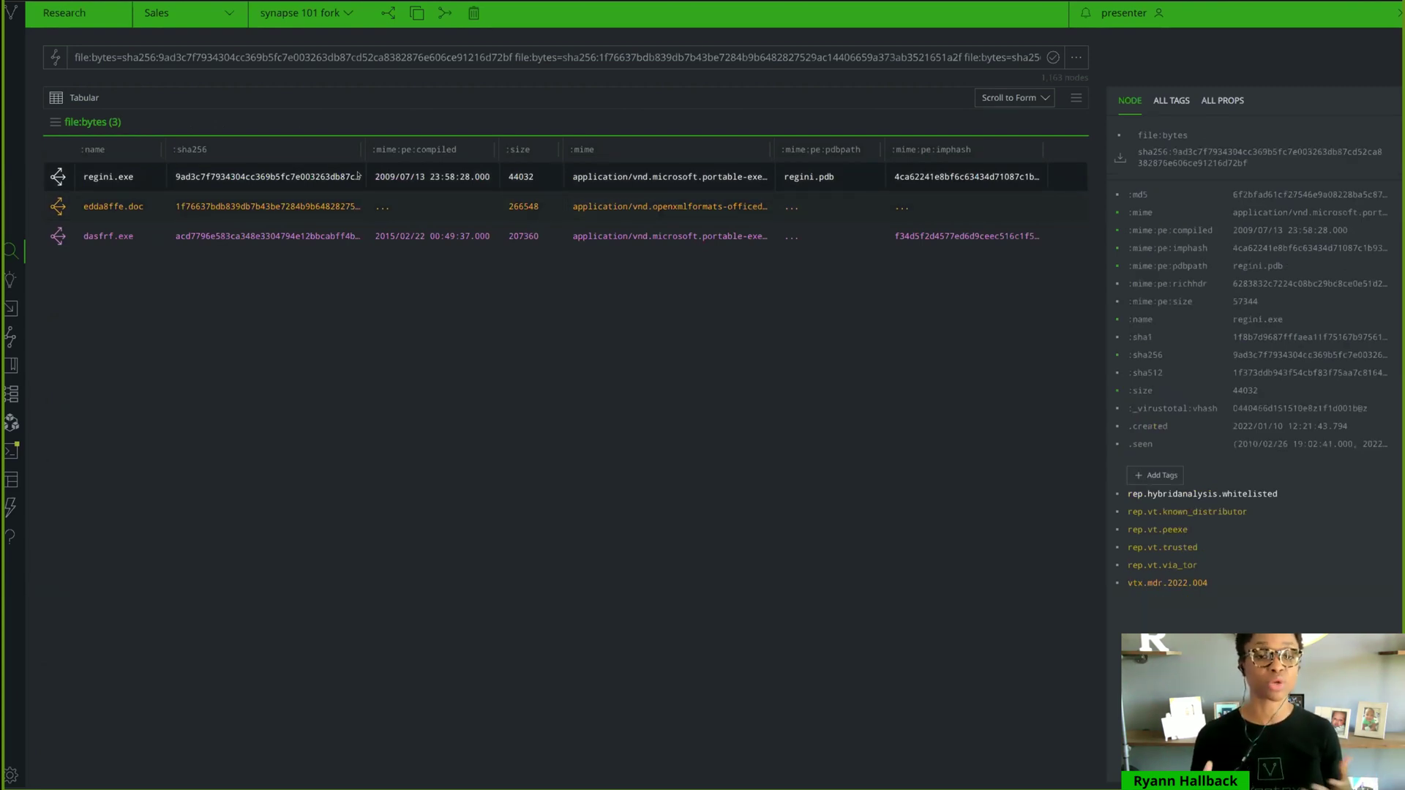
right_click(321, 175)
click(341, 209)
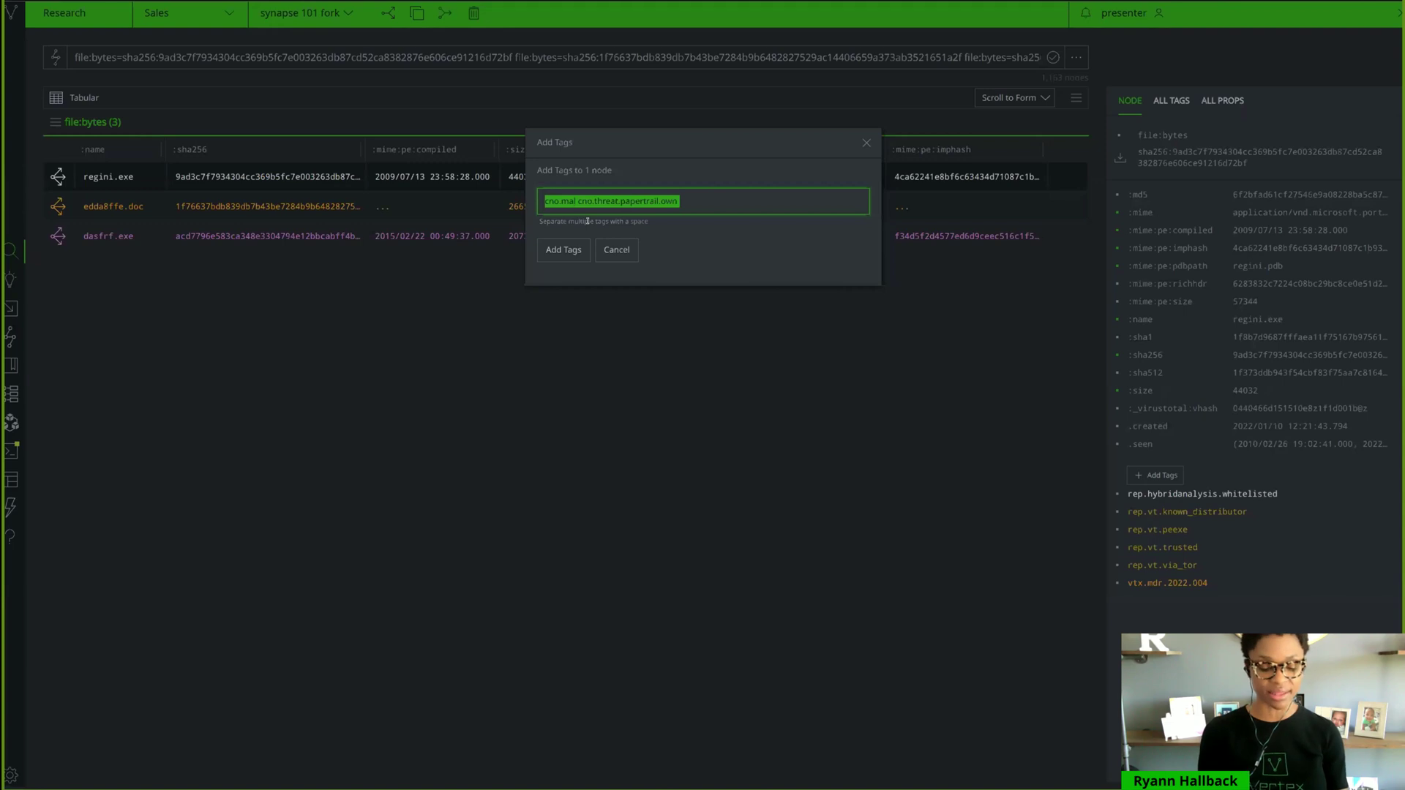
text(cno.common)
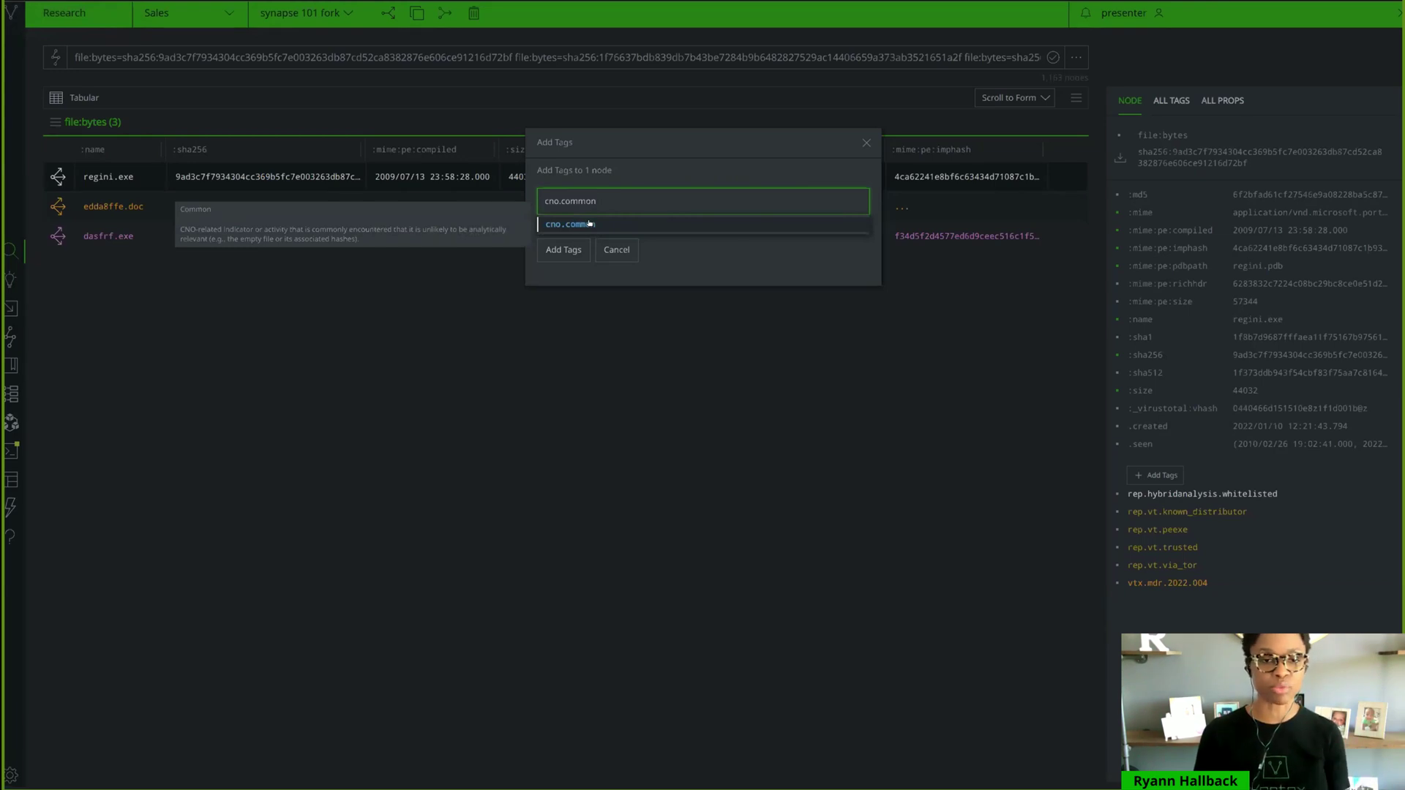
click(589, 223)
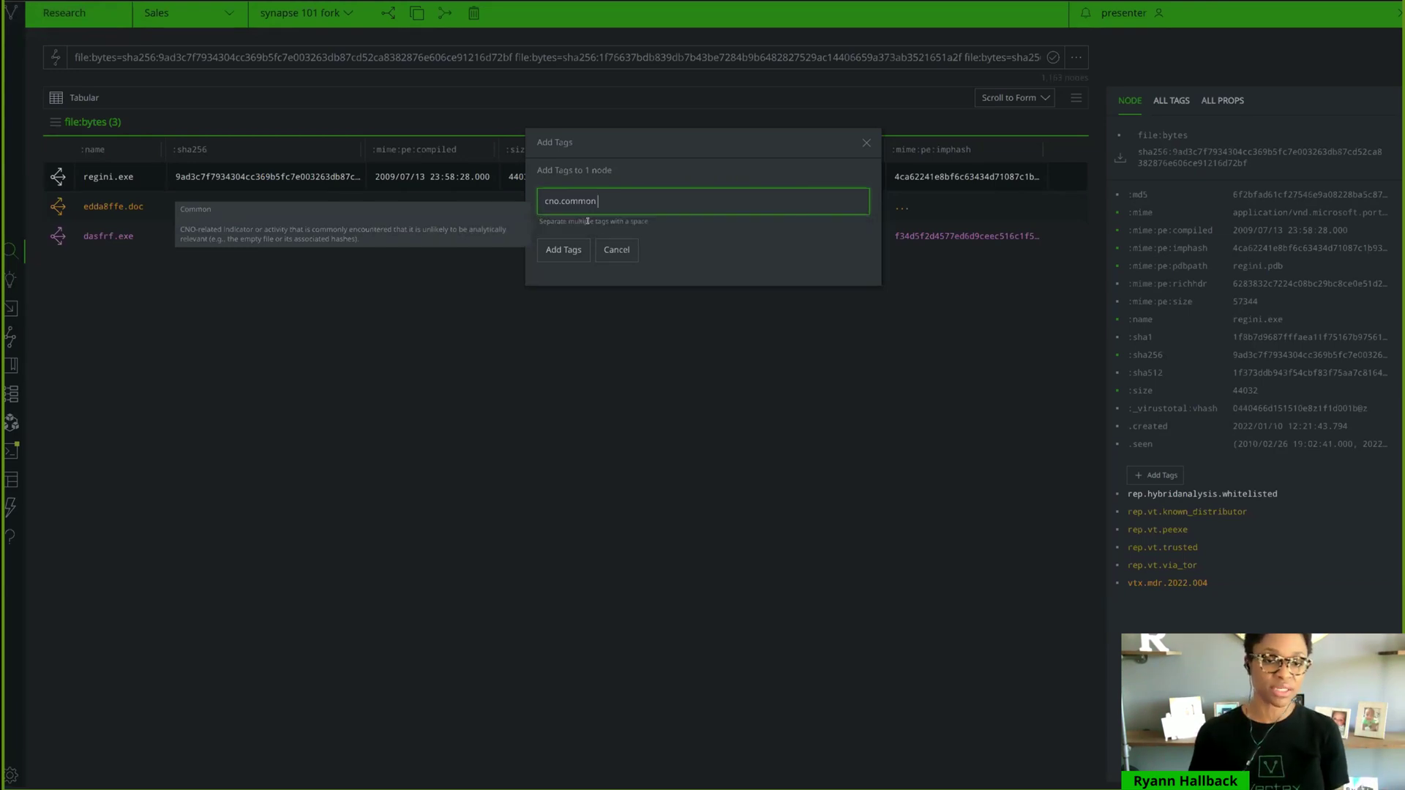
click(563, 250)
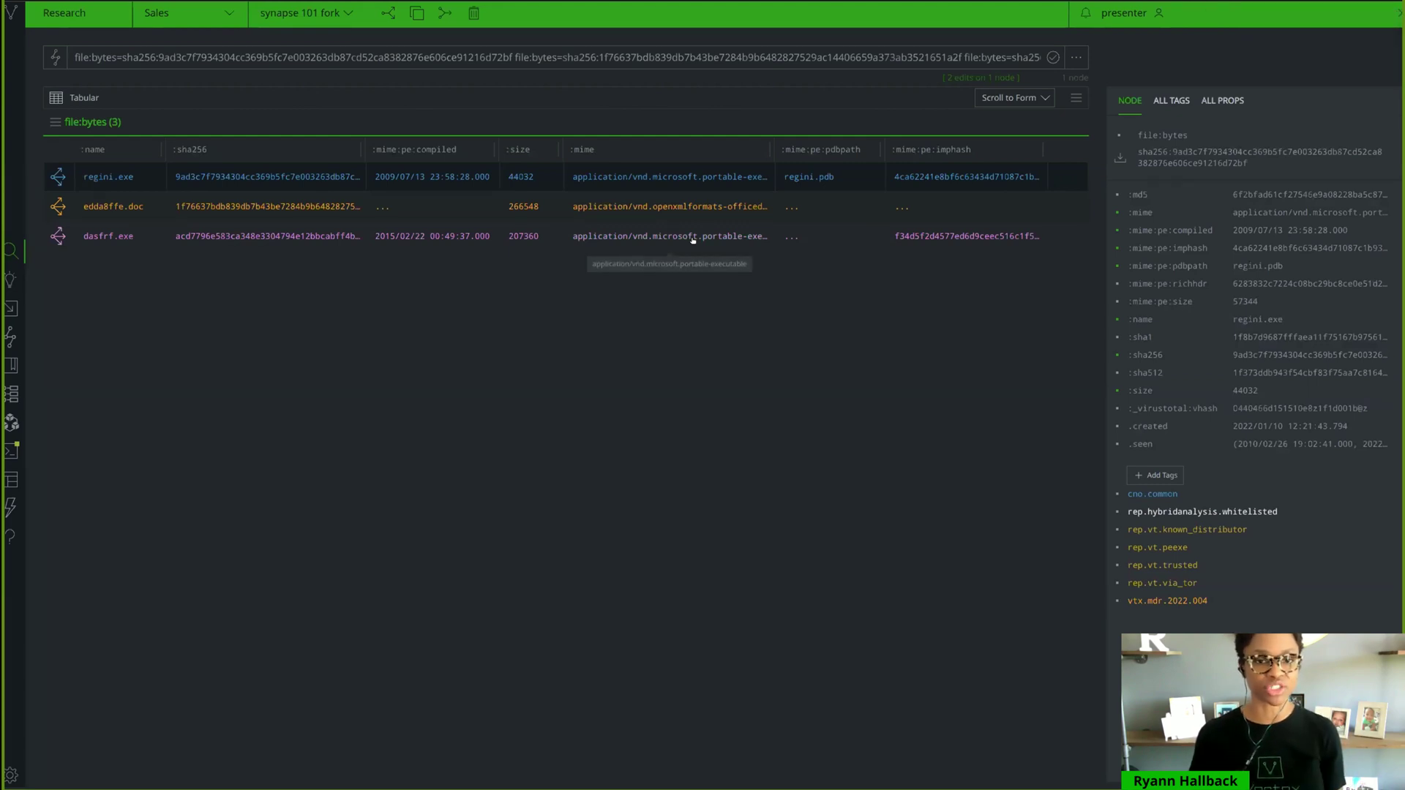
Step: Add the tags cno.mal and cno.threat.papertrail.own to edda8ffe.doc
click(699, 209)
right_click(699, 210)
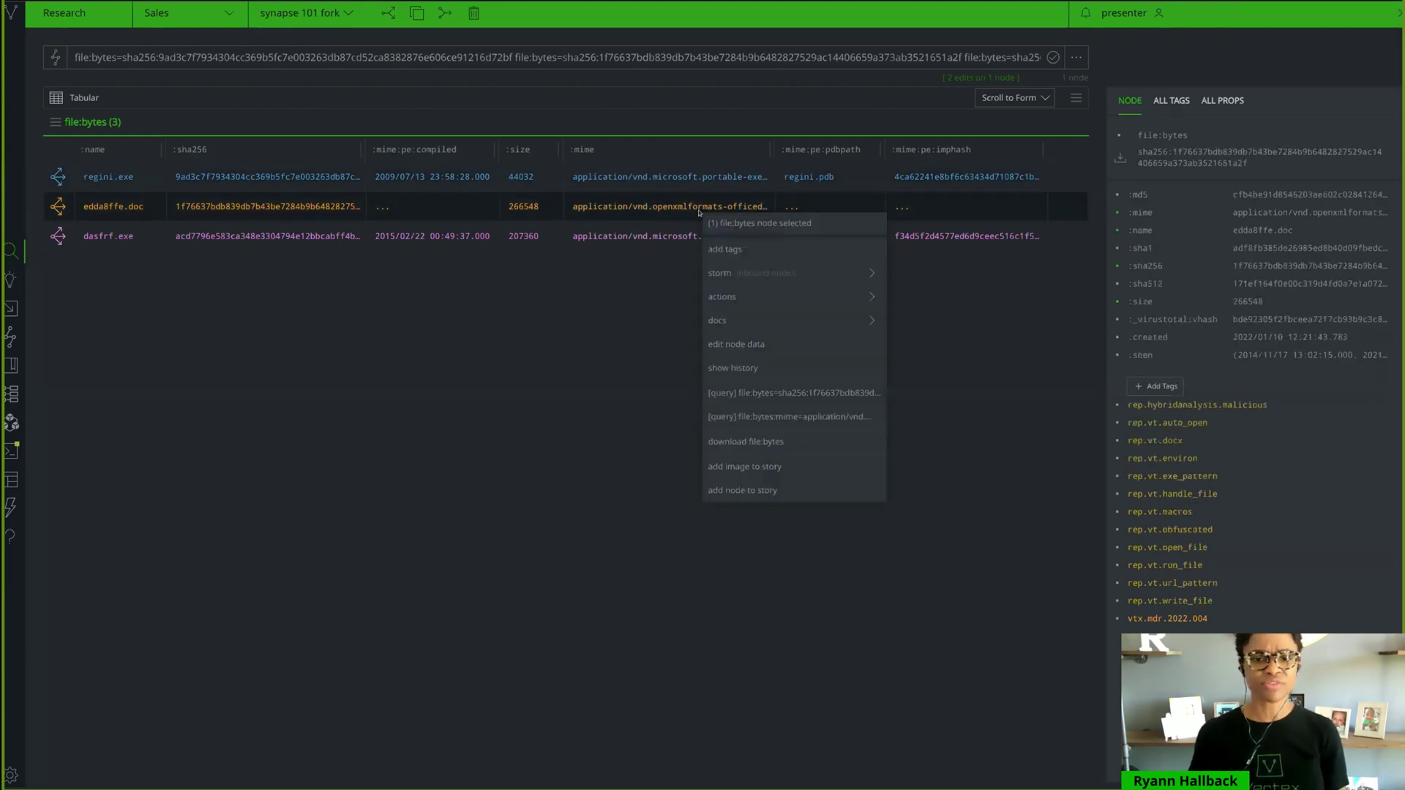
click(727, 250)
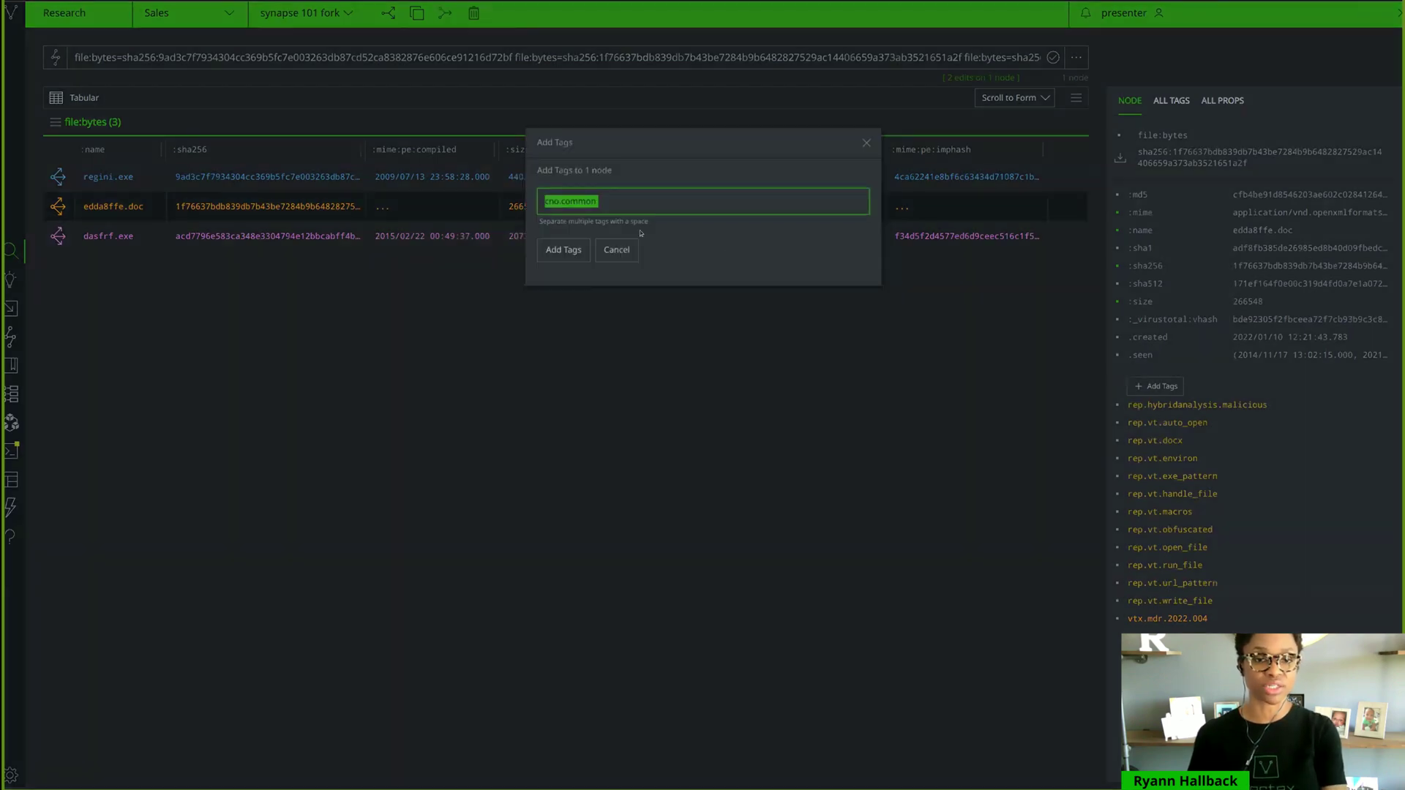
text(cno.)
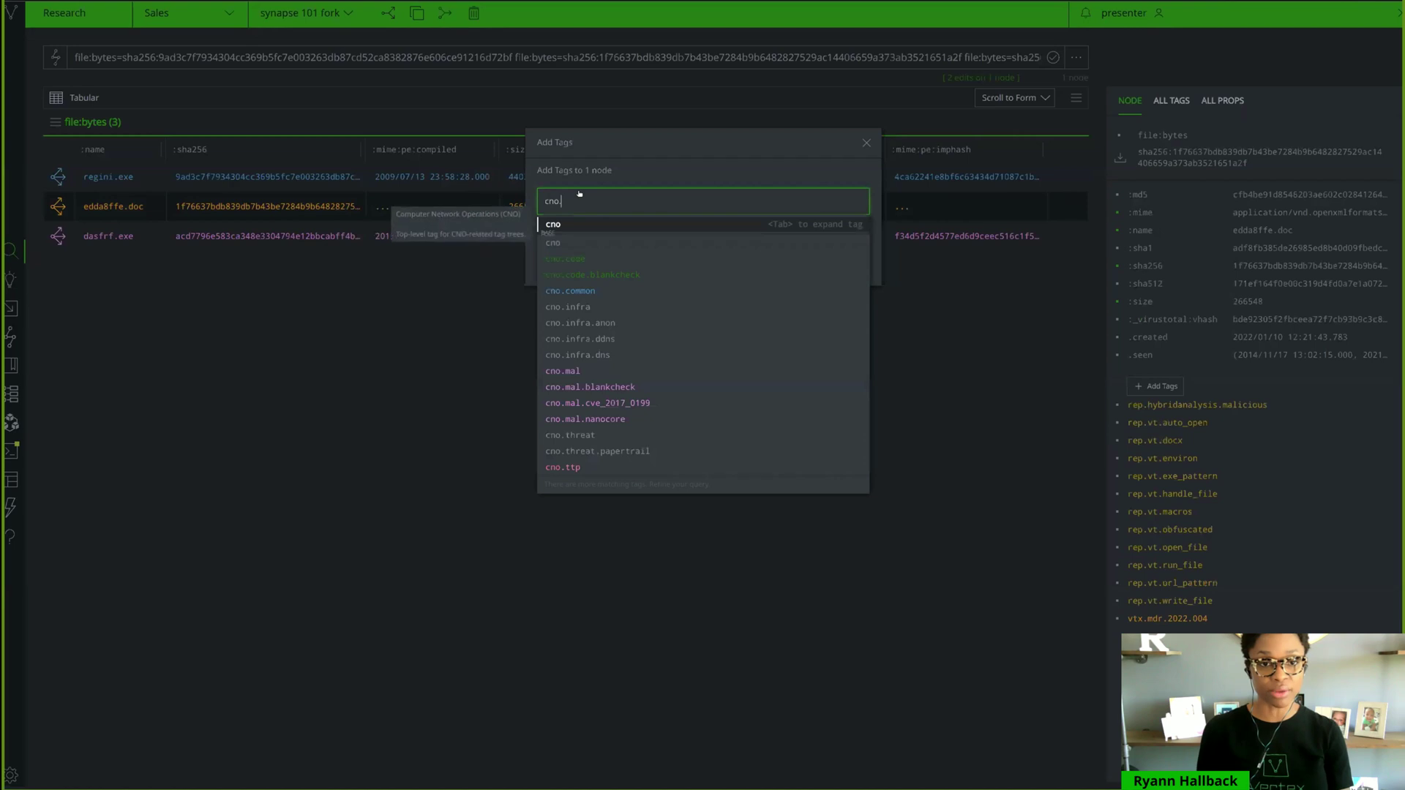
text(mal)
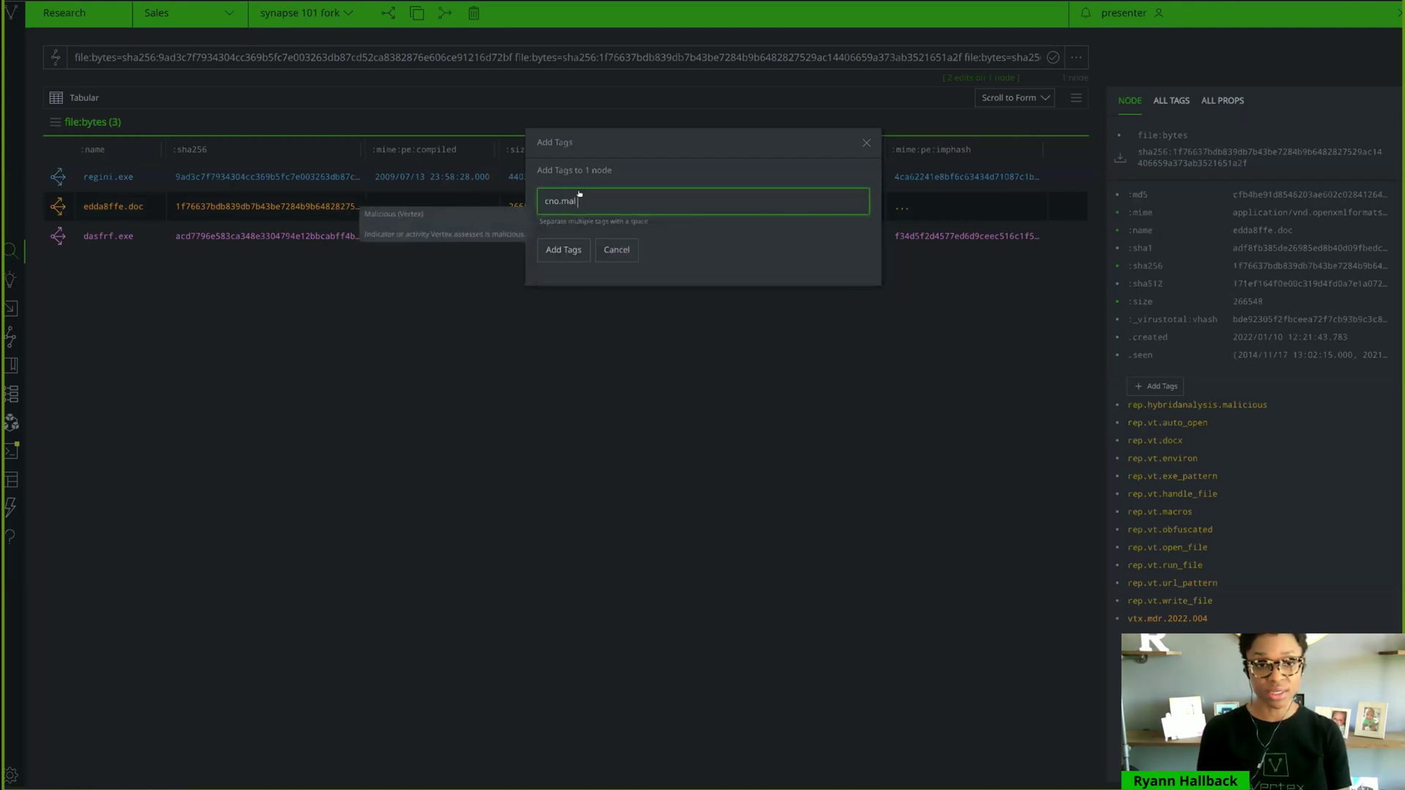
text( cno.)
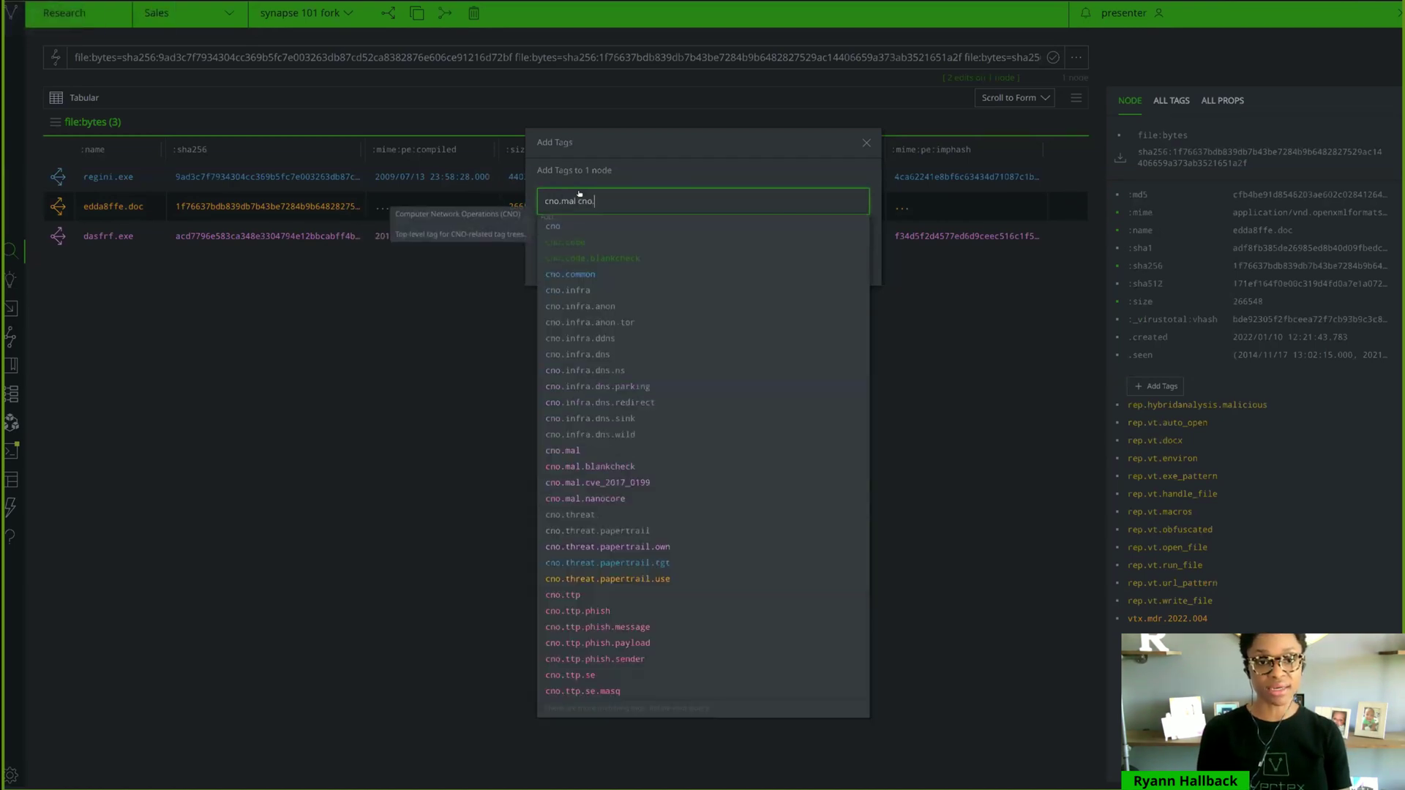
text(threat)
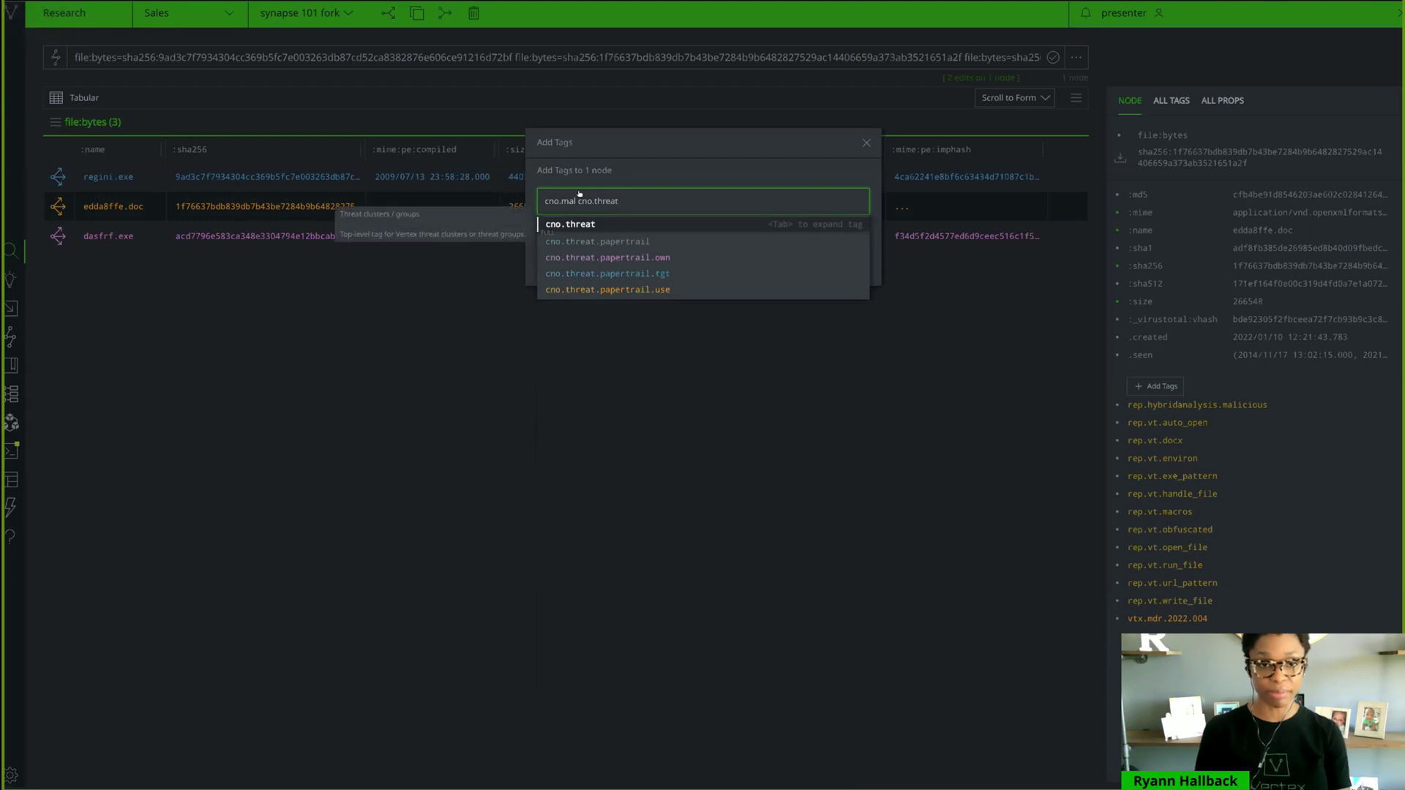
key(Down)
key(Return)
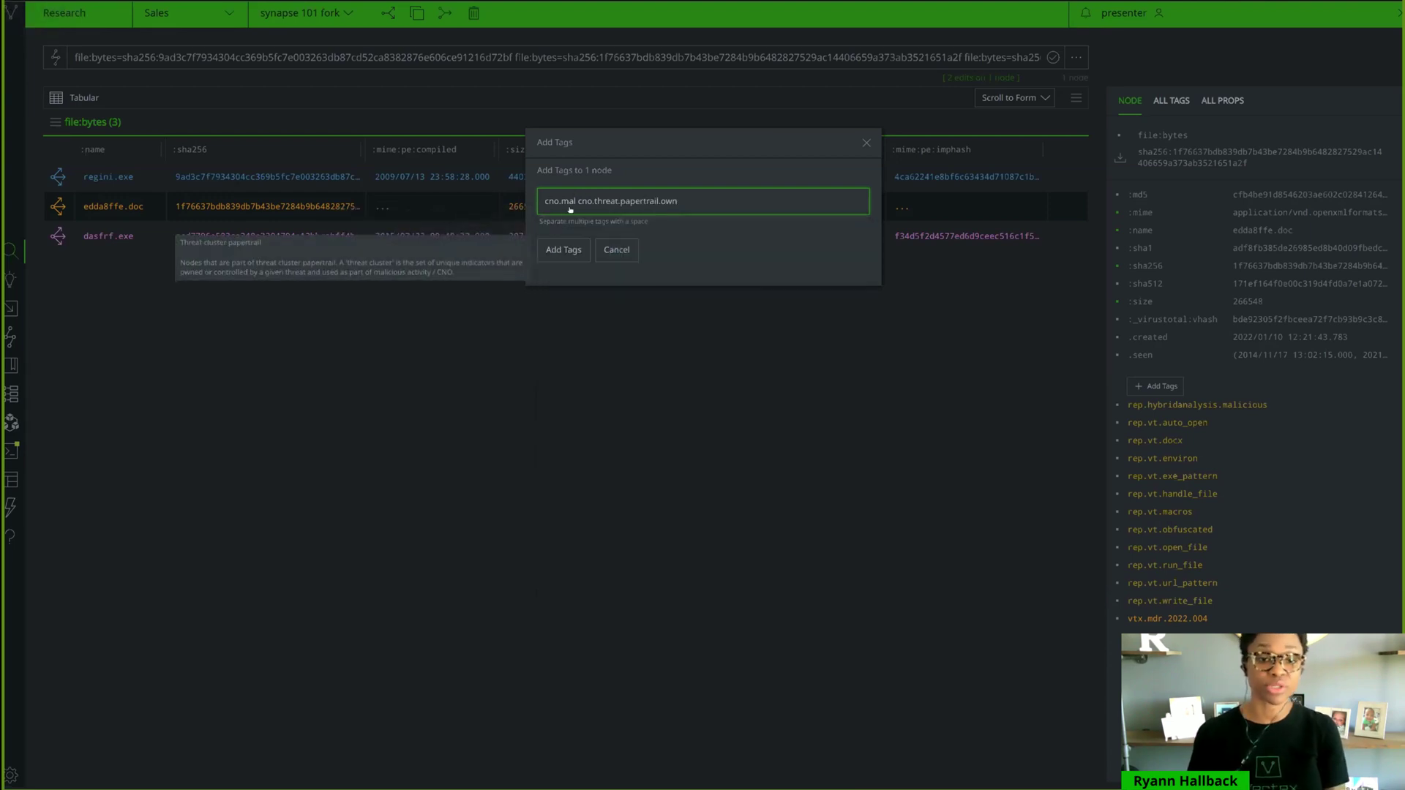
click(560, 251)
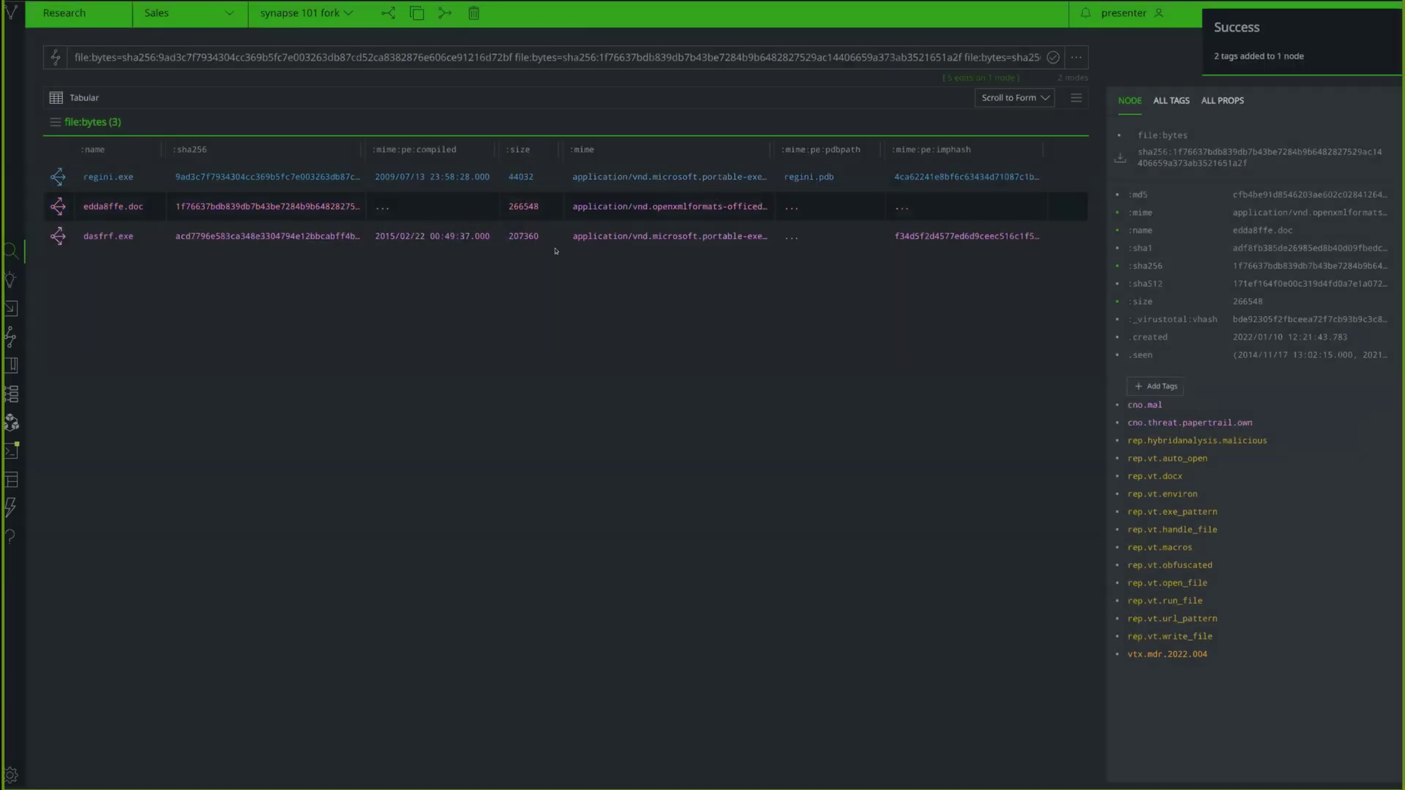
Step: Check the cno.mal.nanocore tag on dasfrf.exe and remove the full int.review.mal.nanocore tag, up to its int root, from that file
click(491, 240)
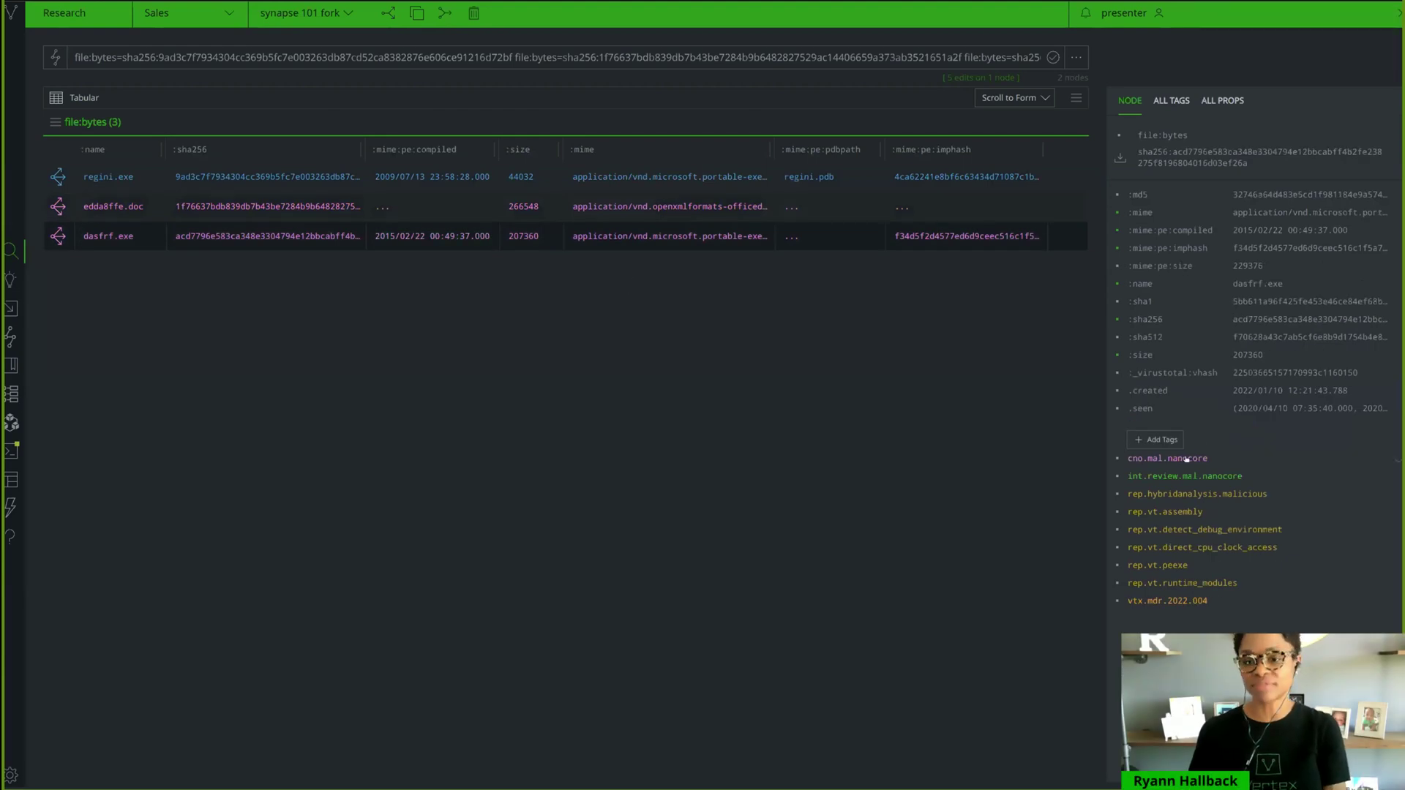
mouse_move(1186, 459)
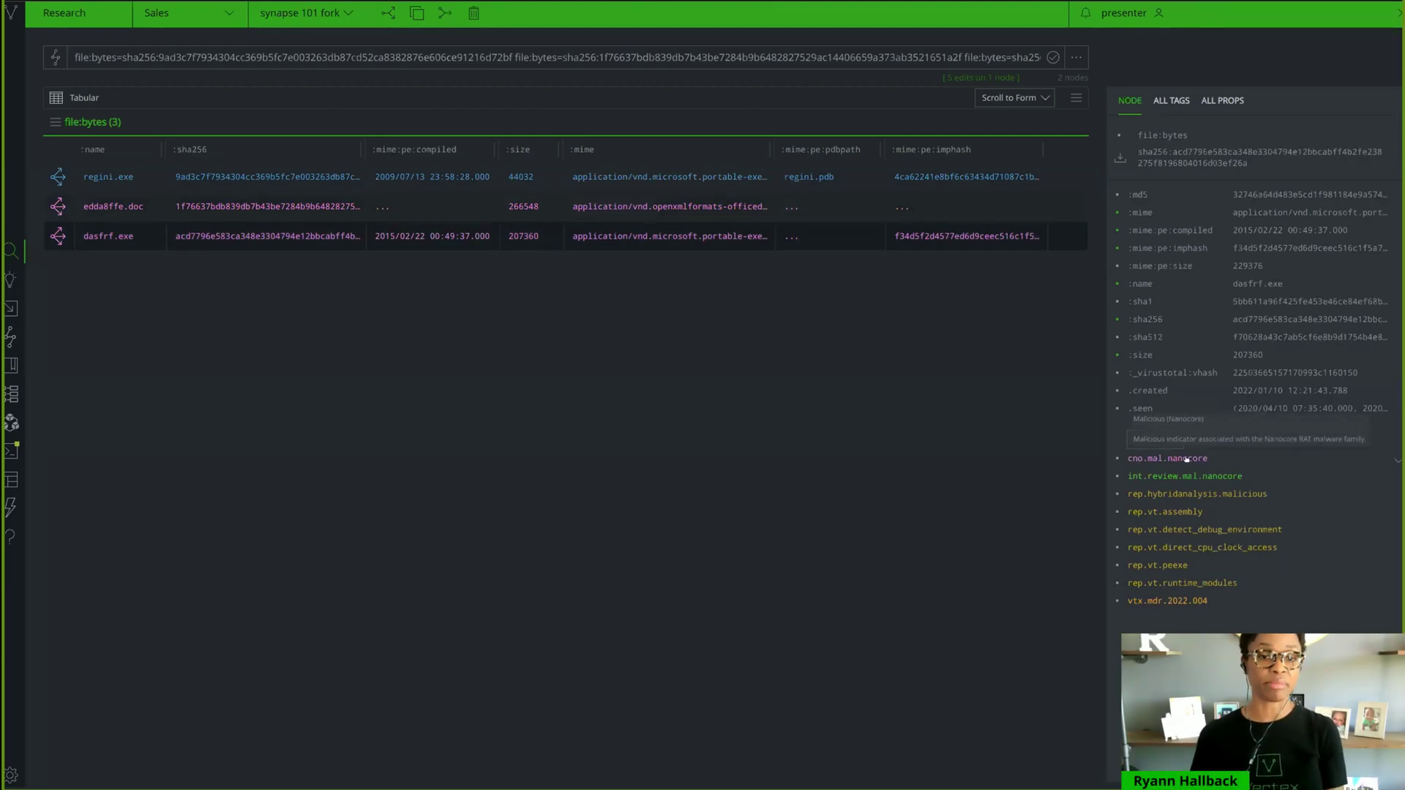
click(1388, 472)
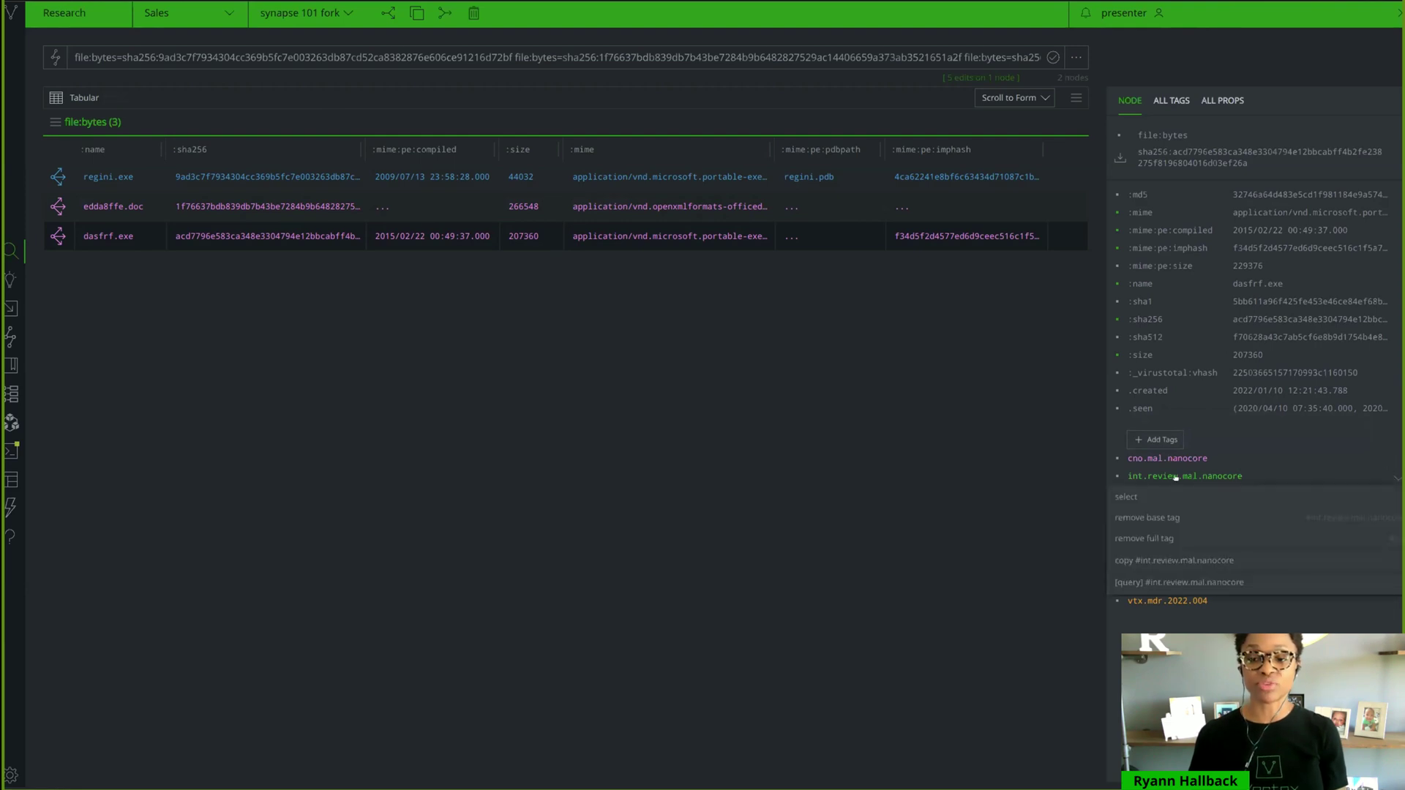
click(1143, 539)
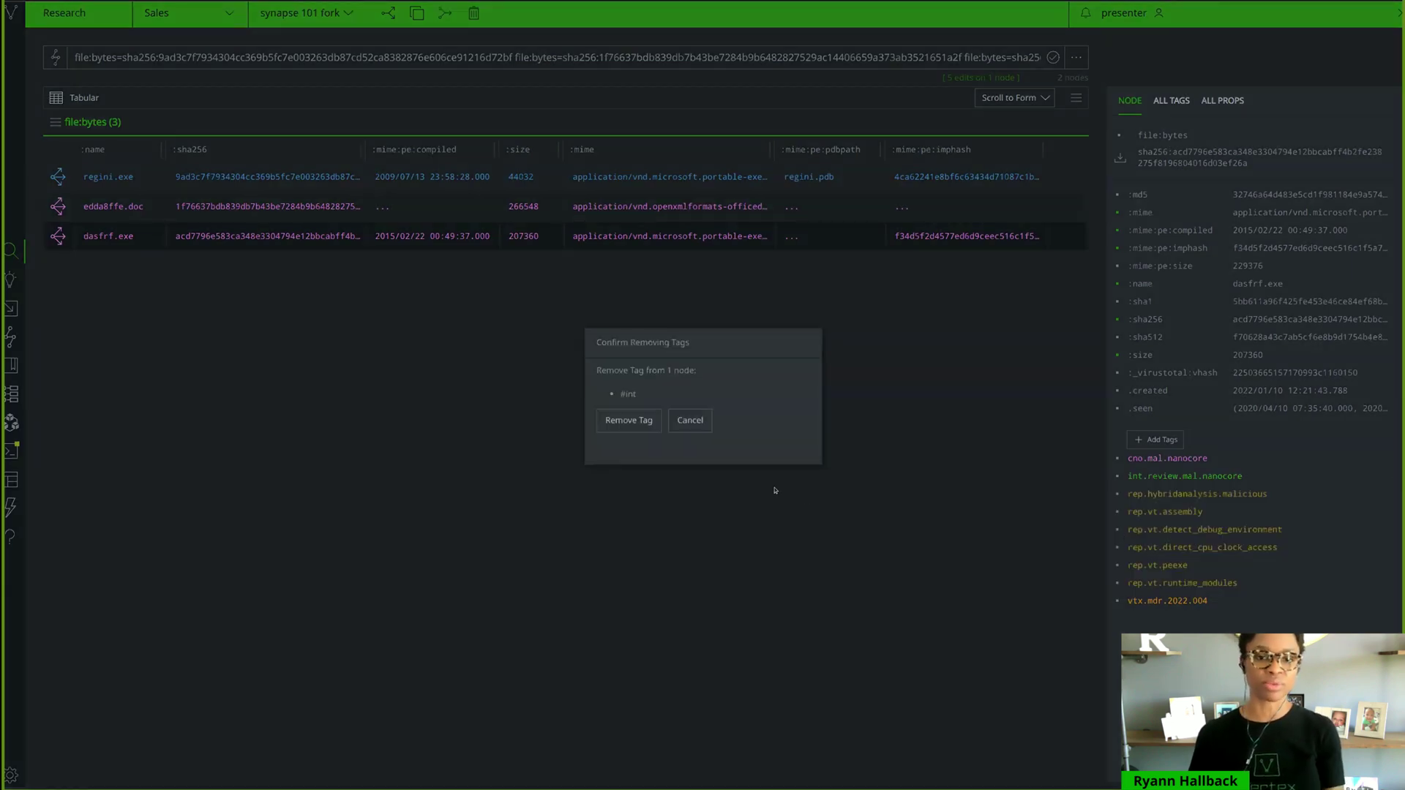
click(614, 415)
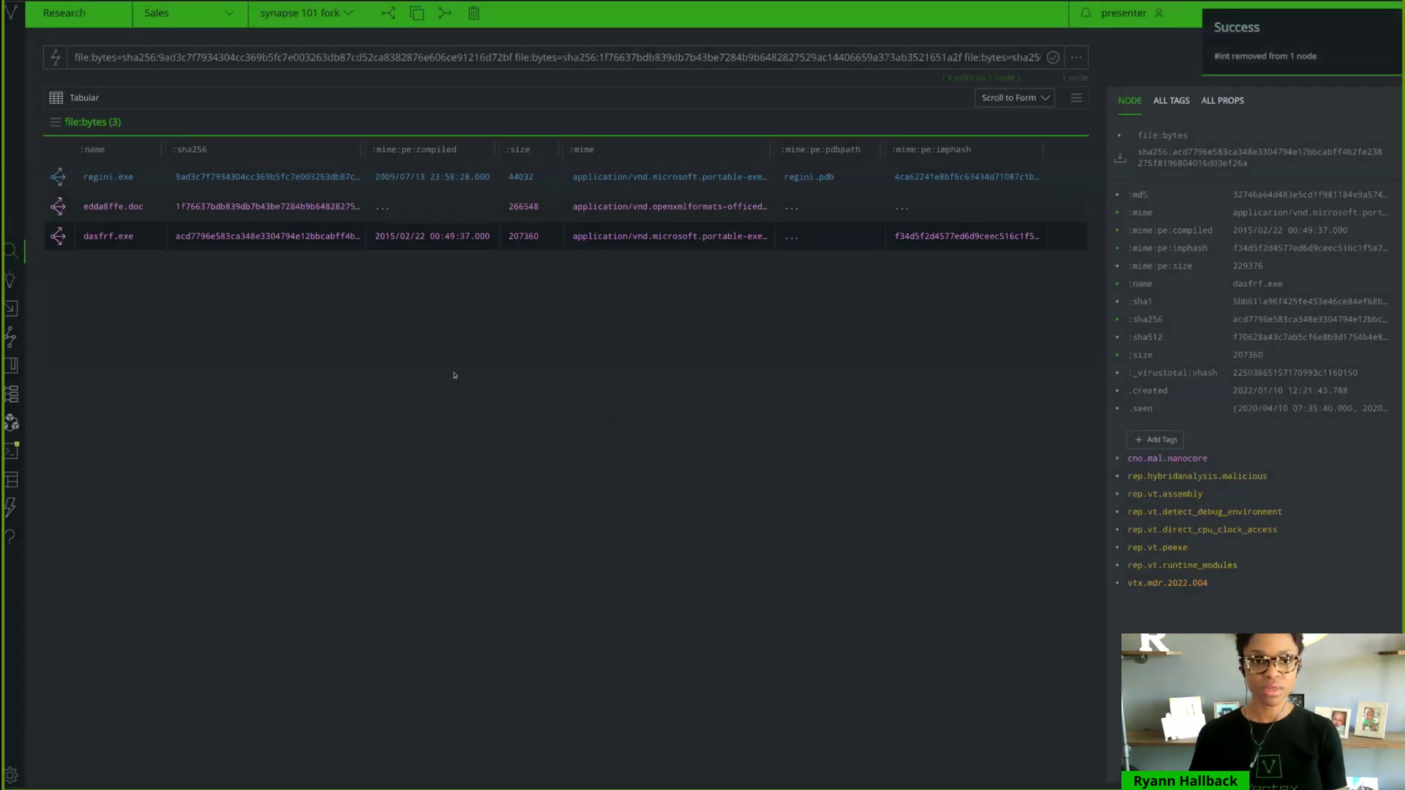
Step: Rerun the three-file query to refresh its results, and recall and run the earlier proj:ticket query
click(330, 56)
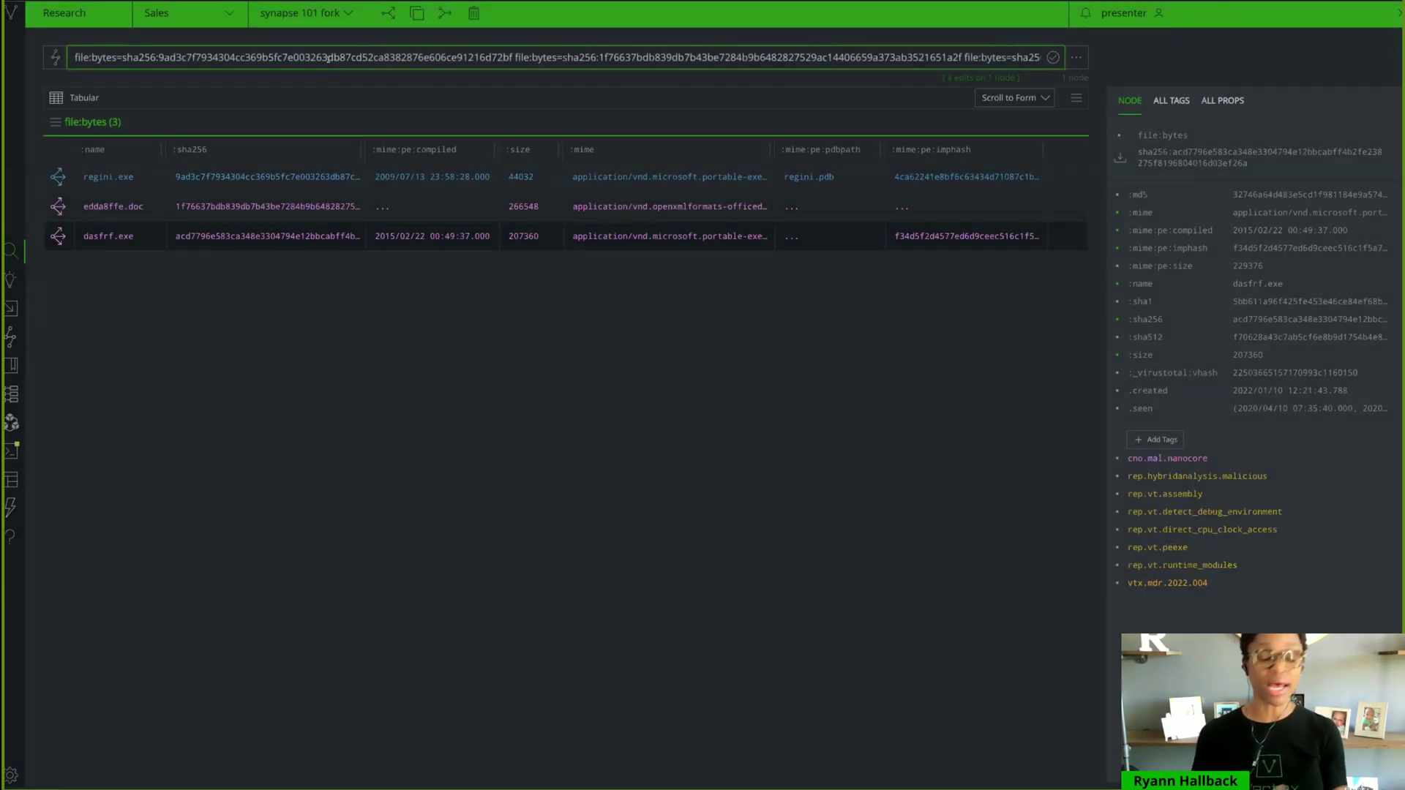
key(Return)
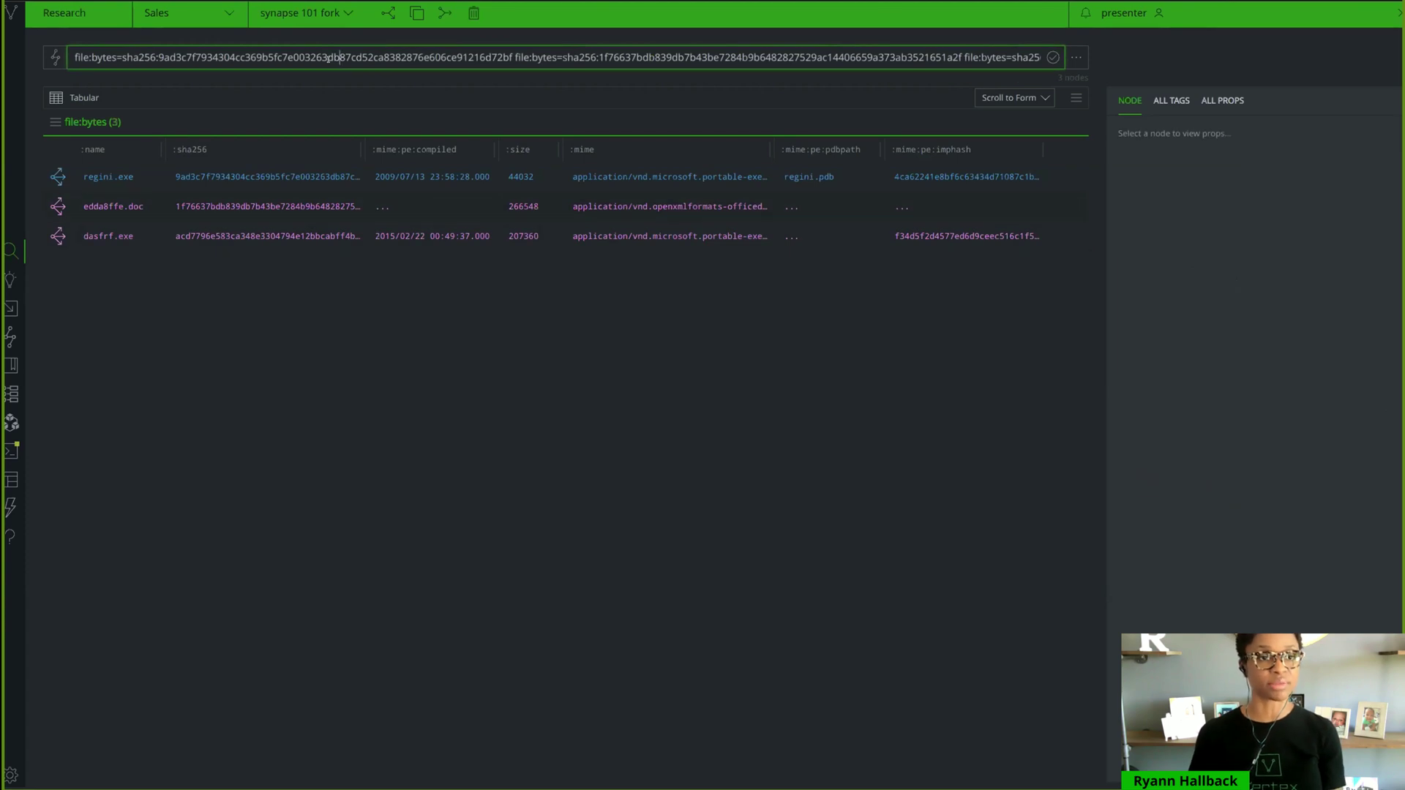
key(Up)
key(Up)
key(Down)
key(Down)
key(Up)
key(Return)
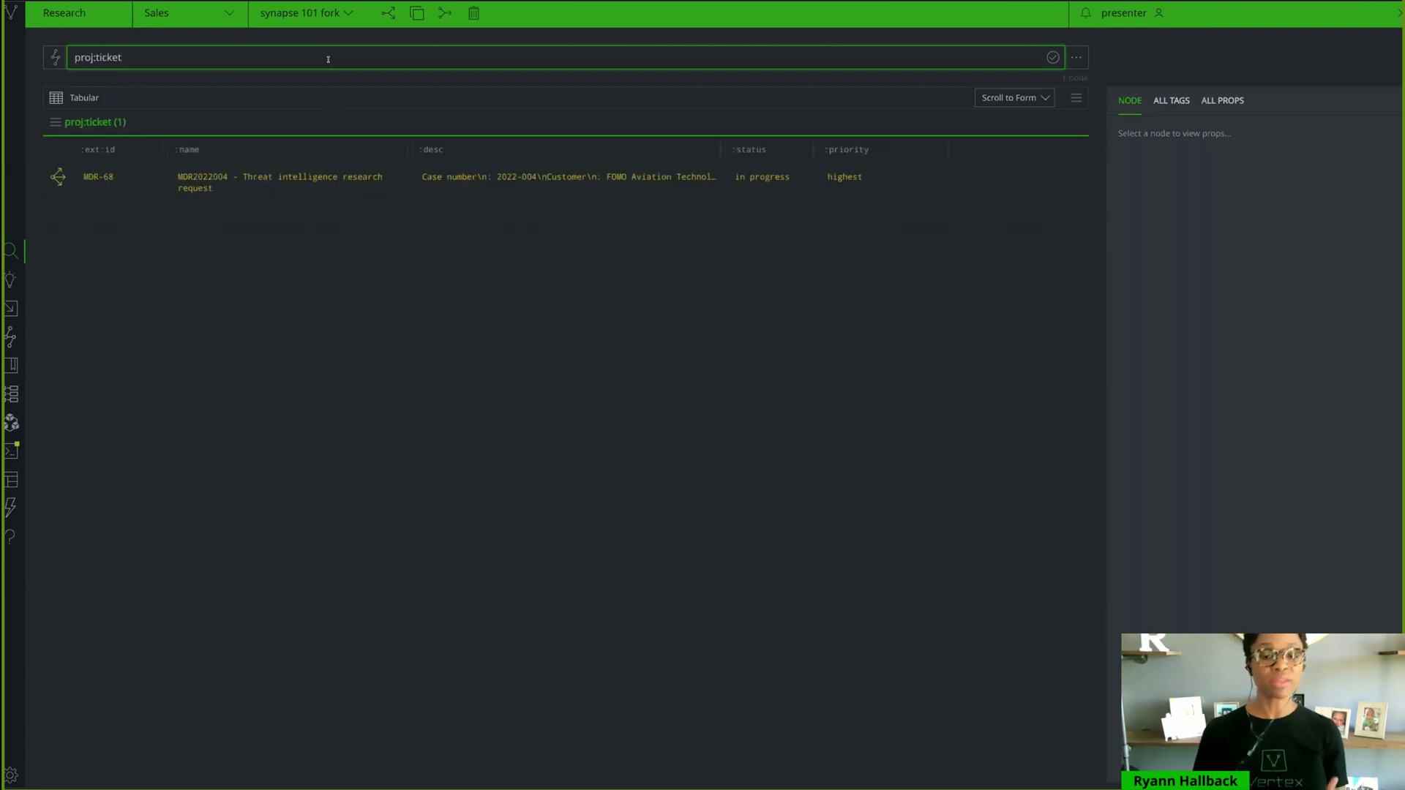
Step: Select the MDR-68 ticket and examine the node actions available for it, including jira-resolve
click(299, 183)
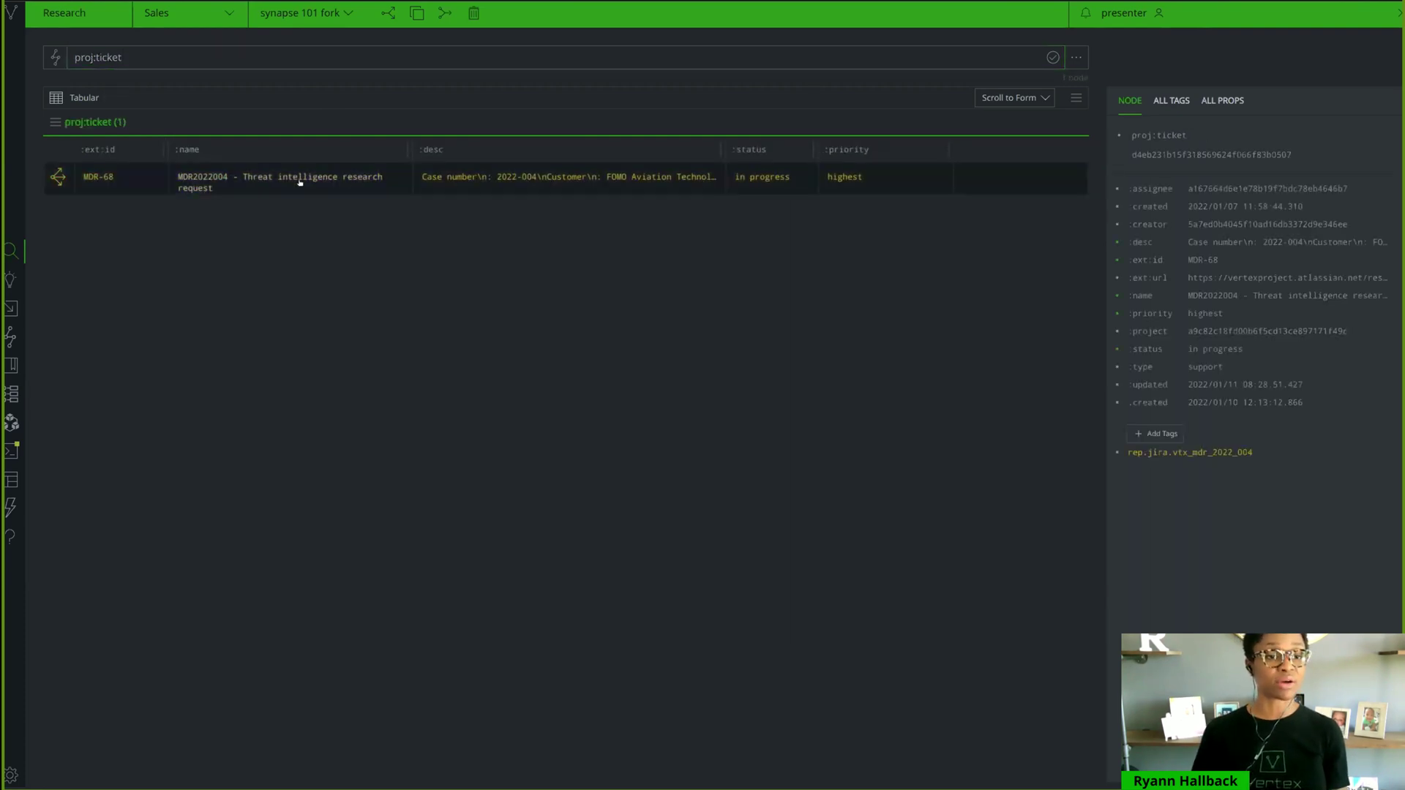
right_click(297, 182)
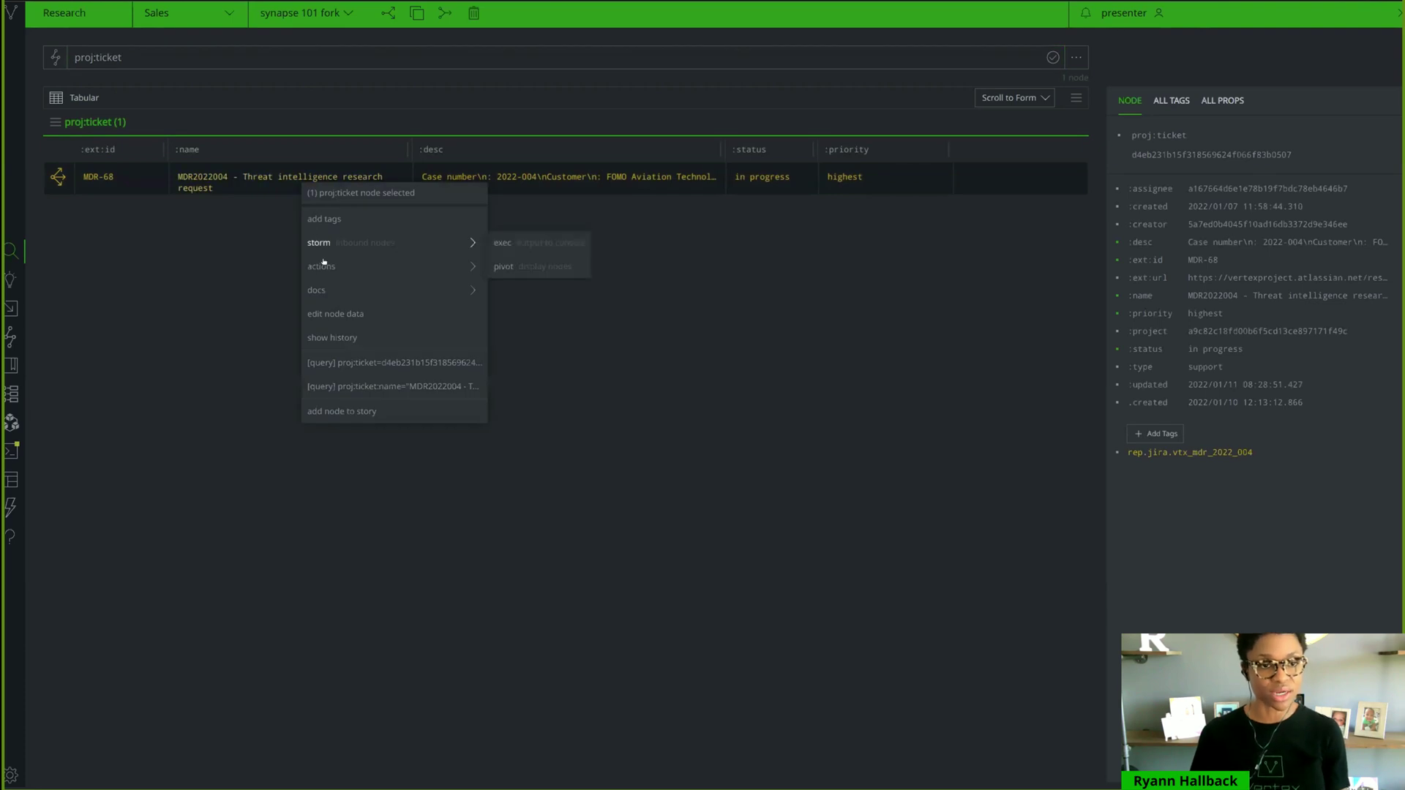
mouse_move(328, 268)
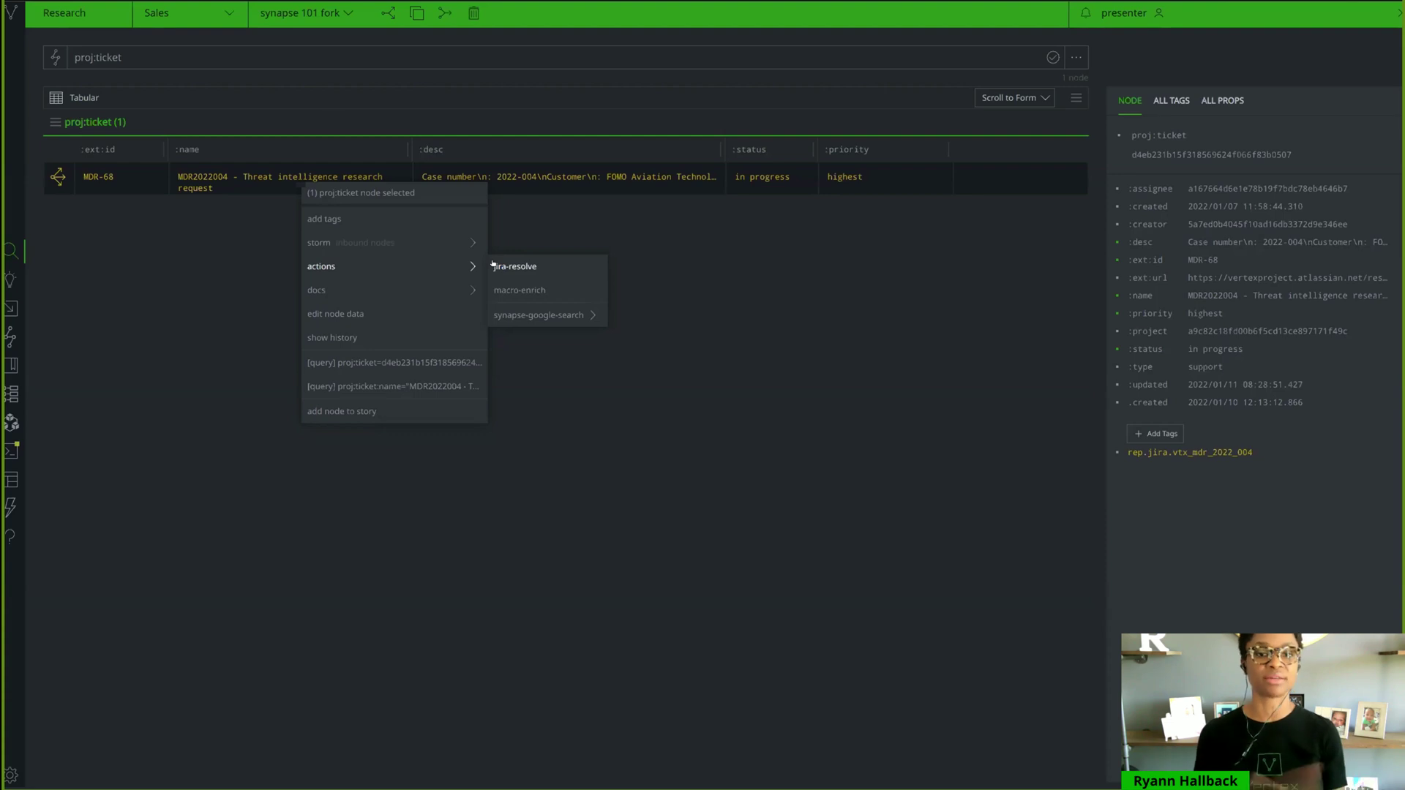
click(538, 214)
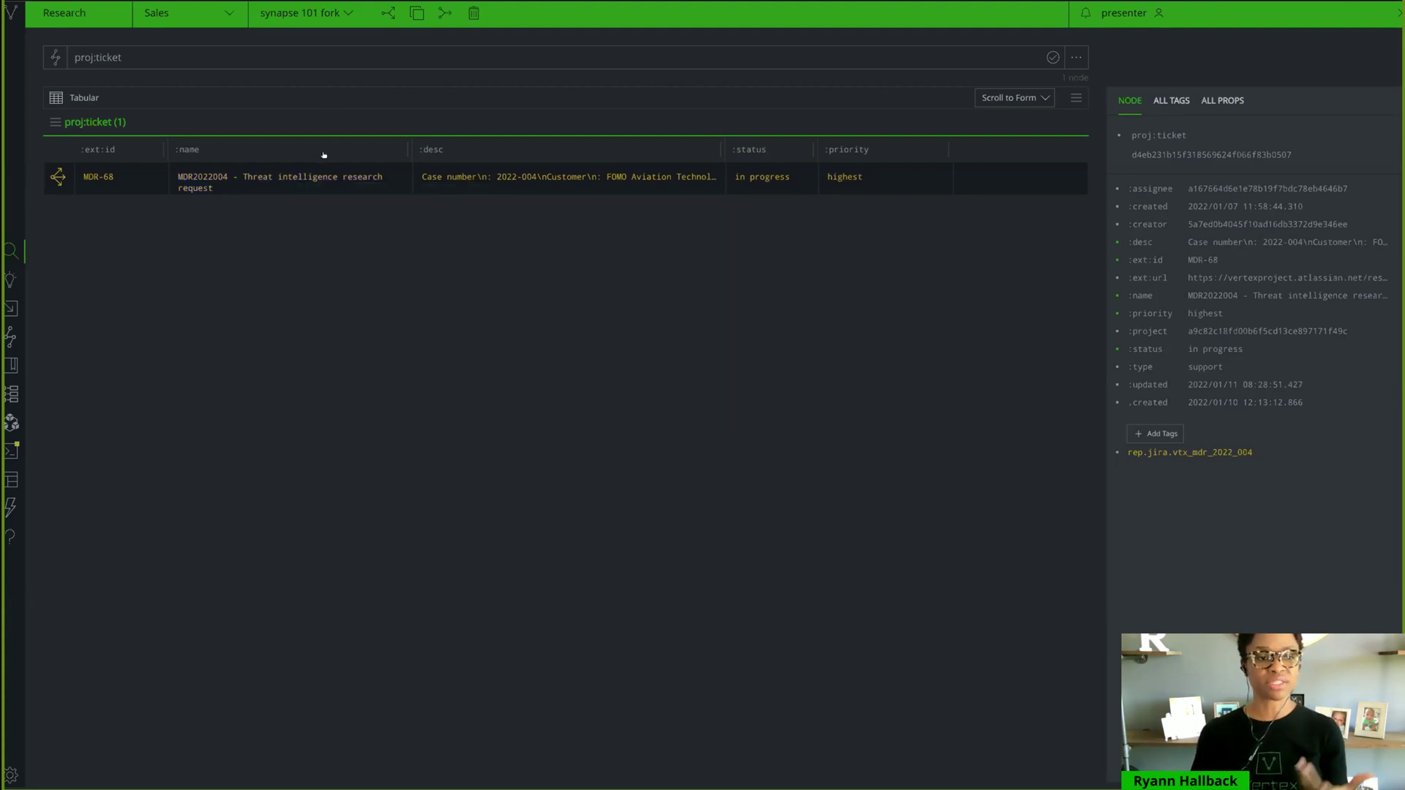
Step: Explore from the MDR-68 ticket and review the tags on regini.exe, edda8ffe.doc and dasfrf.exe
double_click(84, 182)
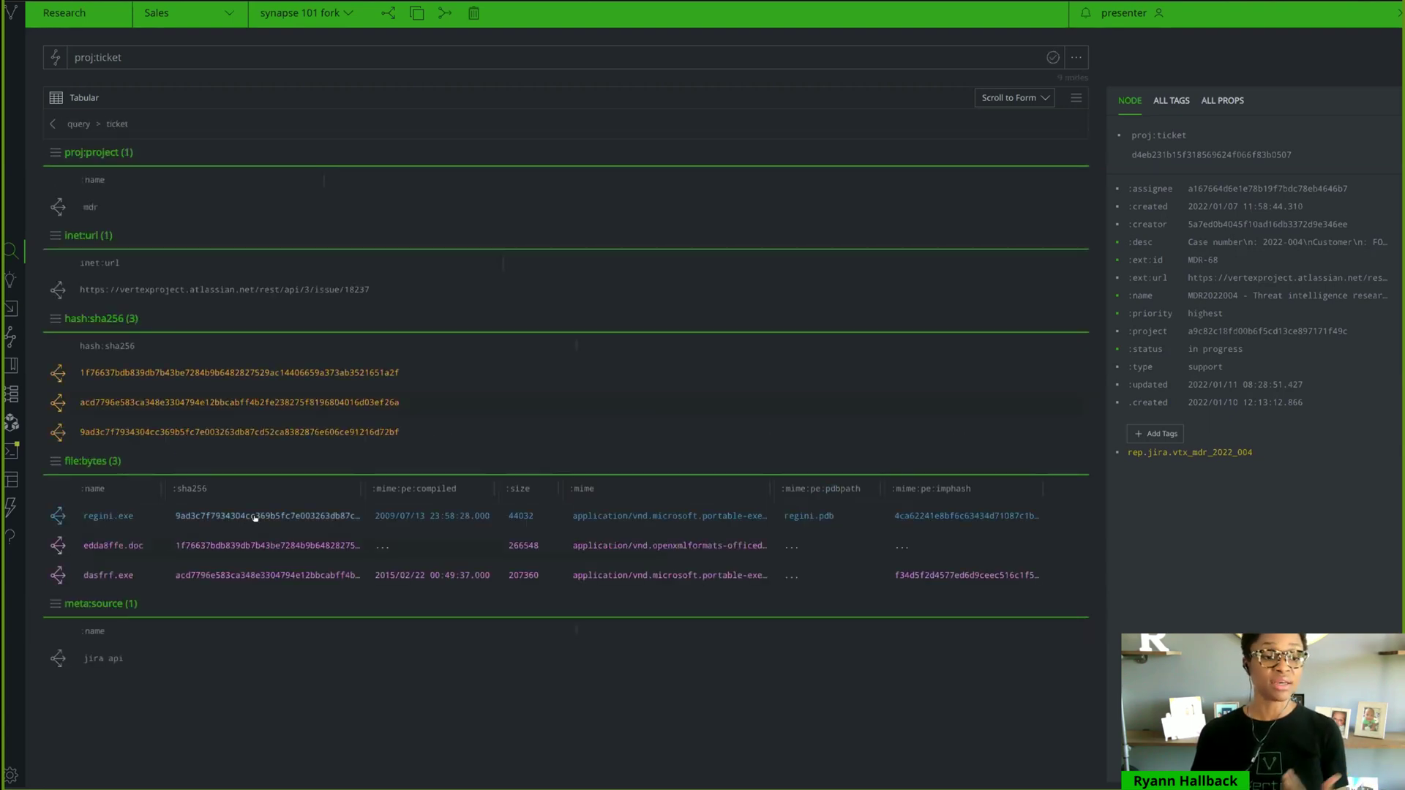
click(256, 517)
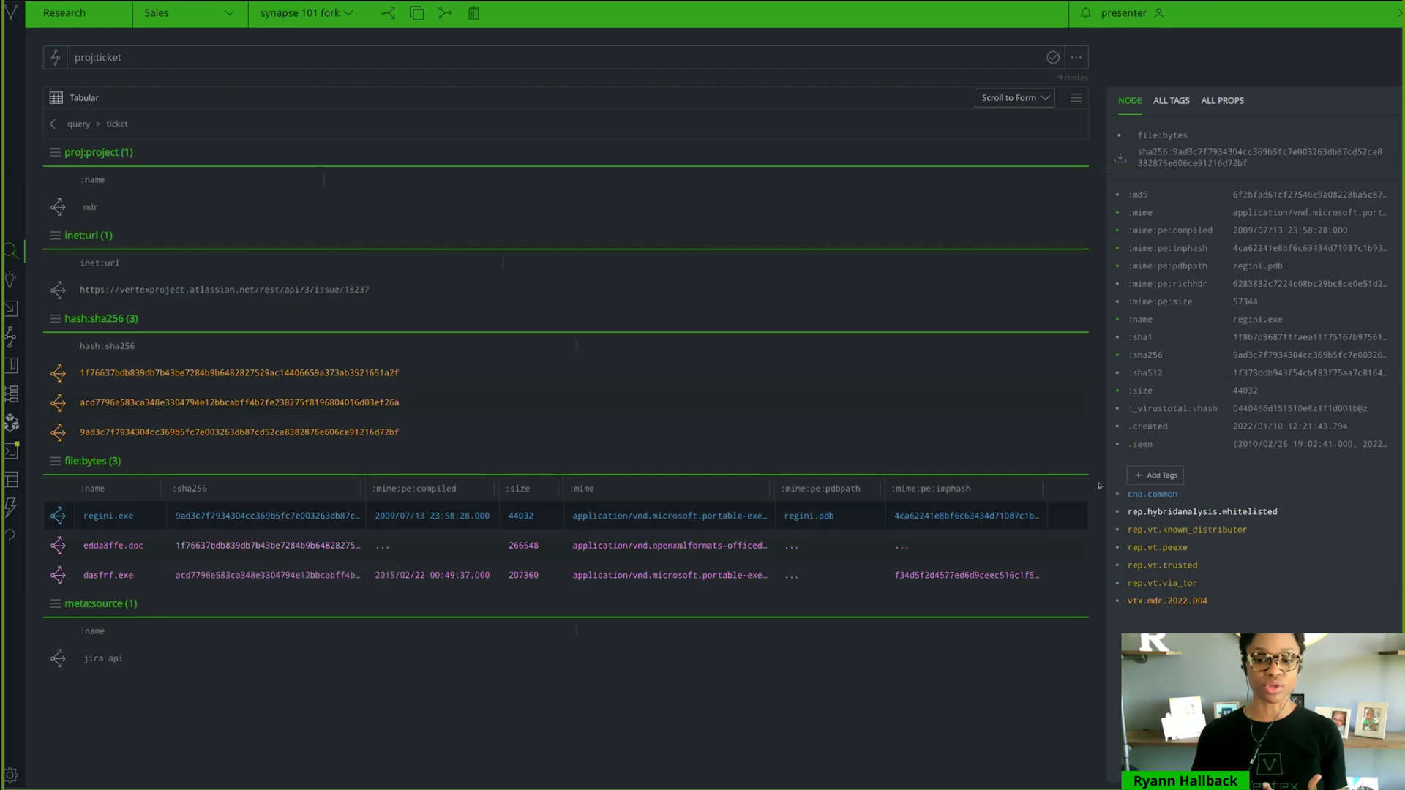
click(439, 543)
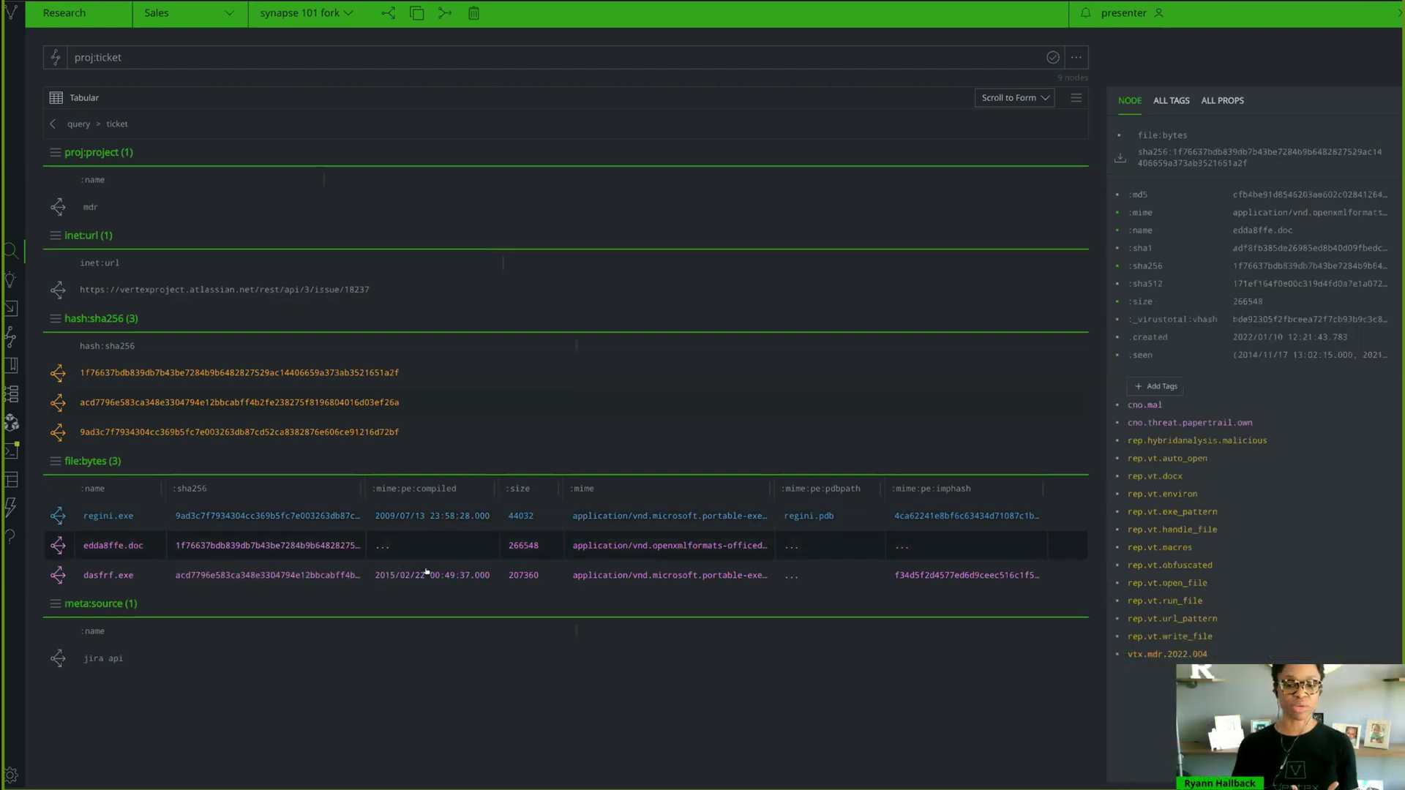
click(365, 568)
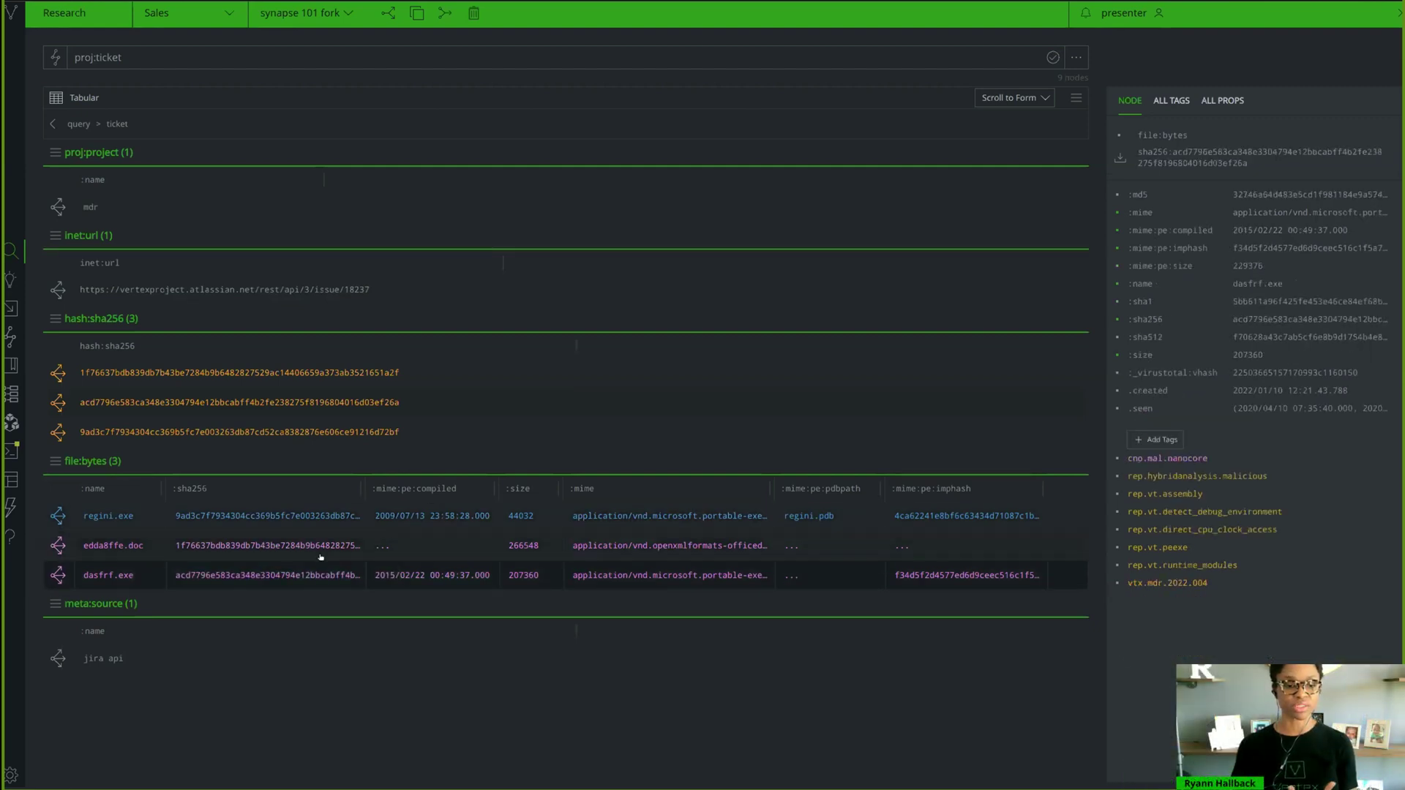
Step: Query all nodes tagged #cno.threat.papertrail.own, starting from that tag on edda8ffe.doc
click(799, 546)
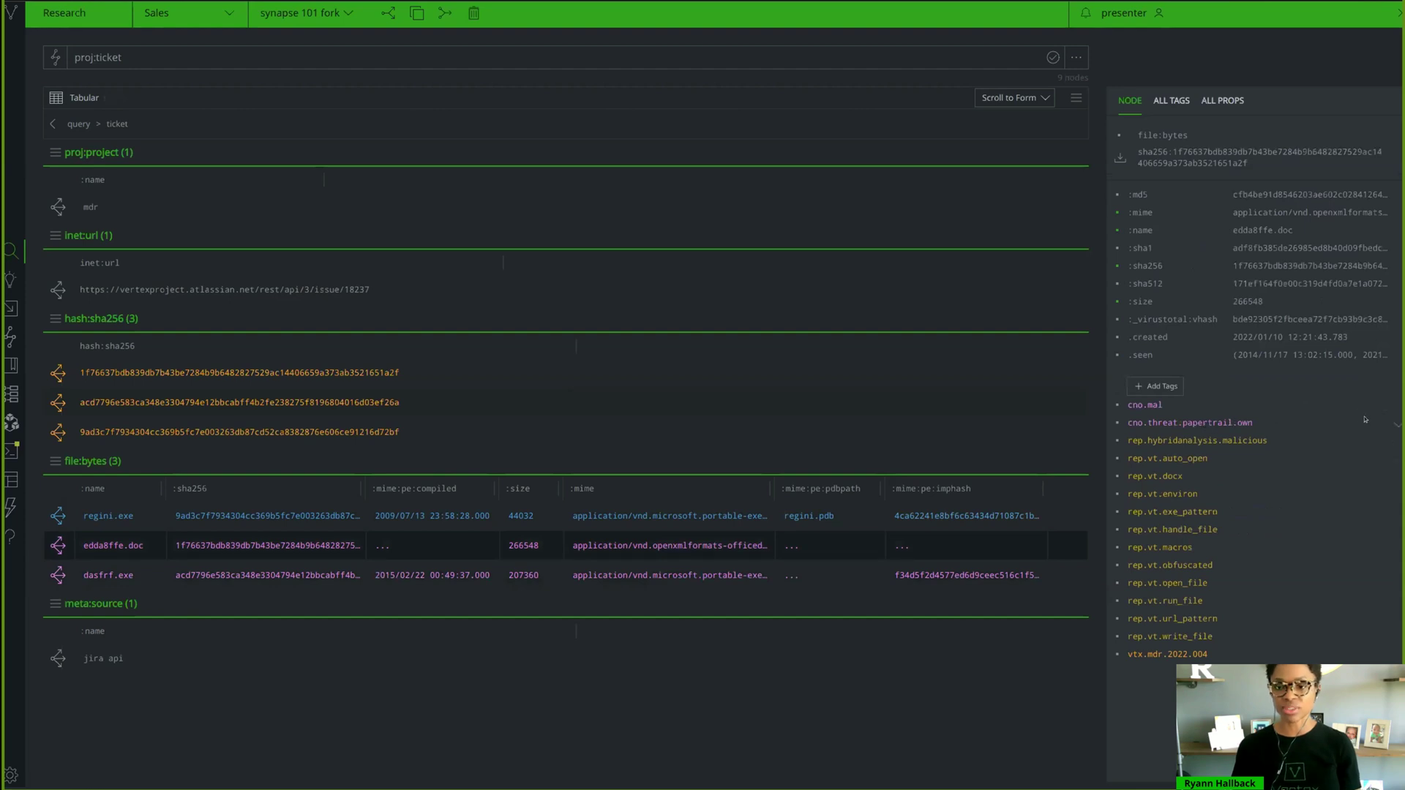
click(1394, 424)
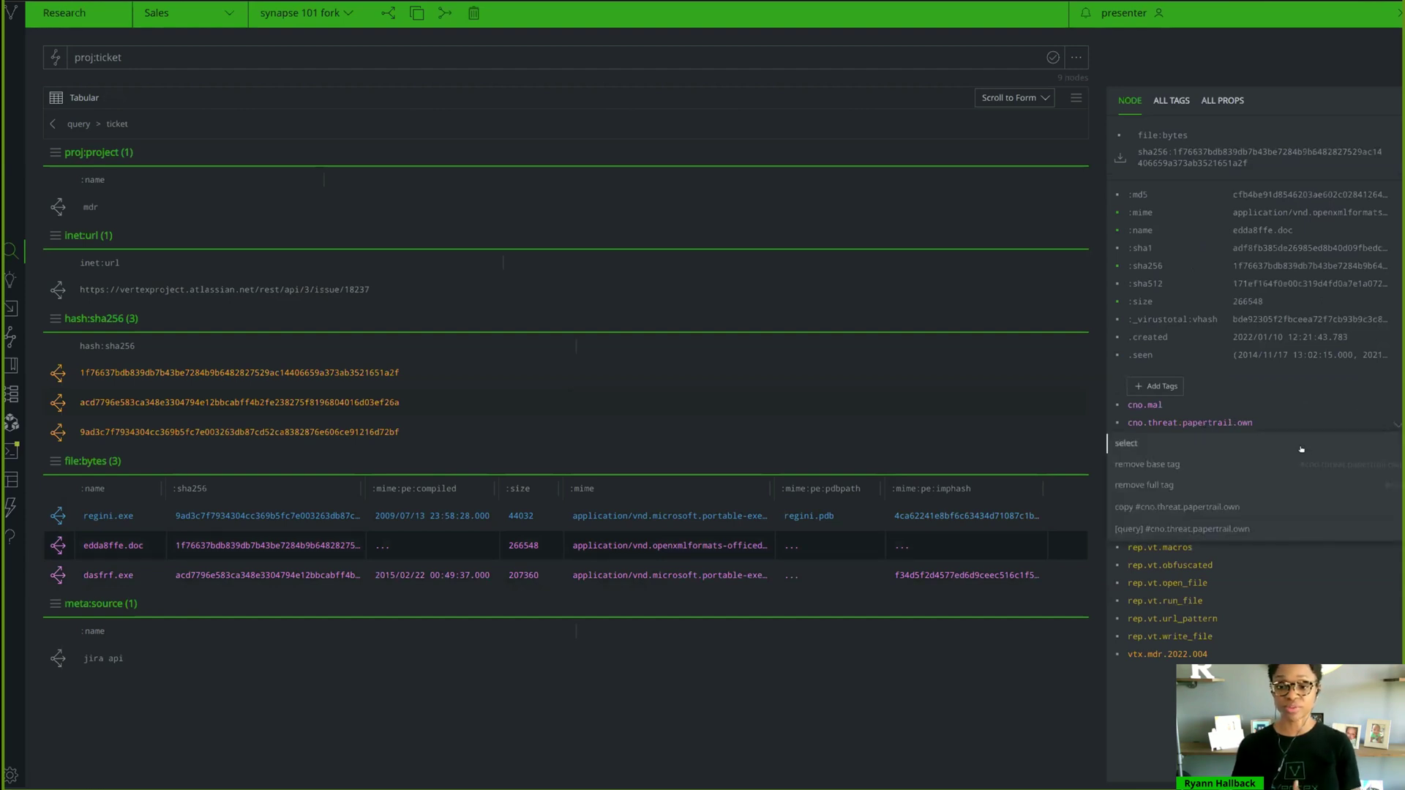
click(1214, 528)
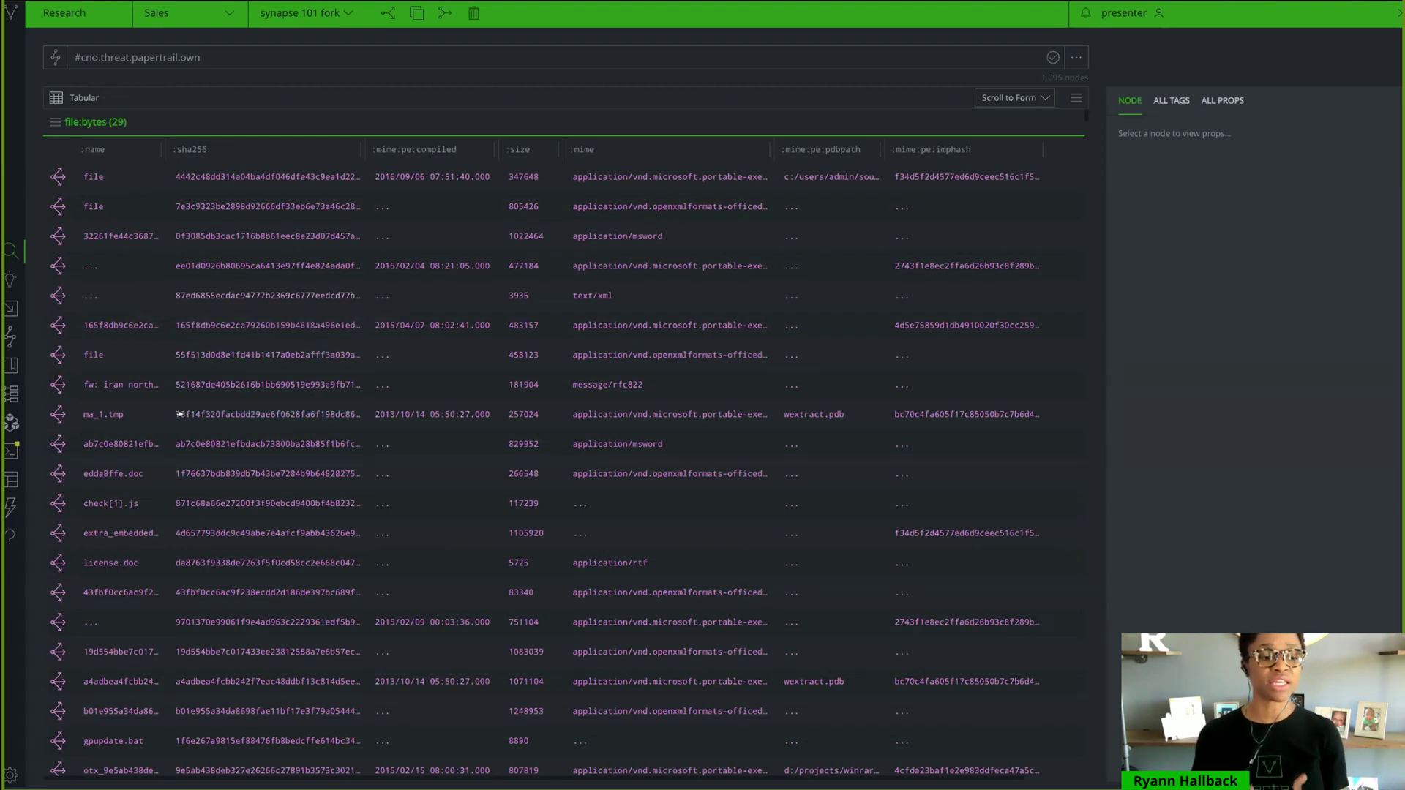
Step: Open the Threat Group Report - Papertrail story in view mode, check its PDF export preview and dismiss it without saving
click(8, 363)
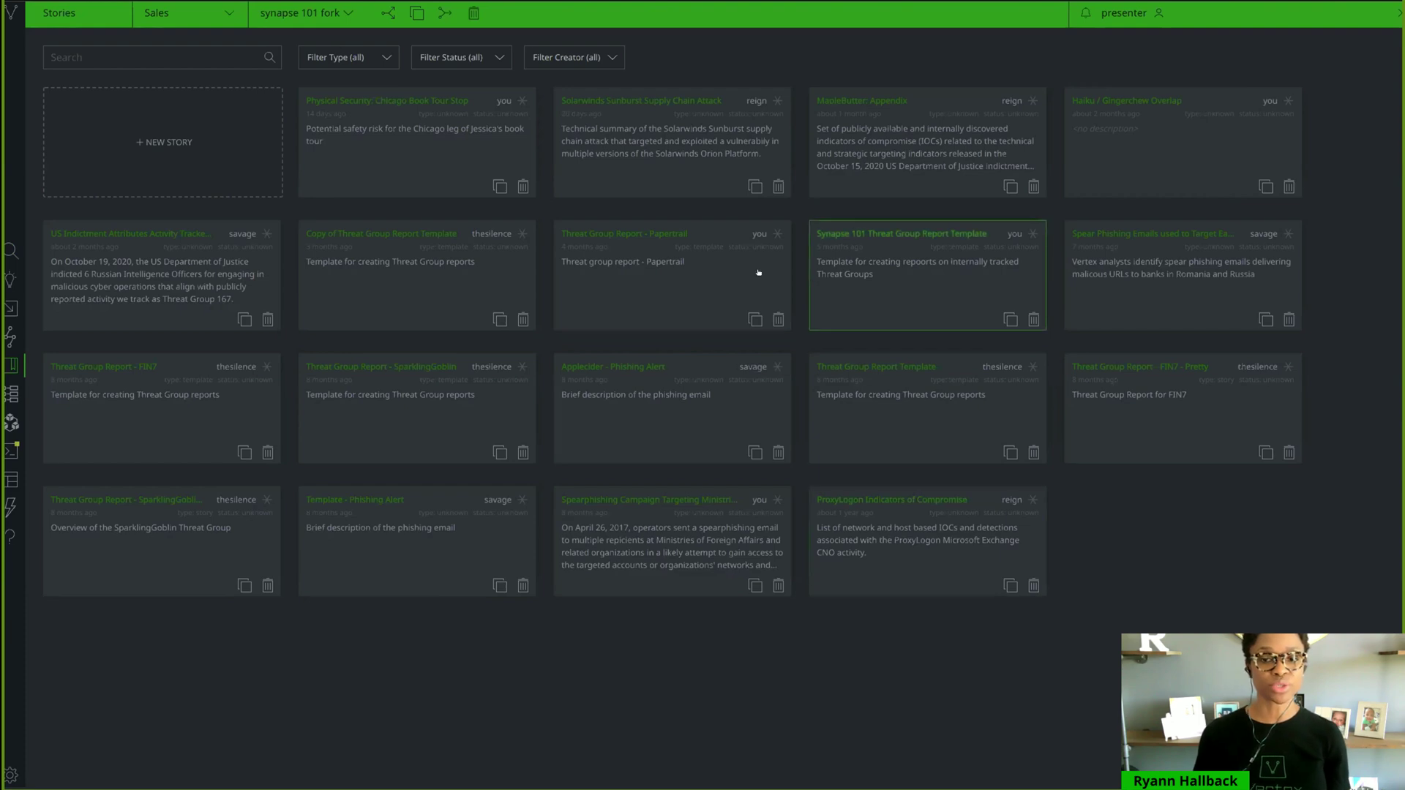
click(681, 266)
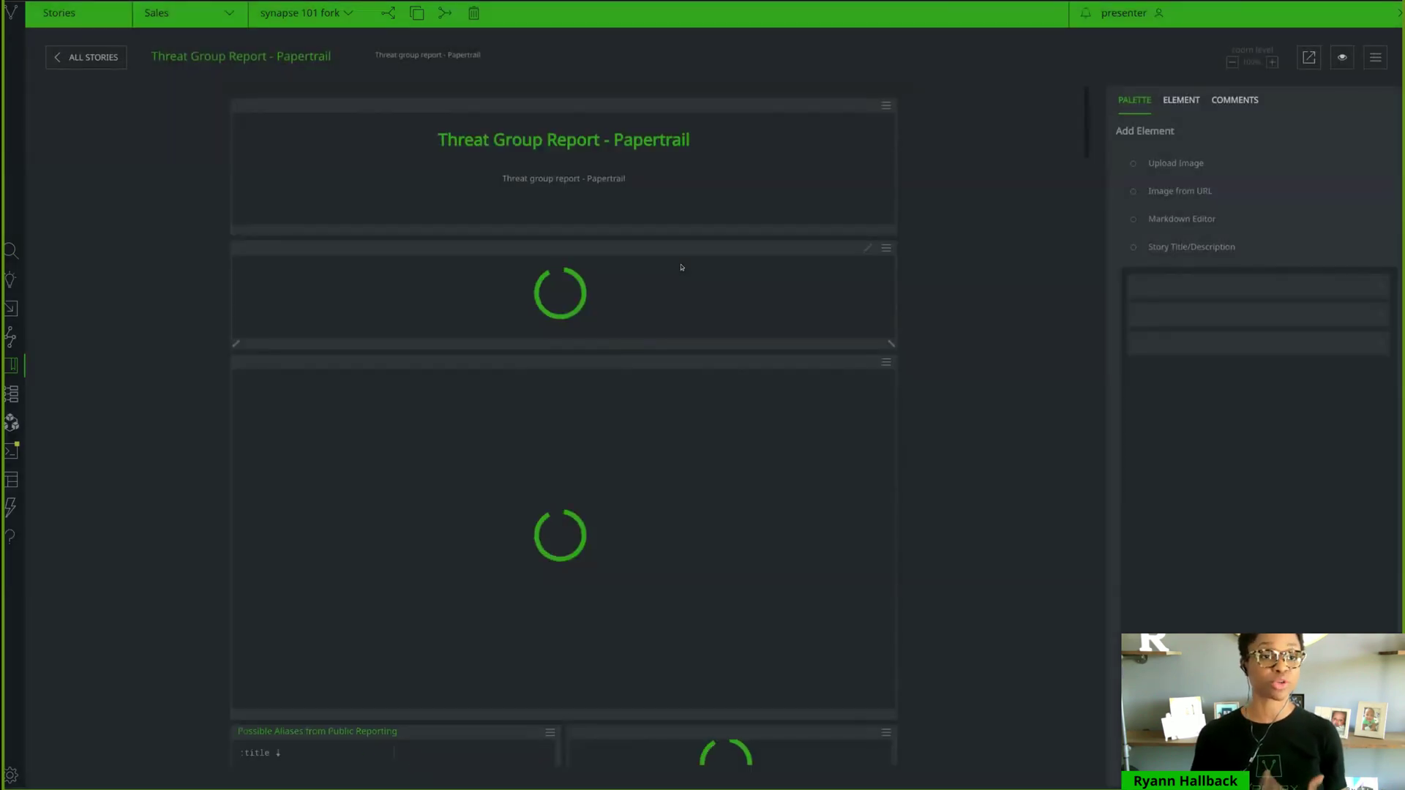
click(1332, 55)
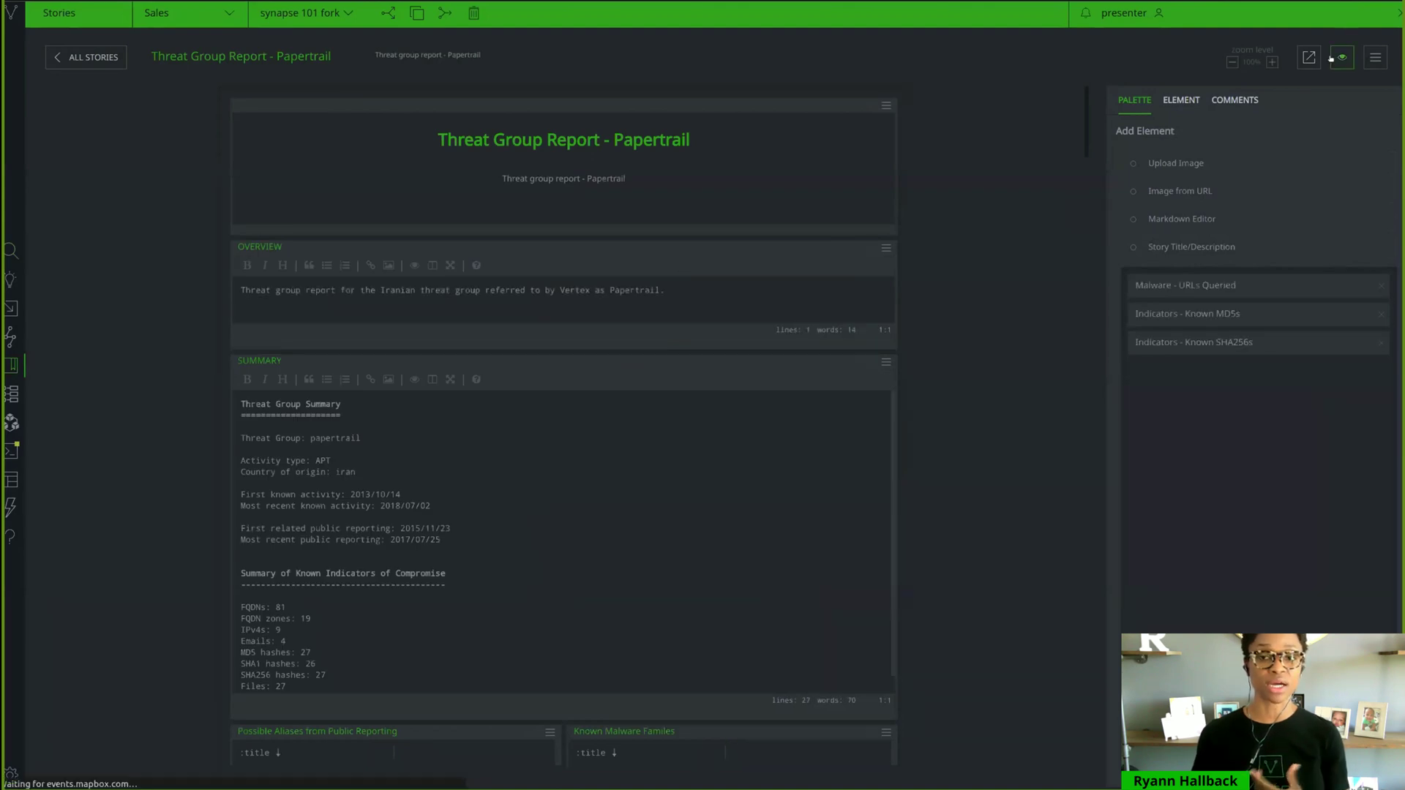
click(1309, 57)
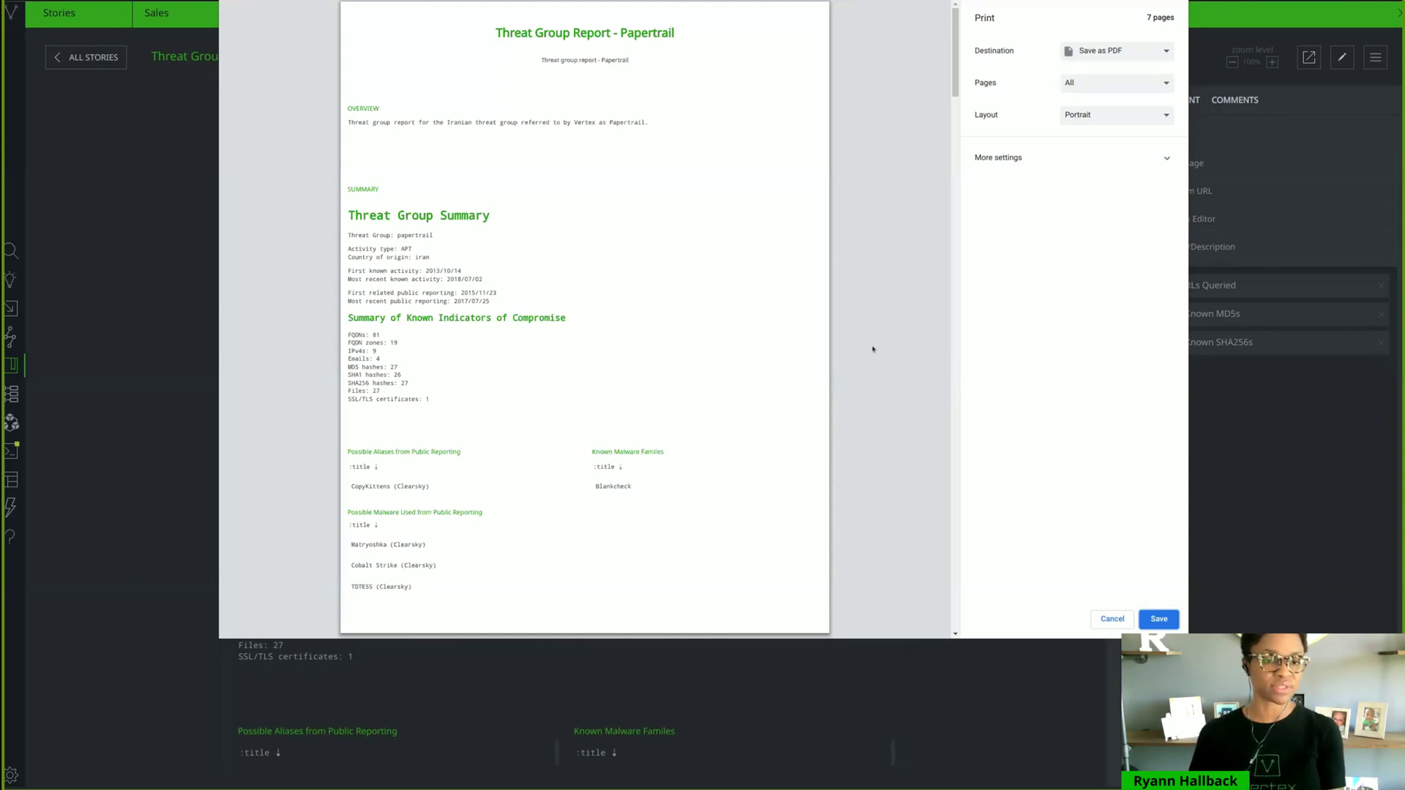
click(1089, 621)
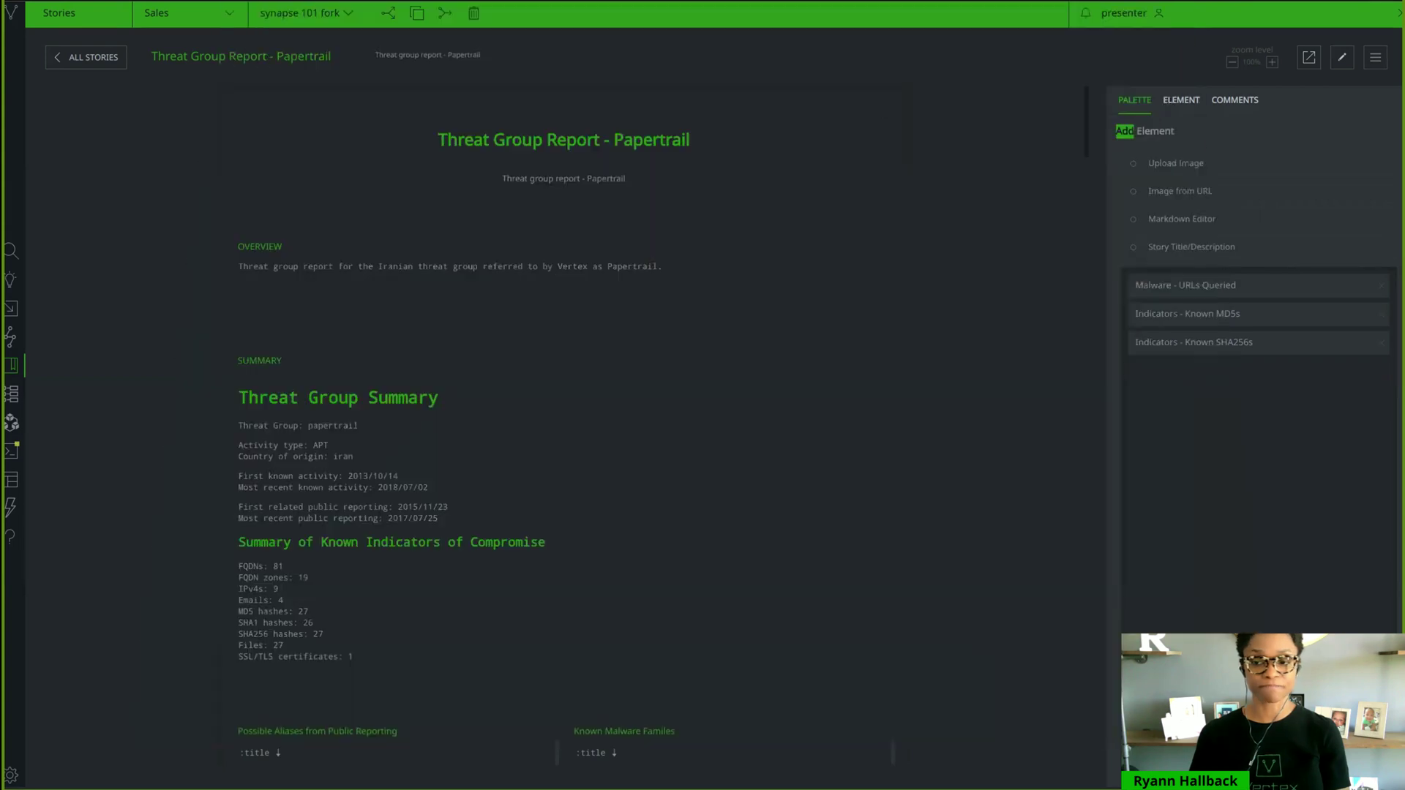